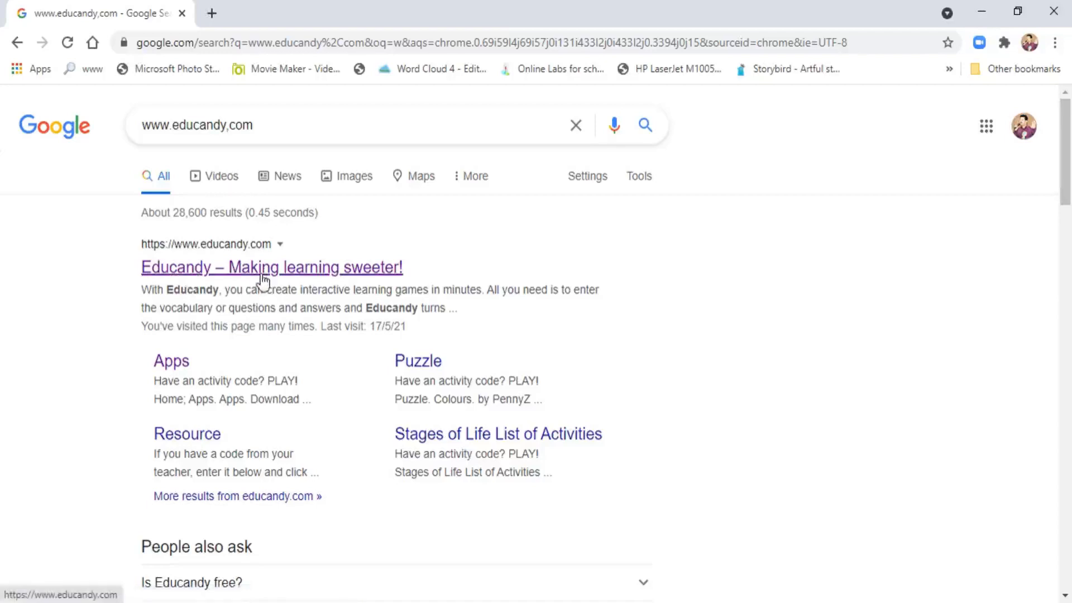
# Open the Educandy website from the search results and read the homepage's create, share and play introduction
pyautogui.click(305, 270)
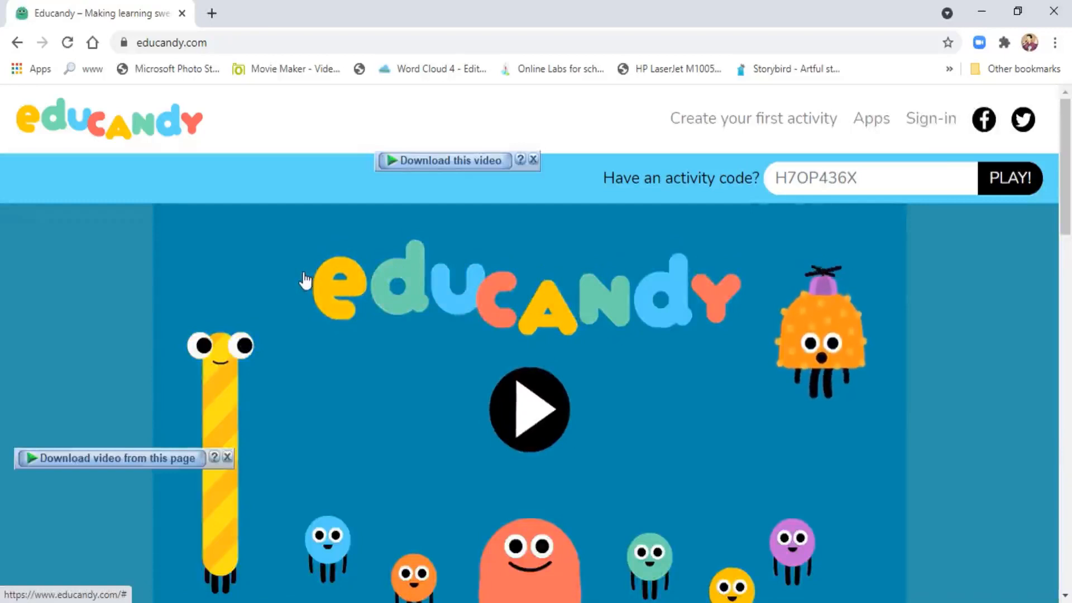
pyautogui.scroll(-2, 304, 279)
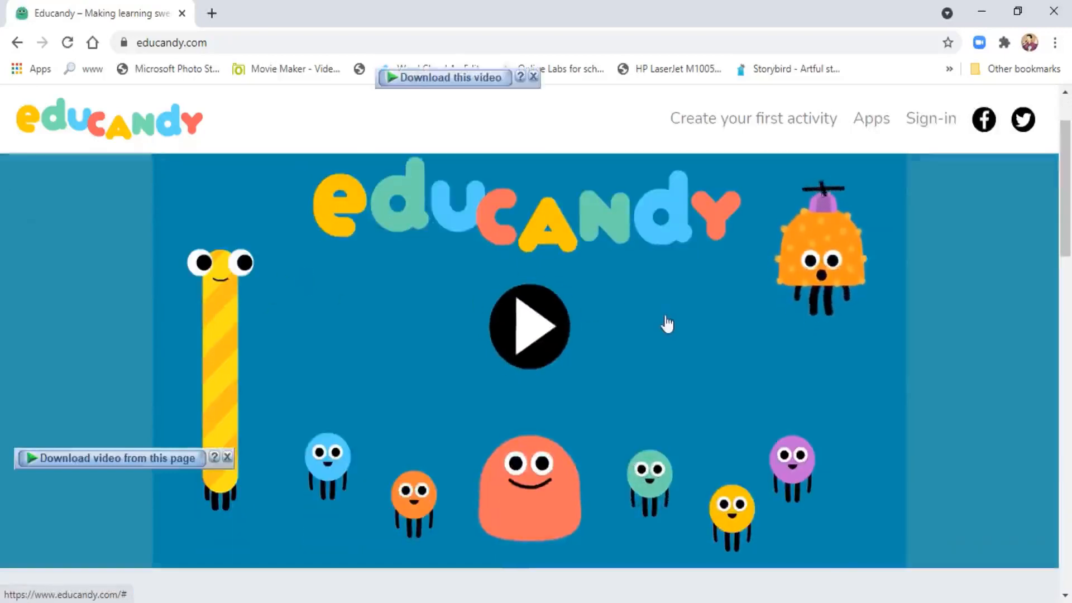
pyautogui.scroll(2, 667, 324)
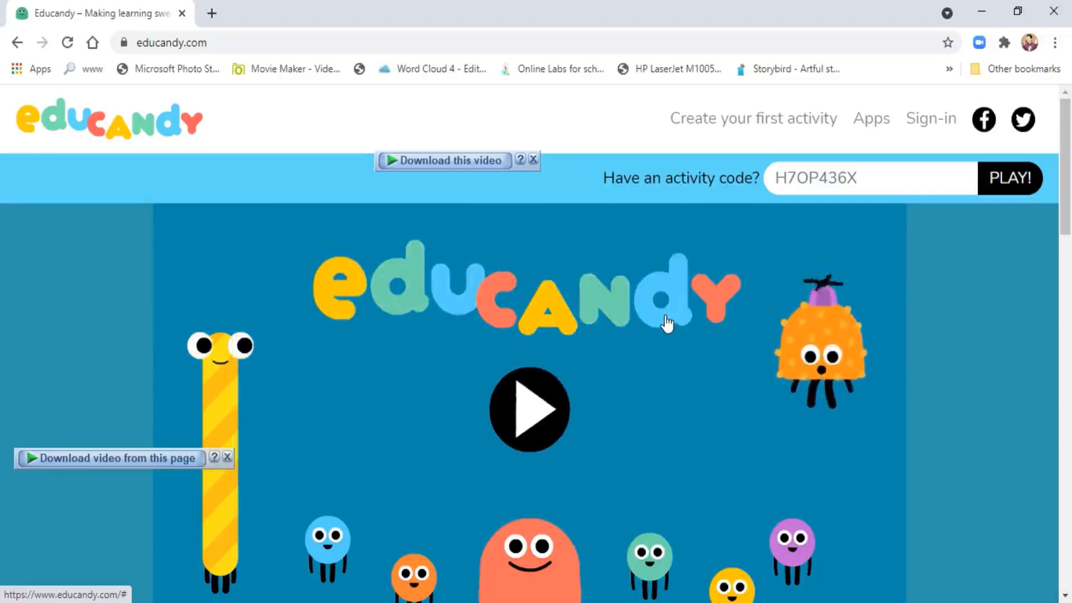
pyautogui.scroll(-2, 667, 324)
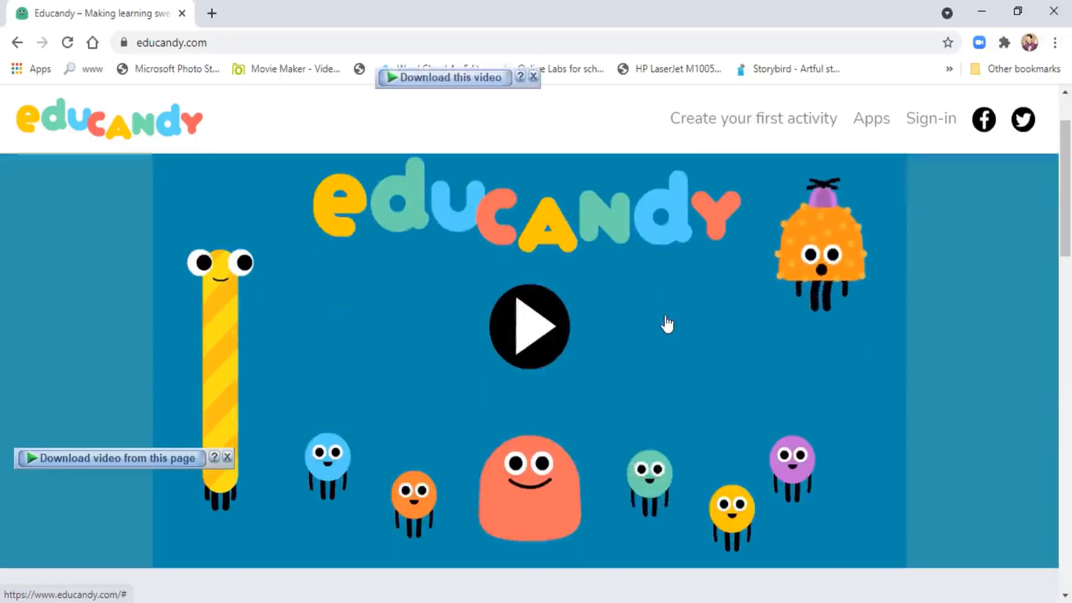
pyautogui.scroll(-2, 668, 324)
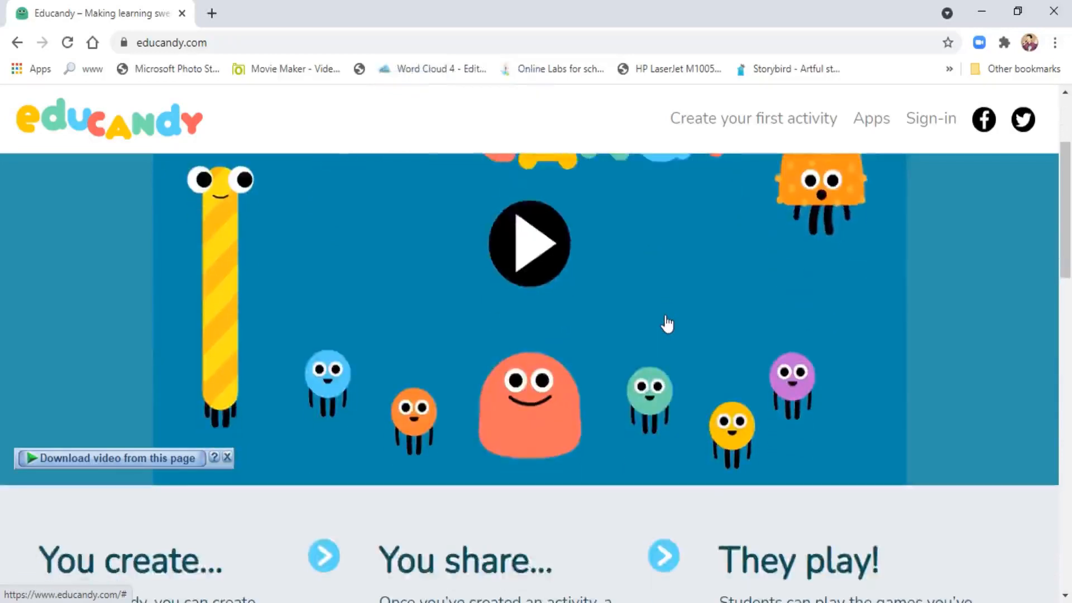
pyautogui.scroll(-2, 667, 324)
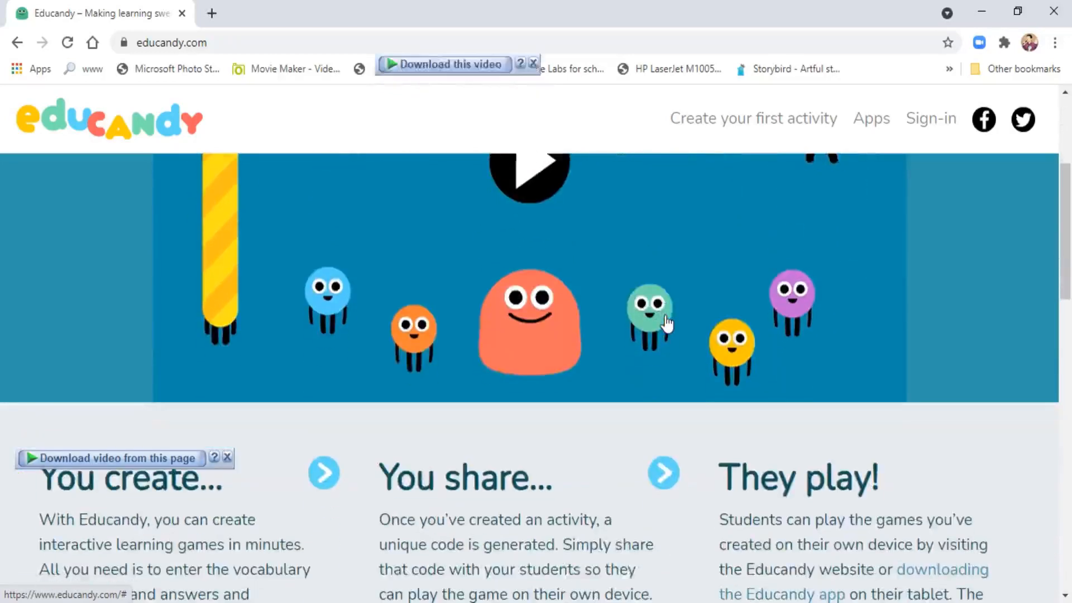
pyautogui.scroll(-3, 667, 324)
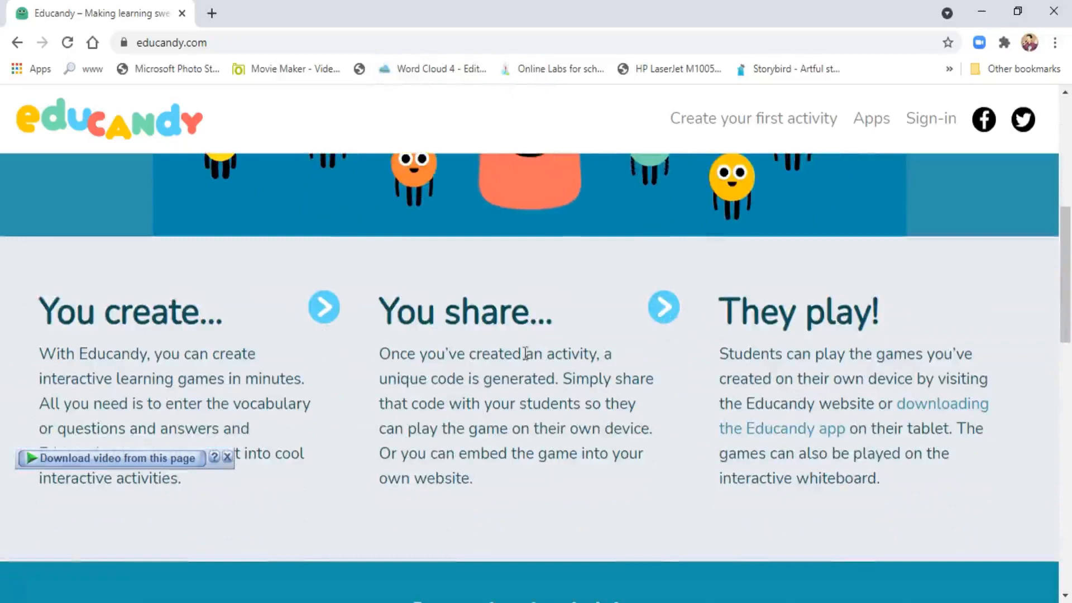
# Look through the sample activities on the Educandy homepage, from Word Search to Memory
pyautogui.scroll(-6, 526, 352)
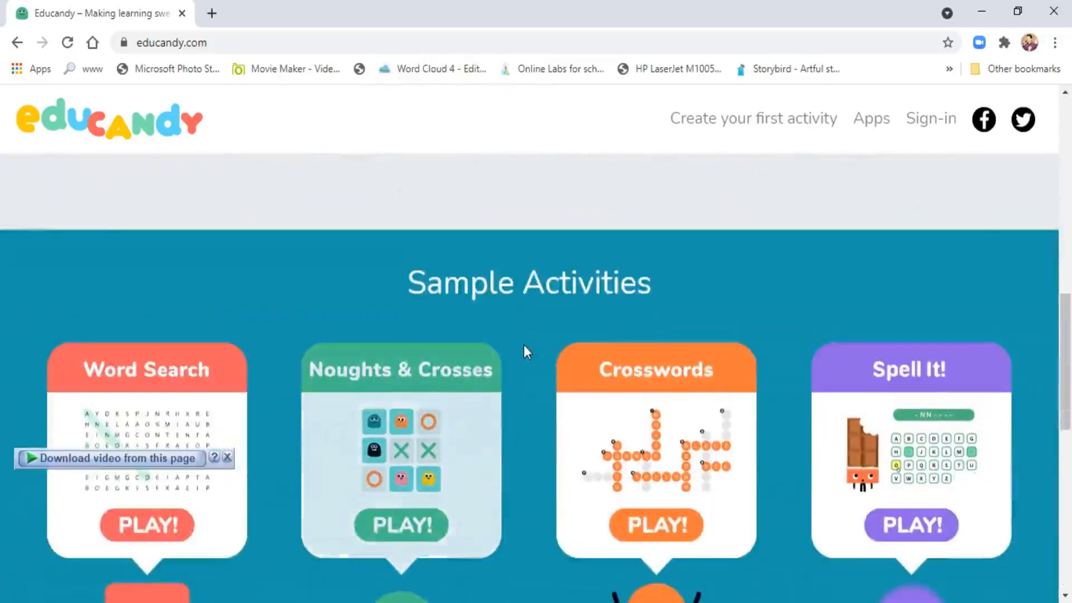
pyautogui.scroll(-2, 525, 346)
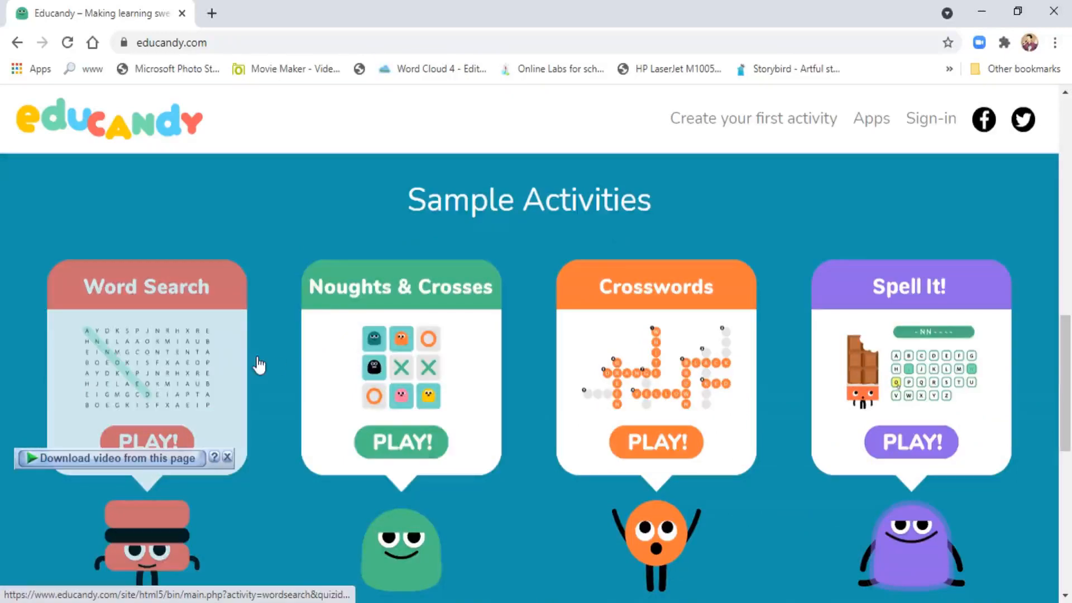
pyautogui.scroll(-2, 394, 360)
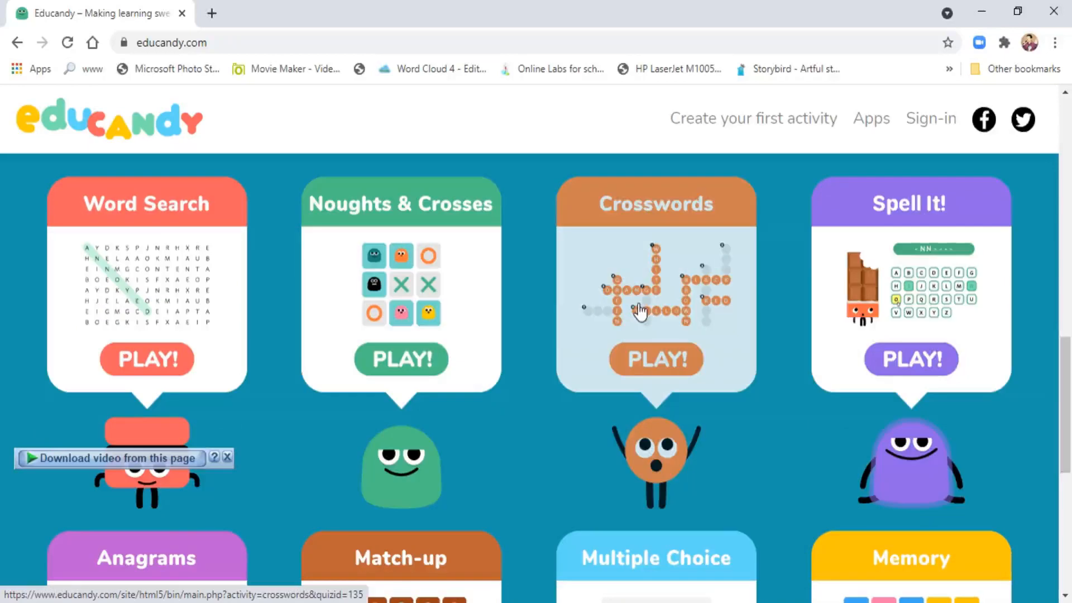
pyautogui.scroll(-3, 519, 347)
pyautogui.scroll(-2, 519, 347)
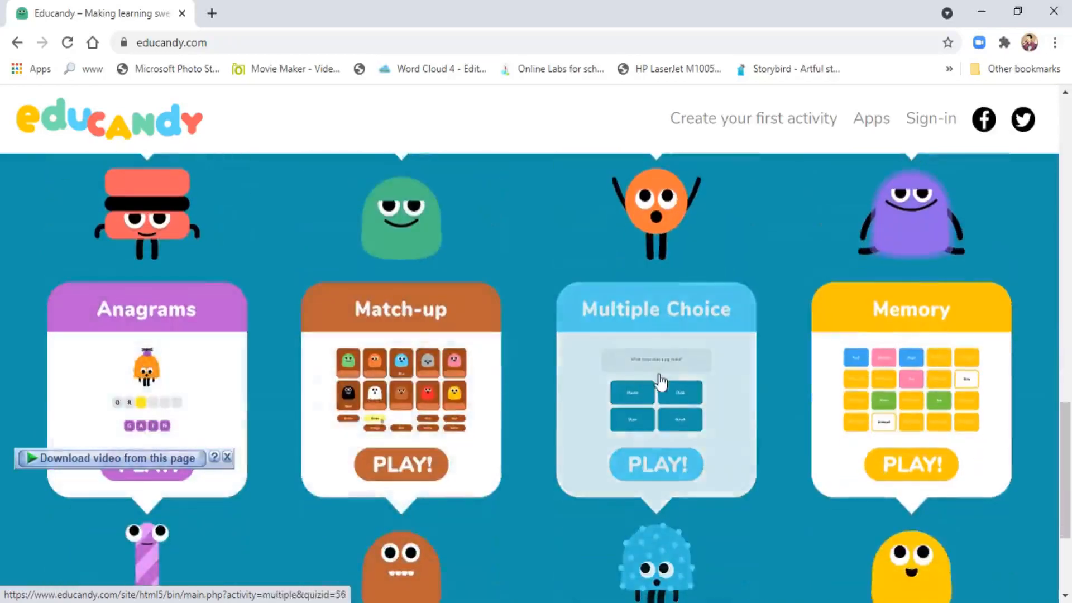
pyautogui.scroll(-2, 836, 385)
pyautogui.scroll(-2, 836, 384)
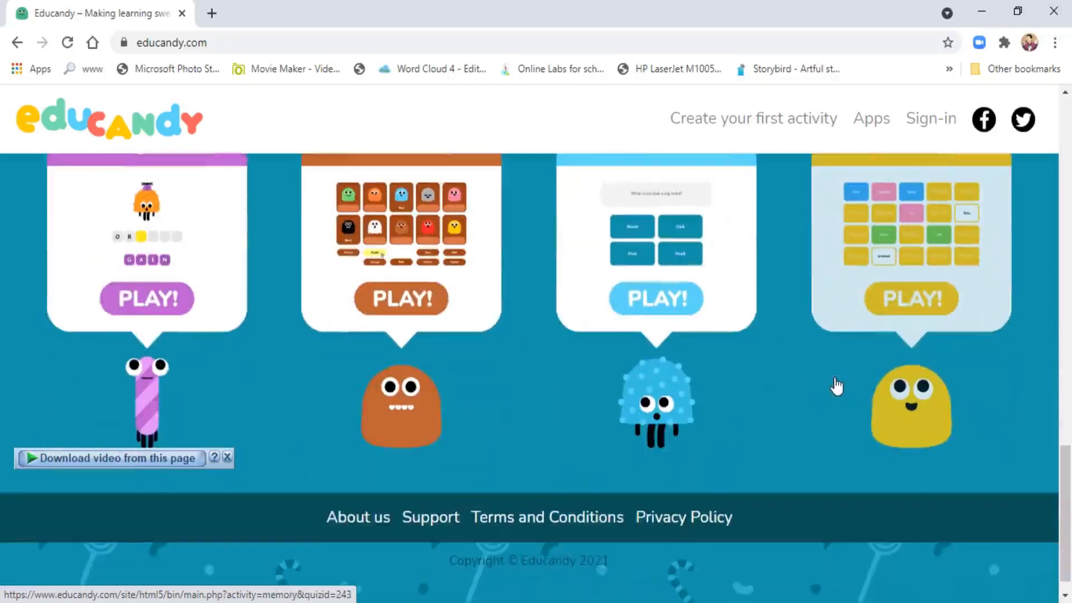
pyautogui.scroll(6, 834, 383)
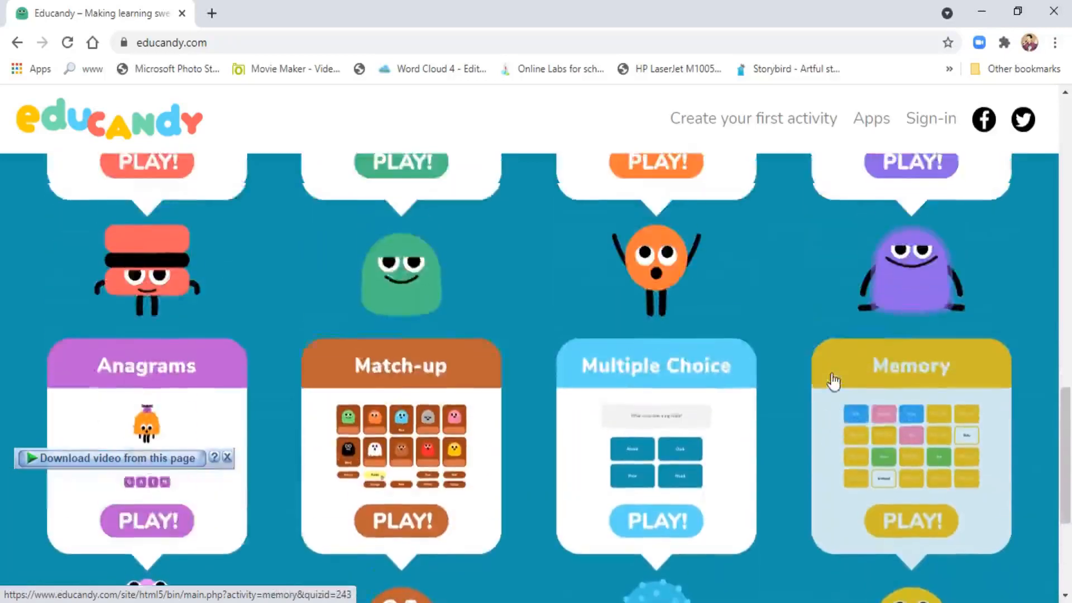
pyautogui.scroll(5, 722, 378)
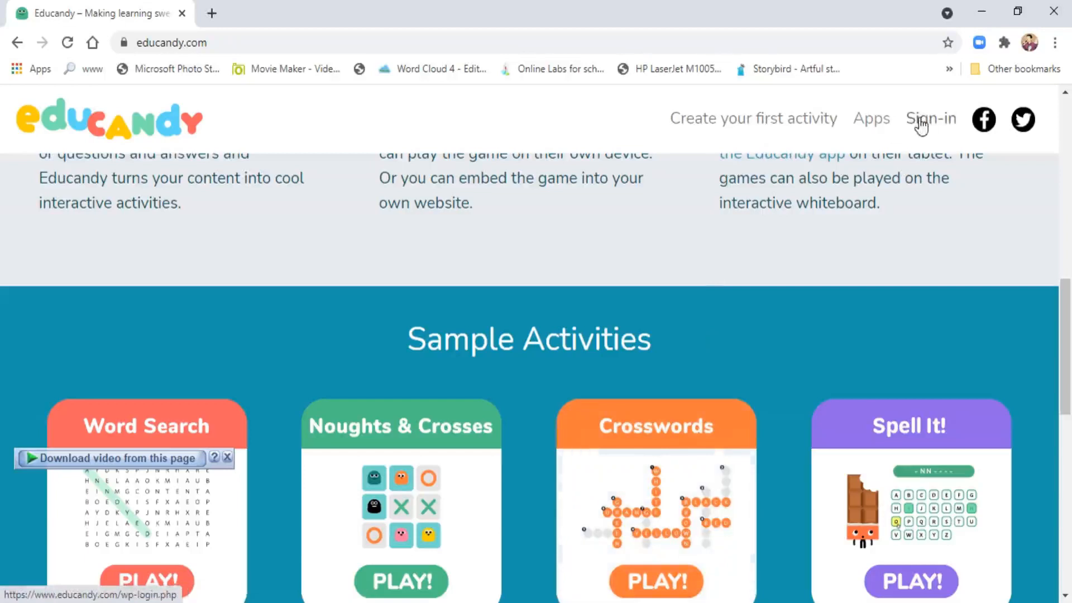
# Open the registration form for a free Educandy account and review its required fields
pyautogui.click(799, 126)
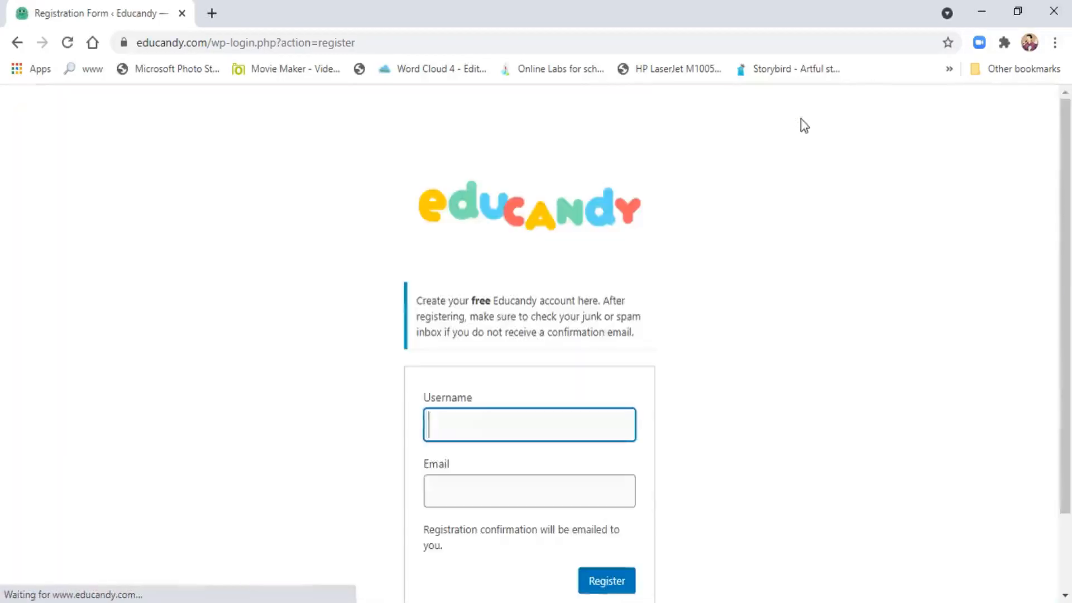
pyautogui.scroll(-1, 519, 419)
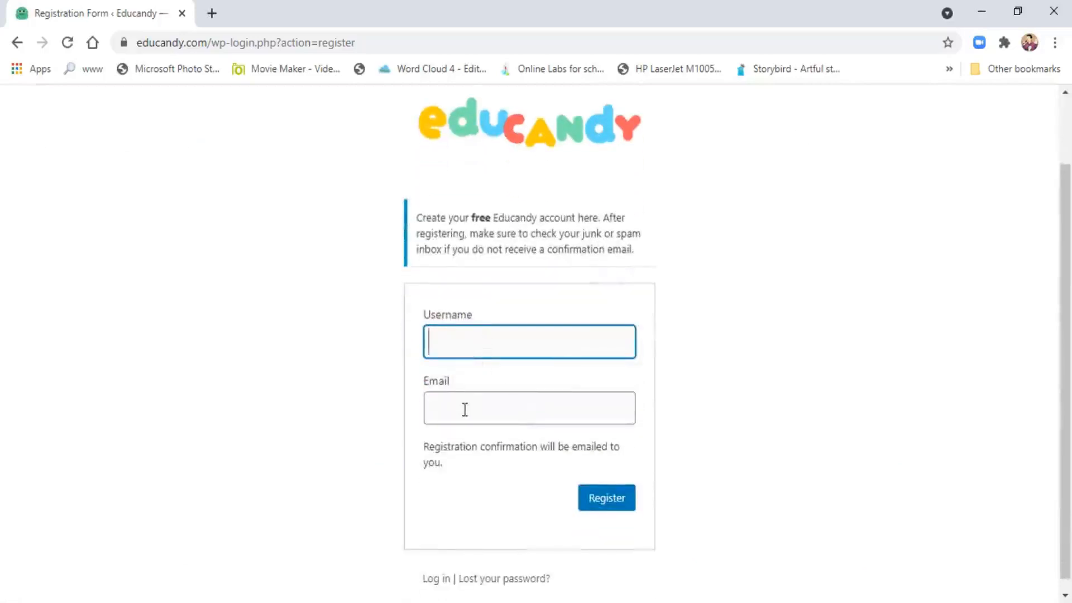
pyautogui.scroll(-1, 464, 409)
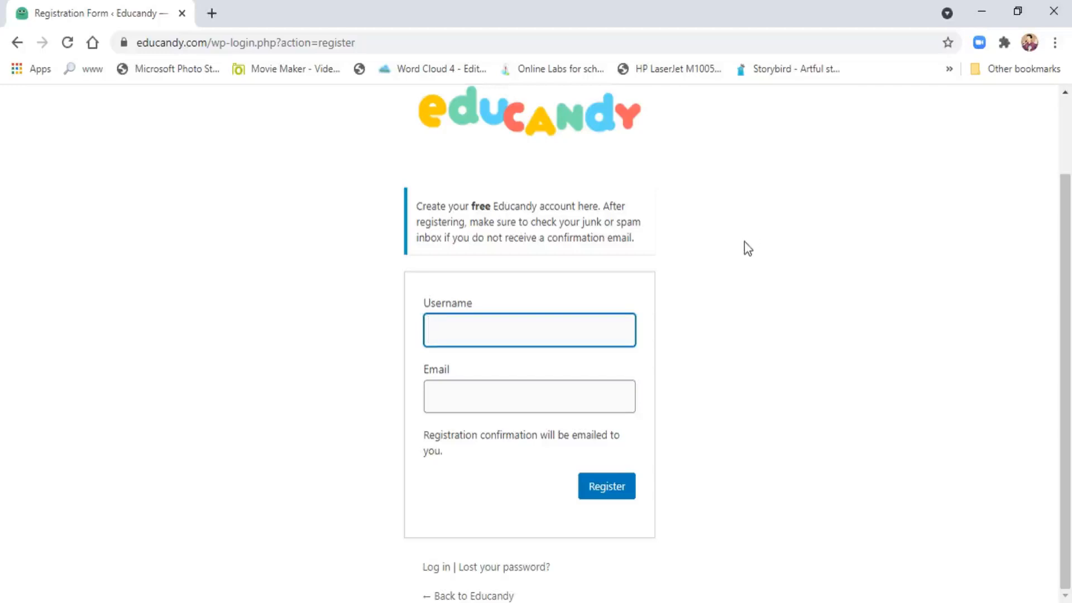
# Log in to the existing account with the saved credentials, answering the humanity check with 11 and enabling Remember Me
pyautogui.click(432, 568)
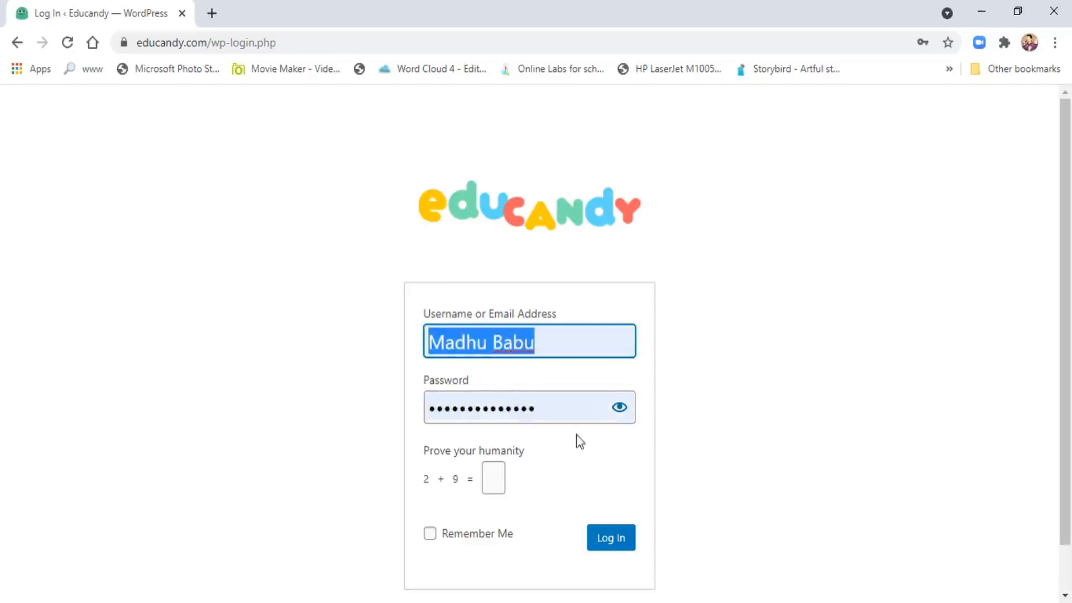
pyautogui.scroll(-1, 578, 441)
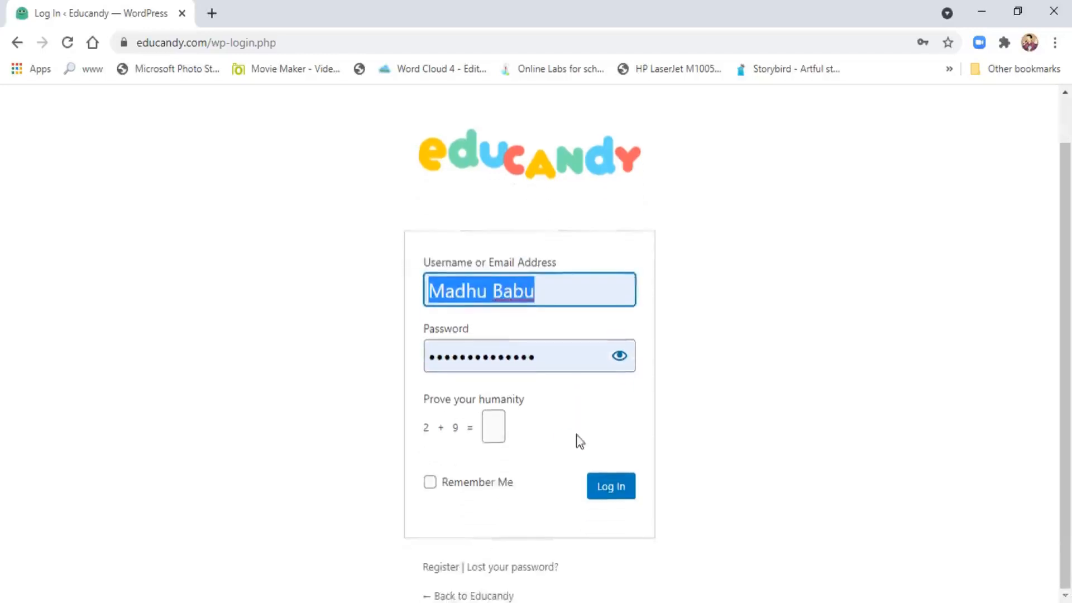
pyautogui.click(499, 430)
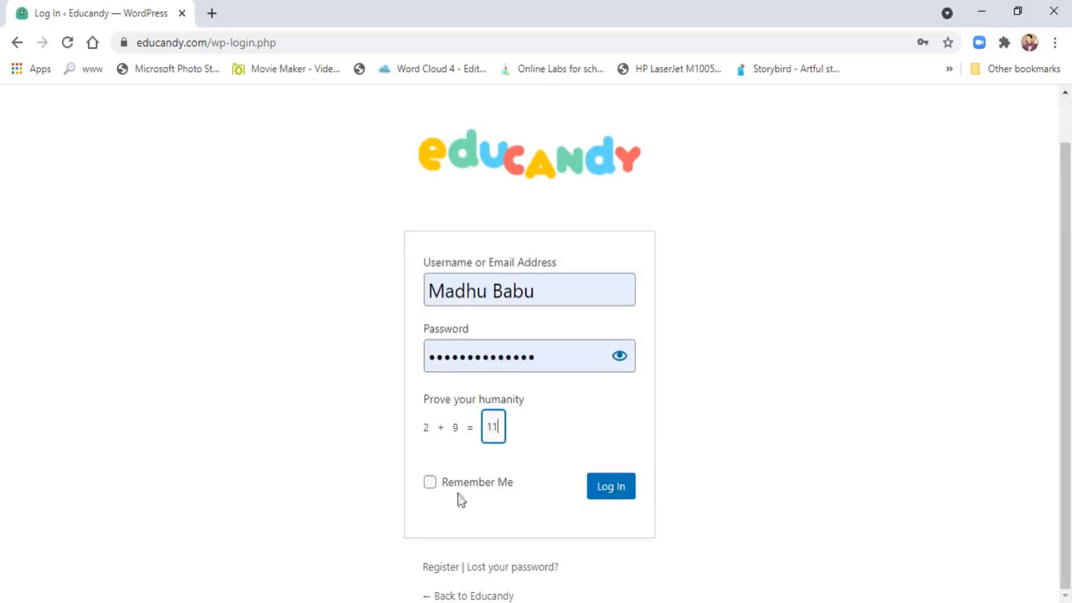
pyautogui.click(430, 483)
pyautogui.click(616, 496)
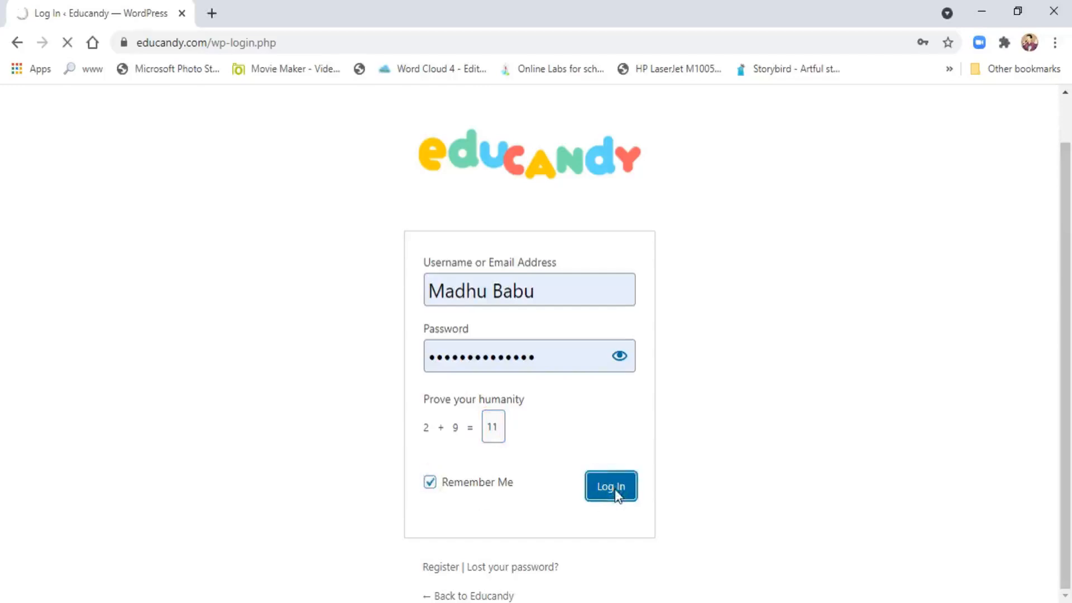
# Dismiss the browser's warning about the disabled MeddleMonkey extension
pyautogui.scroll(-2, 713, 373)
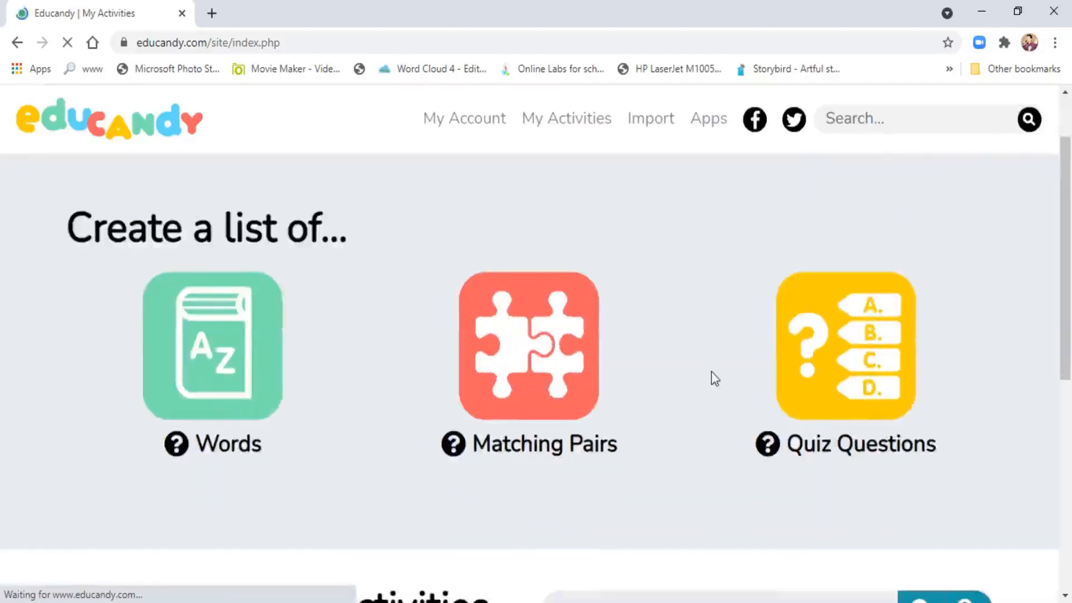
pyautogui.scroll(1, 711, 371)
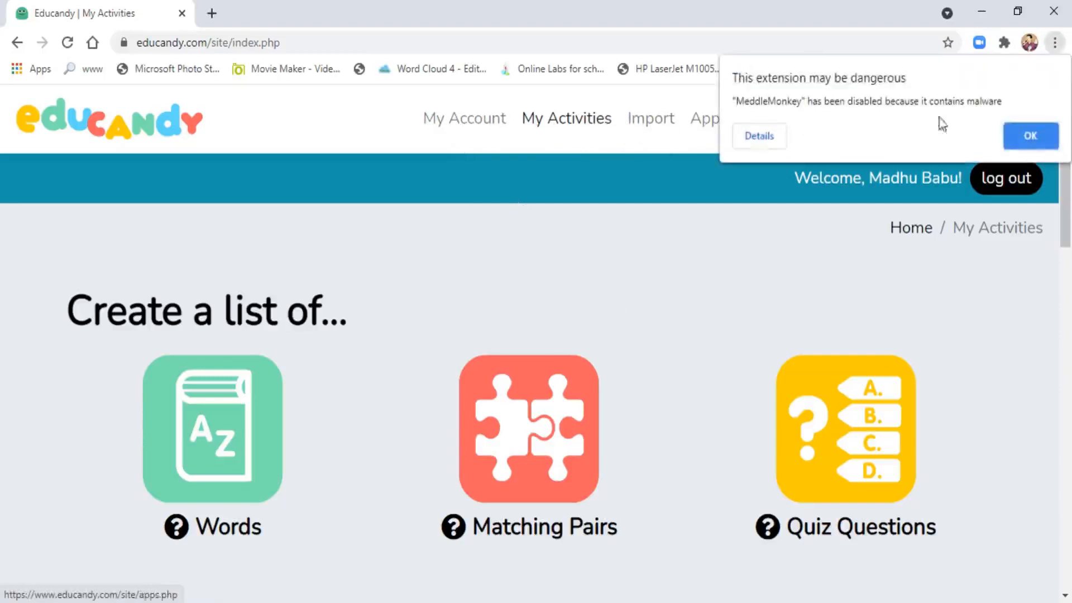
pyautogui.click(1035, 129)
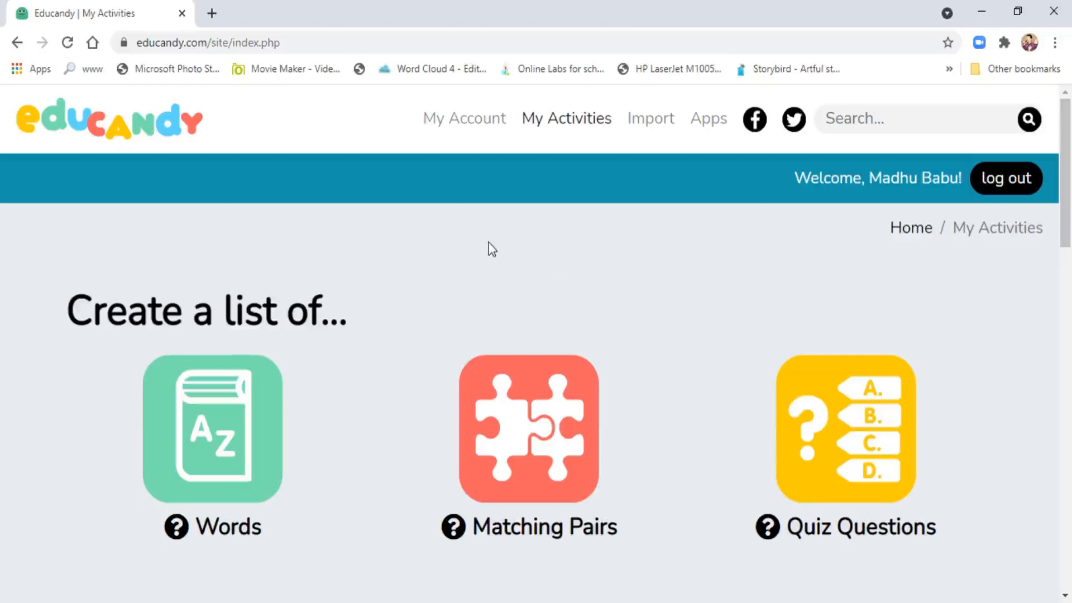
# Review the three list types available for creation and the account's saved activities with their edit, play and share options
pyautogui.scroll(-2, 488, 248)
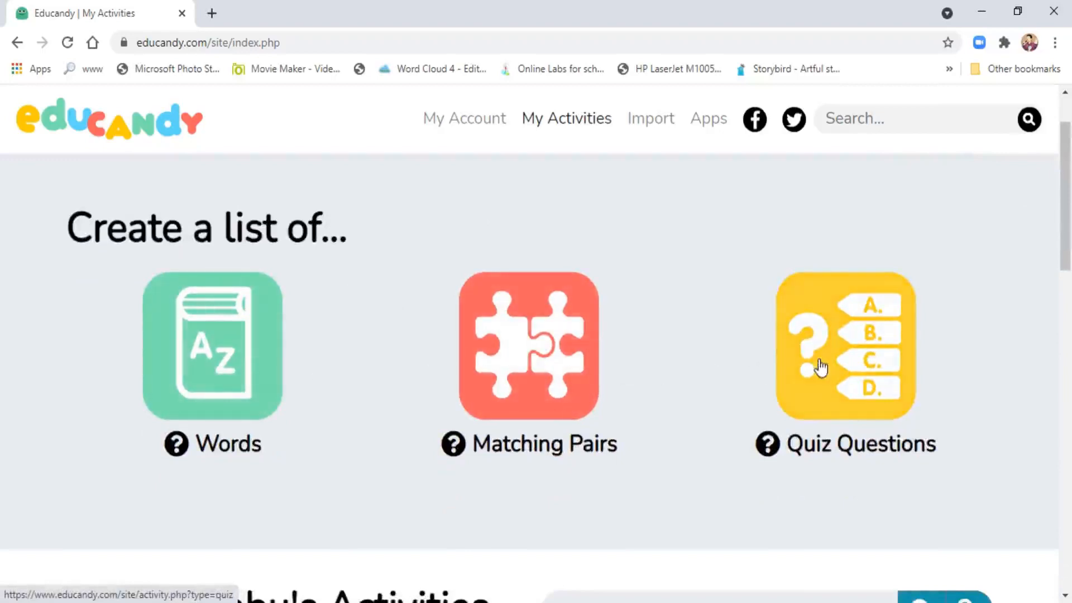
pyautogui.scroll(-1, 687, 375)
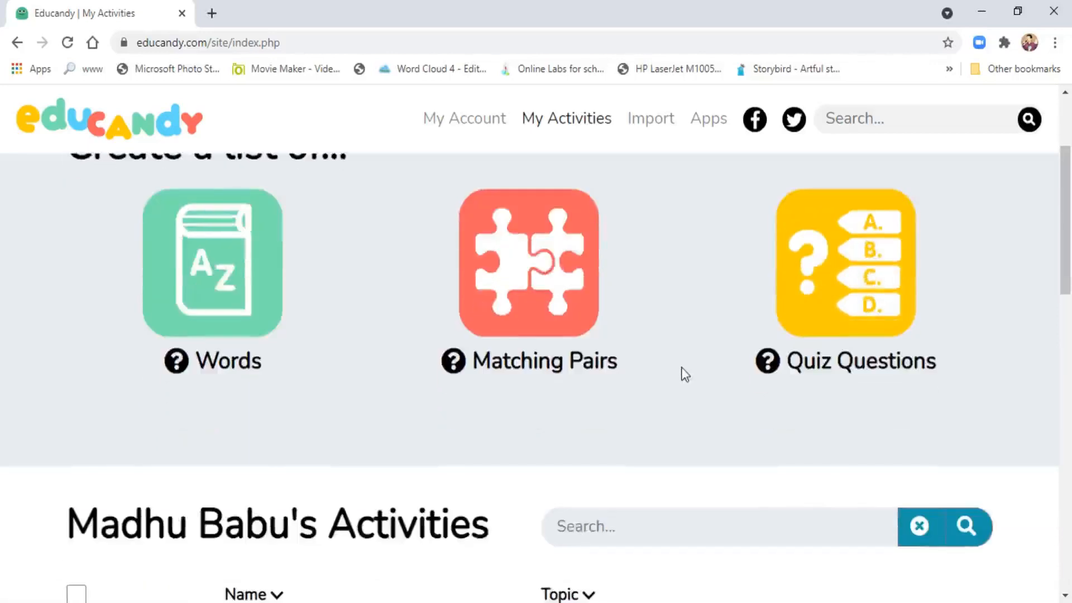
pyautogui.scroll(-1, 685, 374)
pyautogui.scroll(1, 685, 374)
pyautogui.scroll(-1, 681, 368)
pyautogui.scroll(-1, 681, 368)
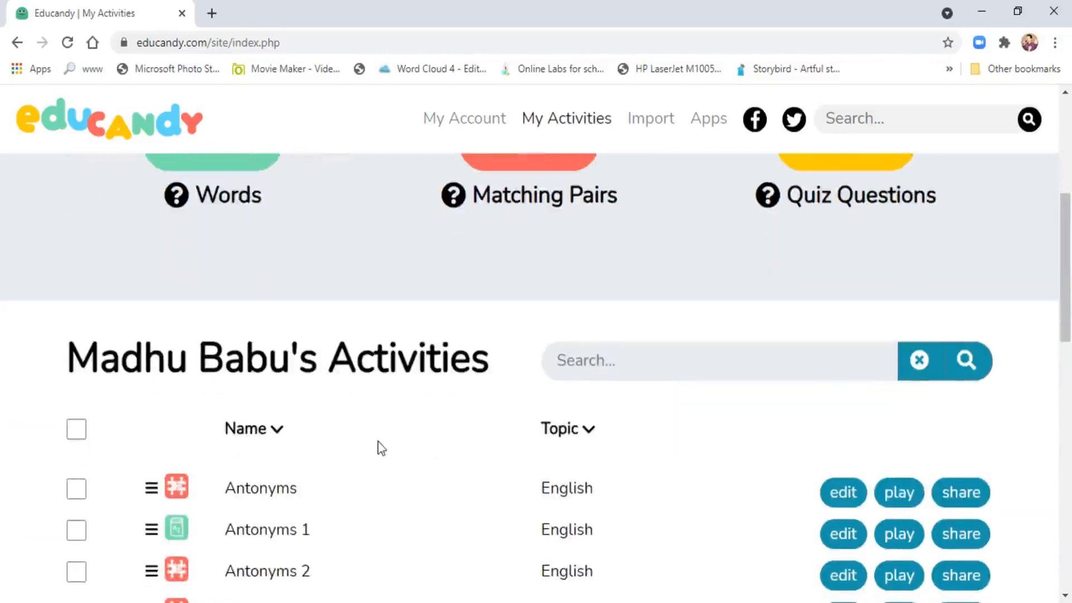
pyautogui.scroll(-1, 377, 441)
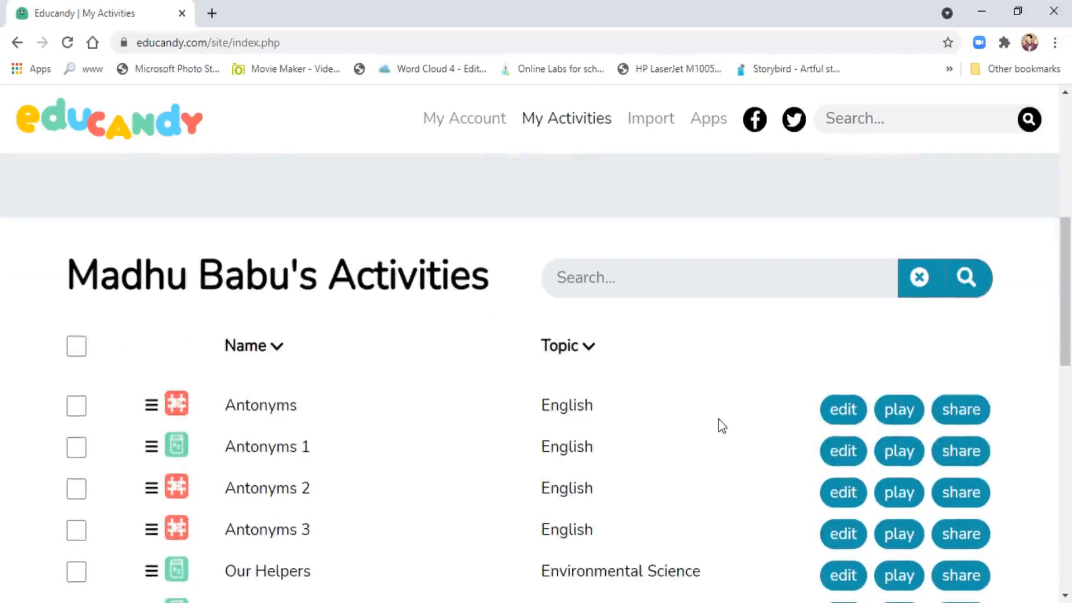
pyautogui.scroll(-1, 718, 424)
pyautogui.scroll(2, 713, 386)
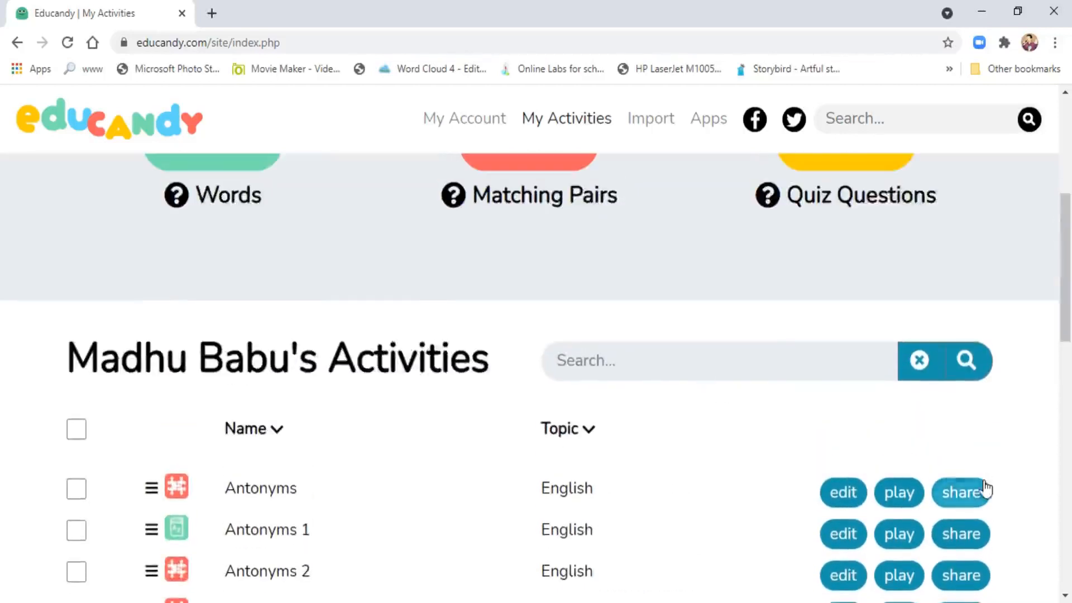
pyautogui.scroll(-1, 983, 490)
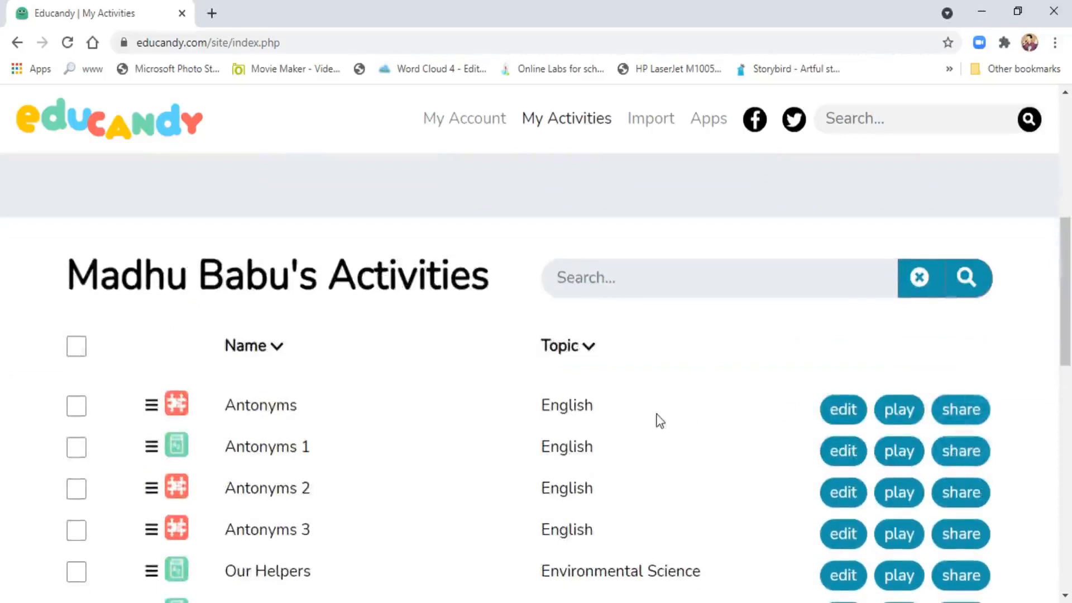
pyautogui.scroll(-7, 656, 418)
pyautogui.scroll(8, 655, 416)
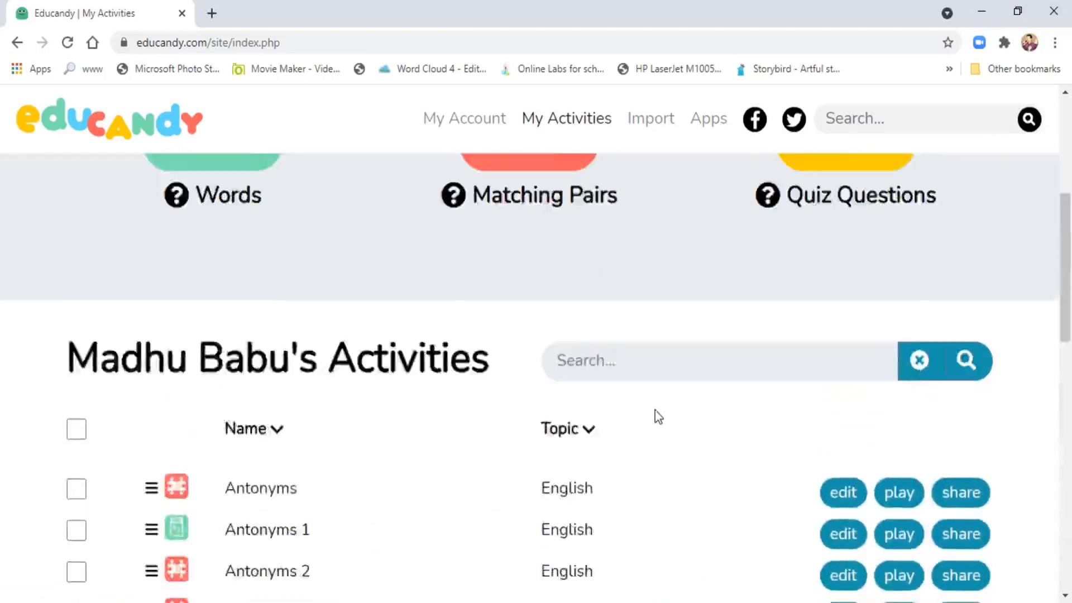
pyautogui.scroll(5, 655, 414)
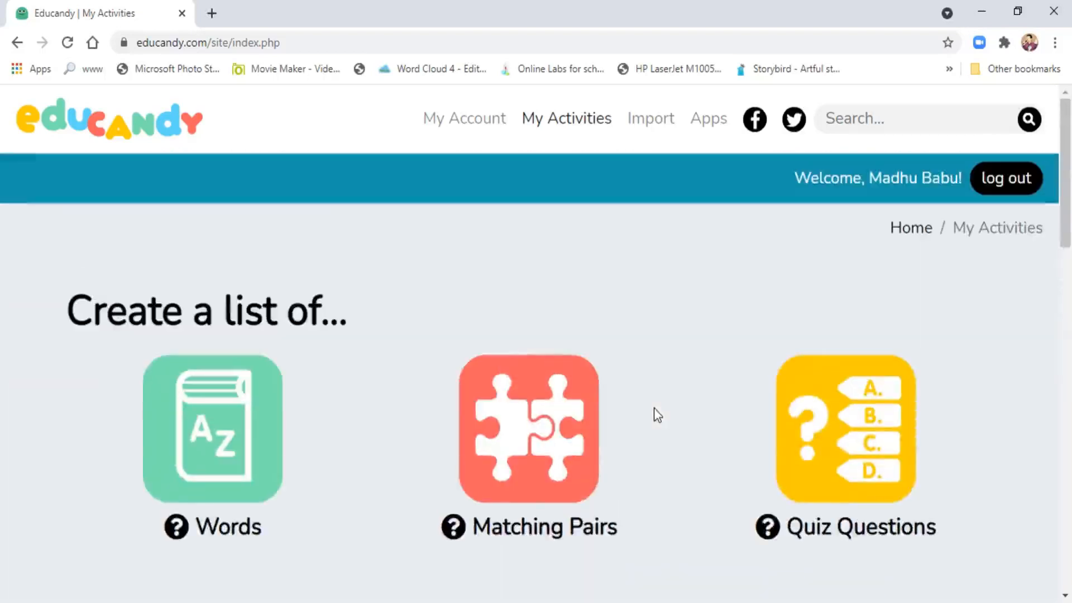
# Create a new word list activity named "our Helpers" with the suggested subject Environmental Science
pyautogui.click(214, 427)
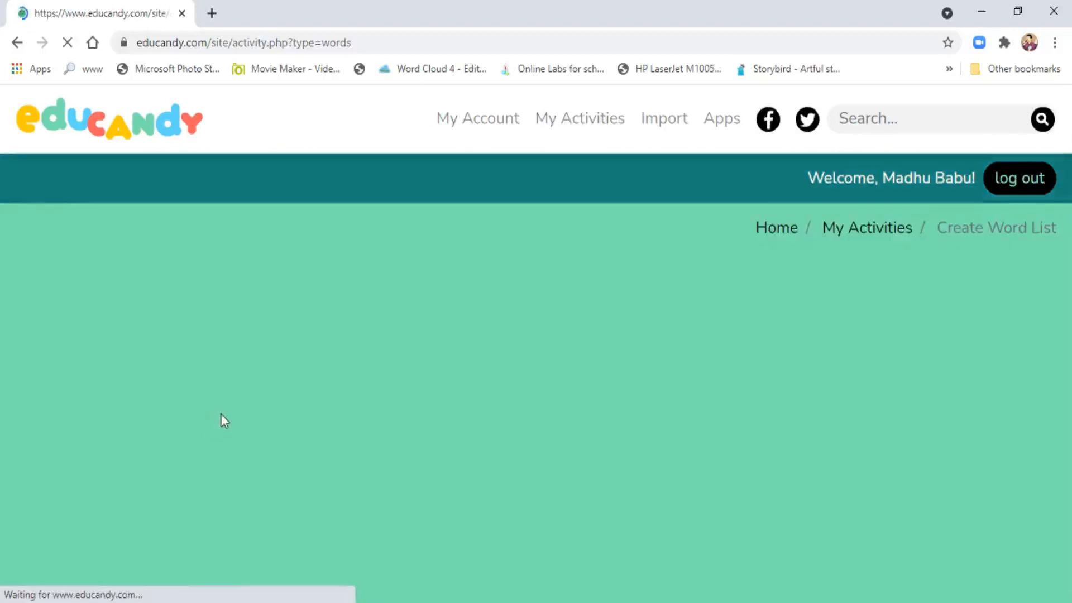
pyautogui.scroll(-2, 483, 402)
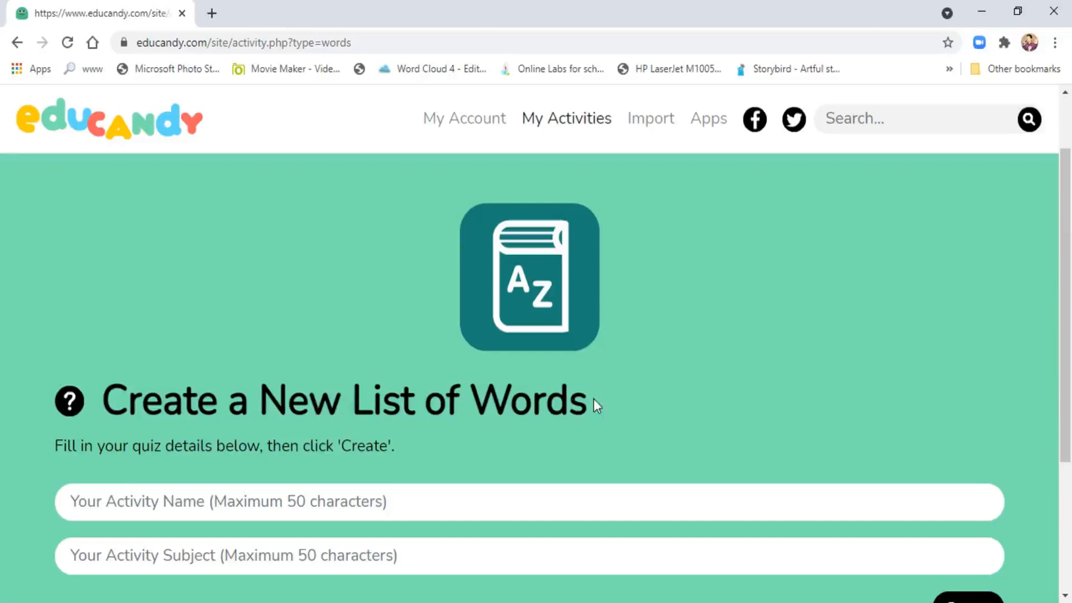
pyautogui.scroll(-1, 595, 405)
pyautogui.click(200, 416)
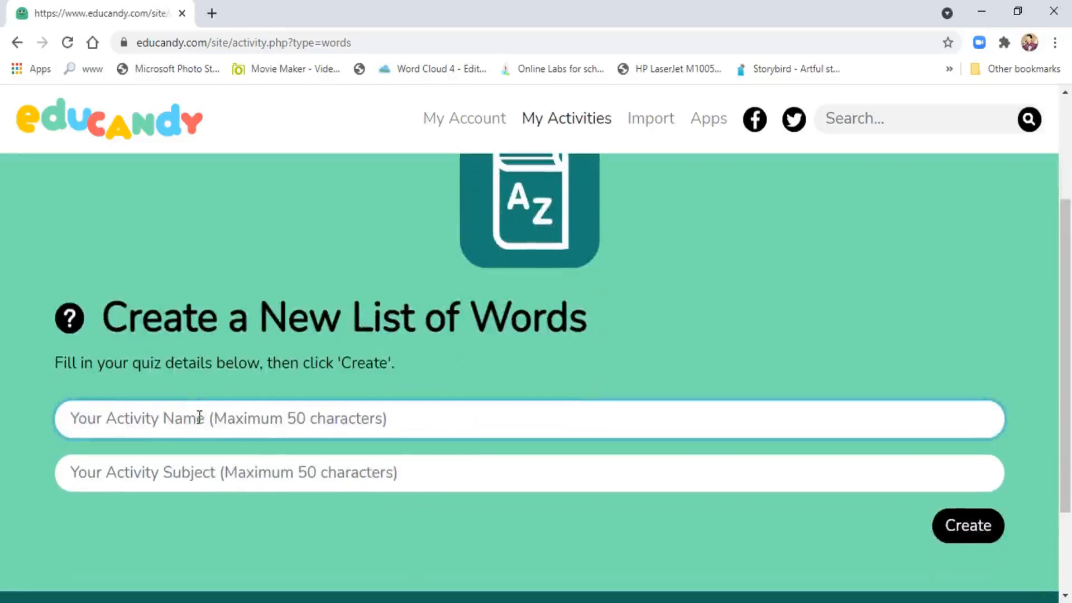
pyautogui.write('H')
pyautogui.press('BackSpace')
pyautogui.write('our')
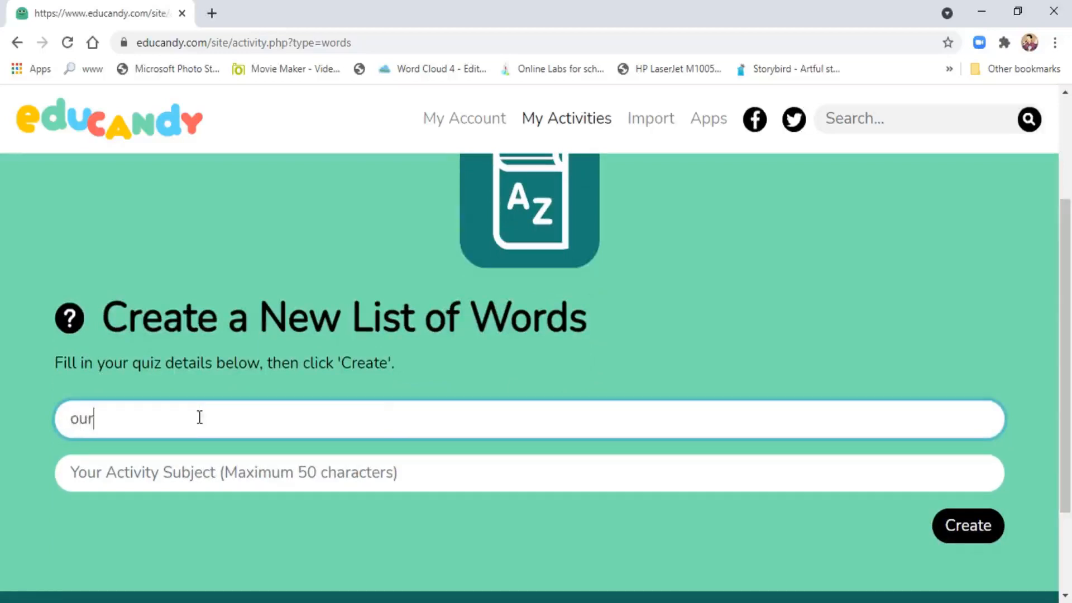
pyautogui.write(' Helpers')
pyautogui.click(161, 473)
pyautogui.write('Env')
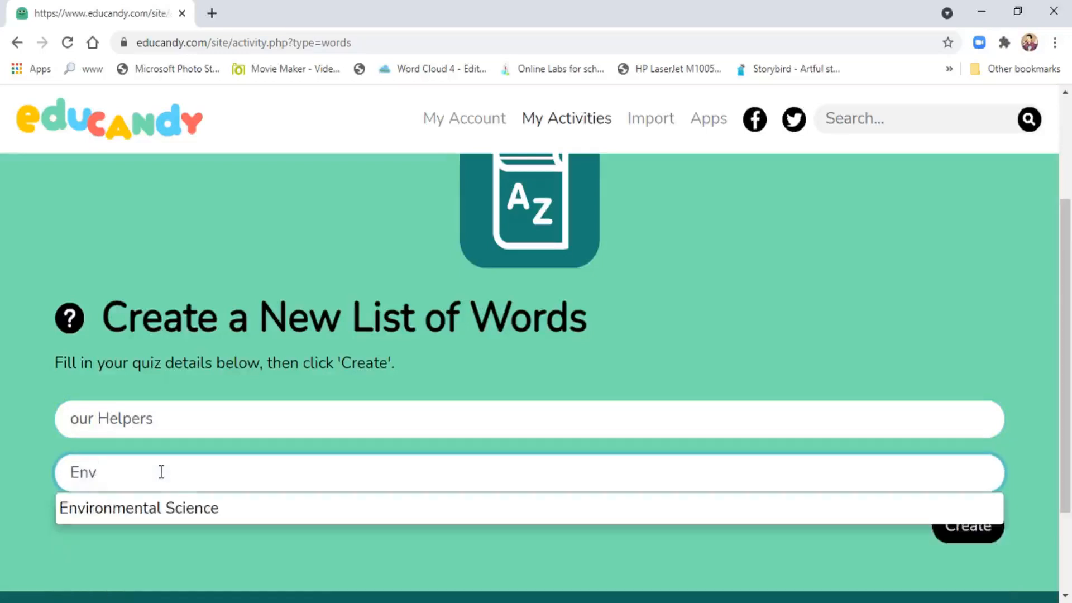
pyautogui.click(170, 508)
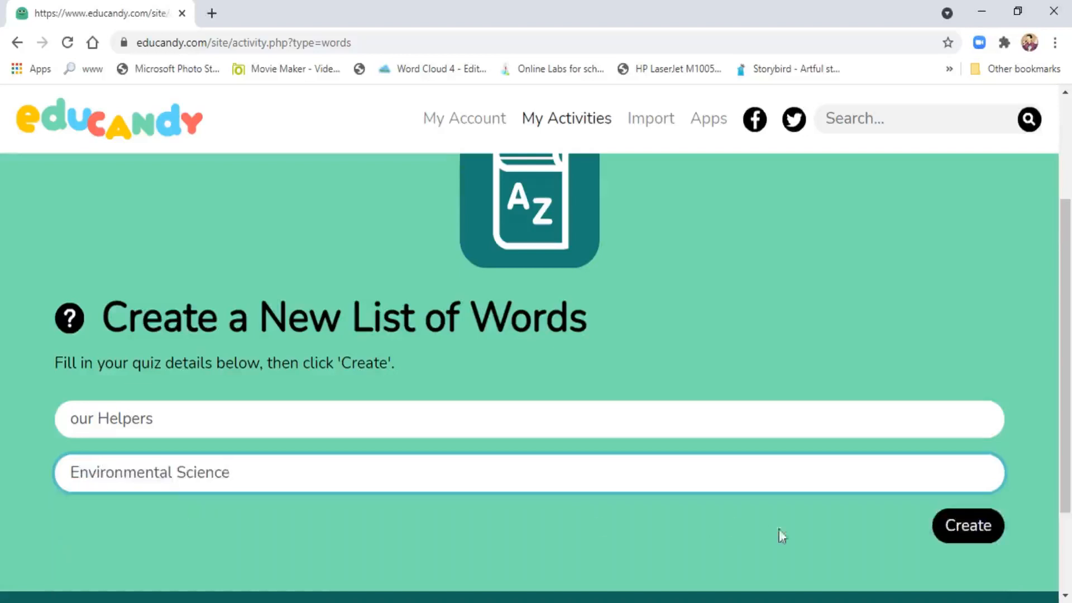
pyautogui.click(956, 528)
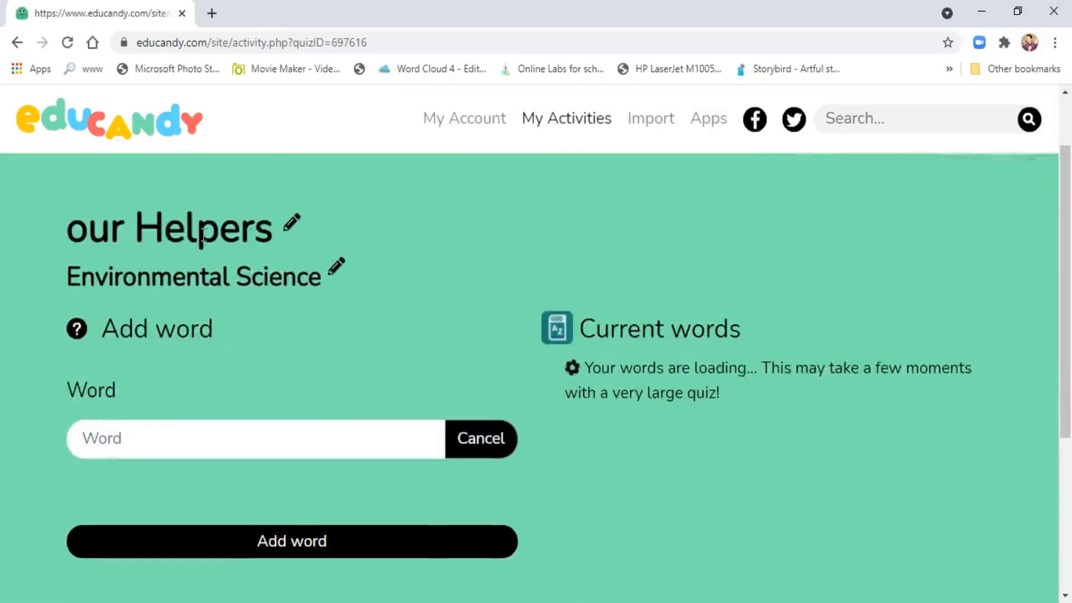
# Correct the capitalisation of the activity name to "Our Helpers" and save it
pyautogui.click(289, 229)
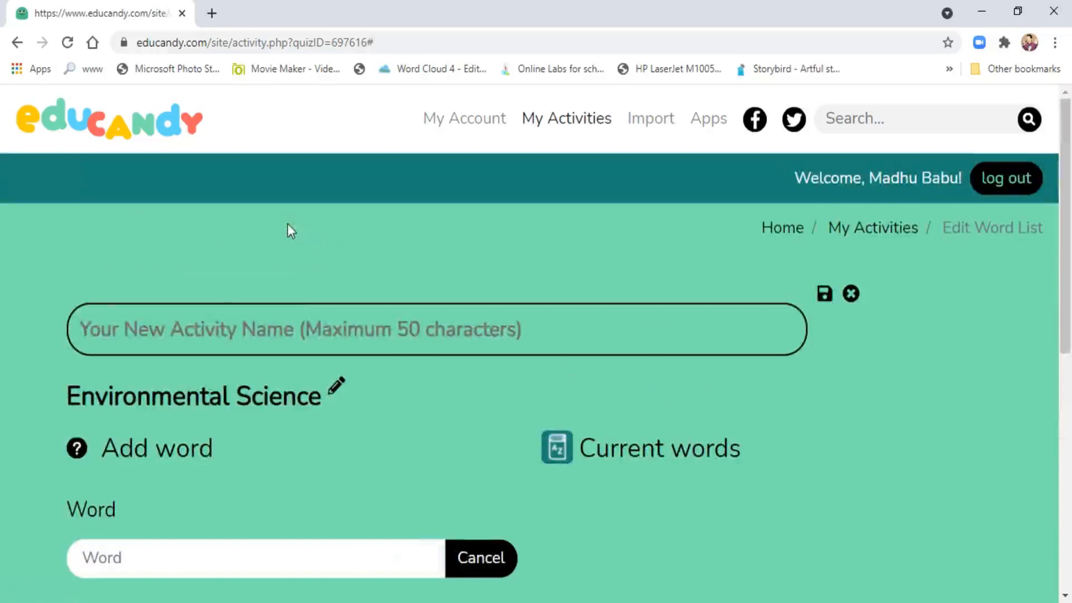
pyautogui.click(92, 330)
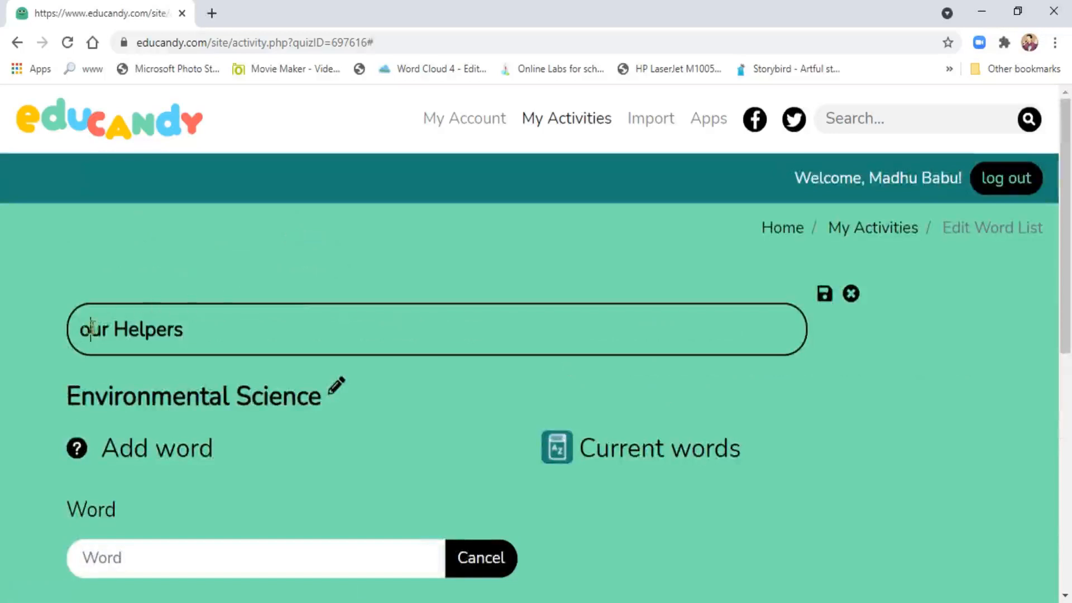
pyautogui.press('BackSpace')
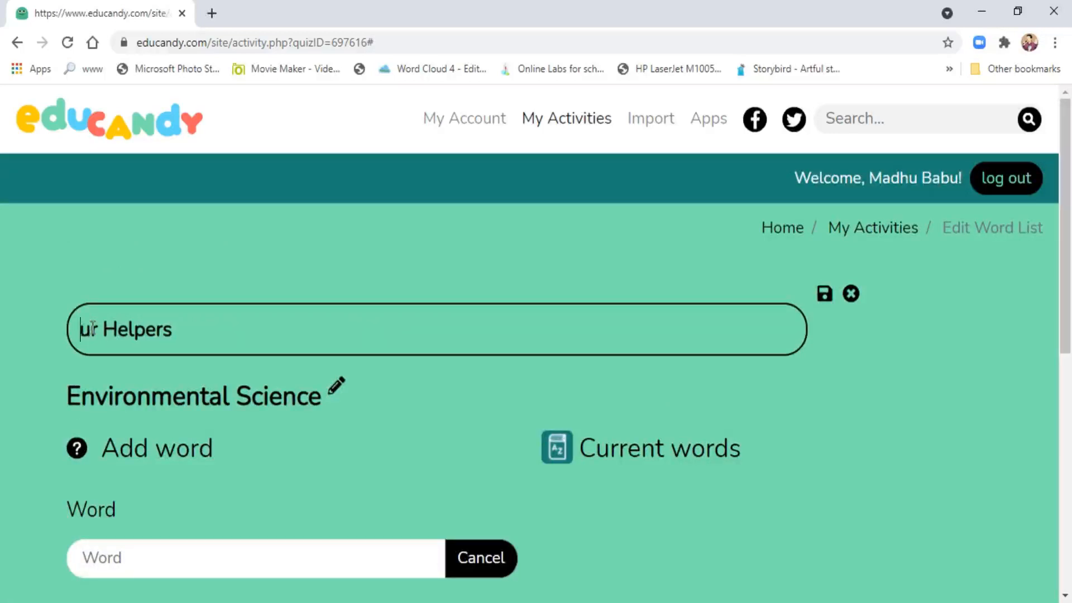
pyautogui.write('O')
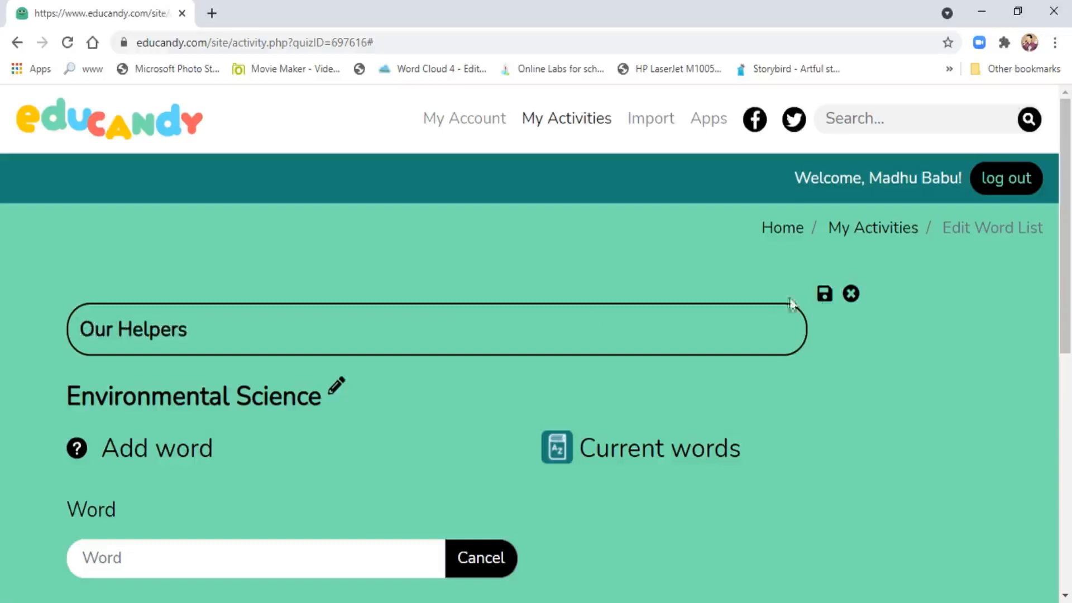
pyautogui.click(823, 299)
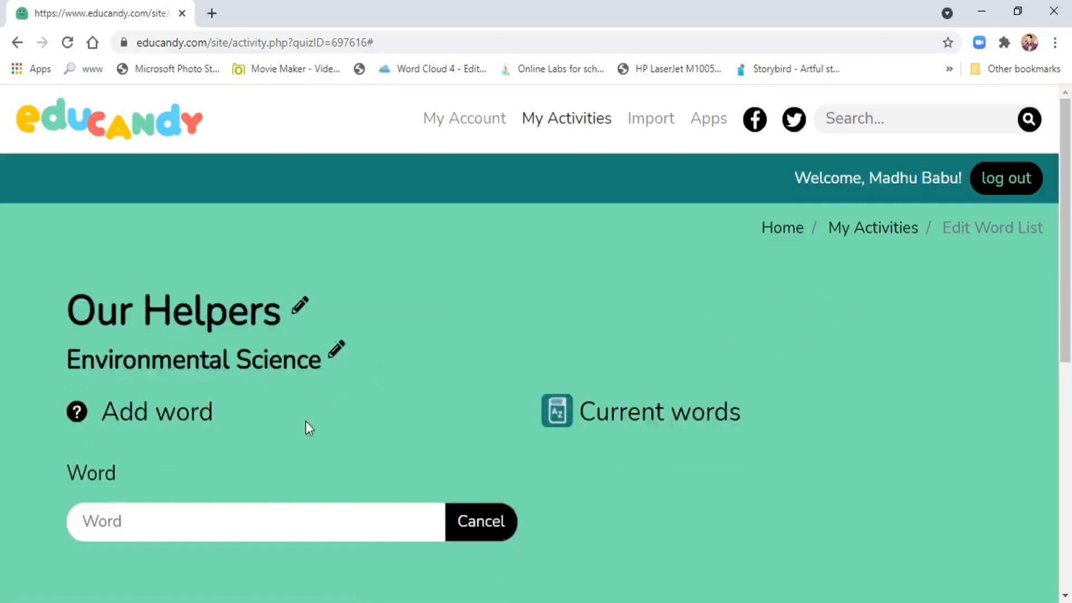
# Add the words Doctor and Nurse to the Our Helpers list
pyautogui.scroll(-3, 306, 424)
pyautogui.click(173, 363)
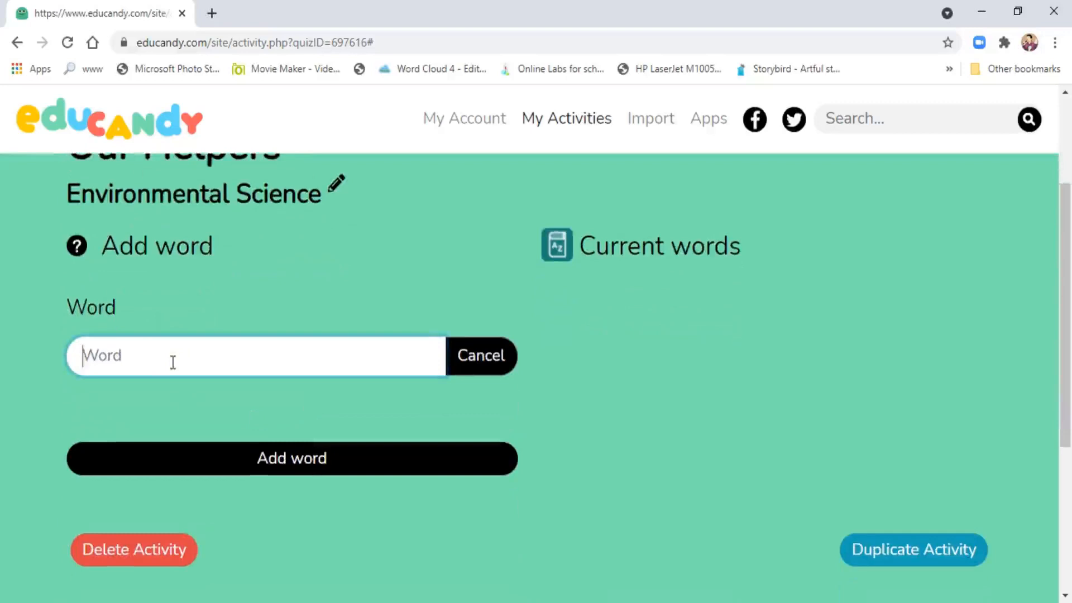
pyautogui.write('Doctor')
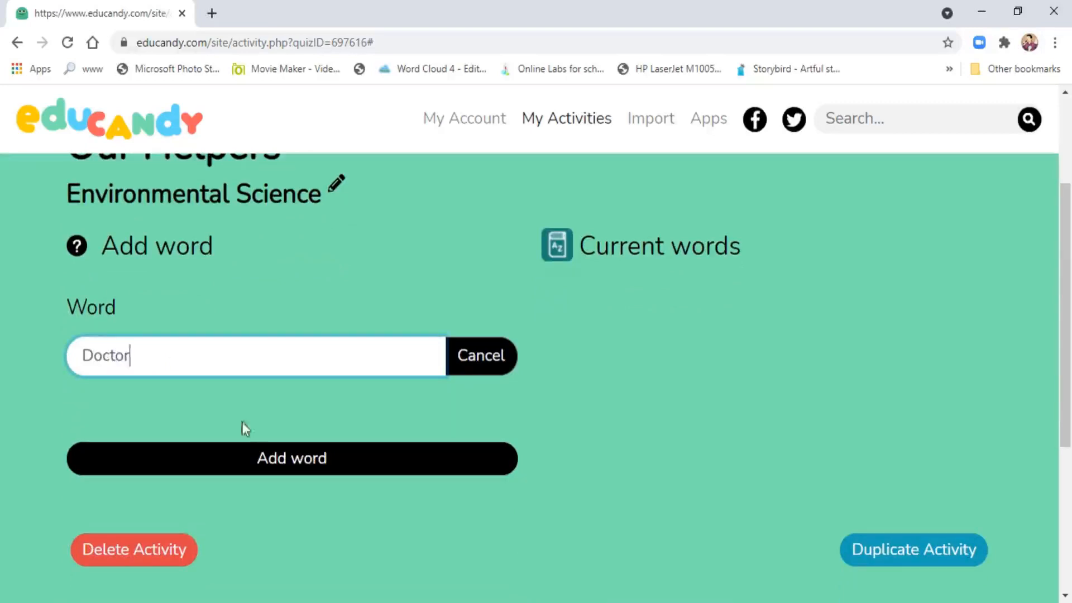
pyautogui.click(279, 457)
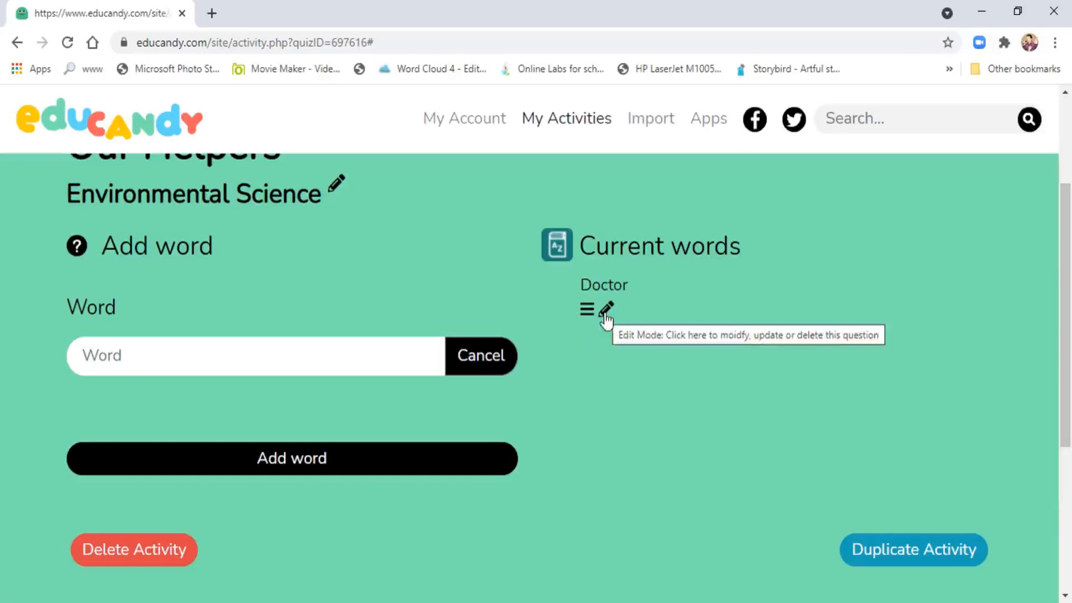
pyautogui.click(178, 364)
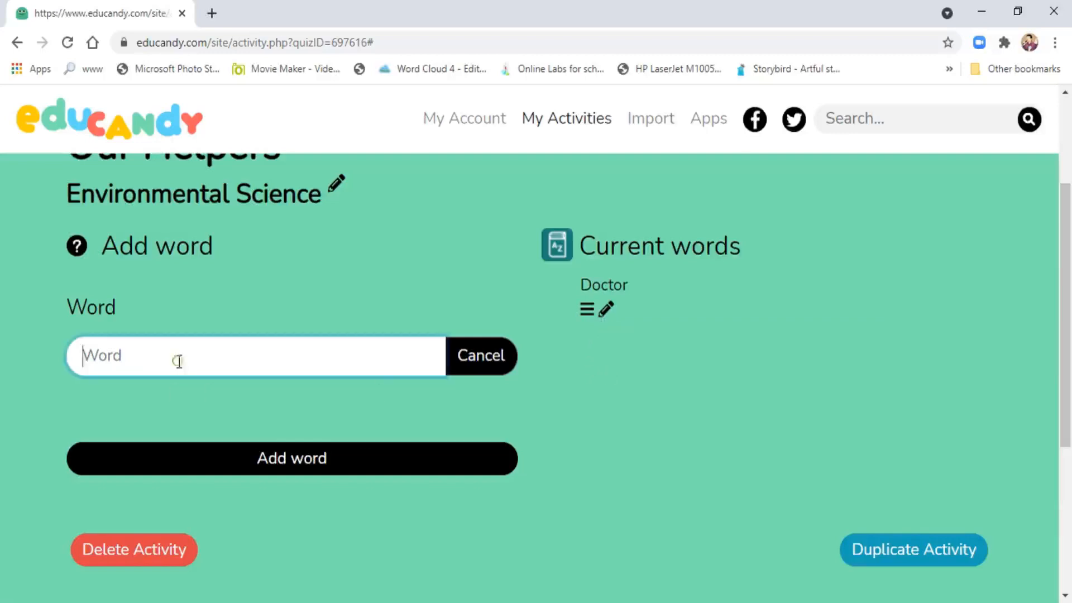
pyautogui.write('Nurse')
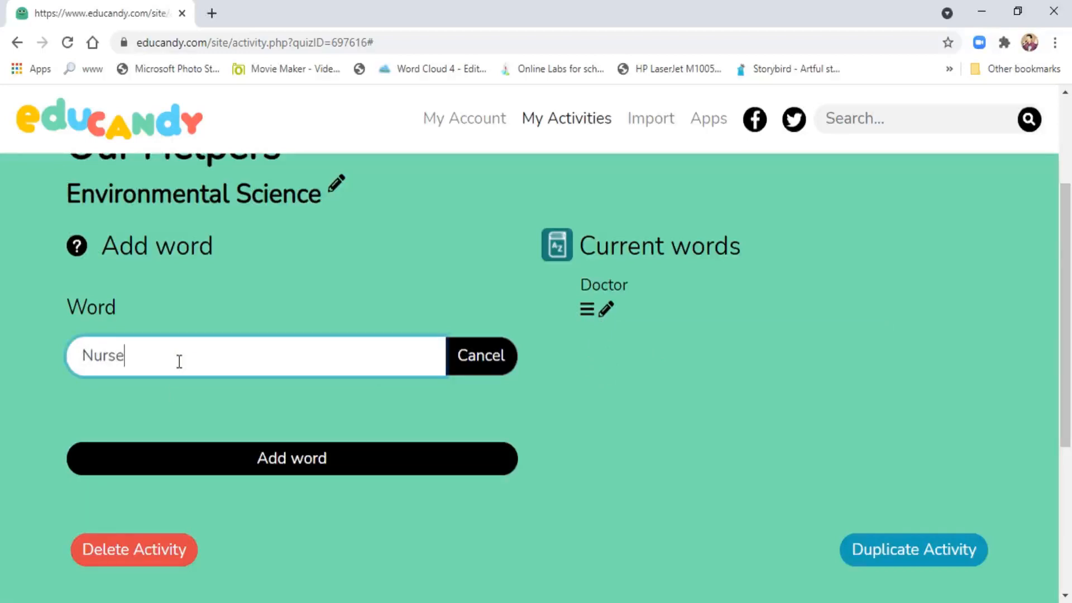
pyautogui.click(294, 464)
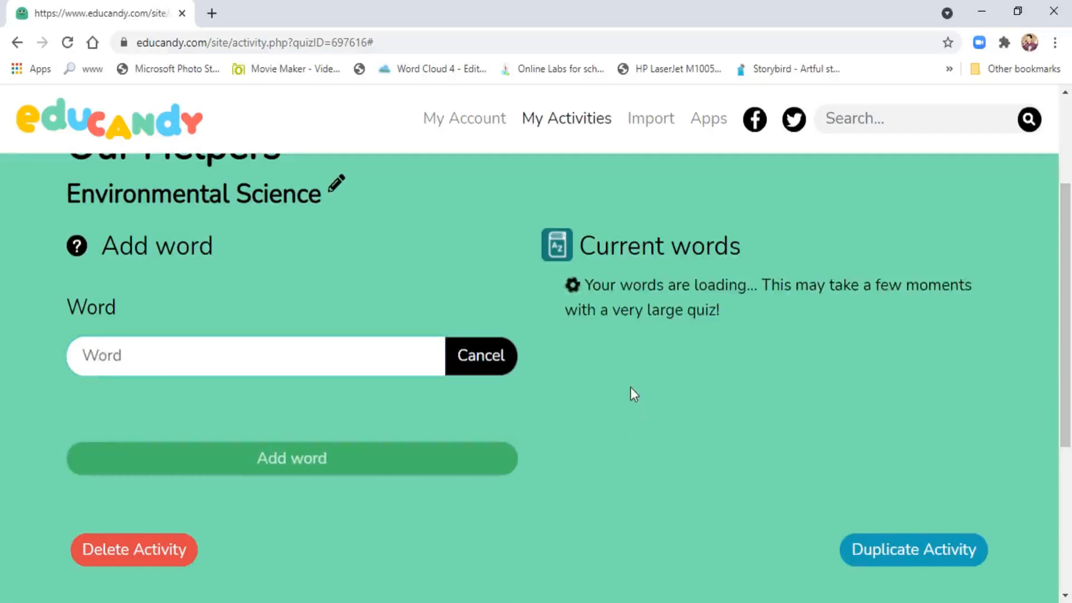
# Check the requirement for playing and sharing the activity, and add Police as the third word
pyautogui.scroll(-5, 631, 387)
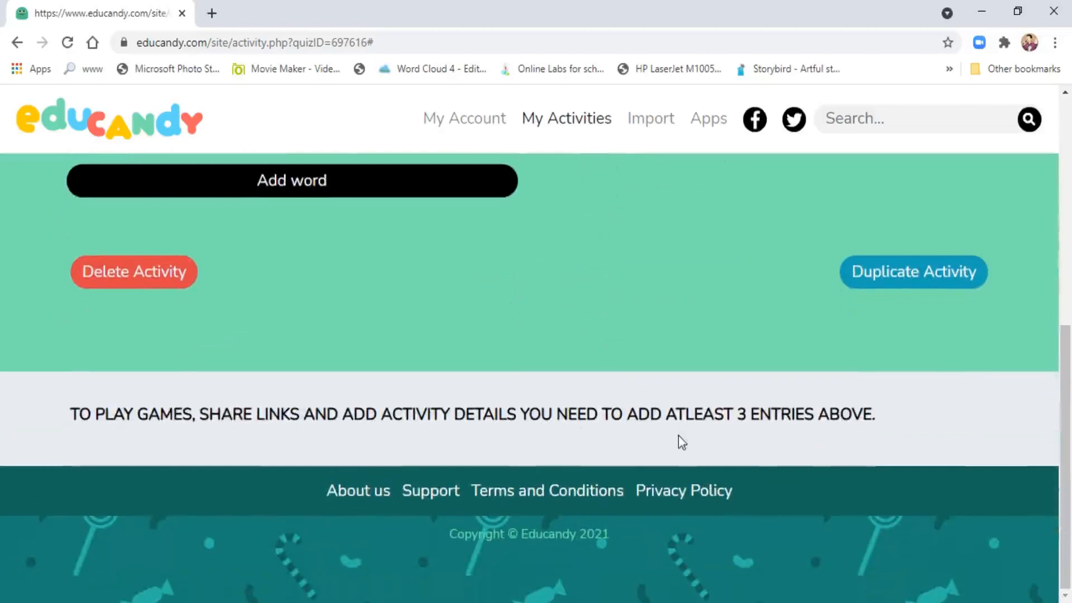
pyautogui.scroll(5, 550, 356)
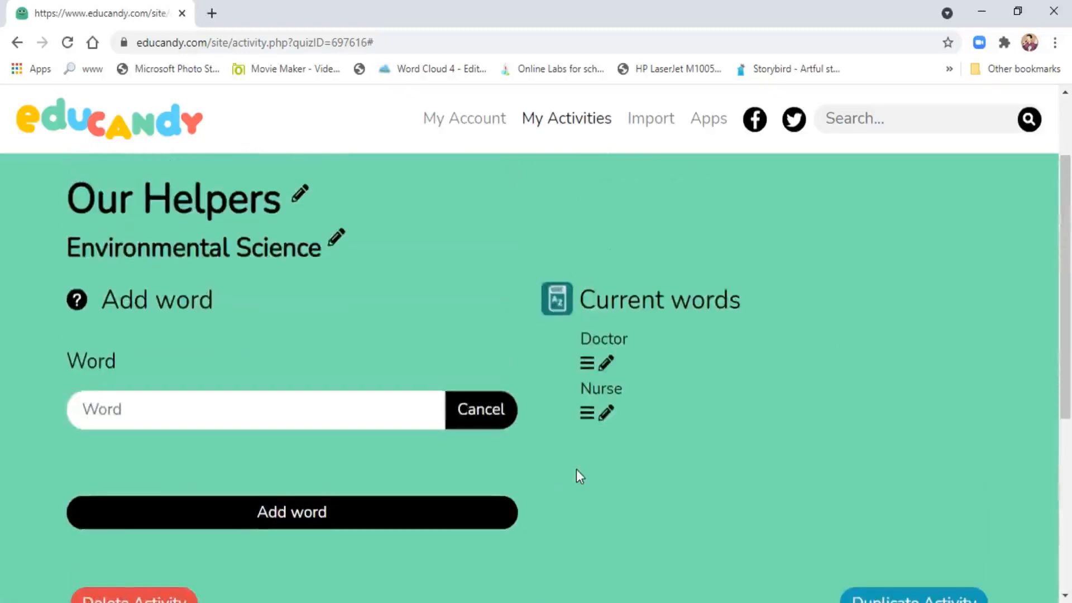
pyautogui.scroll(-1, 576, 469)
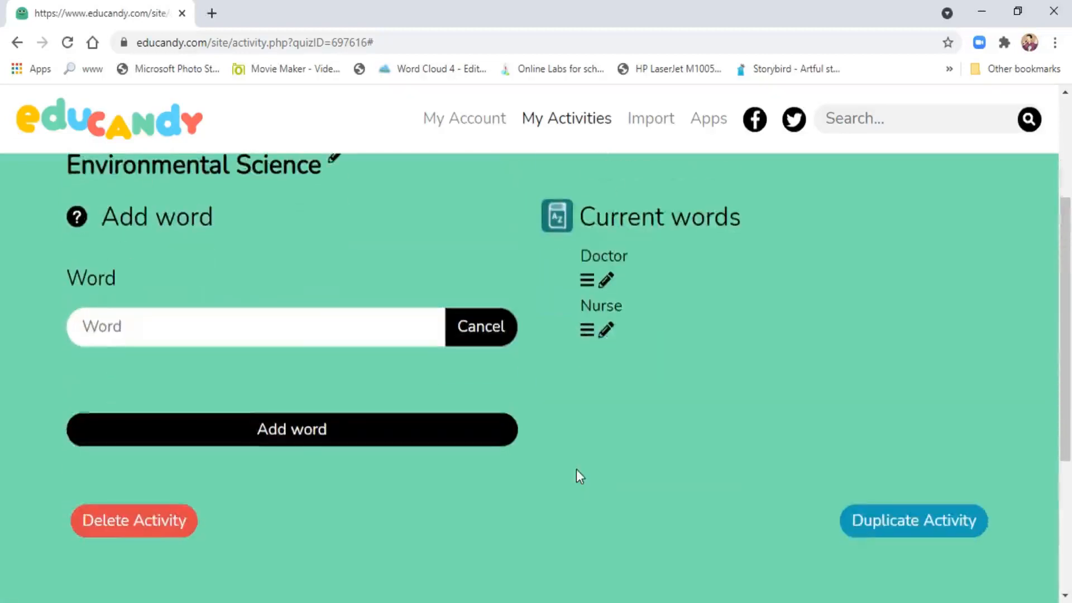
pyautogui.click(178, 325)
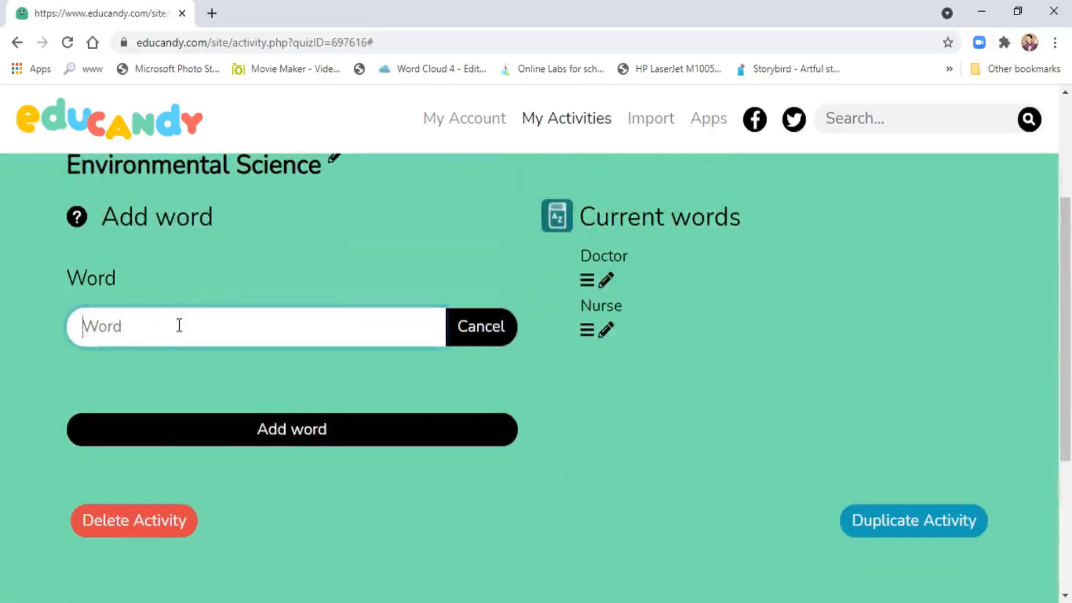
pyautogui.write('Police')
pyautogui.click(291, 438)
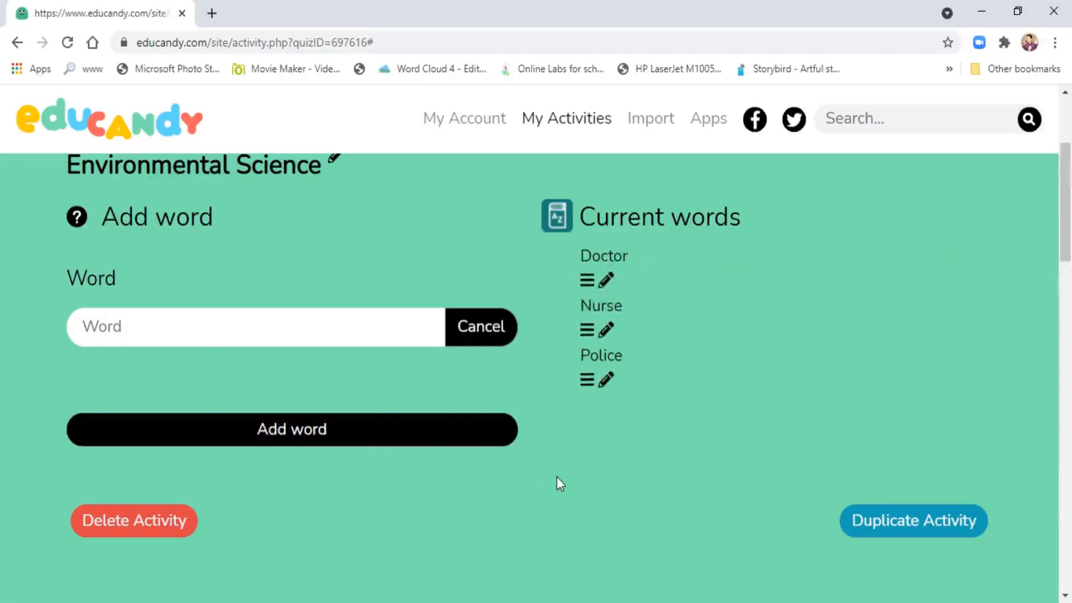
# Look over the playable games for the Our Helpers activity and copy its share URL
pyautogui.scroll(-5, 558, 477)
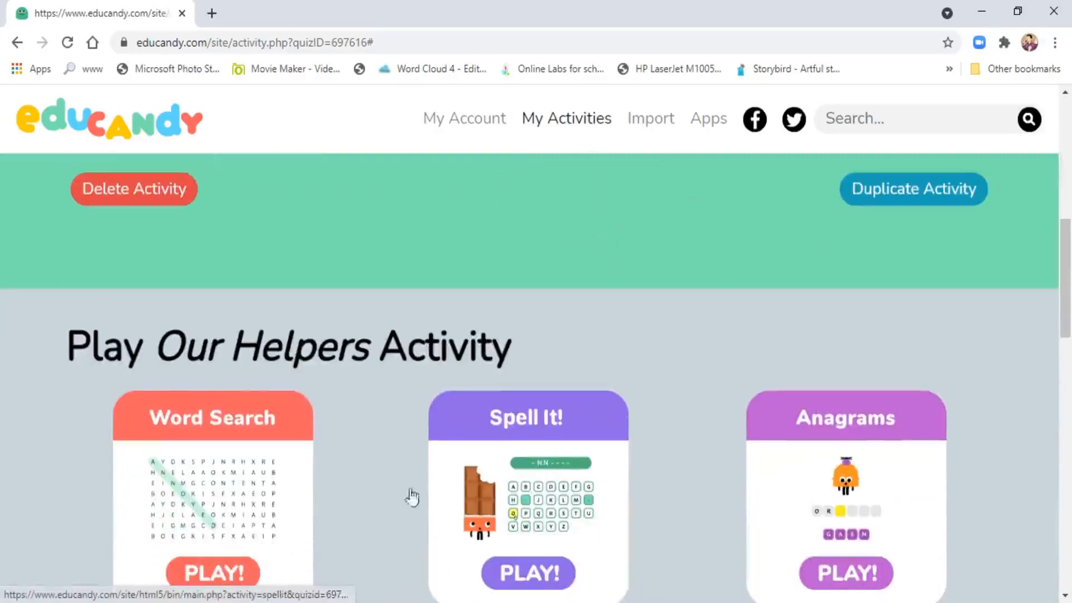
pyautogui.scroll(-1, 683, 487)
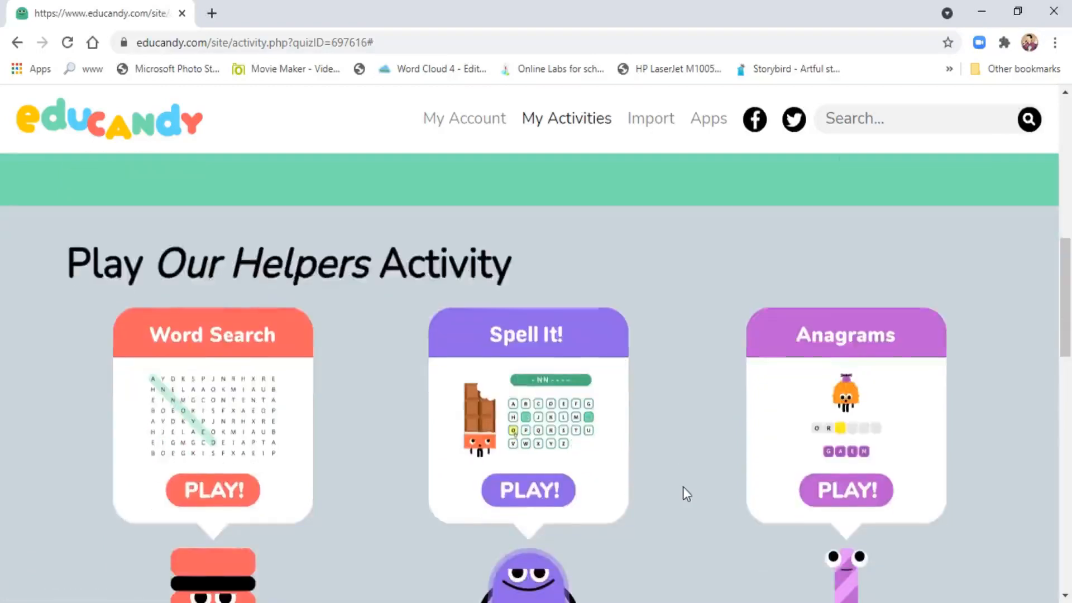
pyautogui.scroll(-1, 683, 486)
pyautogui.scroll(-2, 658, 496)
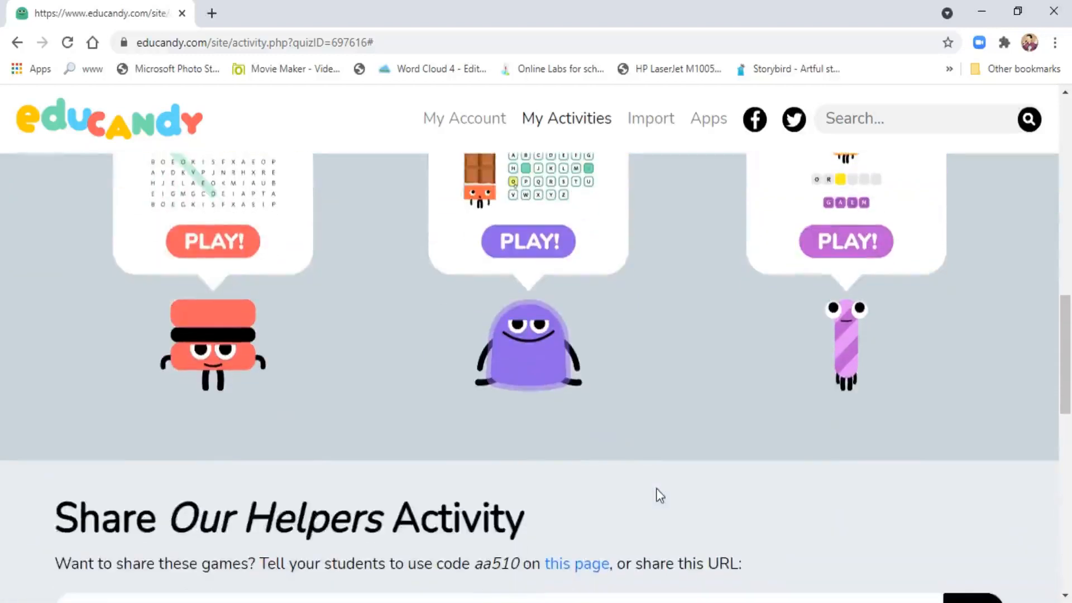
pyautogui.scroll(-1, 660, 495)
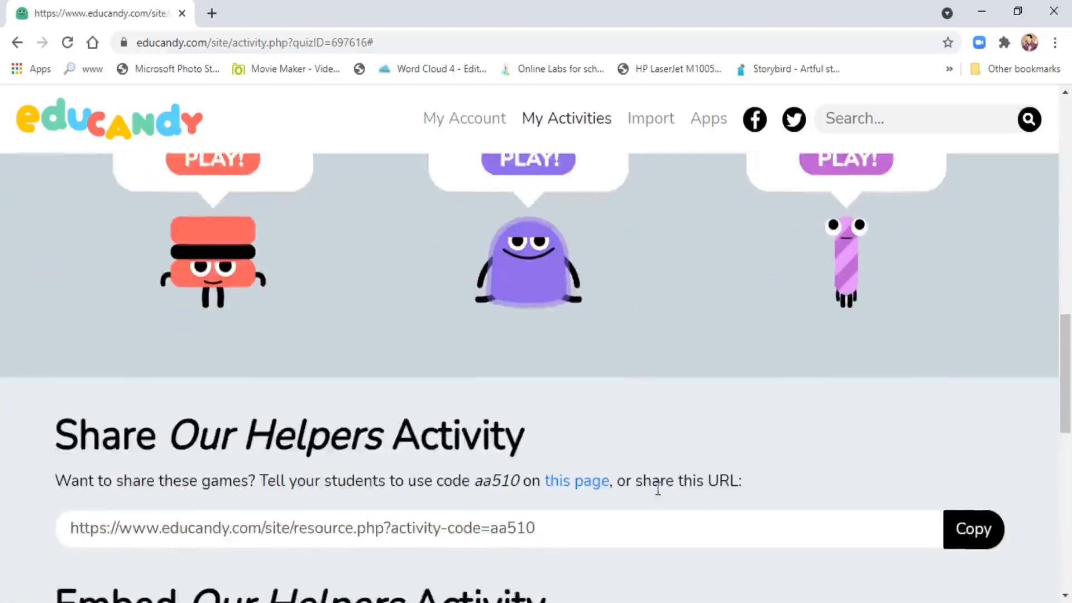
pyautogui.scroll(-1, 658, 491)
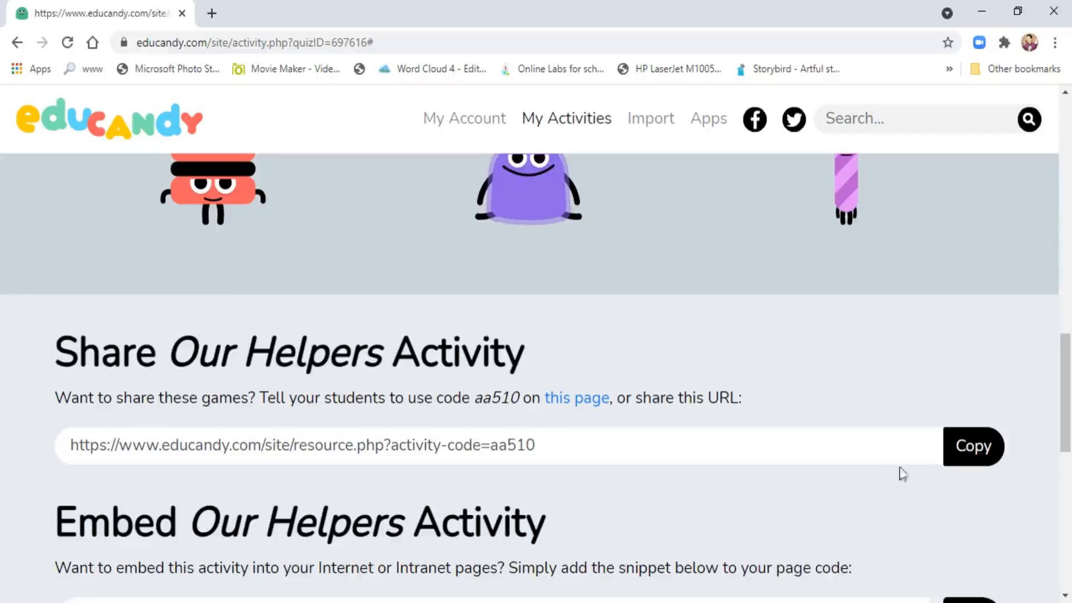
pyautogui.click(956, 455)
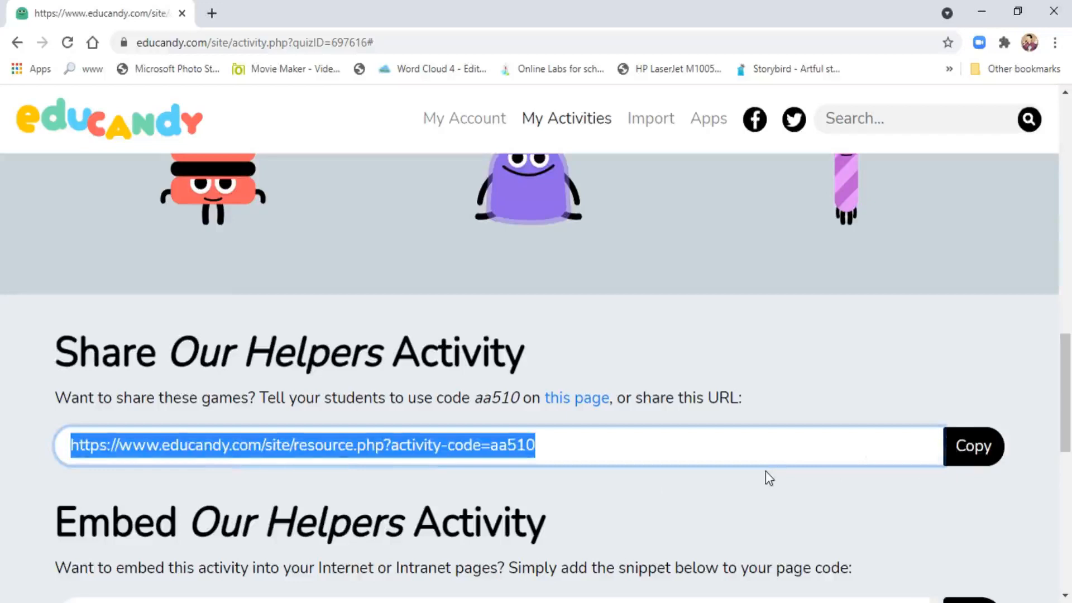
# Review the activity's embed snippet and the optional details for instructions and resource hyperlinks
pyautogui.scroll(-1, 765, 476)
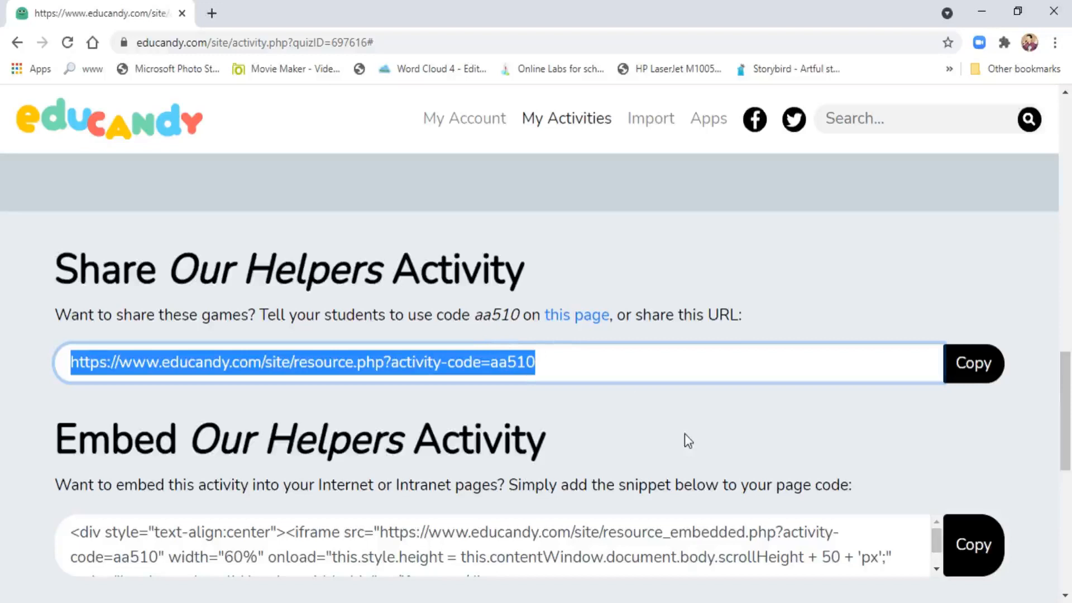
pyautogui.scroll(-2, 685, 433)
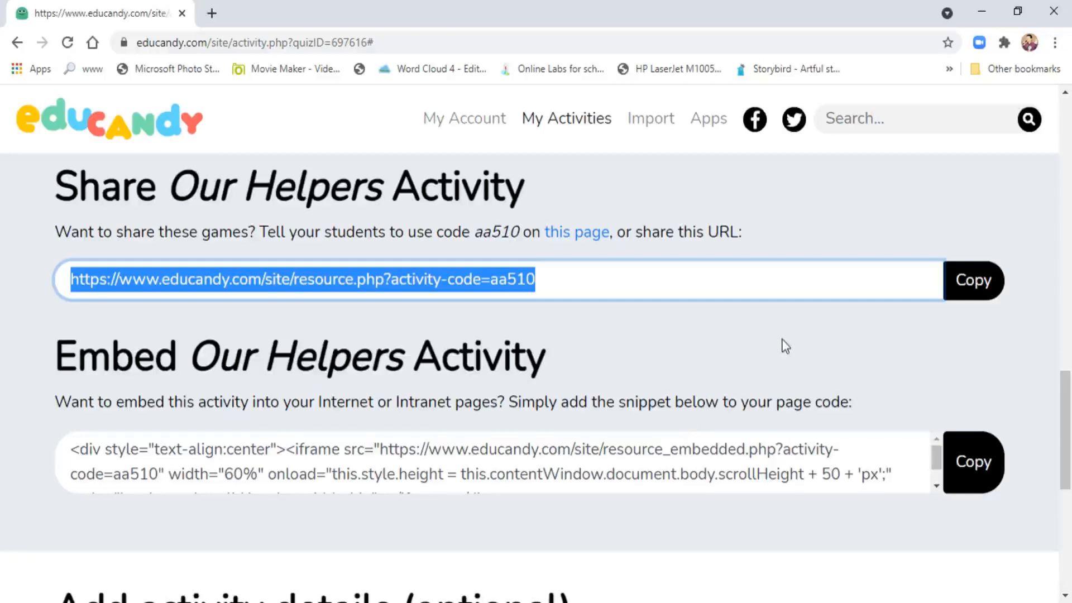
pyautogui.scroll(-4, 703, 407)
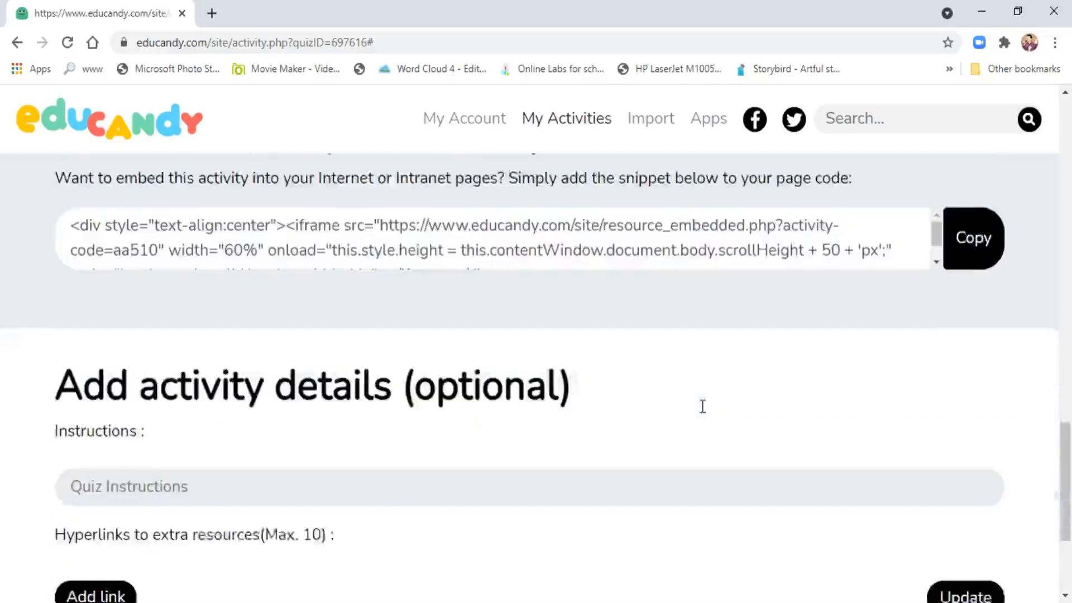
pyautogui.scroll(-3, 704, 413)
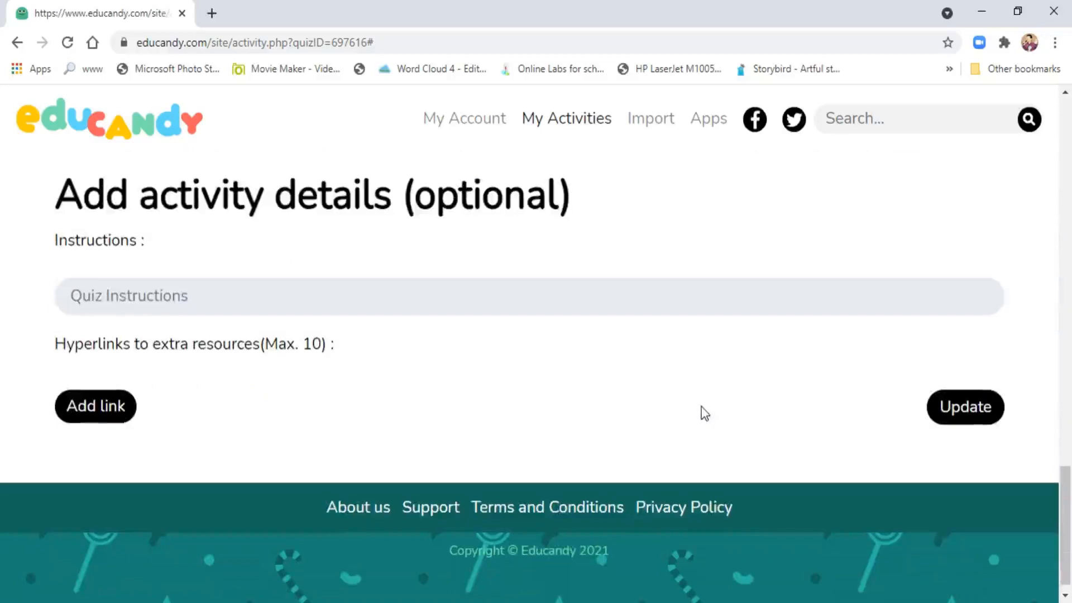
pyautogui.scroll(4, 705, 414)
pyautogui.scroll(5, 704, 414)
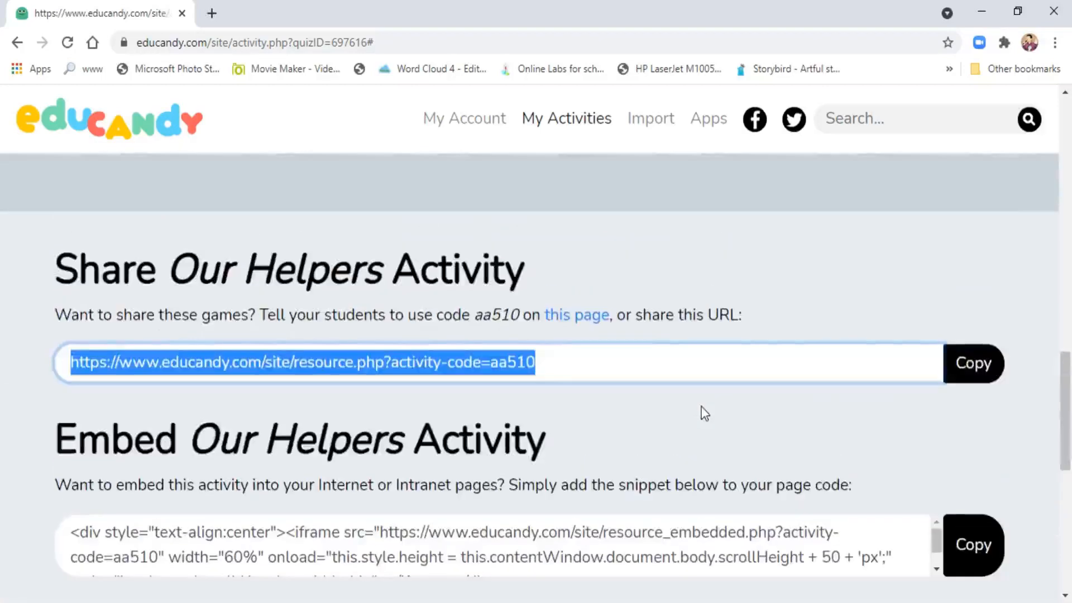
pyautogui.scroll(-3, 869, 484)
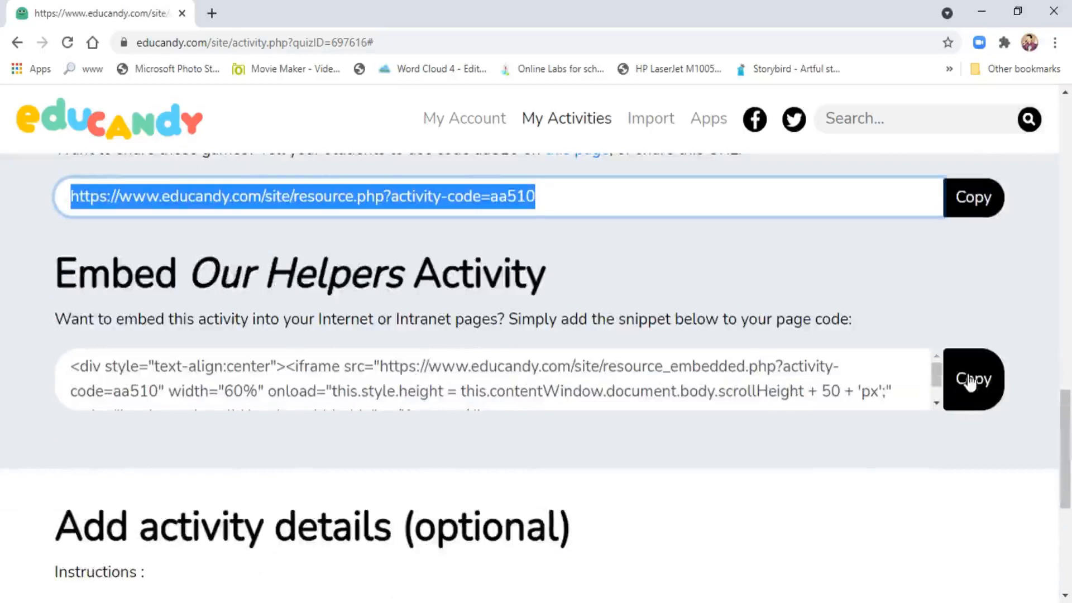
# Copy the embed snippet for the Our Helpers activity and return to its list of playable games
pyautogui.click(970, 381)
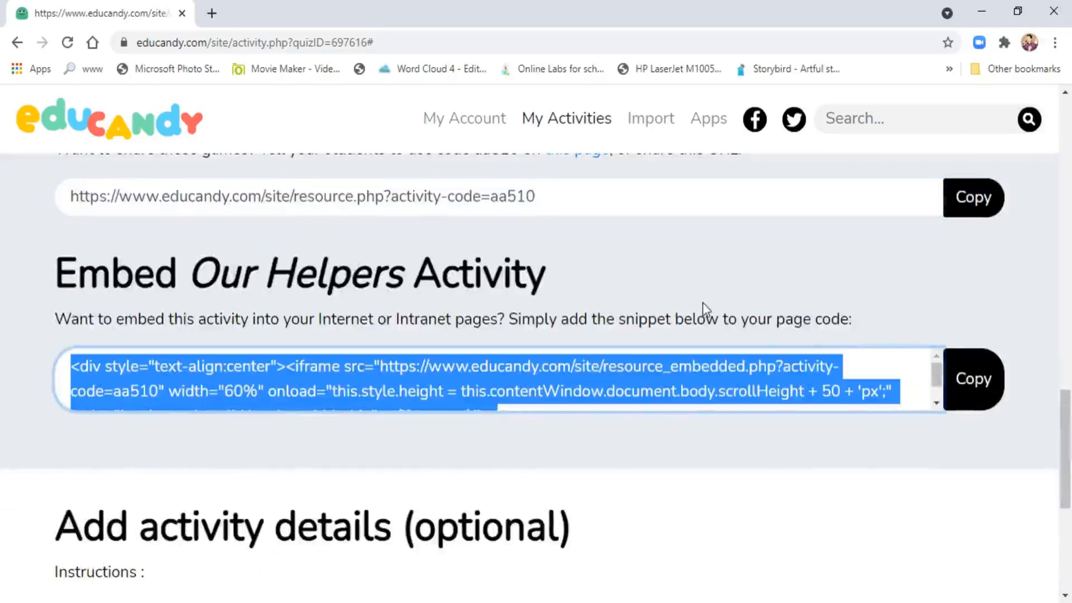
pyautogui.scroll(4, 733, 375)
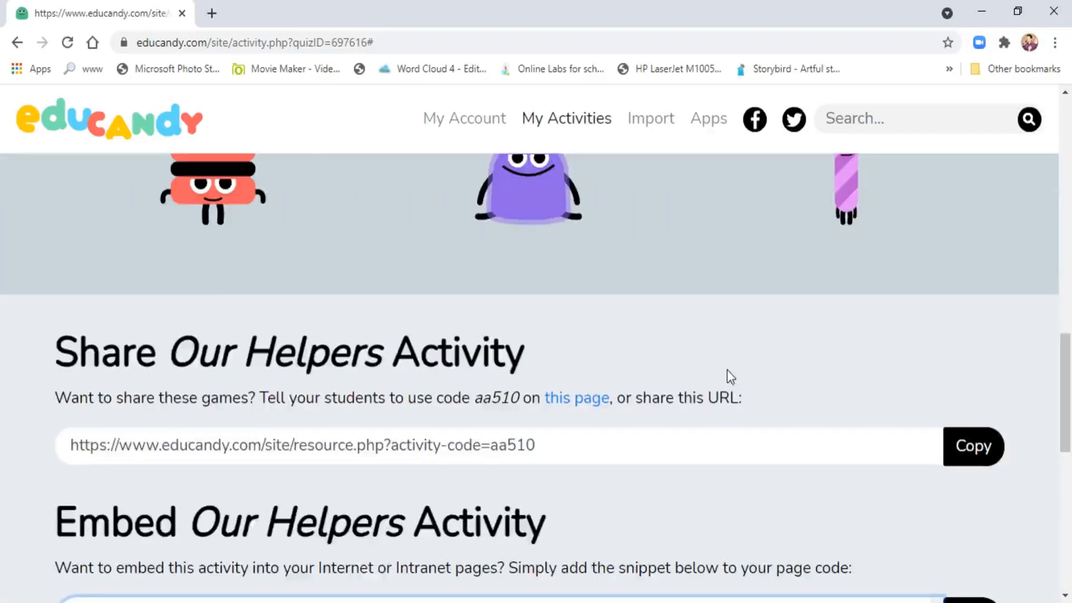
pyautogui.scroll(5, 726, 370)
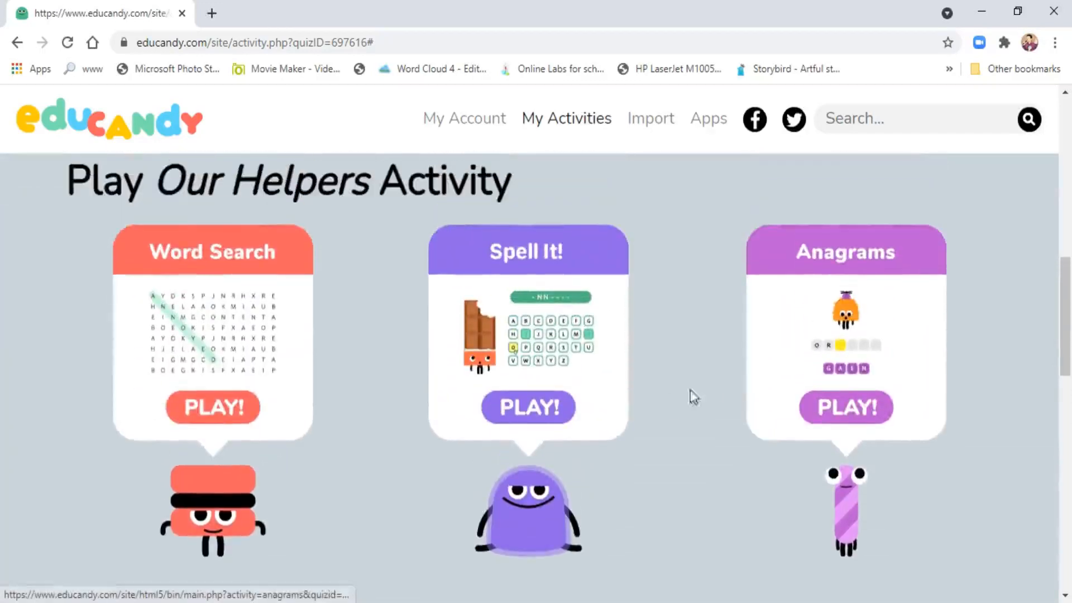
# Start the Word Search game for Our Helpers in full screen and mark the word DOCTOR in the grid
pyautogui.click(228, 416)
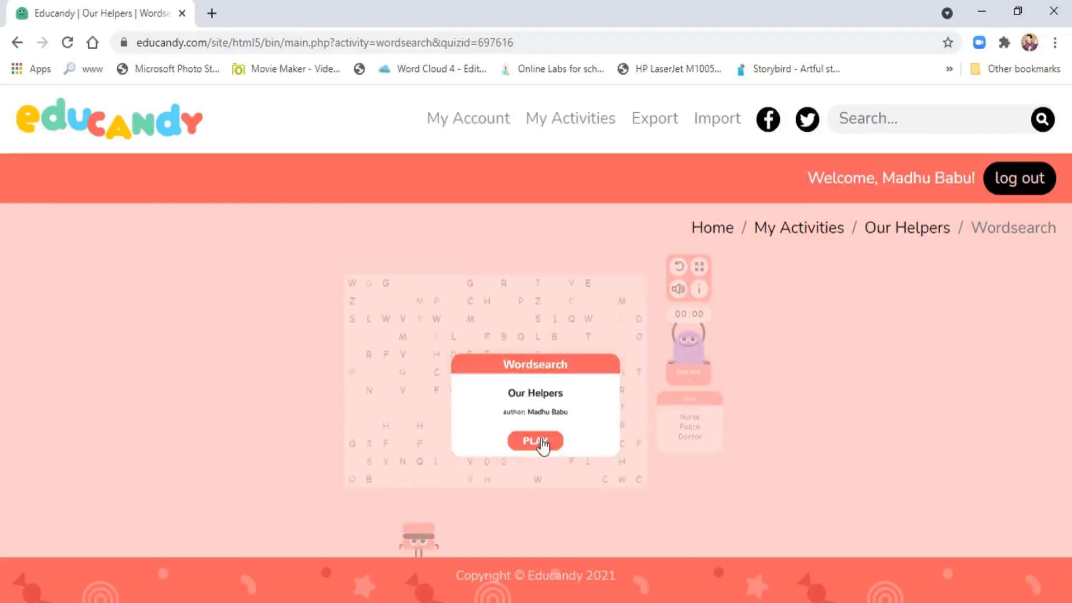
pyautogui.click(537, 443)
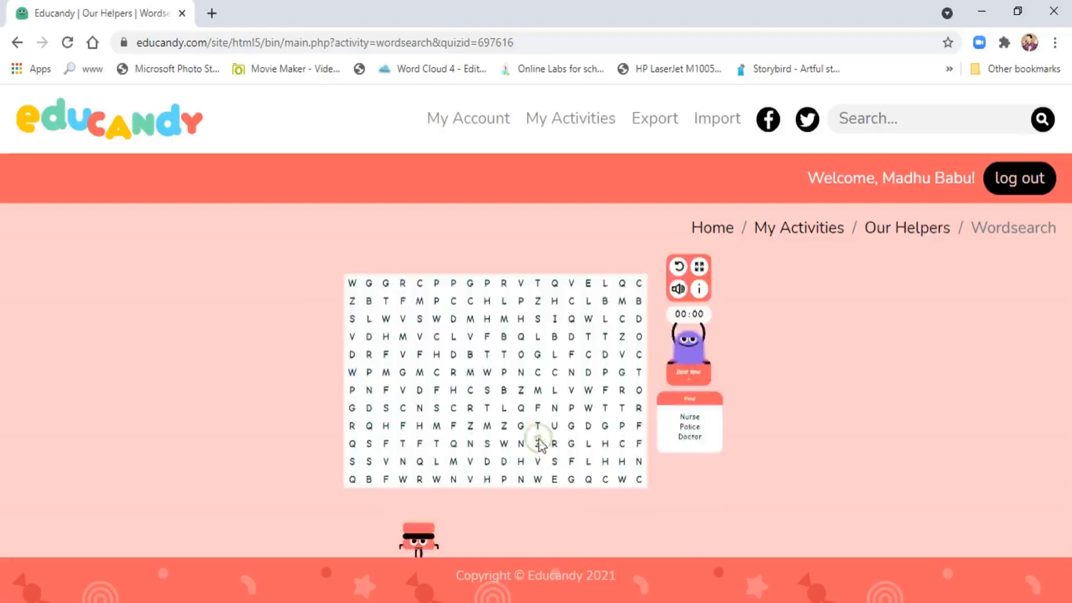
pyautogui.click(699, 269)
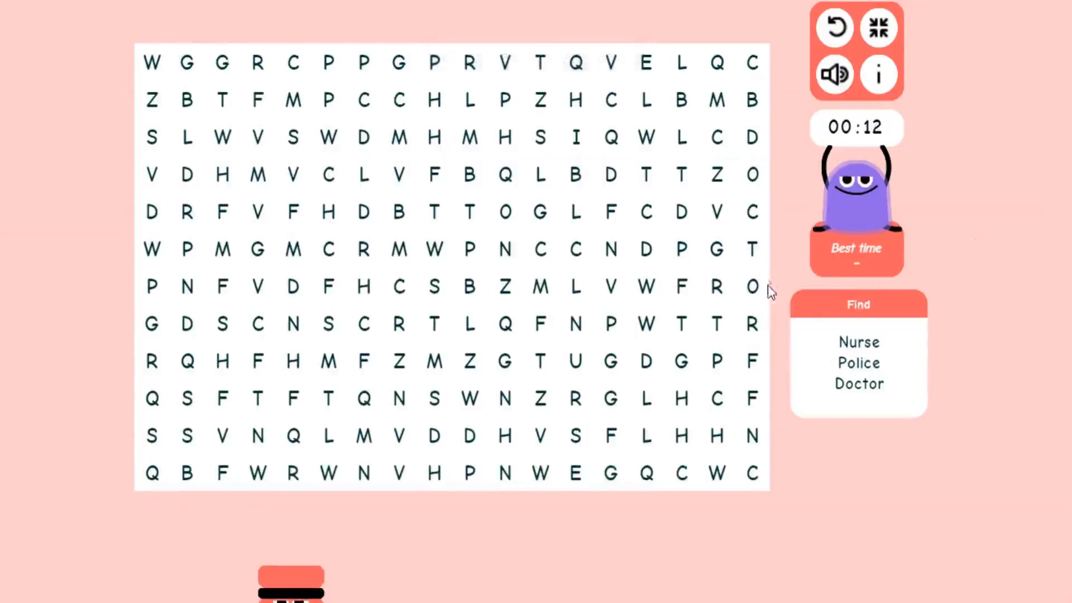
pyautogui.moveTo(752, 138); pyautogui.dragTo(763, 329)
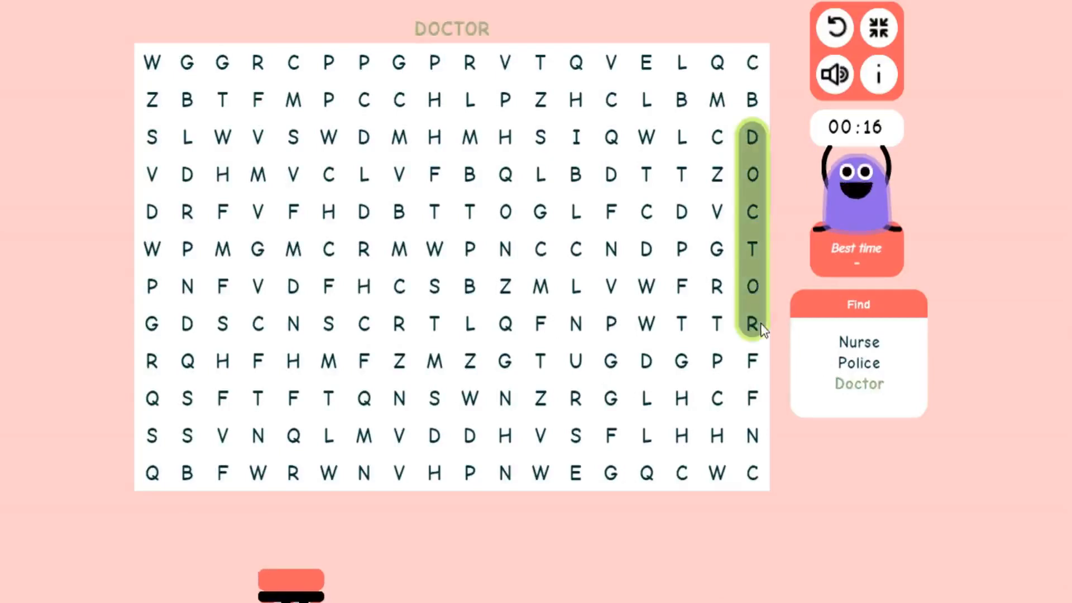
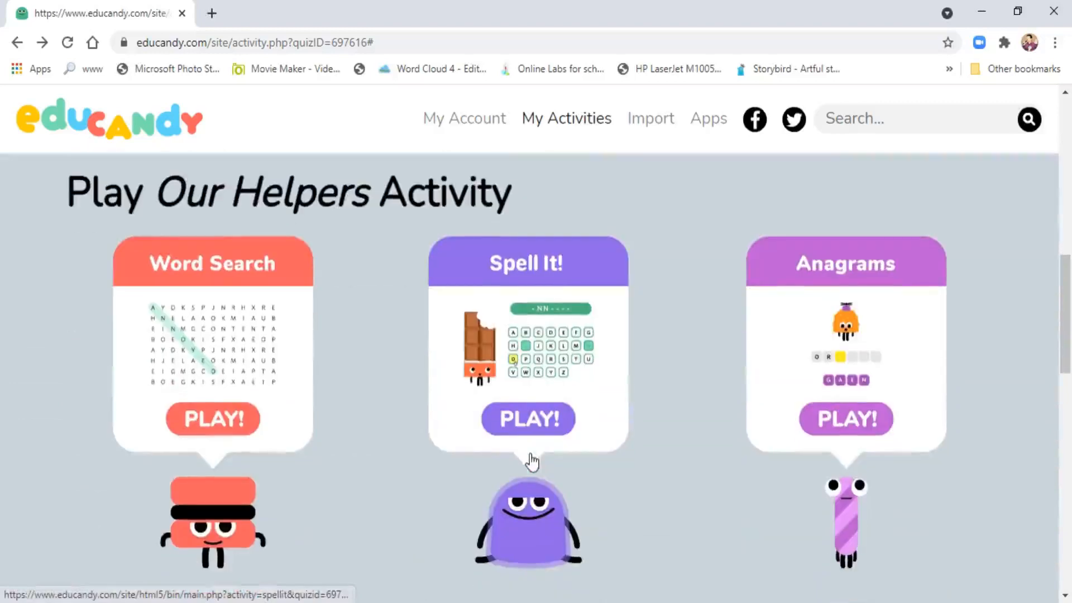
# Start the Spell It! game for Our Helpers and switch it to full screen
pyautogui.click(535, 434)
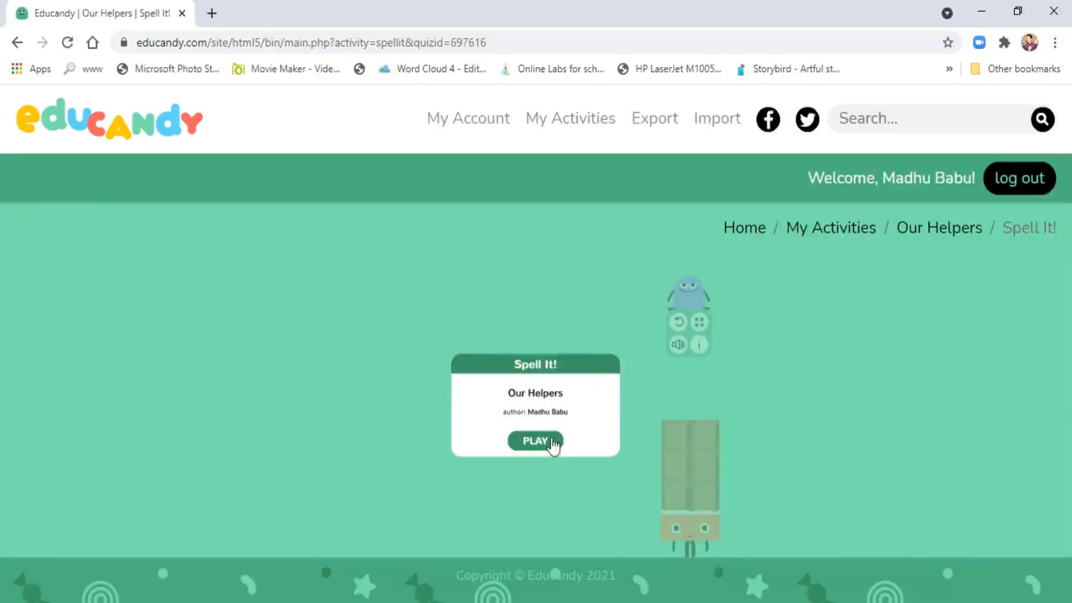
pyautogui.click(552, 441)
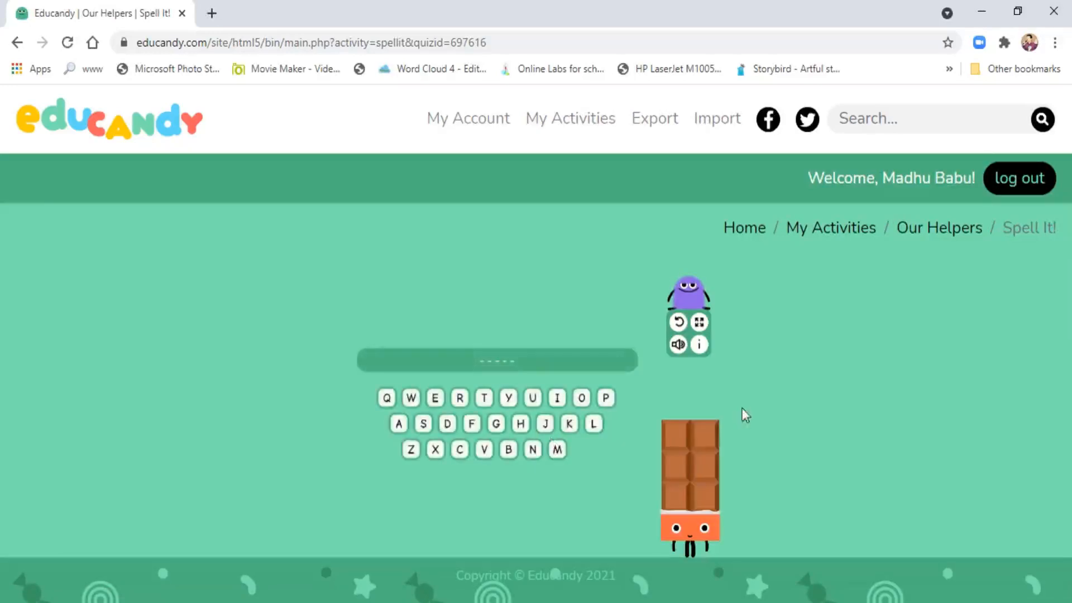
pyautogui.click(700, 324)
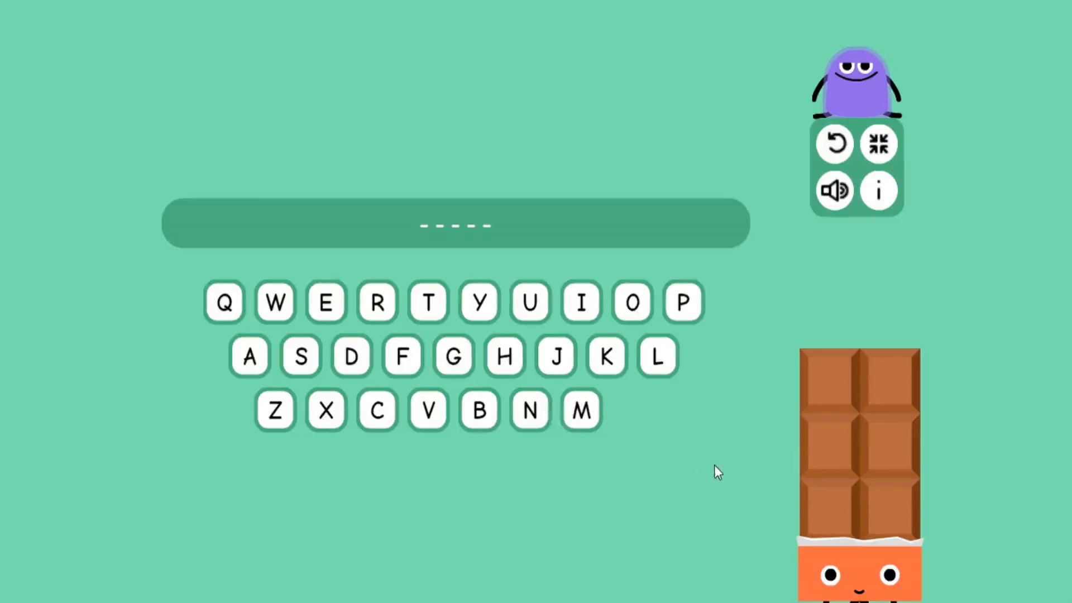
# Guess the letters F, D and O for the five-letter word, and spell out NURSE
pyautogui.click(411, 366)
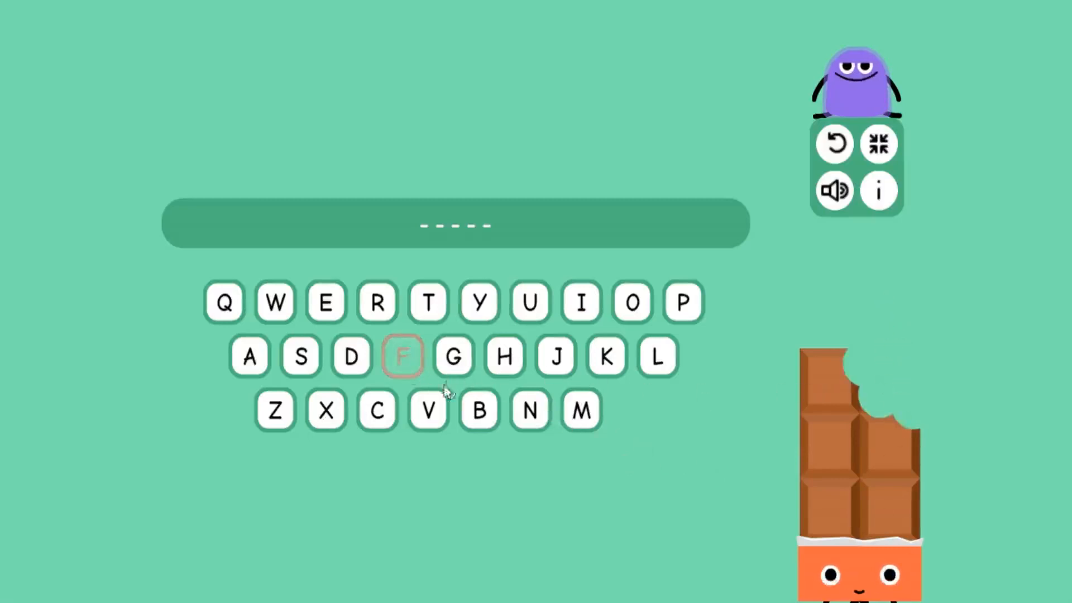
pyautogui.click(349, 364)
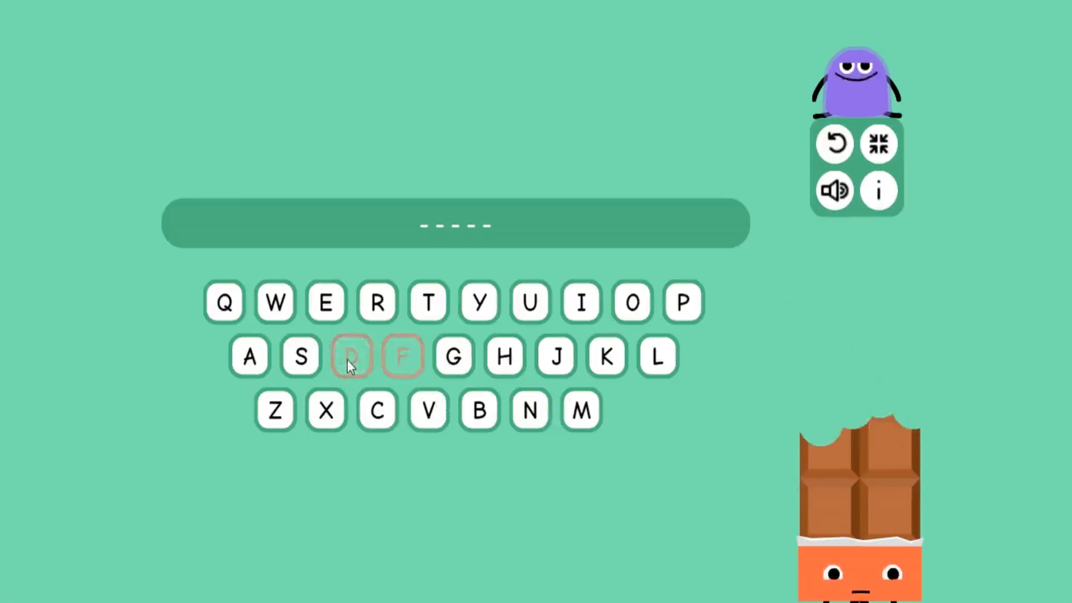
pyautogui.click(630, 311)
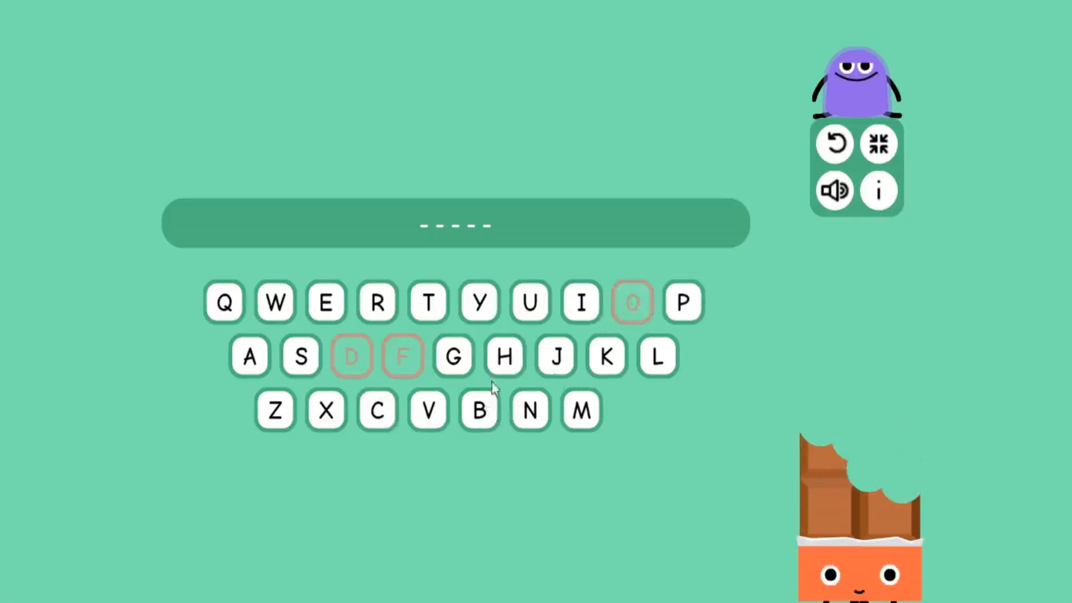
pyautogui.click(531, 414)
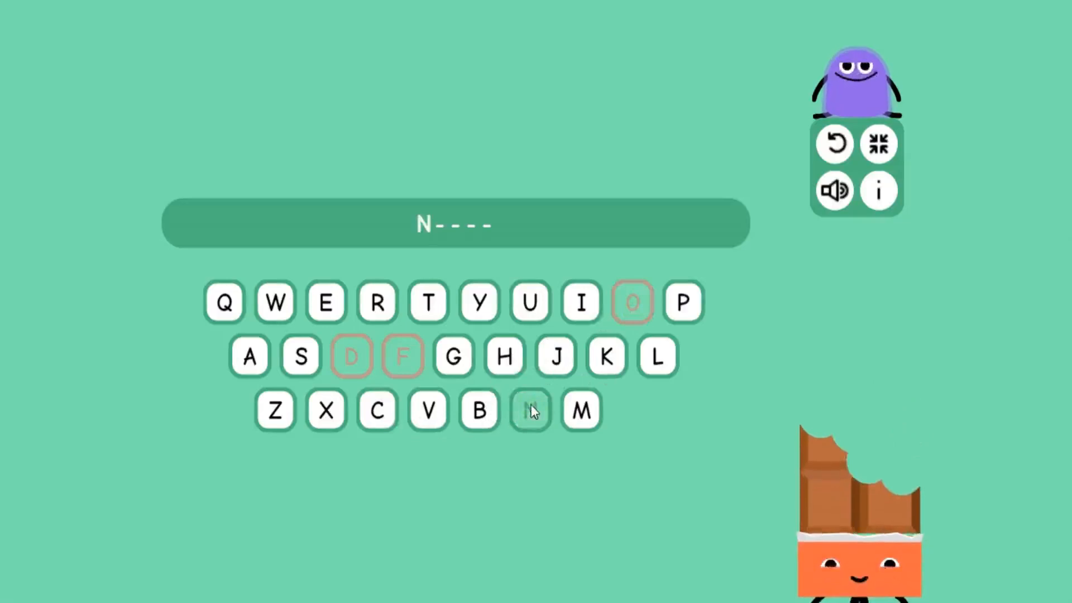
pyautogui.click(532, 316)
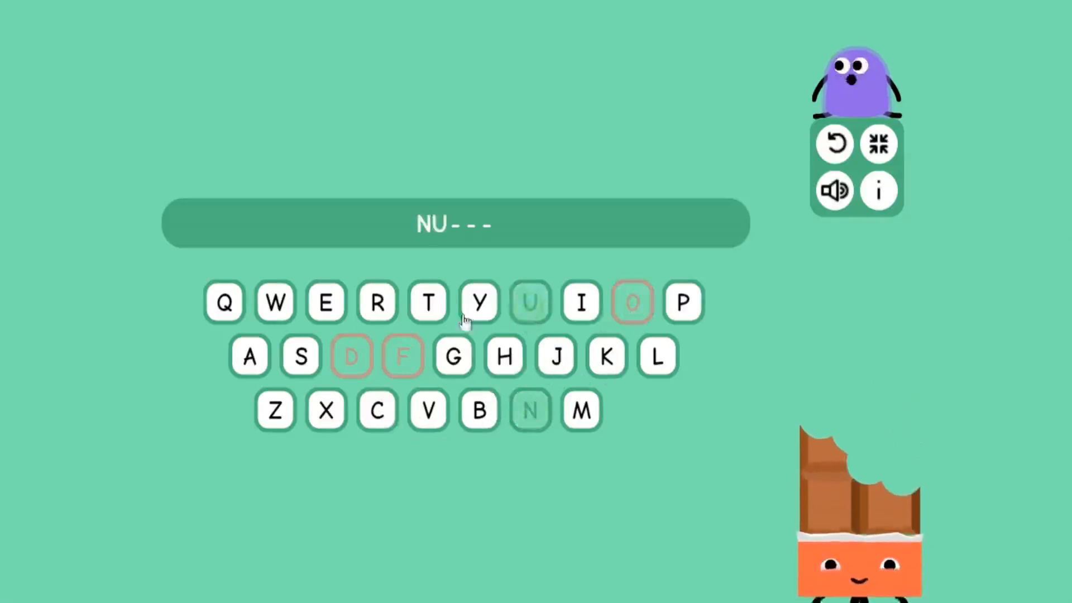
pyautogui.click(374, 310)
pyautogui.click(302, 357)
pyautogui.click(324, 305)
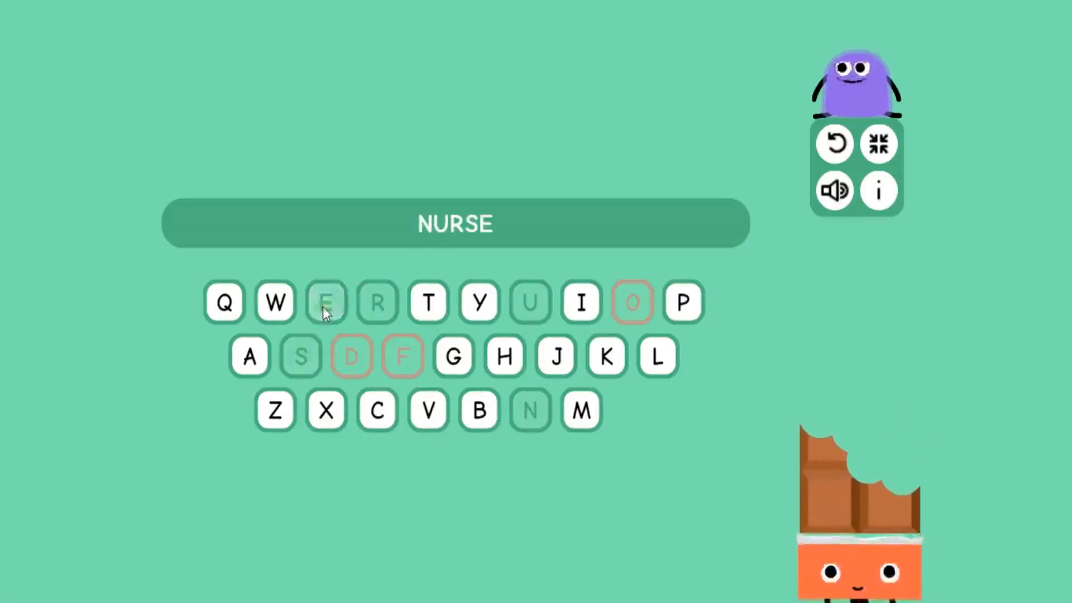
# Go on to the second Spell It! word and spell out DOCTOR
pyautogui.click(838, 276)
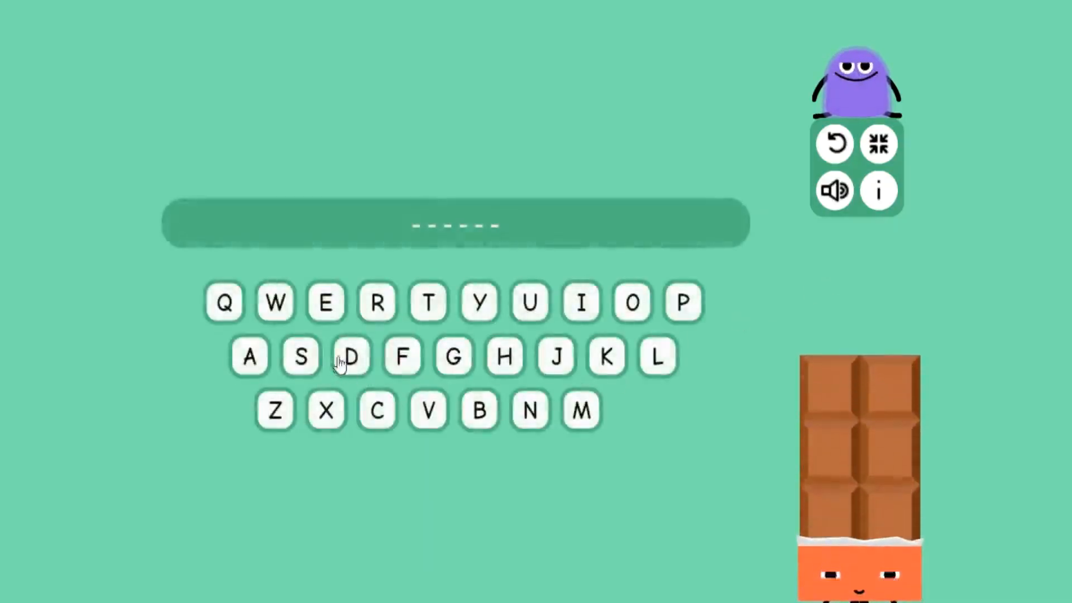
pyautogui.click(355, 359)
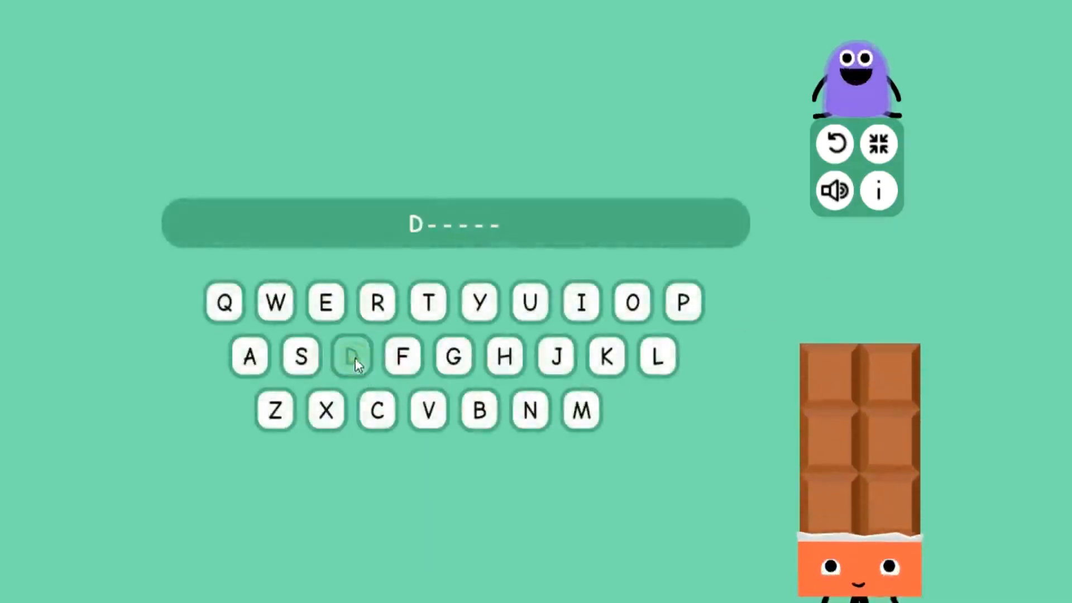
pyautogui.click(632, 303)
pyautogui.click(384, 416)
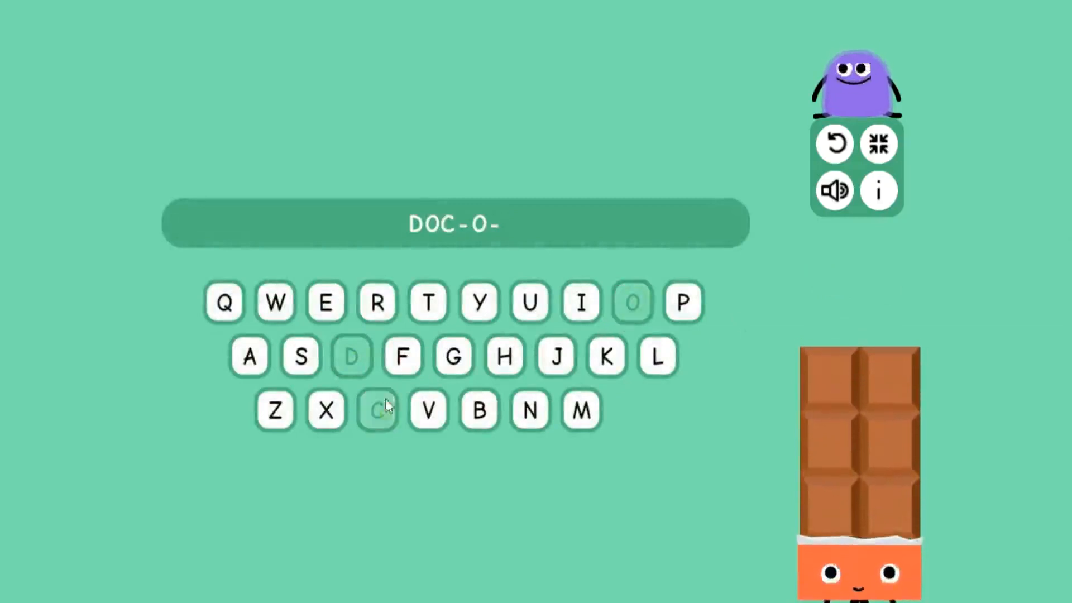
pyautogui.click(430, 304)
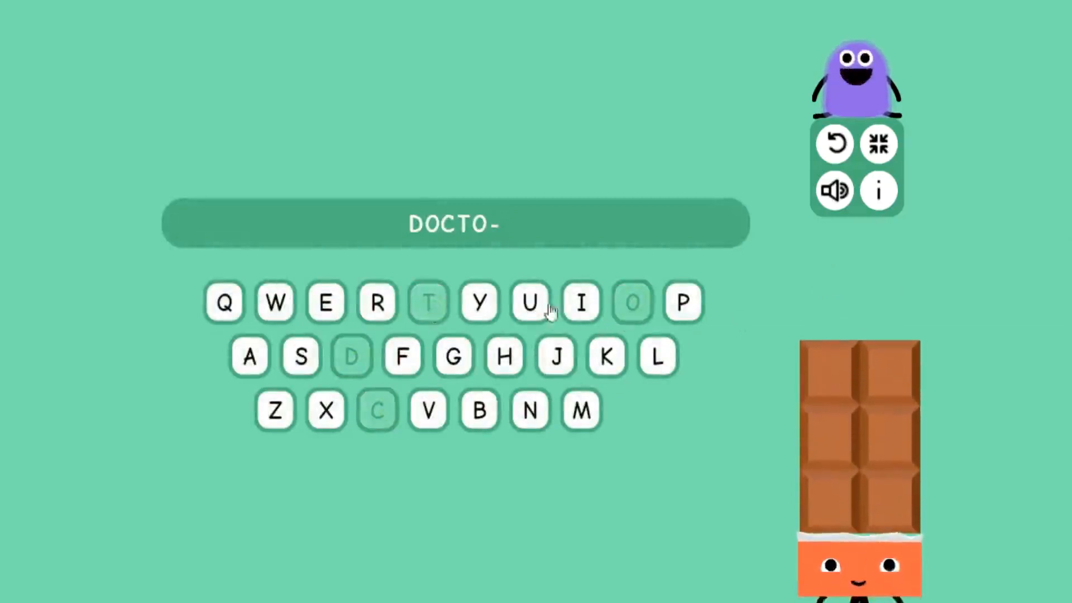
pyautogui.click(377, 304)
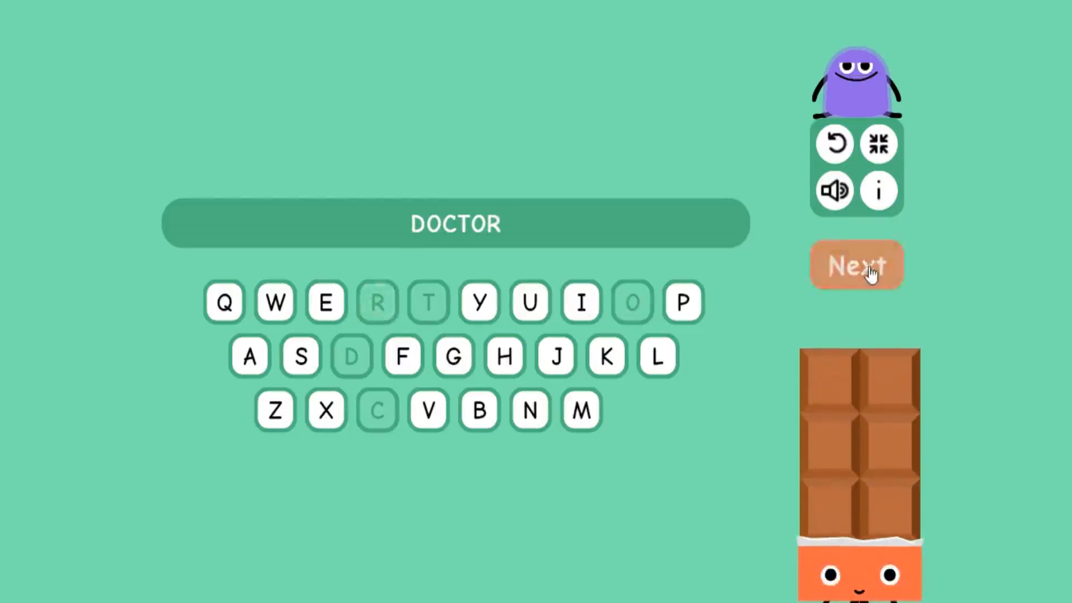
# Advance to the third Spell It! word and complete it as POLICE
pyautogui.click(869, 267)
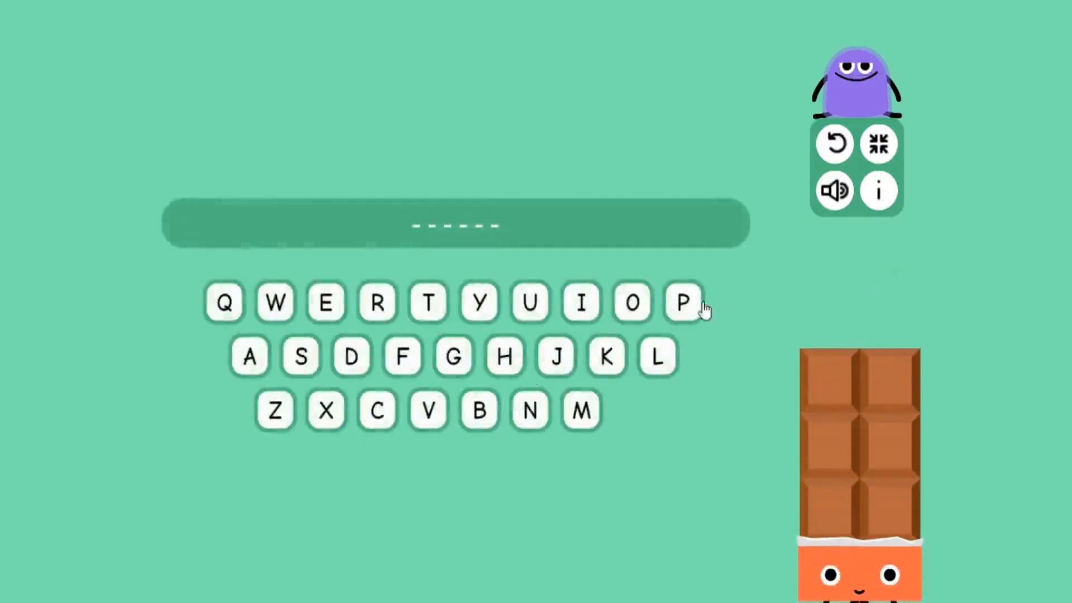
pyautogui.click(689, 308)
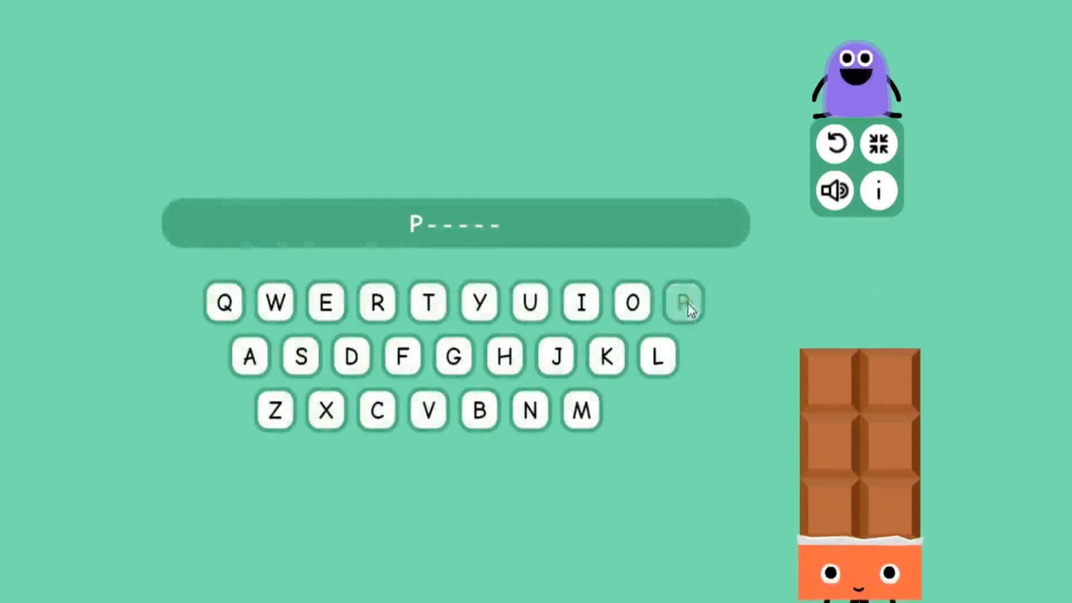
pyautogui.click(640, 306)
pyautogui.click(653, 362)
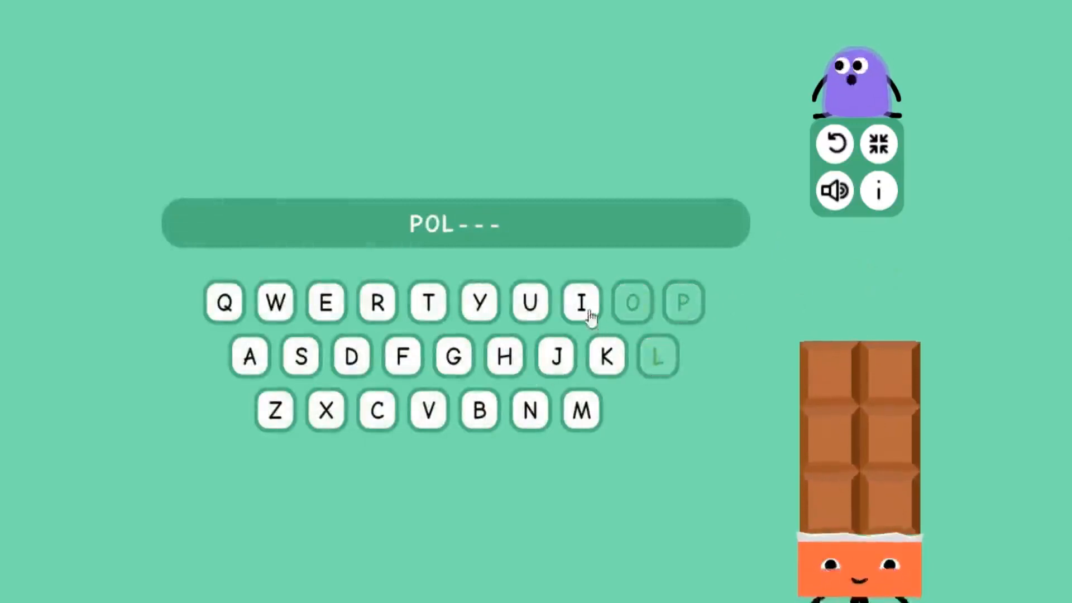
pyautogui.click(584, 309)
pyautogui.click(378, 416)
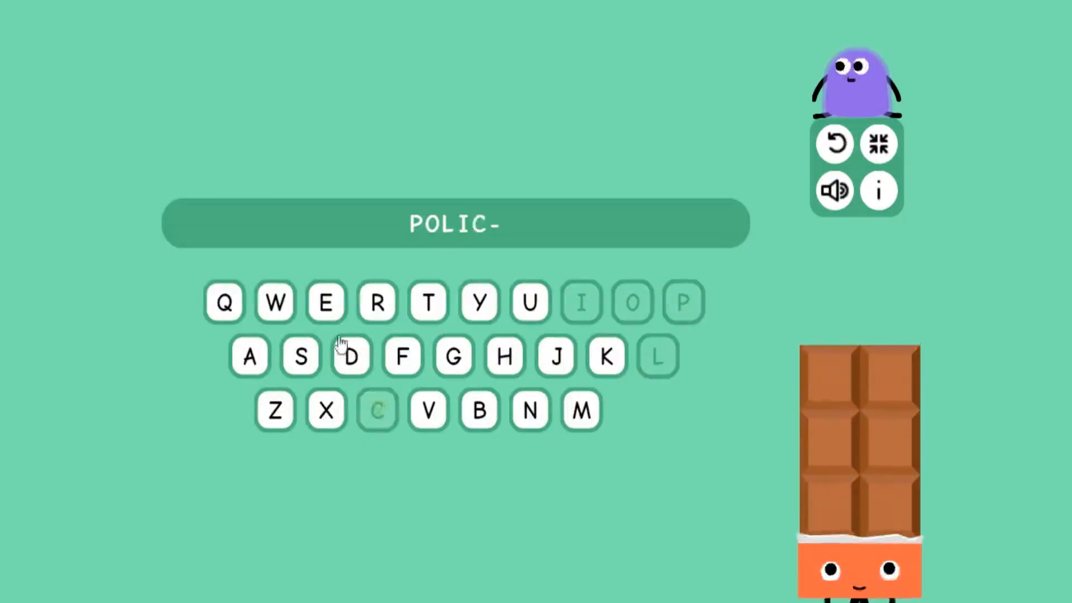
pyautogui.click(326, 308)
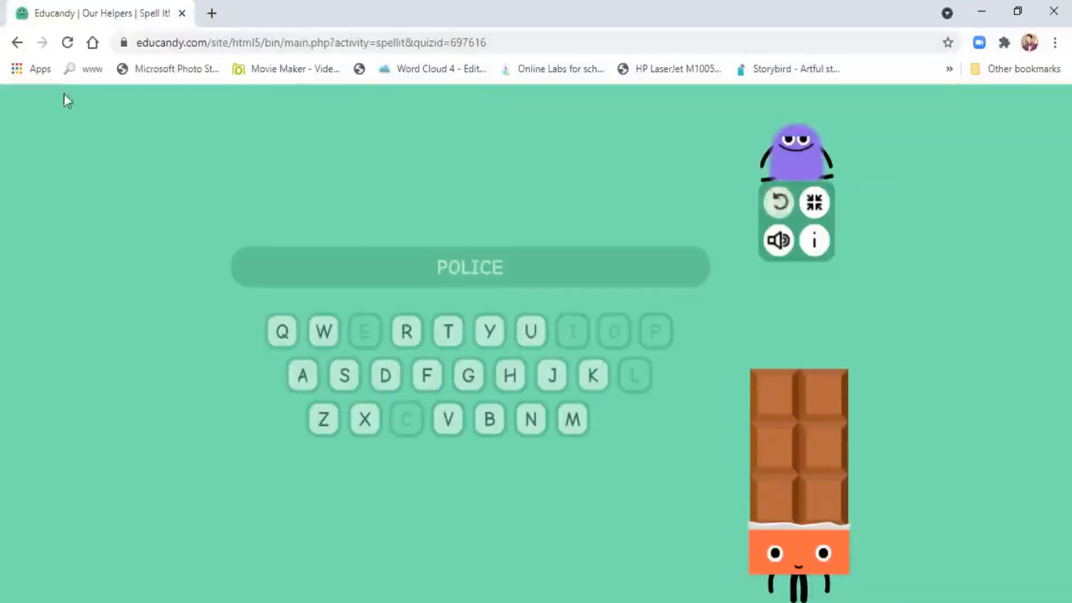
# Leave Spell It! for the Our Helpers activity page and start the Anagrams game in full screen
pyautogui.click(21, 49)
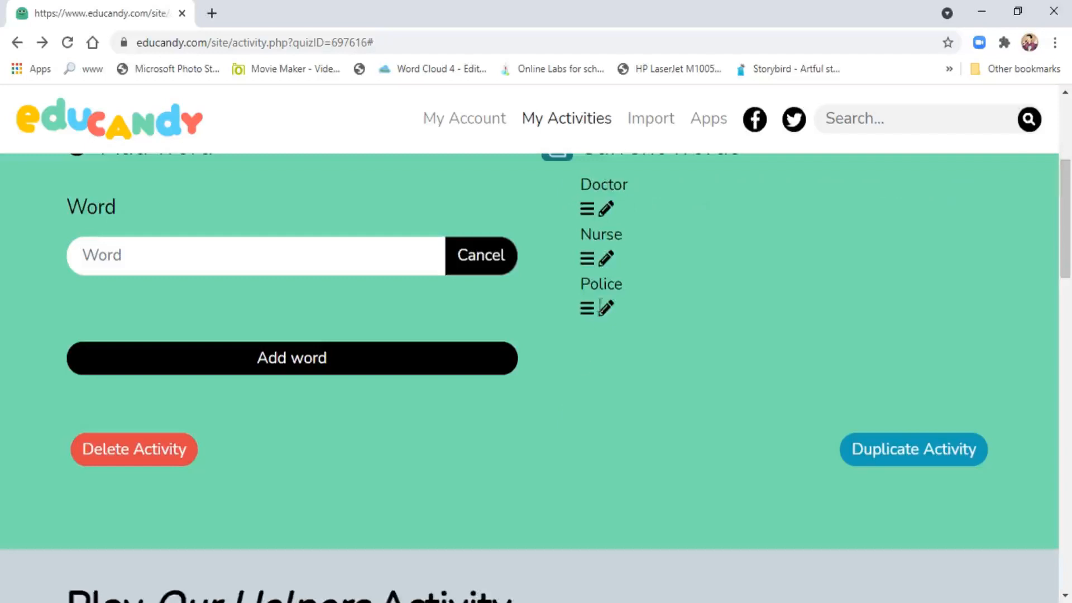
pyautogui.scroll(-7, 609, 399)
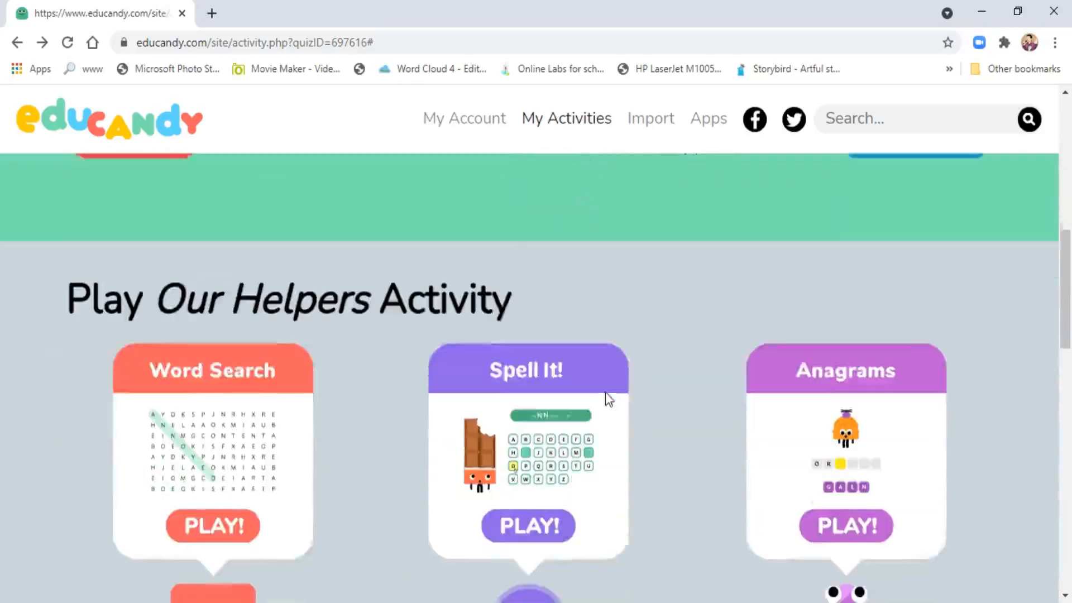
pyautogui.click(856, 428)
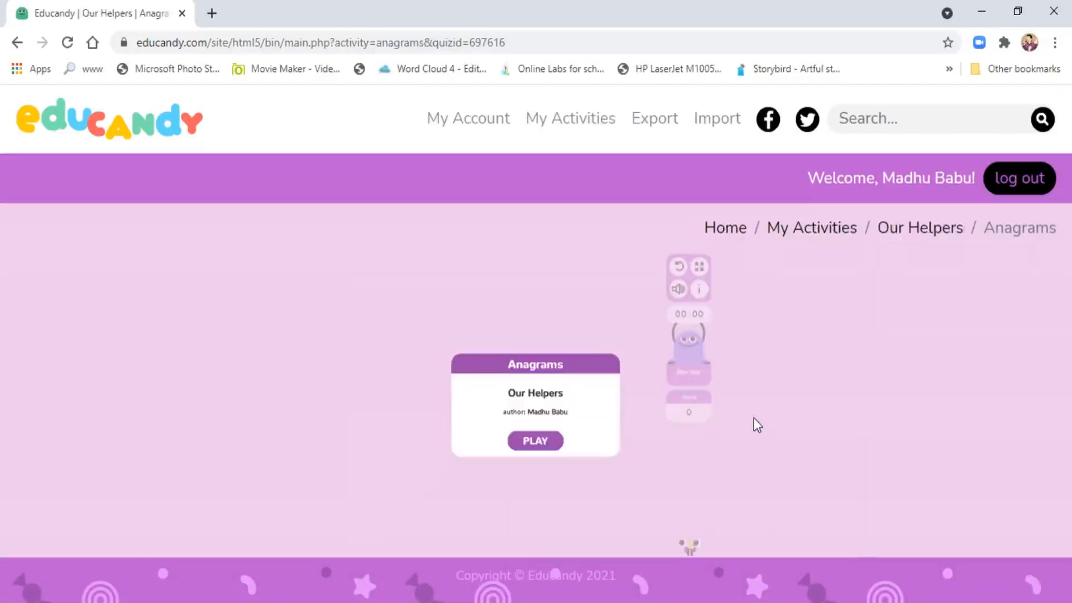
pyautogui.click(530, 440)
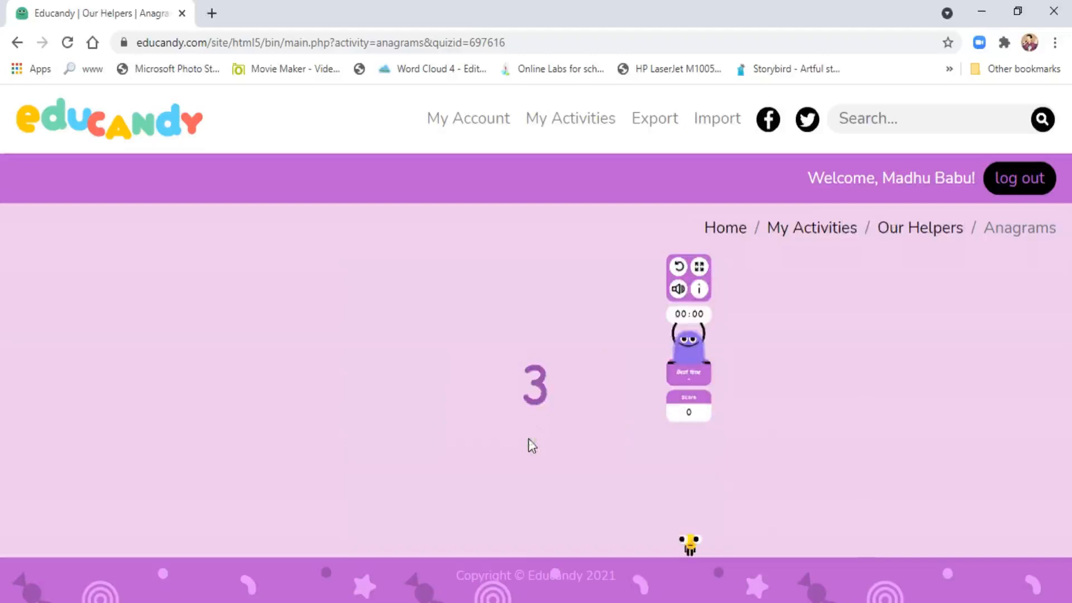
pyautogui.click(699, 272)
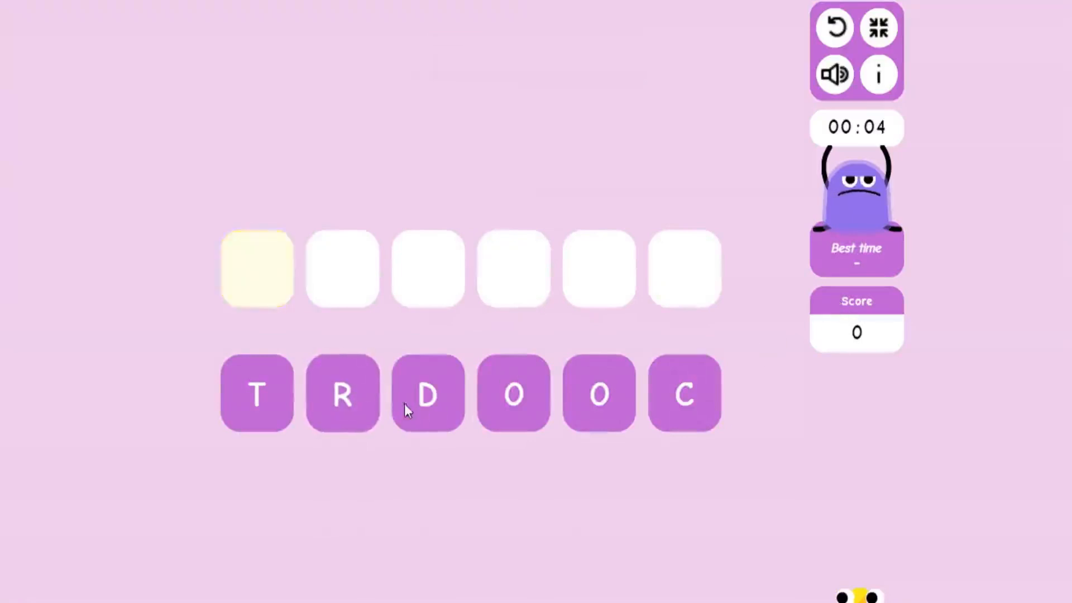
# Solve the first anagram by placing the letter tiles in order to spell DOCTOR
pyautogui.click(436, 410)
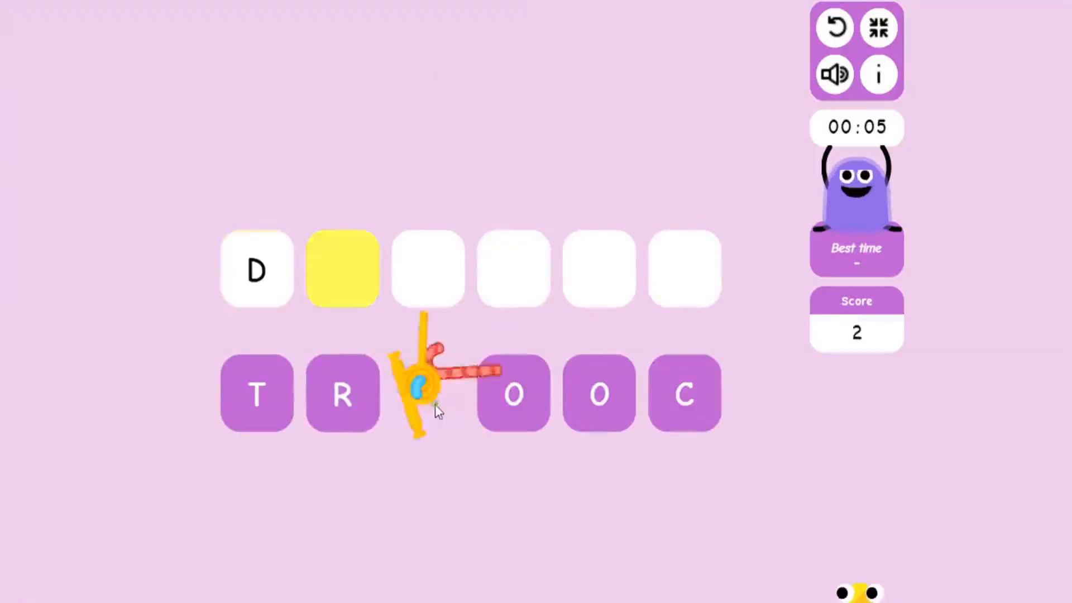
pyautogui.click(511, 407)
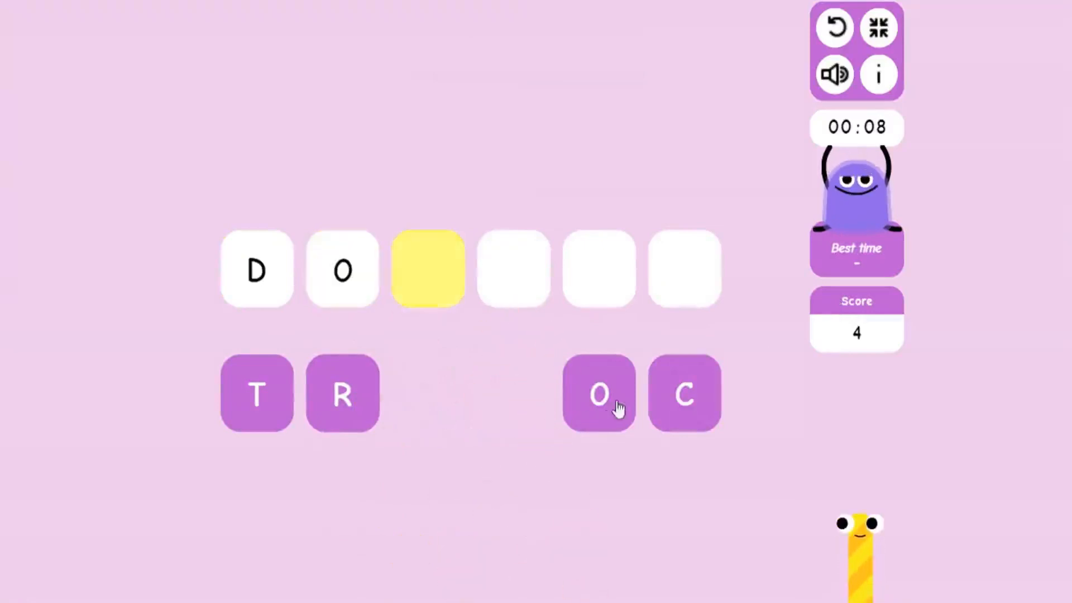
pyautogui.click(695, 397)
pyautogui.click(251, 413)
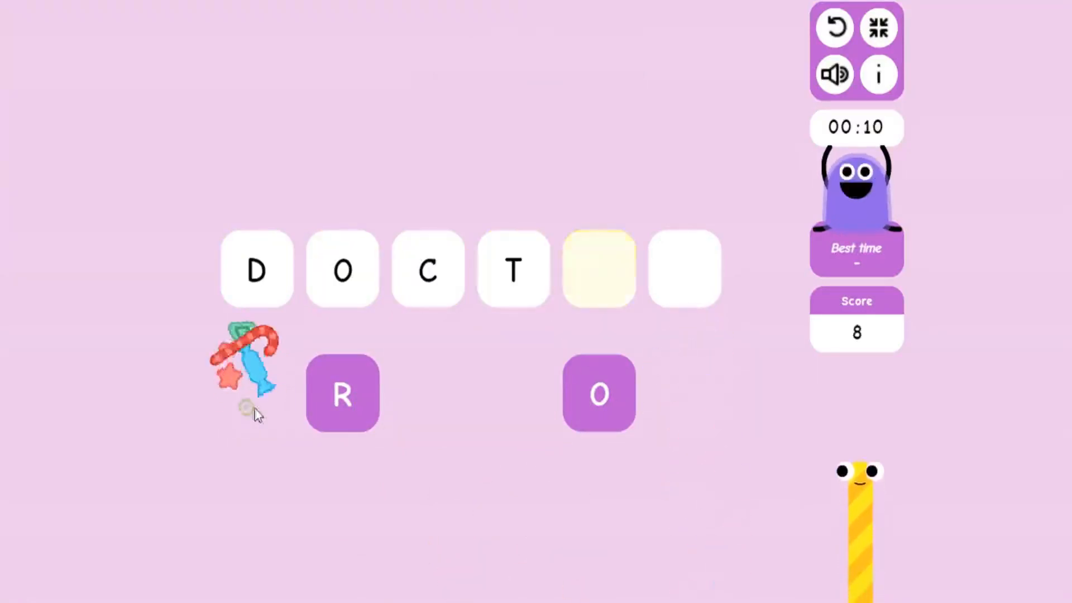
pyautogui.click(588, 407)
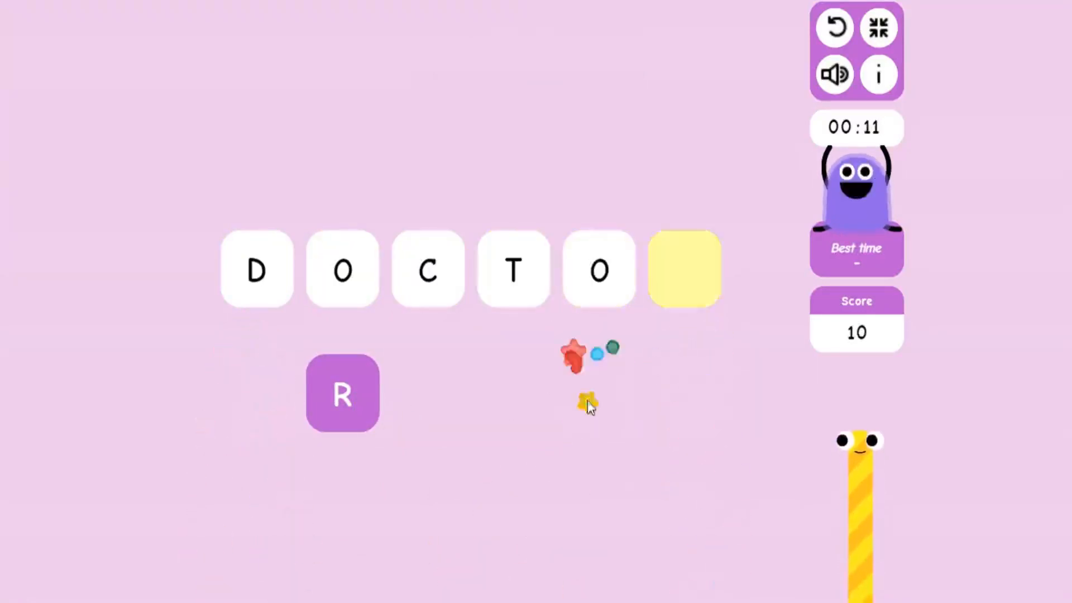
pyautogui.click(334, 410)
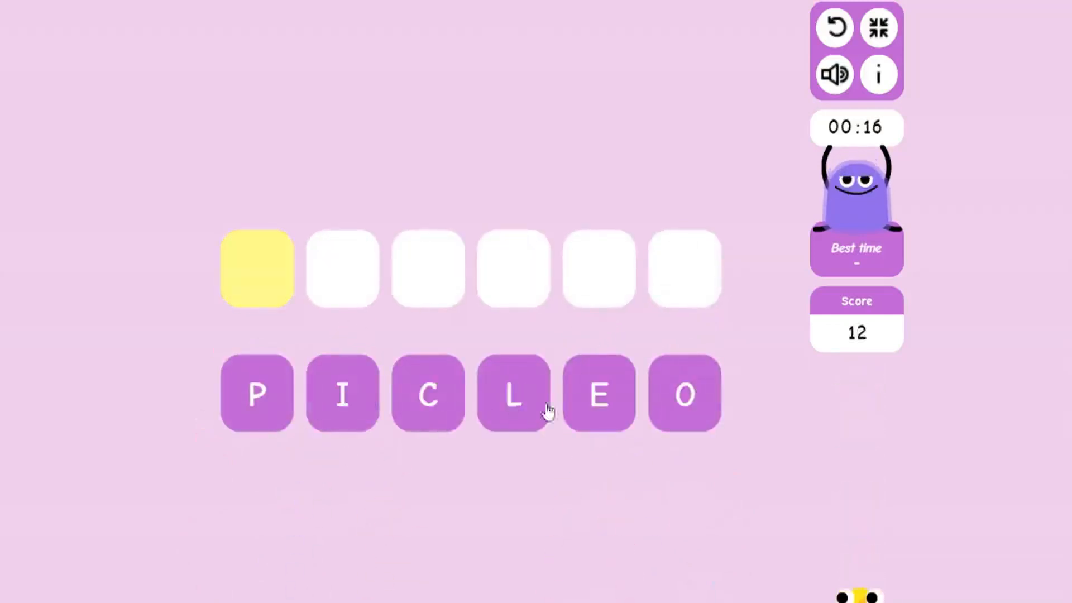
# Solve the second anagram by placing the letter tiles in order to spell POLICE
pyautogui.click(269, 420)
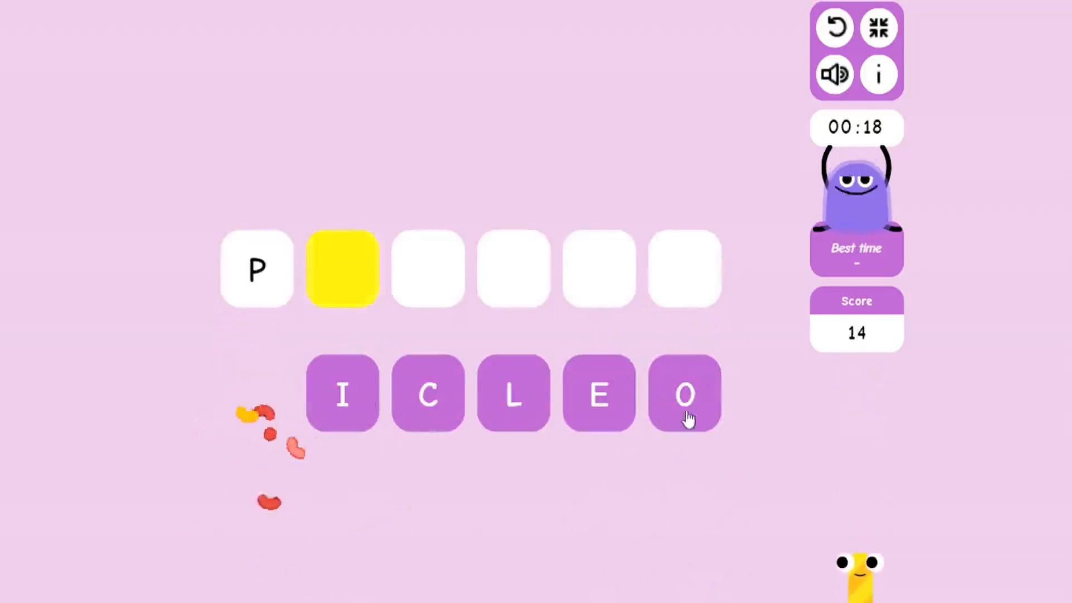
pyautogui.click(687, 418)
pyautogui.click(523, 407)
pyautogui.click(342, 401)
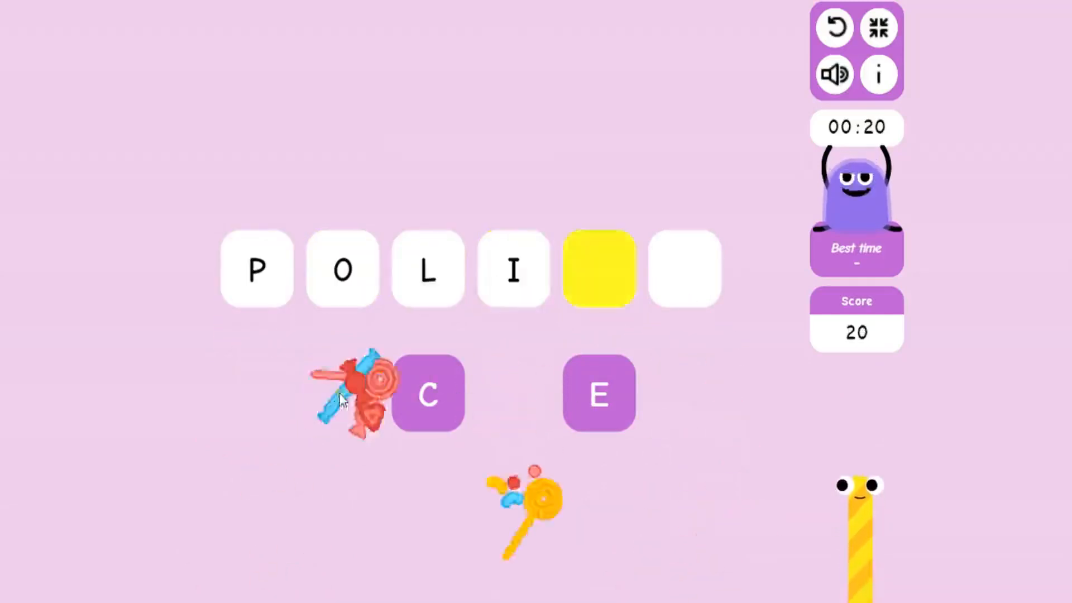
pyautogui.click(430, 407)
pyautogui.click(586, 402)
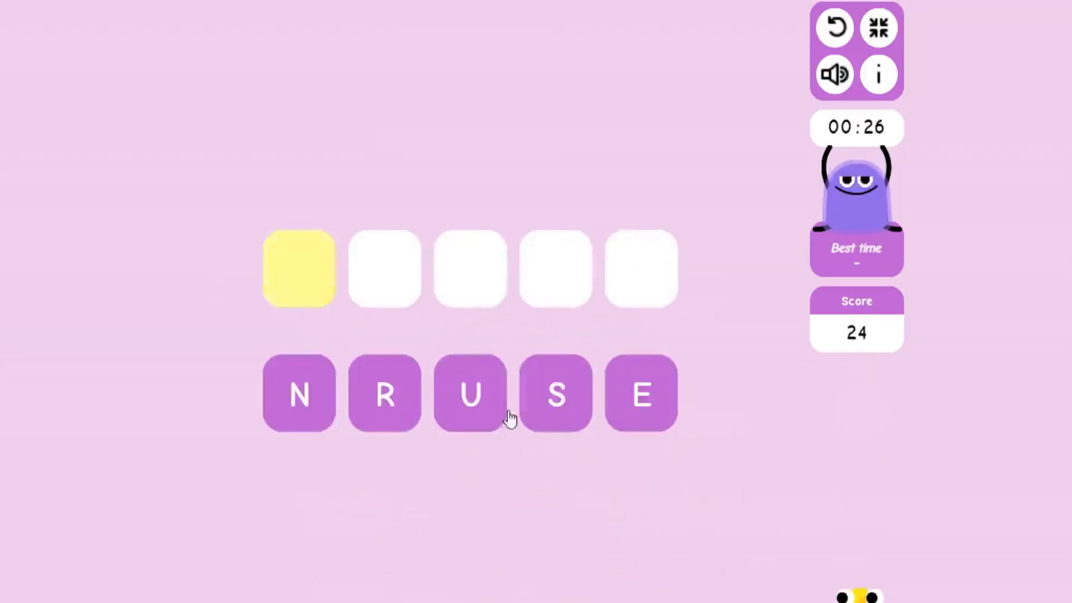
# Solve the five-letter anagram by placing the letter tiles in order to spell NURSE
pyautogui.click(297, 411)
pyautogui.click(472, 407)
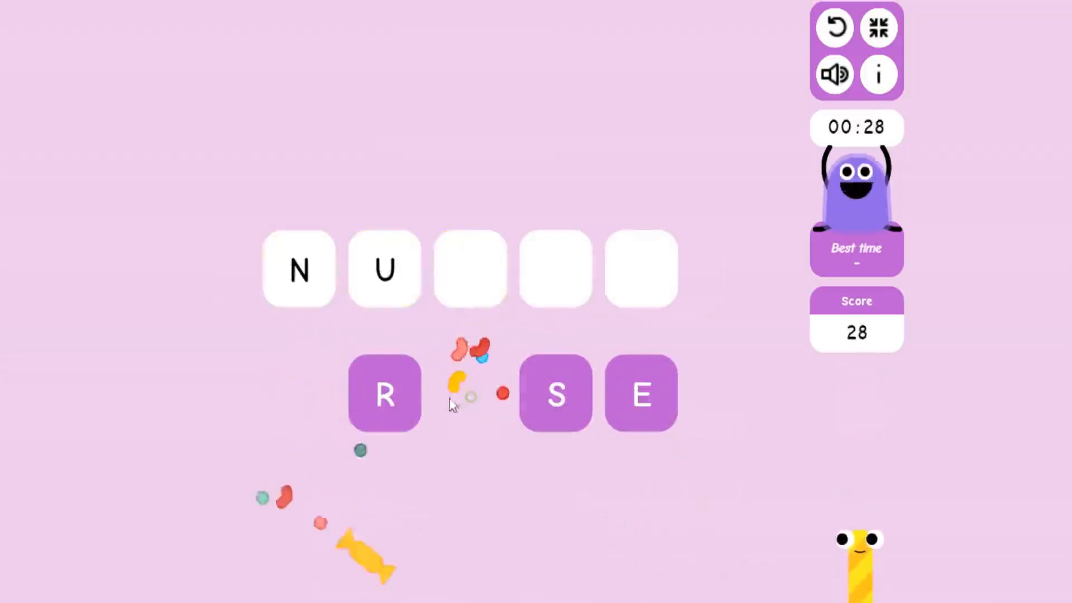
pyautogui.click(400, 407)
pyautogui.click(570, 412)
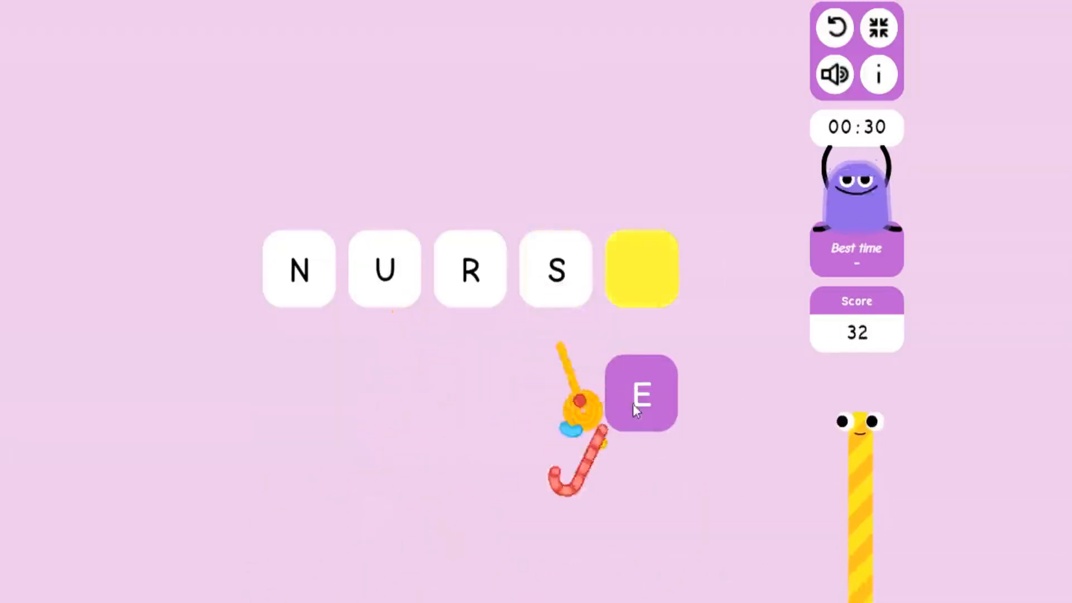
pyautogui.click(636, 407)
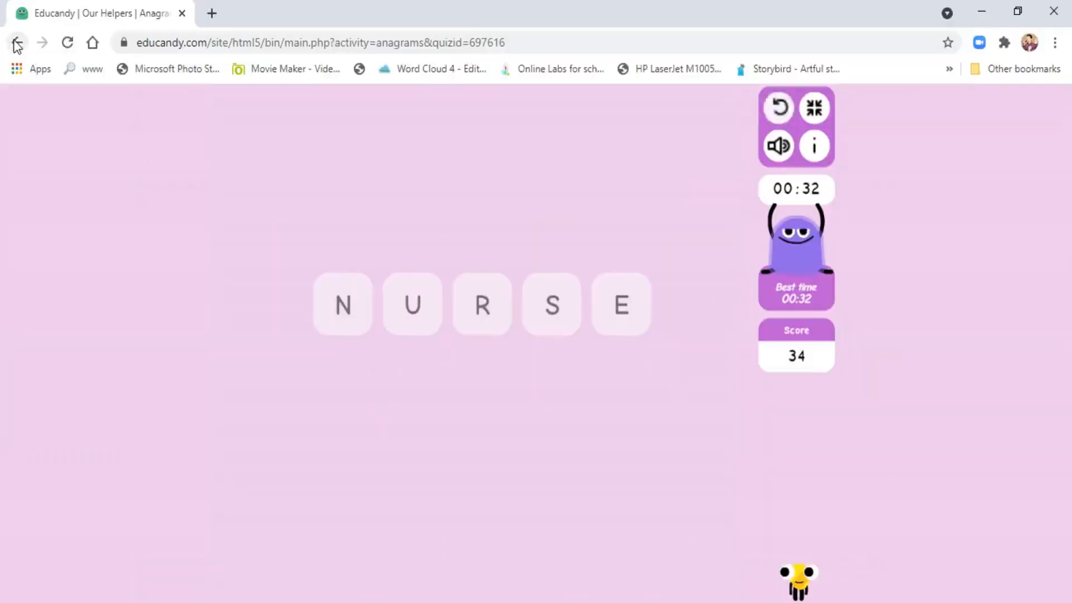
# Leave the Anagrams game and the Our Helpers activity, and start a new Matching Pairs list from the activities overview
pyautogui.click(16, 43)
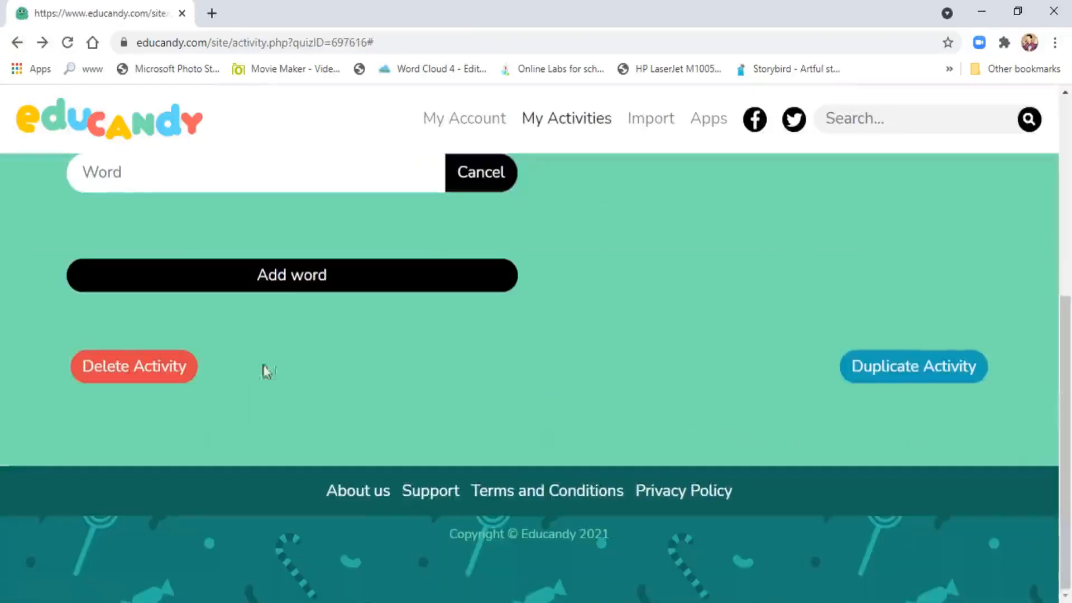
pyautogui.scroll(5, 478, 391)
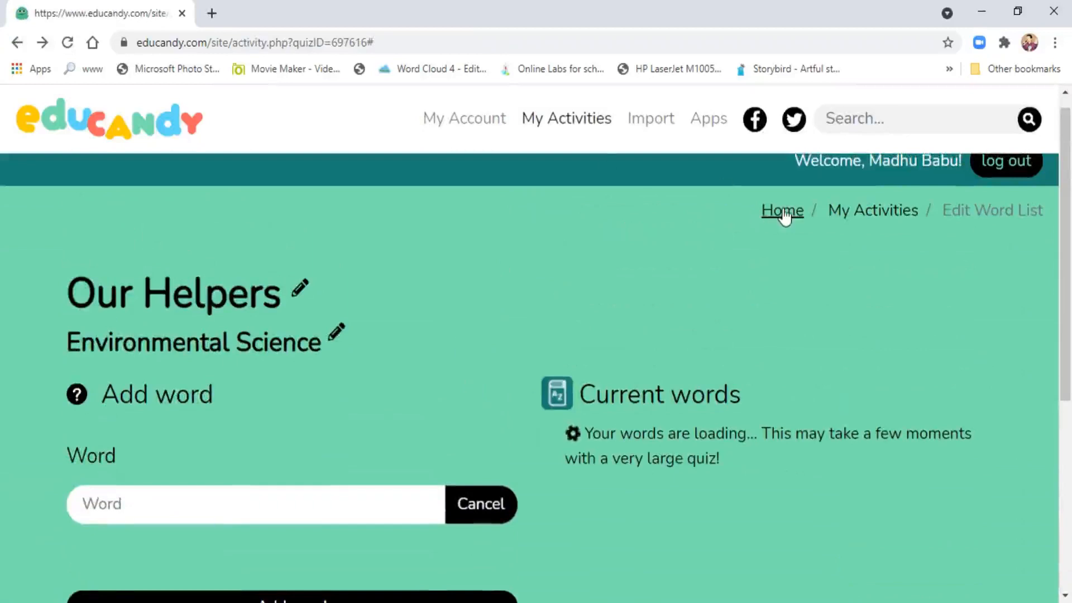
pyautogui.click(783, 212)
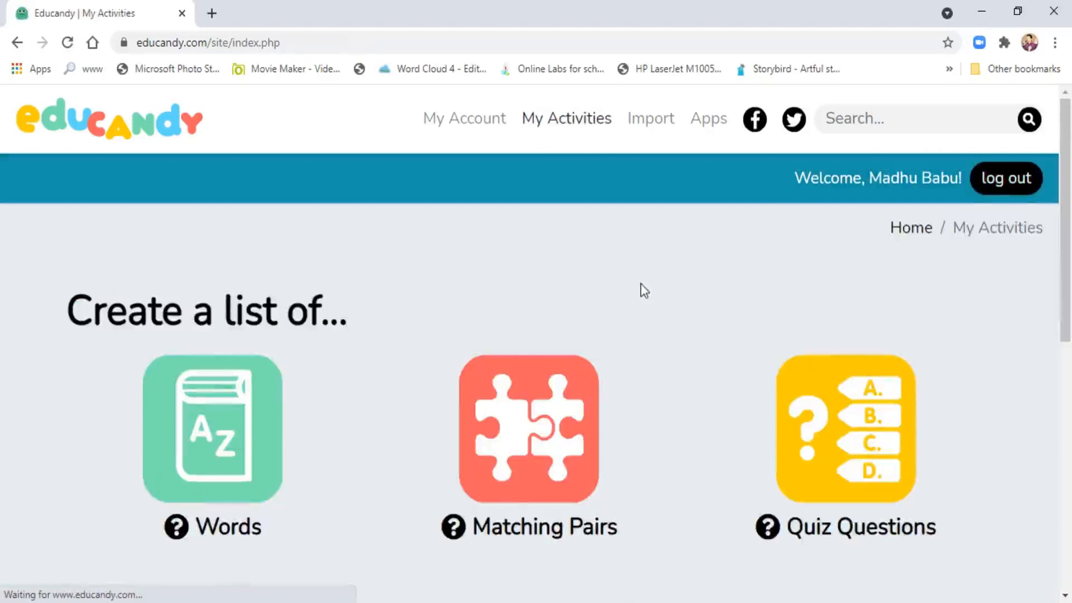
pyautogui.scroll(-1, 641, 283)
pyautogui.click(556, 367)
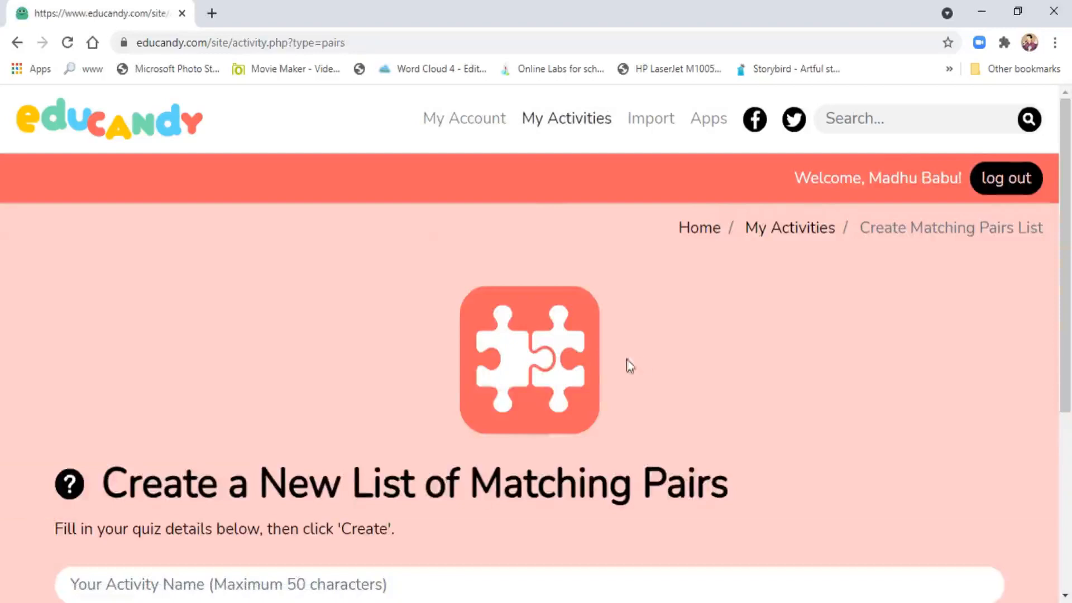
# Create the matching pairs activity with the name ANTONYMS in capitals and the subject English
pyautogui.scroll(-1, 653, 365)
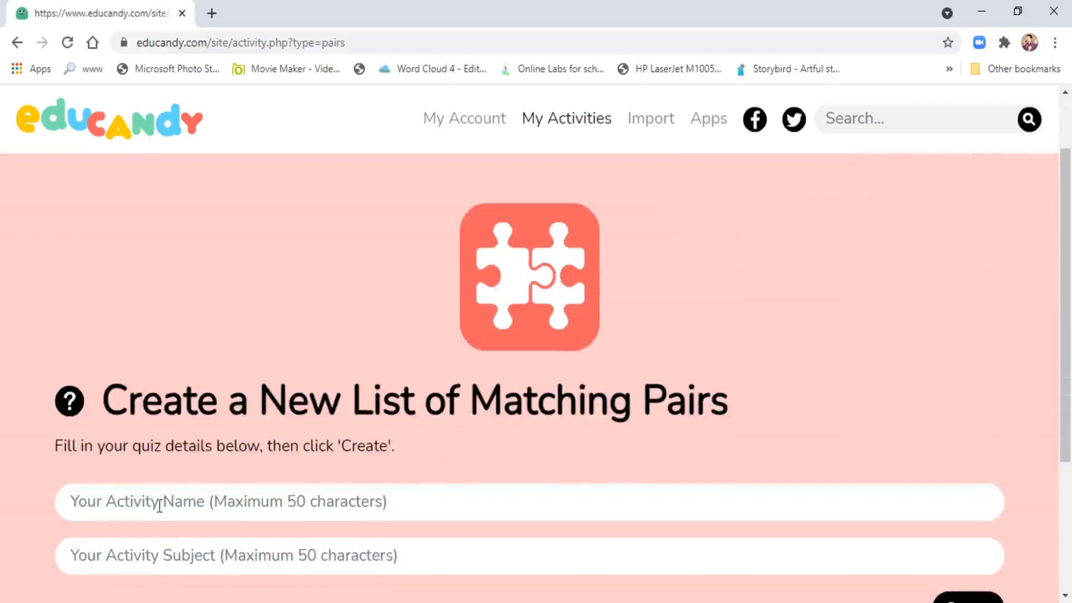
pyautogui.scroll(-1, 159, 506)
pyautogui.click(143, 421)
pyautogui.write('Antonyms')
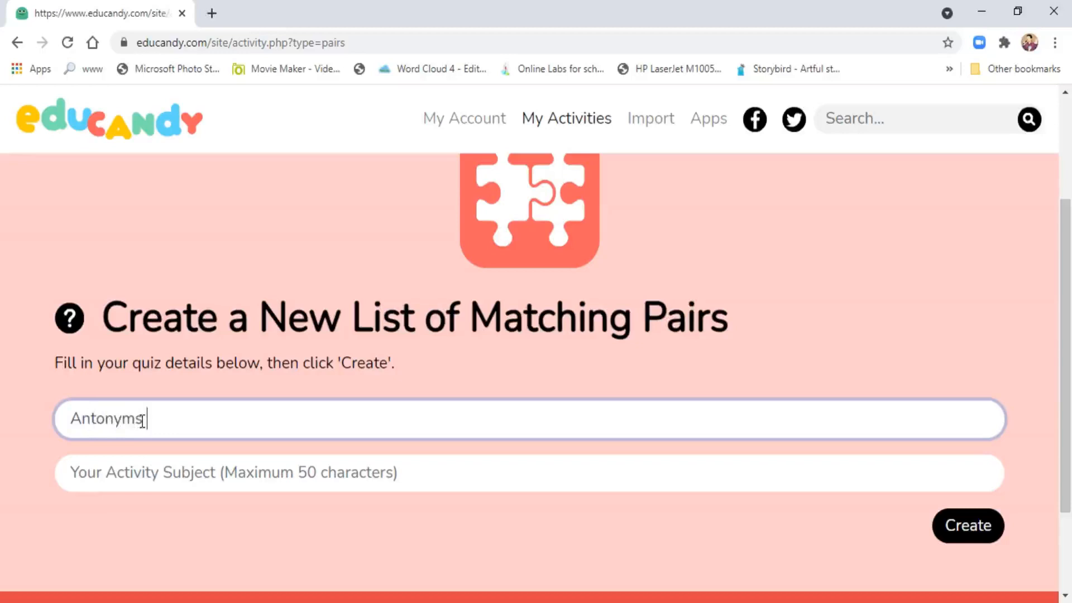
pyautogui.click(133, 473)
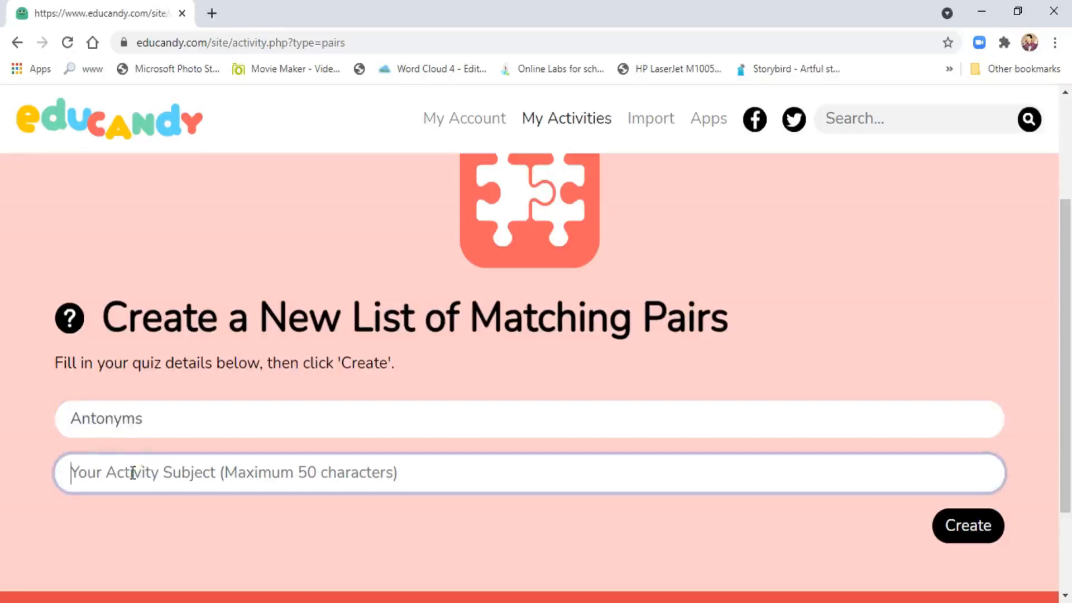
pyautogui.write('Eng')
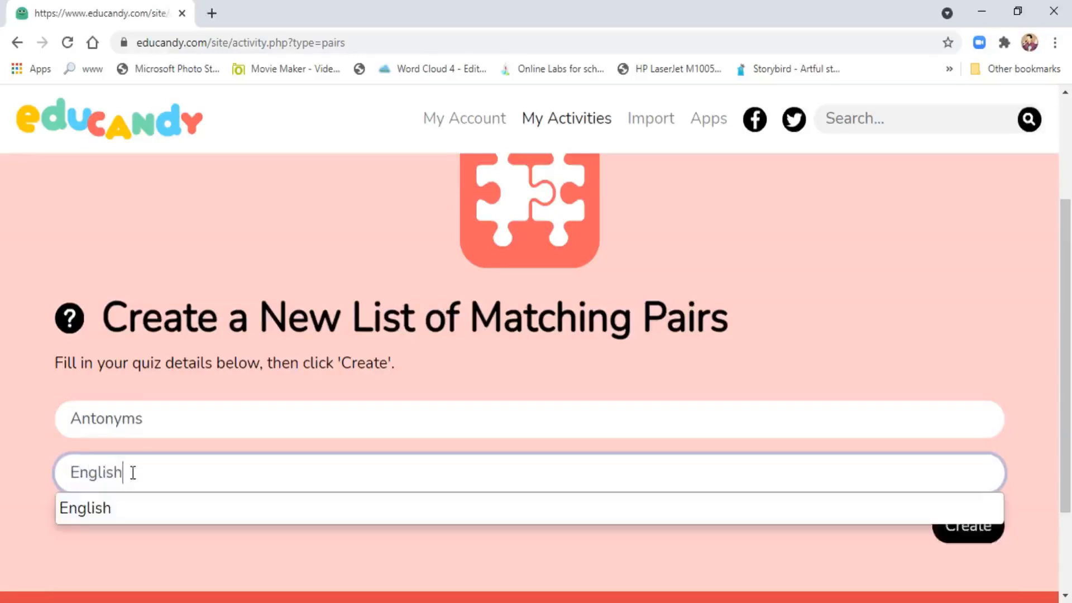
pyautogui.write('lish')
pyautogui.click(98, 509)
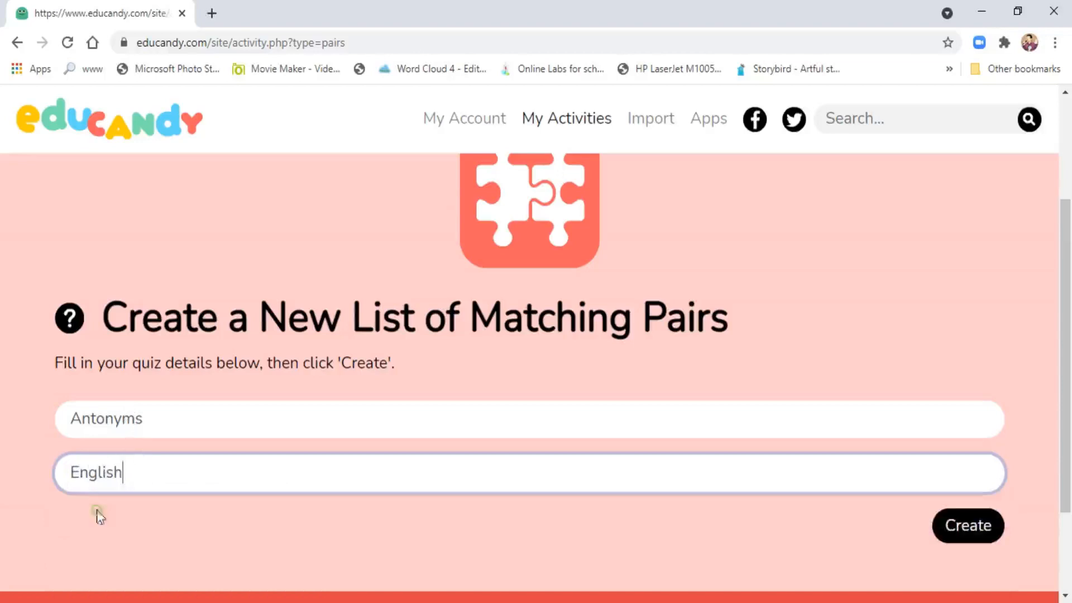
pyautogui.click(143, 419)
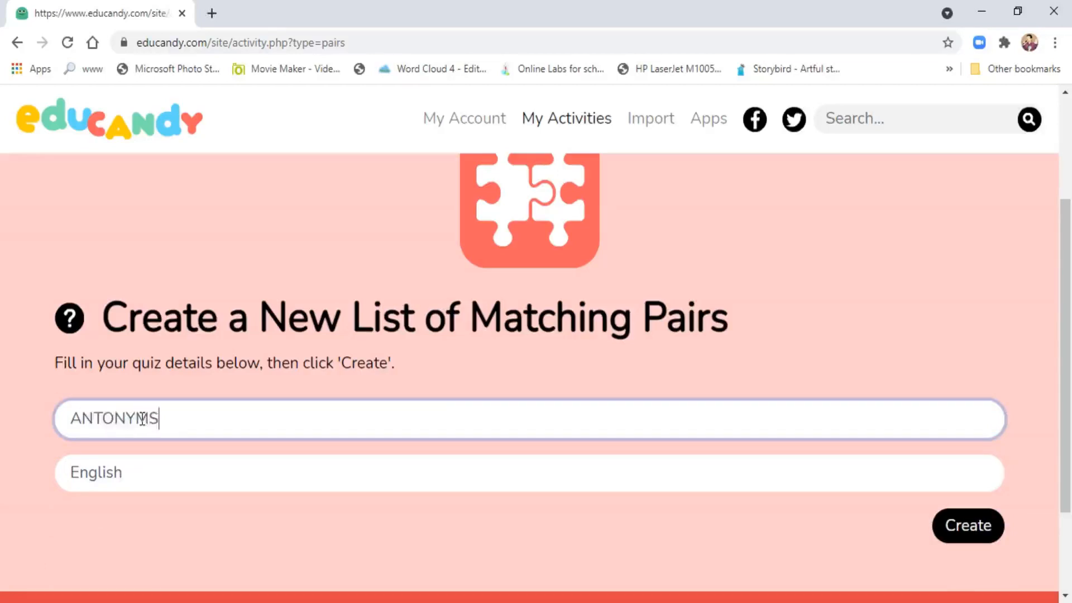
pyautogui.click(969, 531)
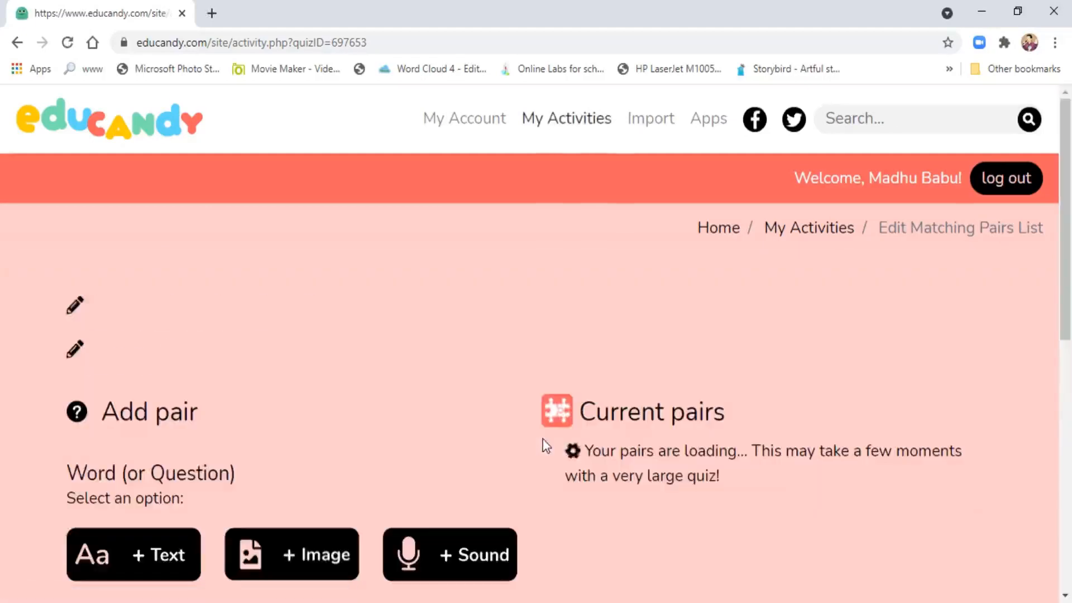
# Add a text pair to the ANTONYMS list with the word Tall and the match Short
pyautogui.scroll(-3, 297, 338)
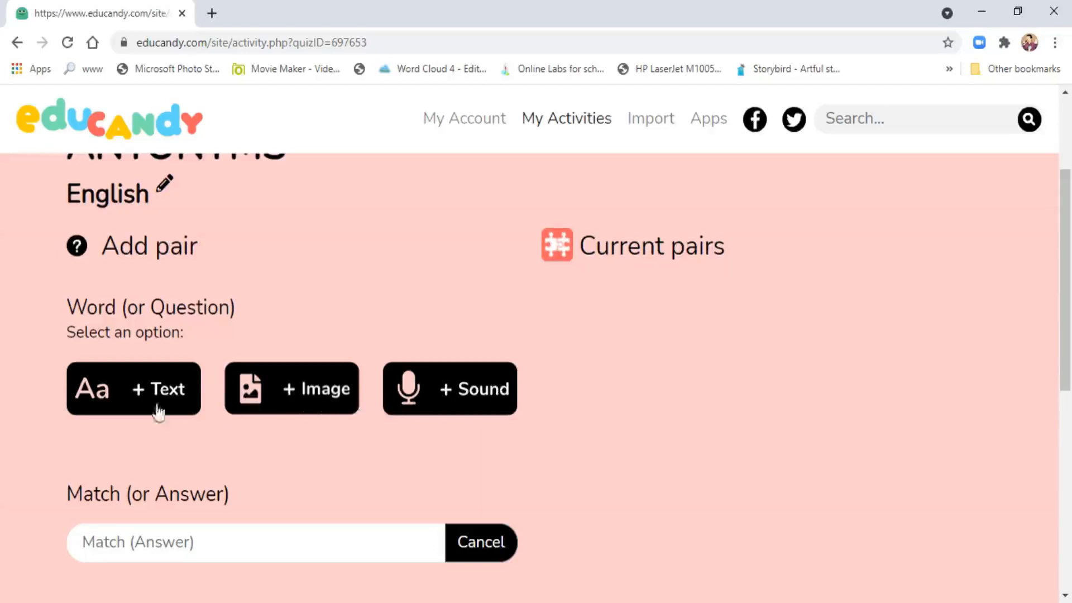
pyautogui.click(114, 399)
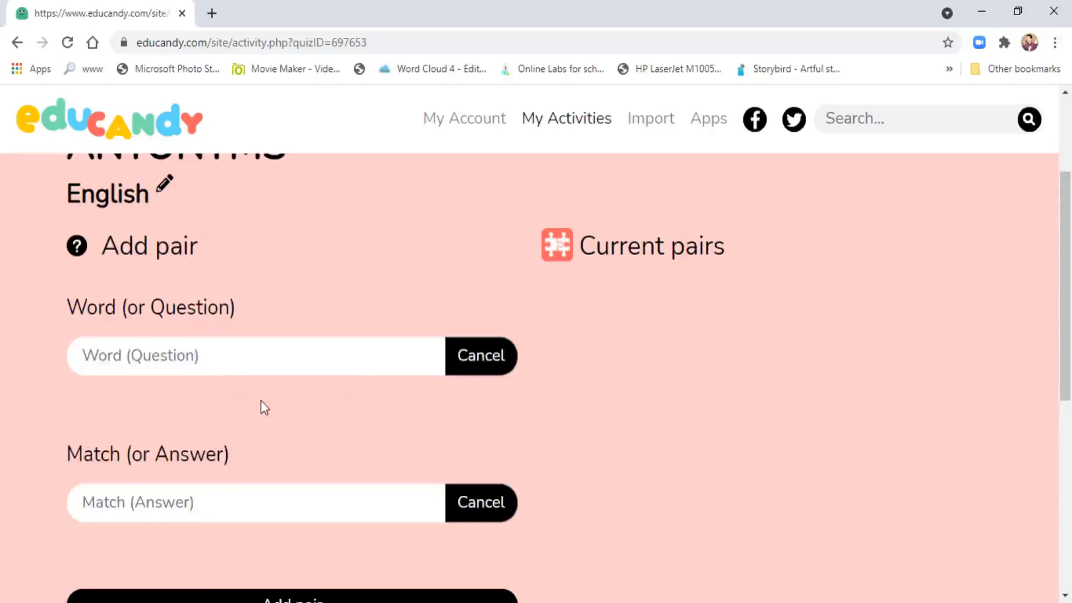
pyautogui.scroll(1, 122, 347)
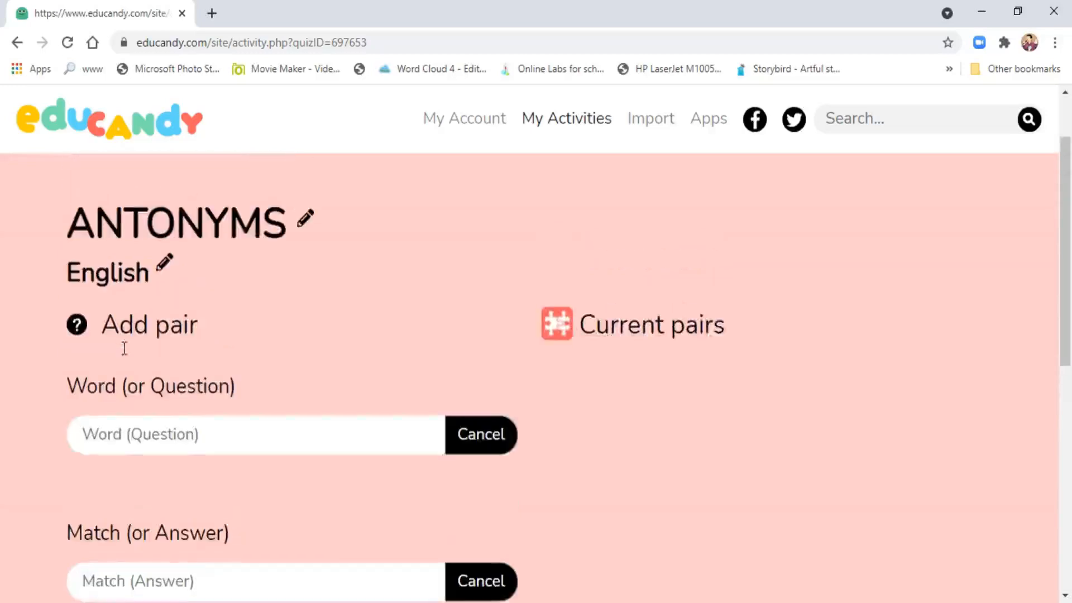
pyautogui.click(124, 444)
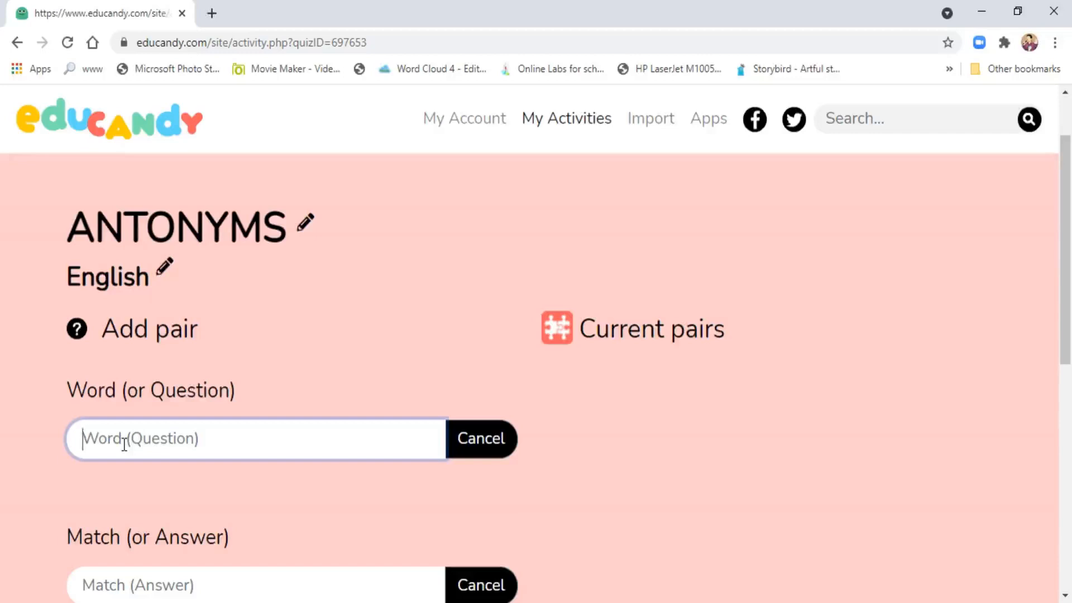
pyautogui.write('Tall')
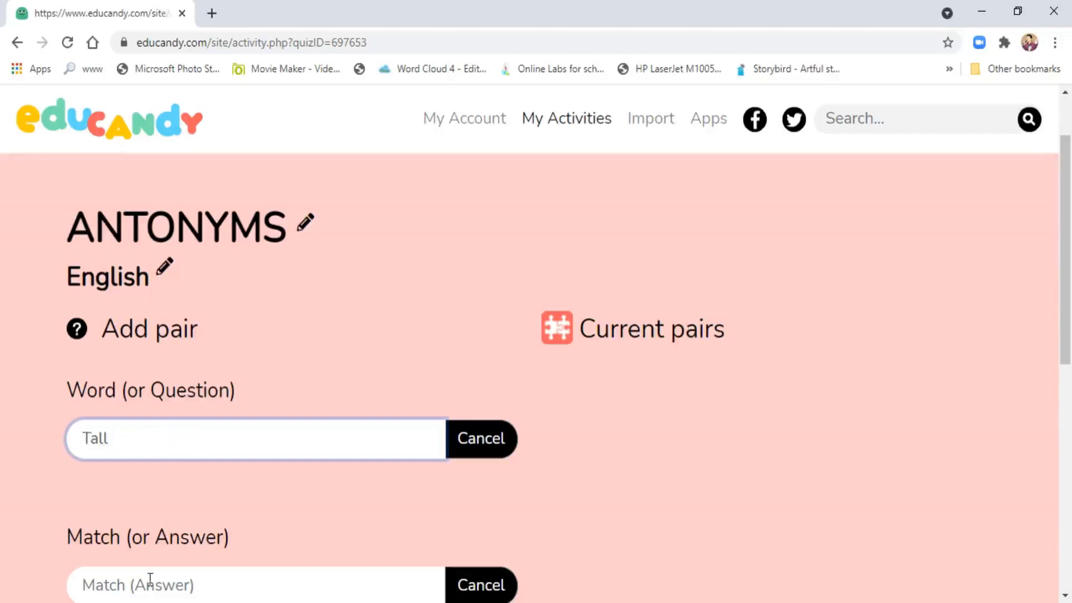
pyautogui.click(150, 575)
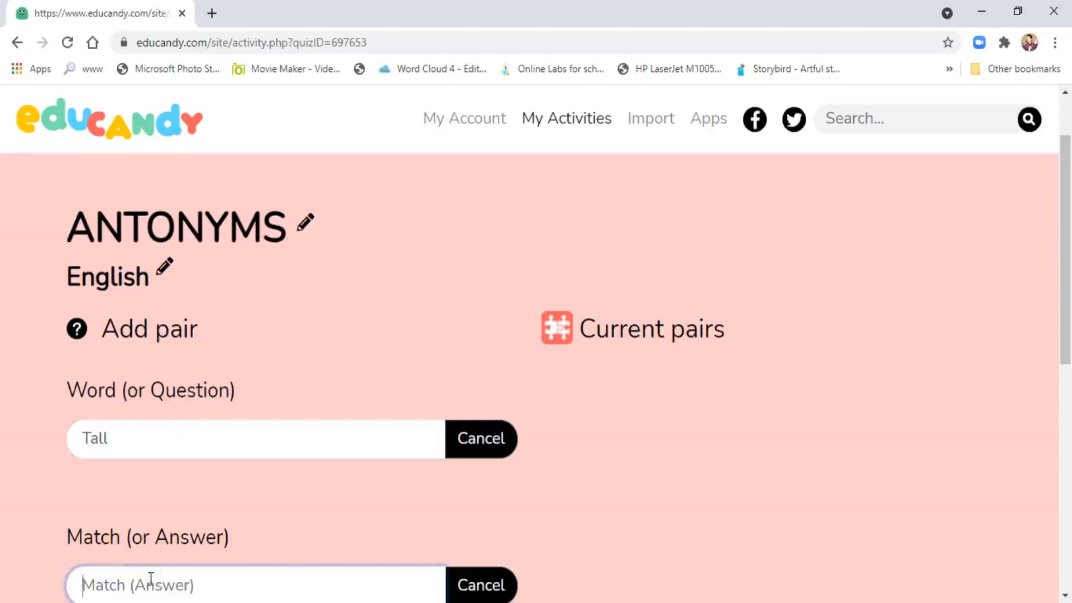
pyautogui.write('Short')
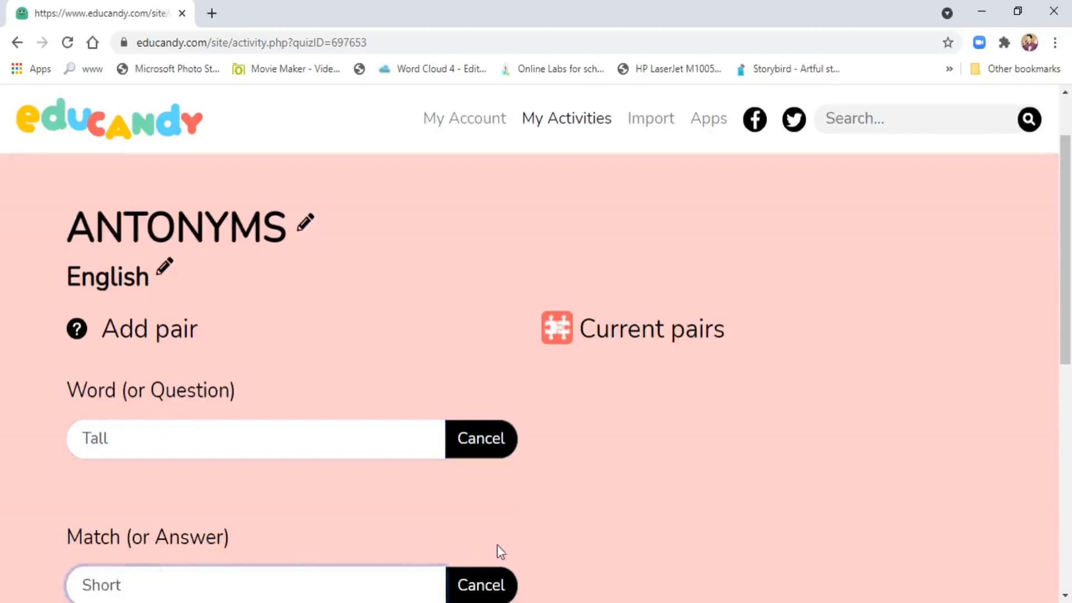
pyautogui.scroll(-4, 497, 552)
pyautogui.click(308, 441)
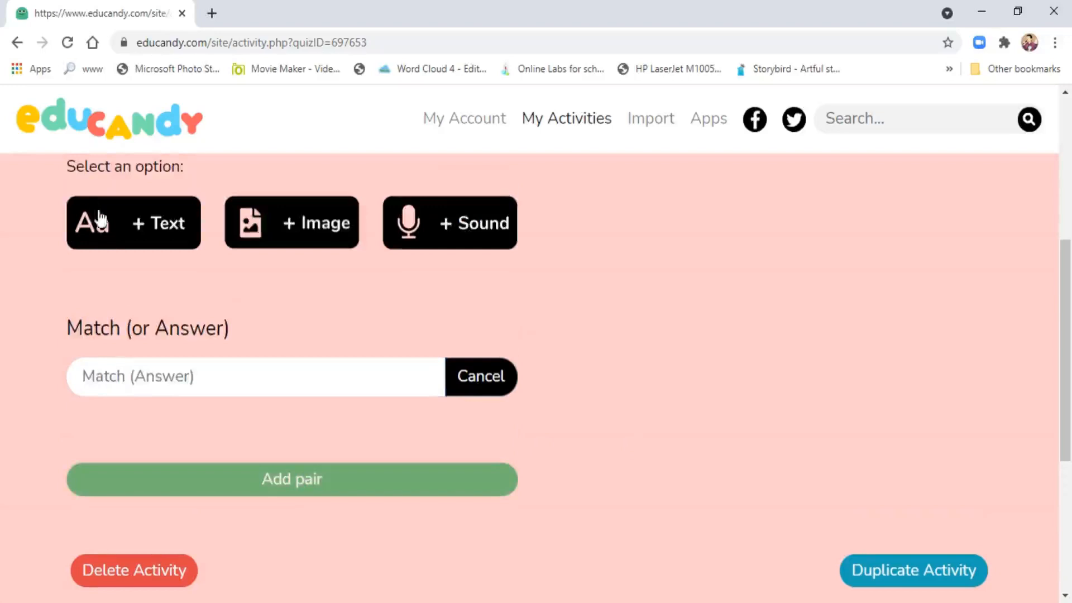
# Add a text pair to the ANTONYMS list with the word Win and the match lose
pyautogui.click(113, 228)
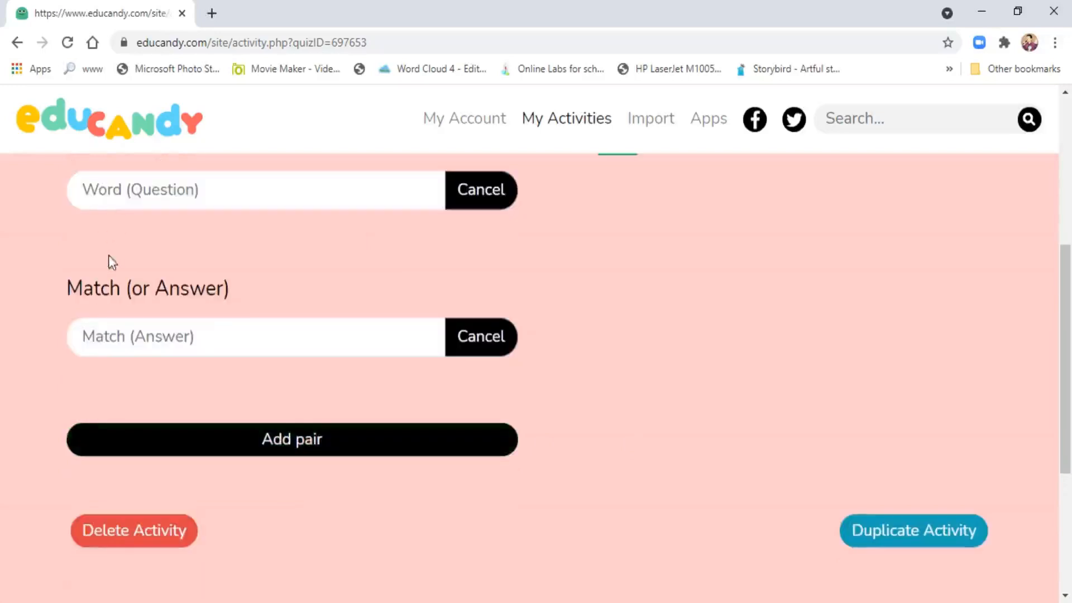
pyautogui.click(110, 197)
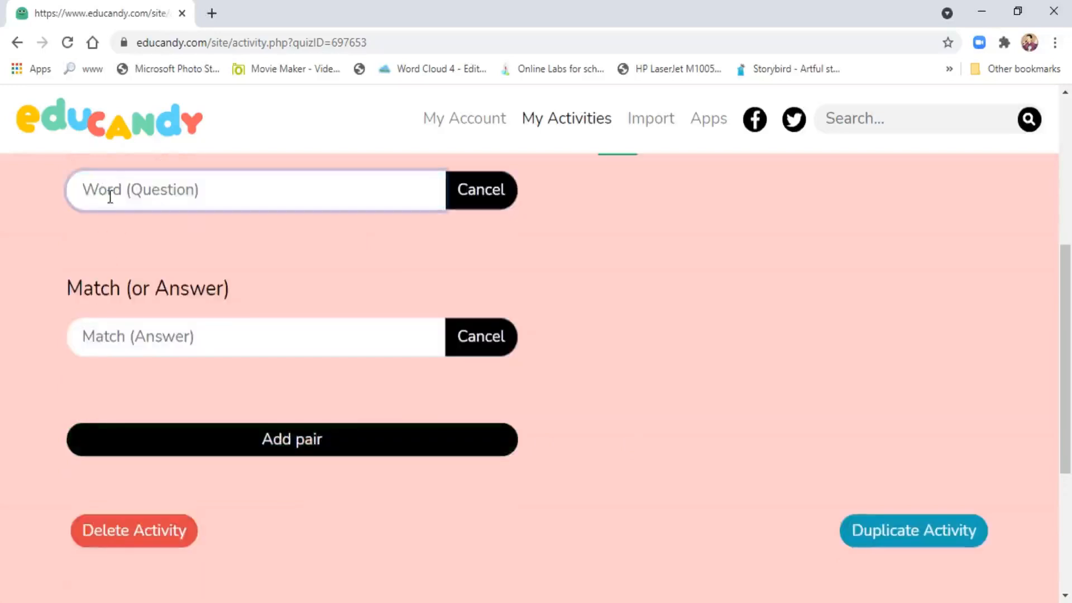
pyautogui.write('Win')
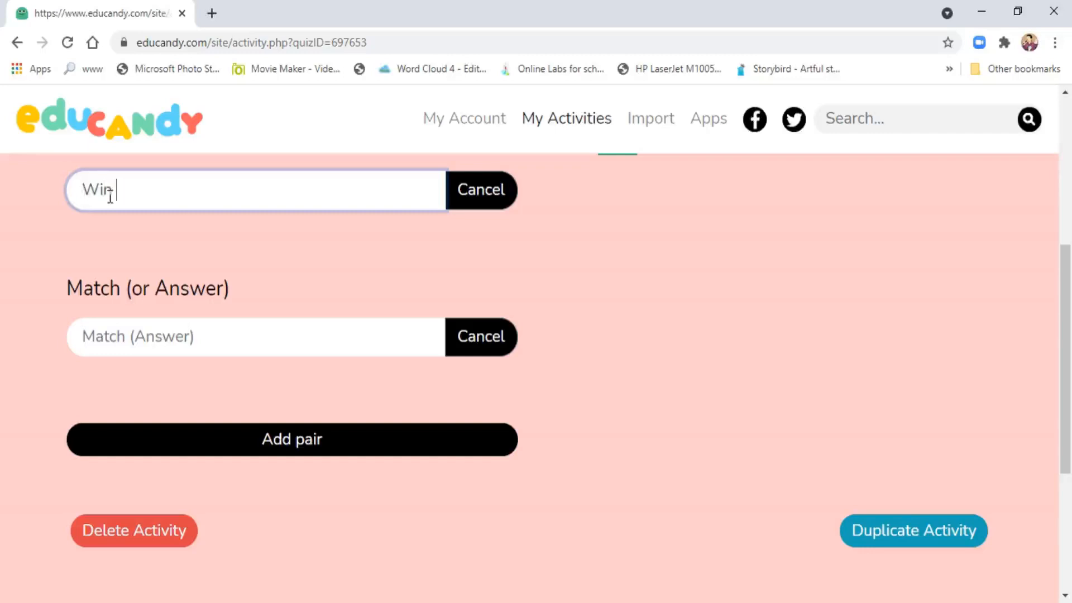
pyautogui.click(135, 343)
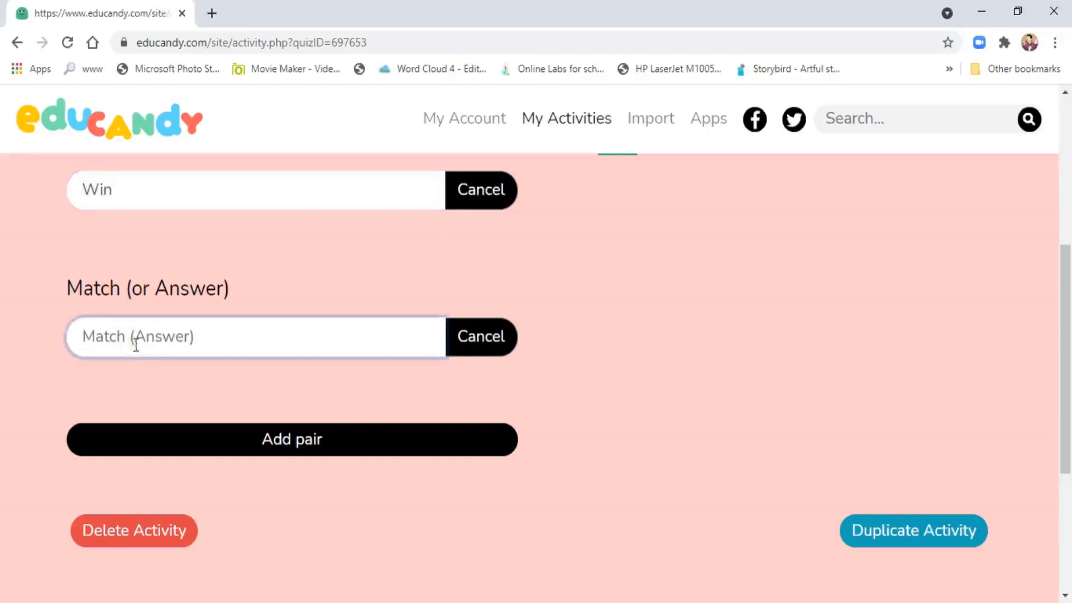
pyautogui.write('lose')
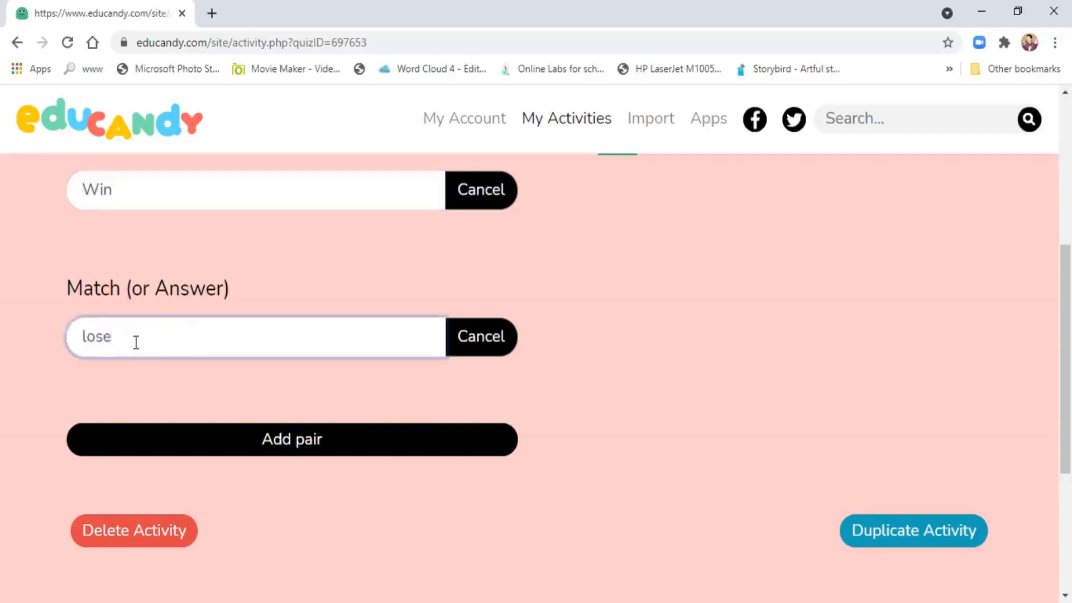
pyautogui.click(301, 454)
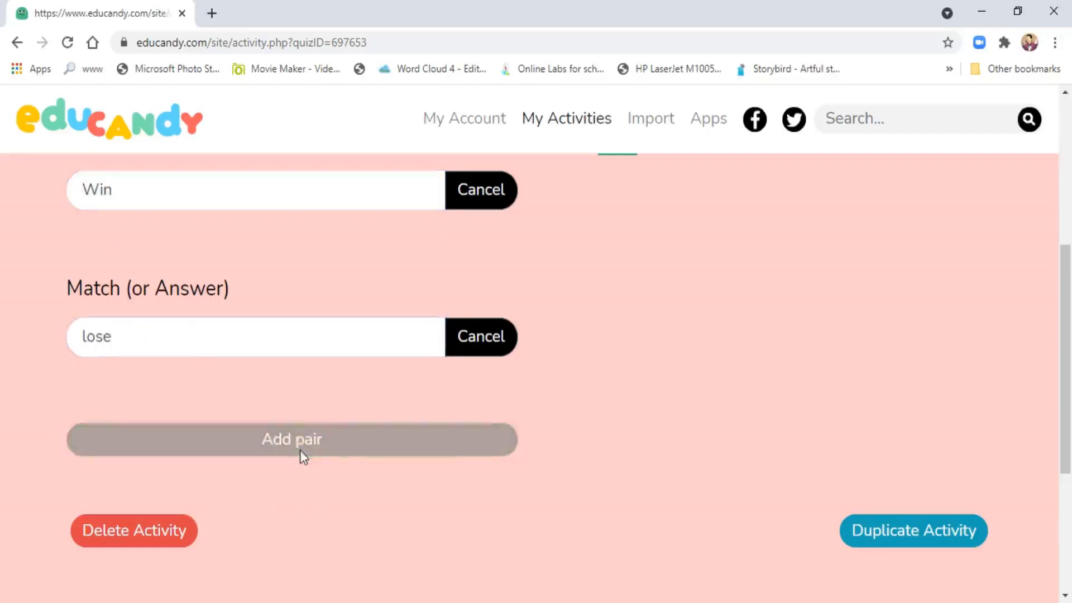
pyautogui.scroll(3, 652, 450)
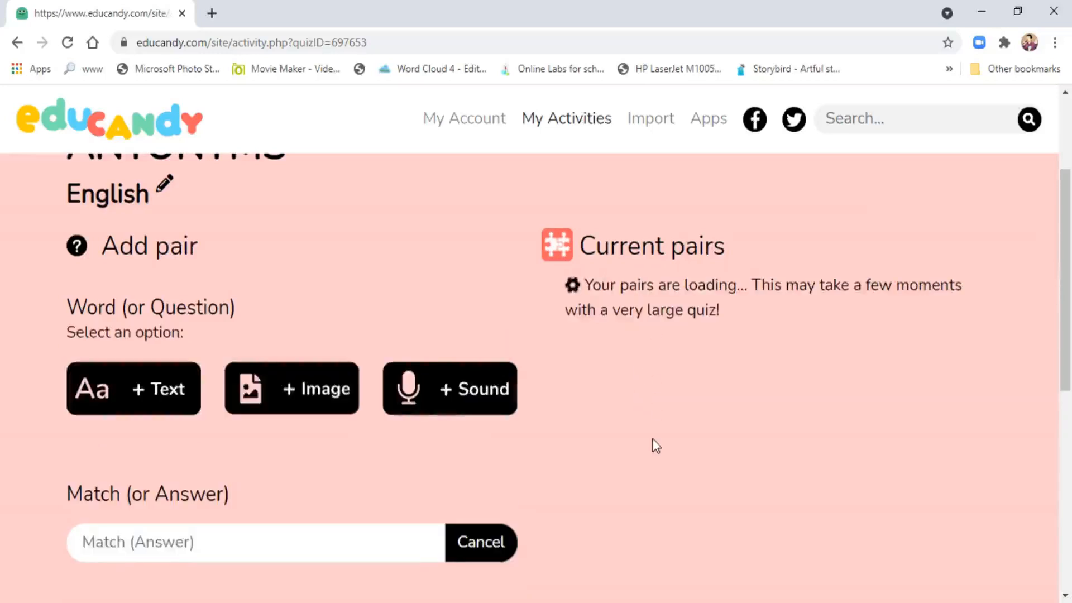
# Add a text pair to the ANTONYMS list with the word Rich and the match Poor
pyautogui.scroll(-1, 652, 438)
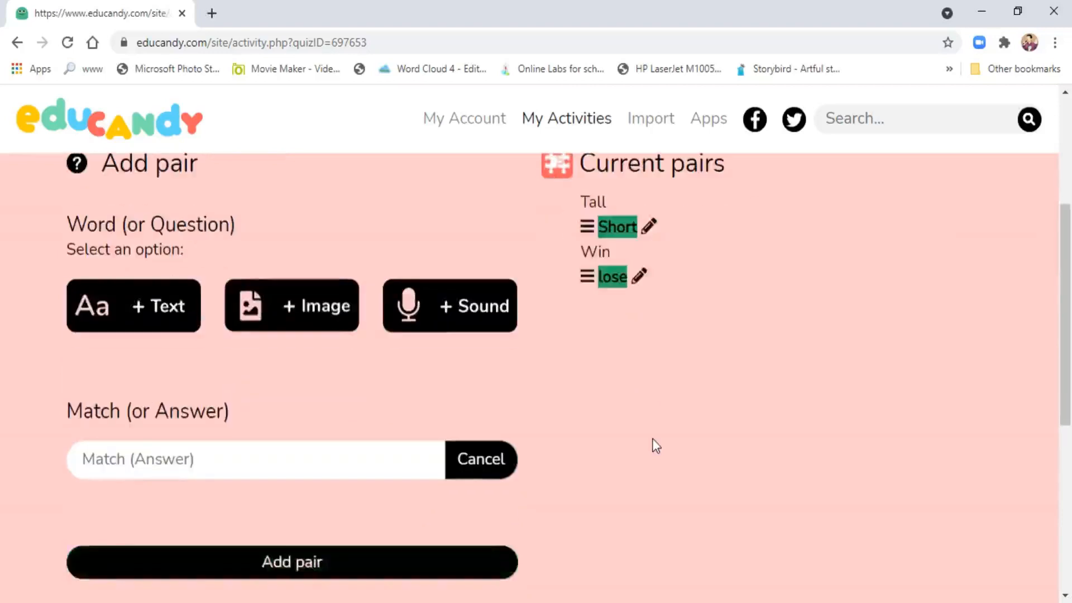
pyautogui.click(138, 328)
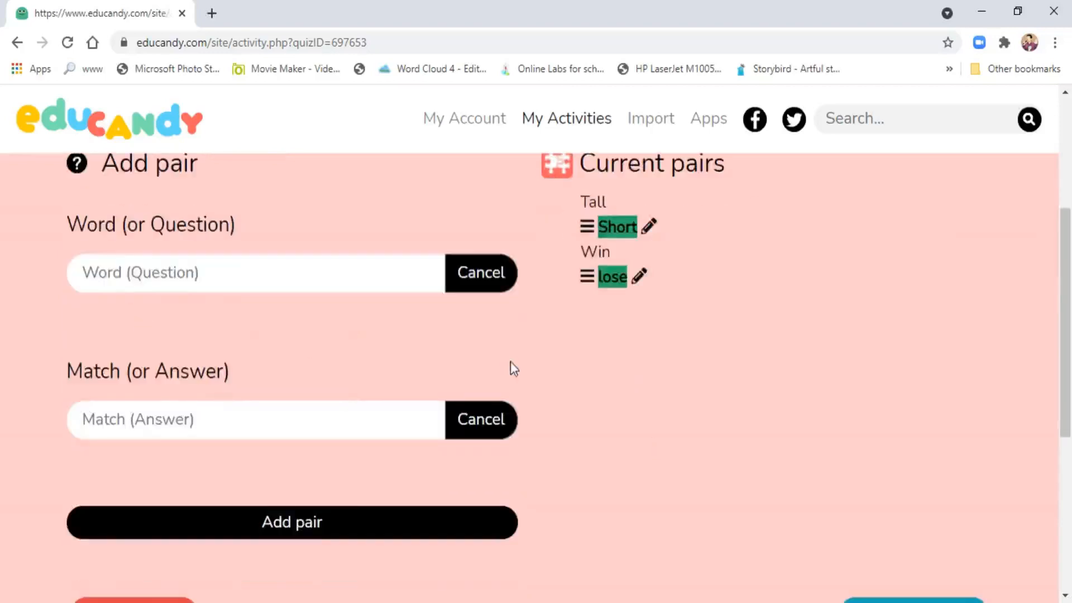
pyautogui.scroll(-4, 510, 362)
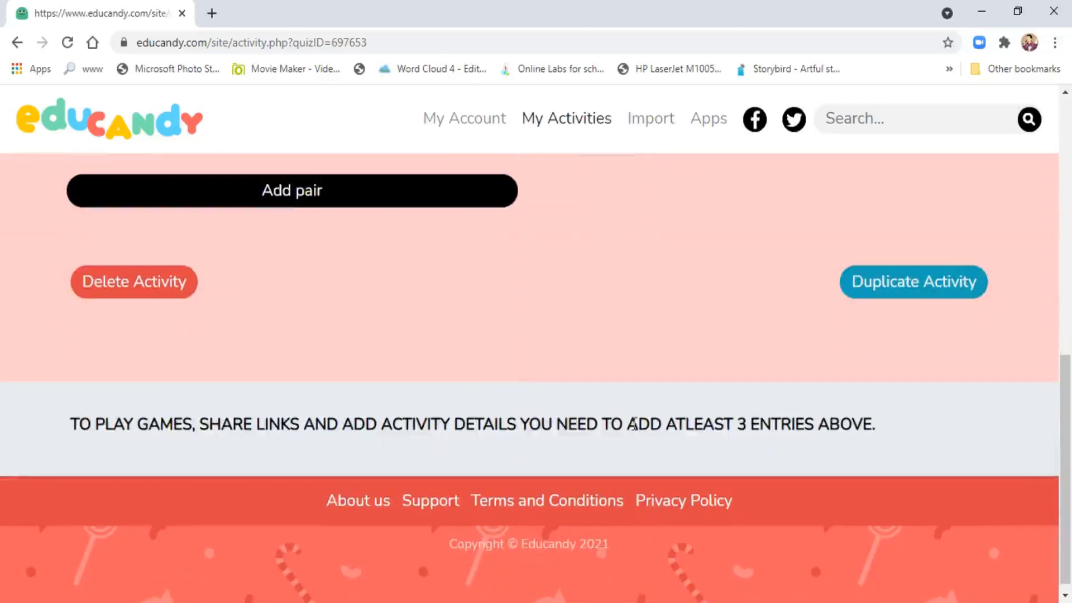
pyautogui.scroll(4, 547, 399)
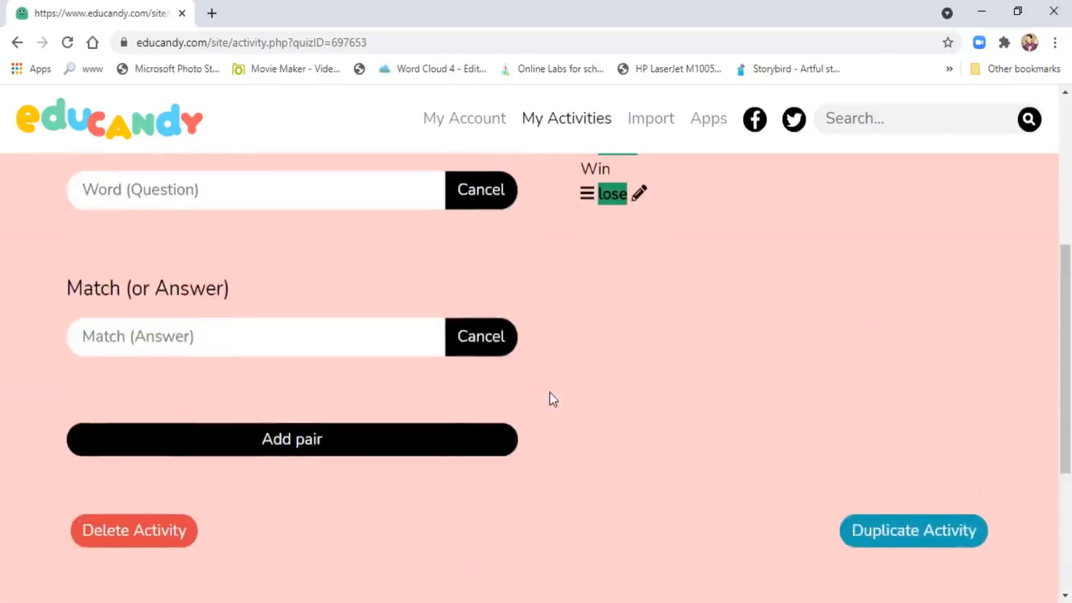
pyautogui.scroll(3, 270, 332)
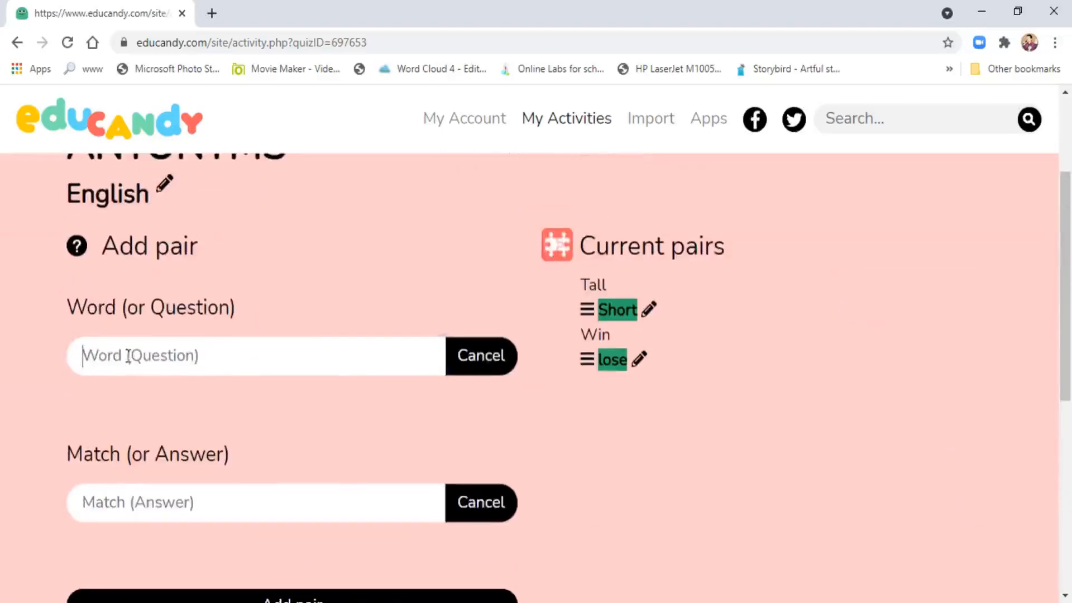
pyautogui.write('Rich')
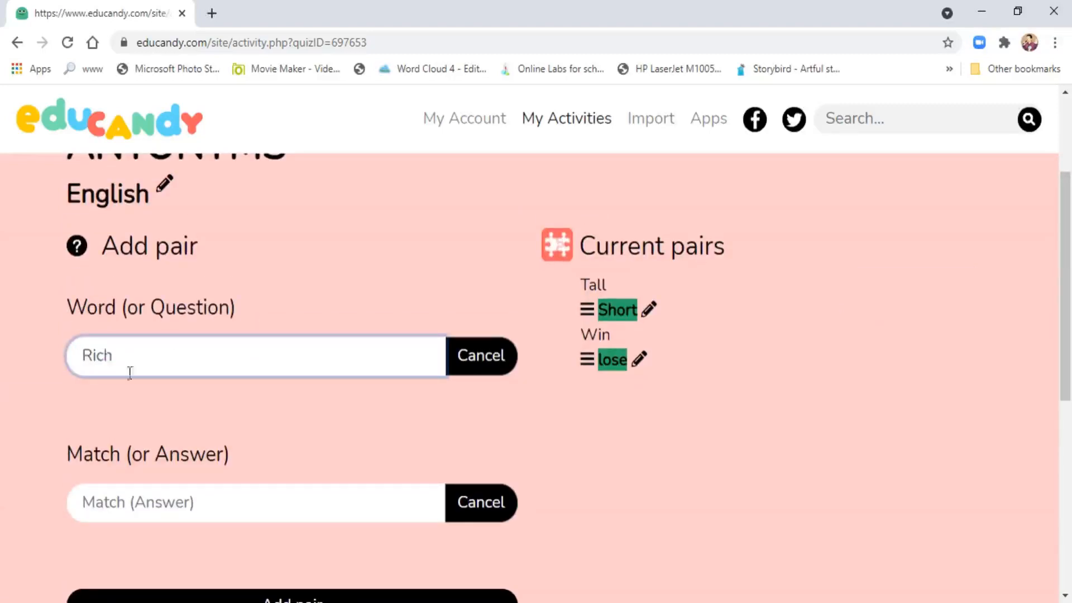
pyautogui.click(142, 508)
pyautogui.write('Poor')
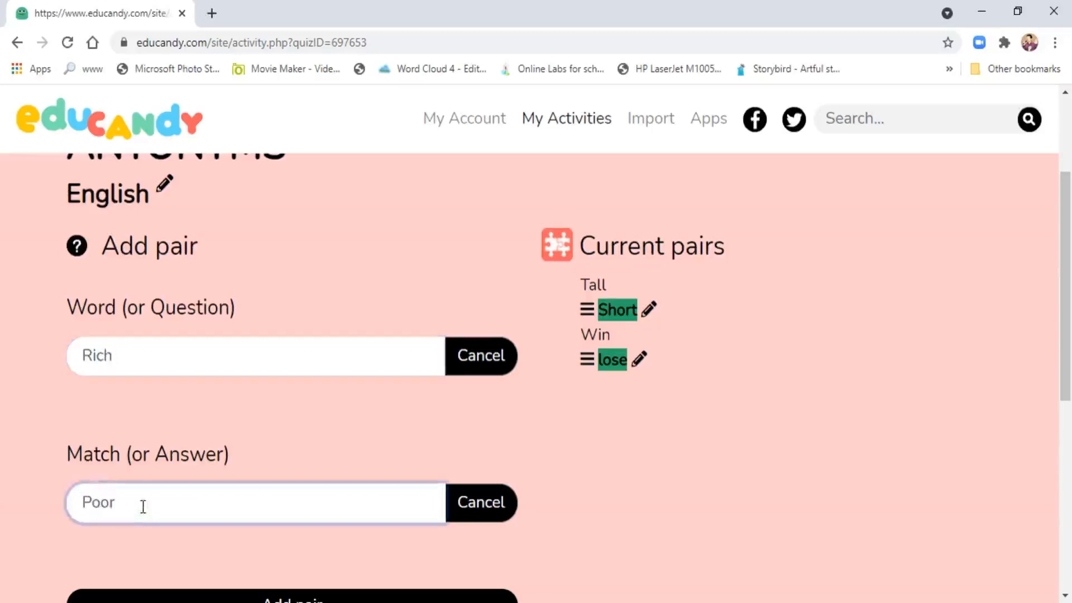
pyautogui.scroll(-4, 589, 491)
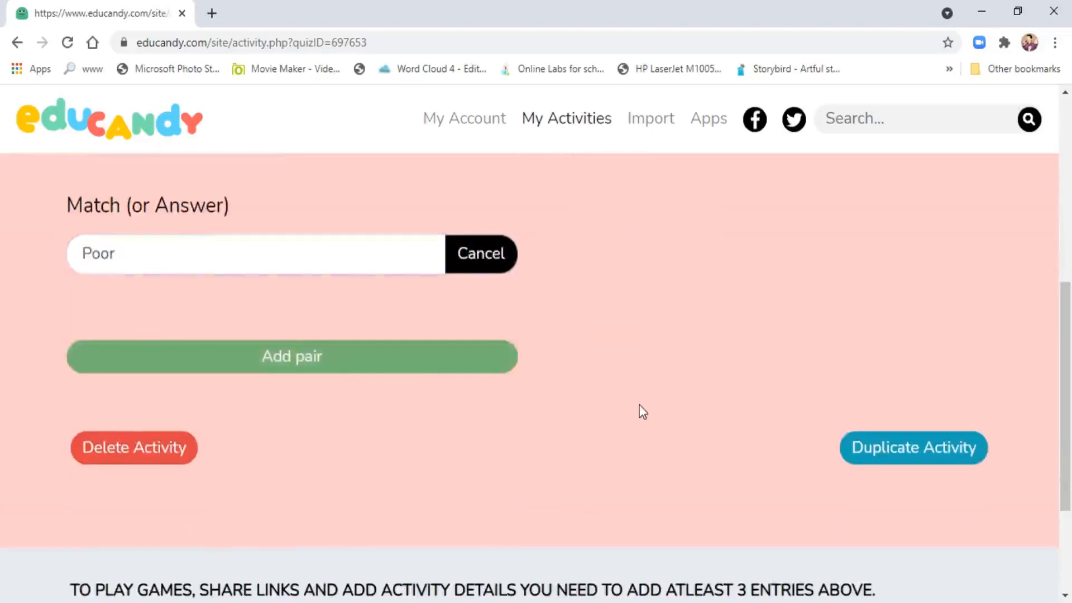
pyautogui.scroll(4, 639, 412)
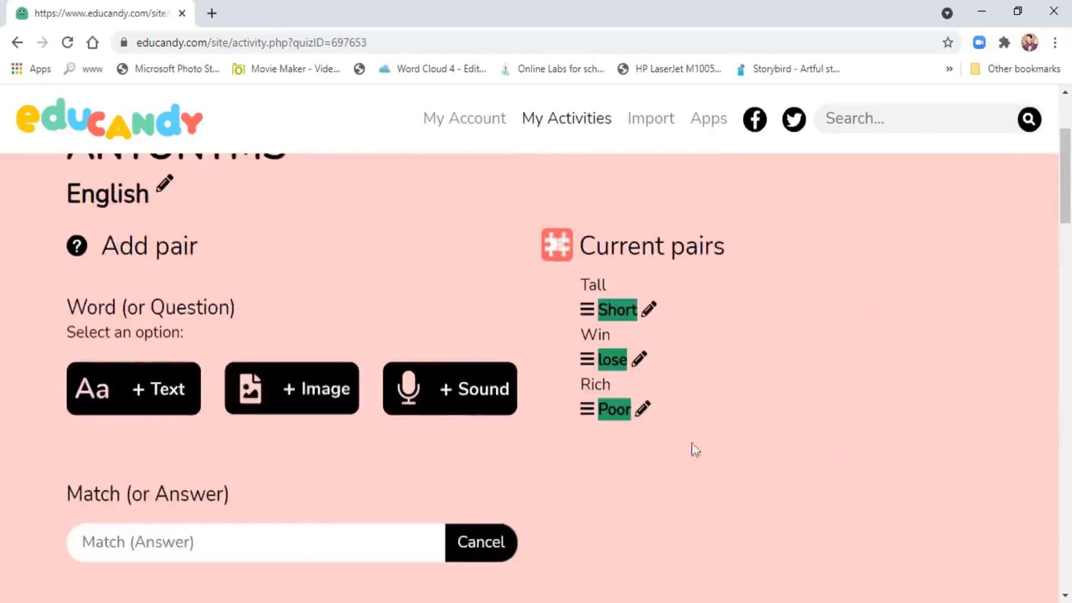
# Look through the games offered for the ANTONYMS activity and its sharing and embedding options
pyautogui.scroll(-9, 721, 466)
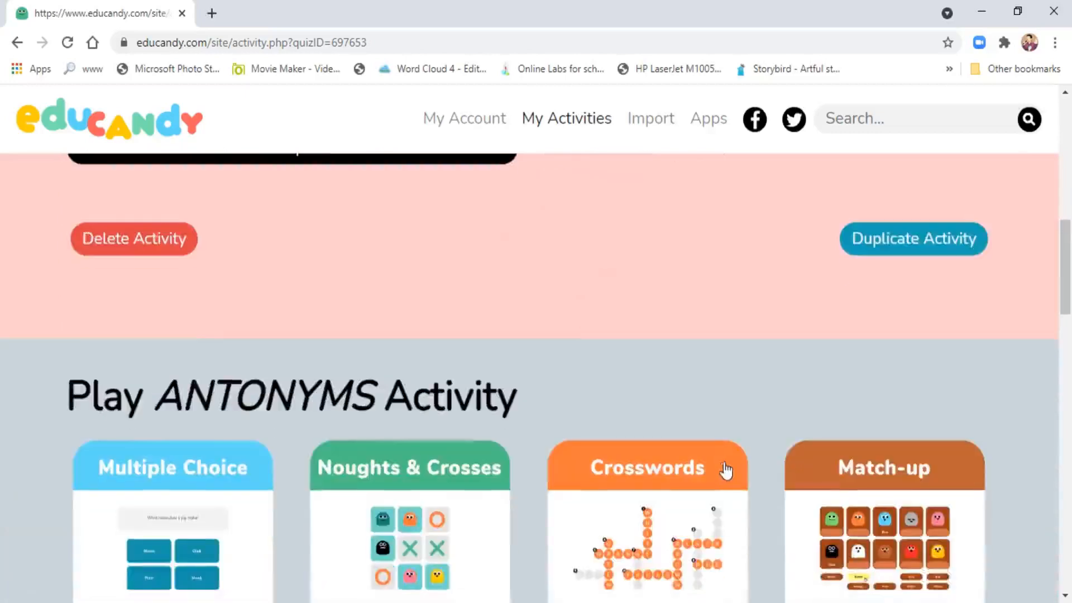
pyautogui.scroll(-3, 725, 469)
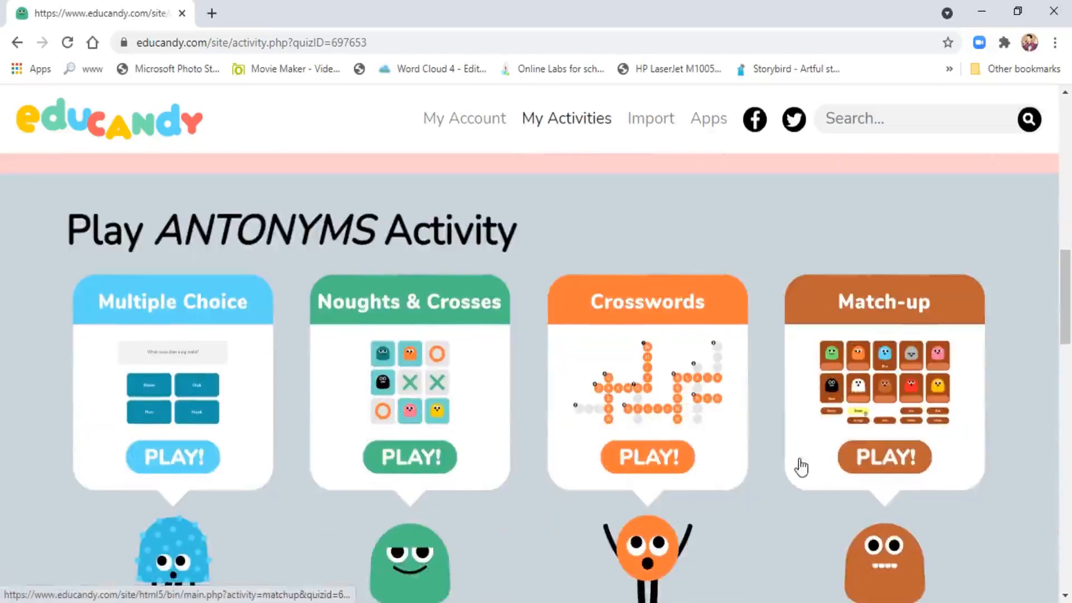
pyautogui.scroll(-3, 801, 468)
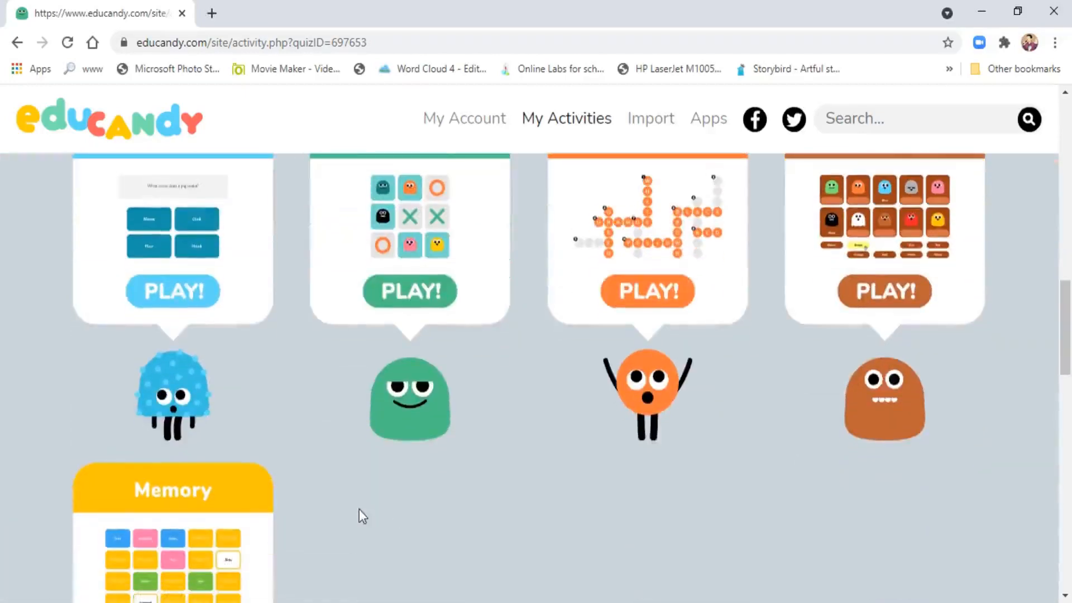
pyautogui.scroll(1, 490, 521)
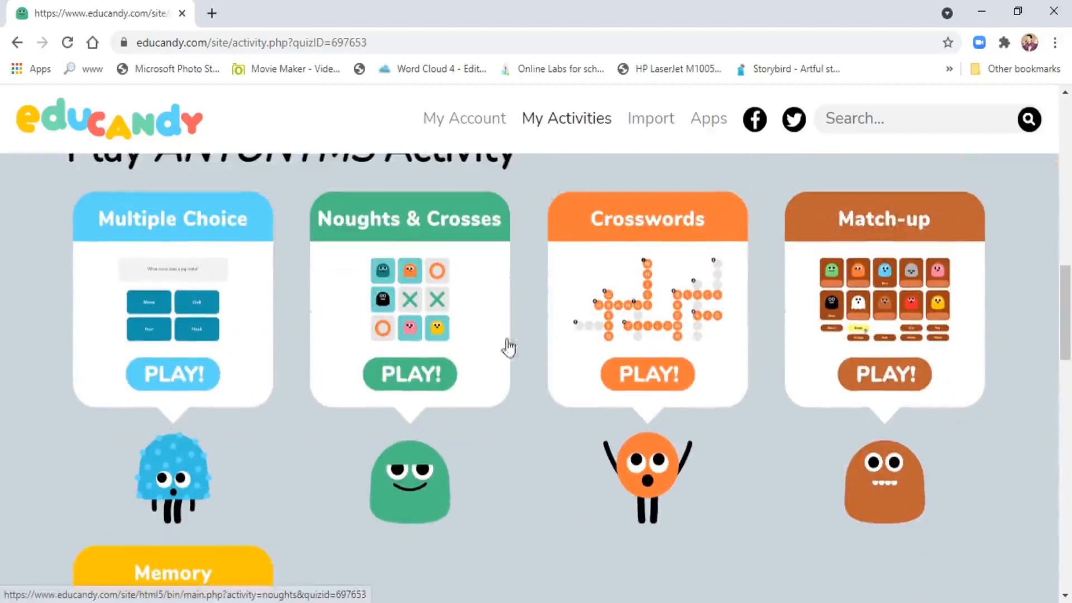
pyautogui.scroll(-10, 496, 463)
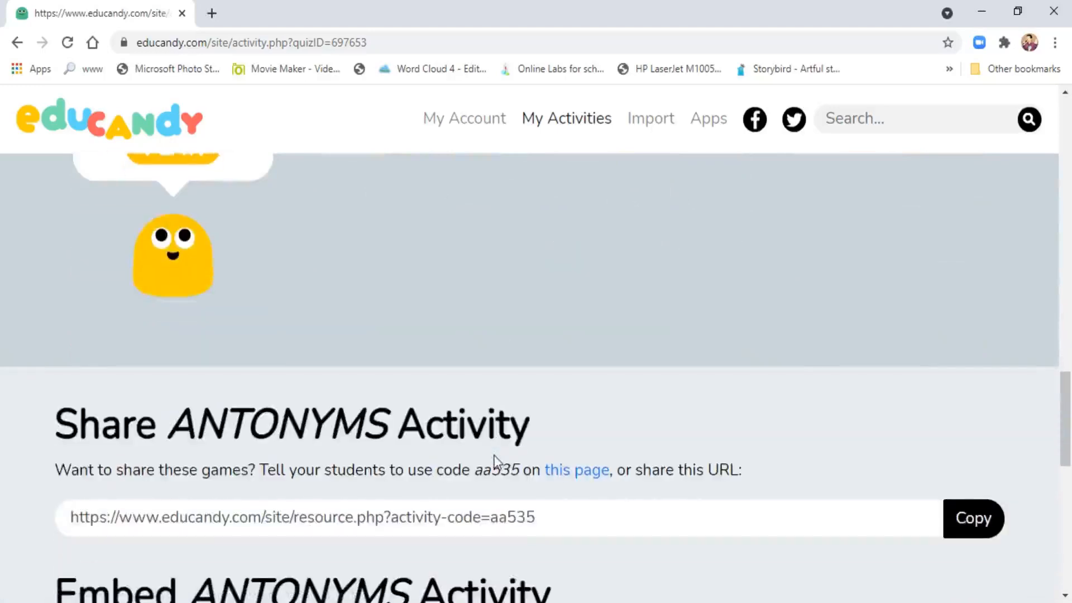
pyautogui.scroll(-4, 496, 462)
pyautogui.scroll(10, 496, 462)
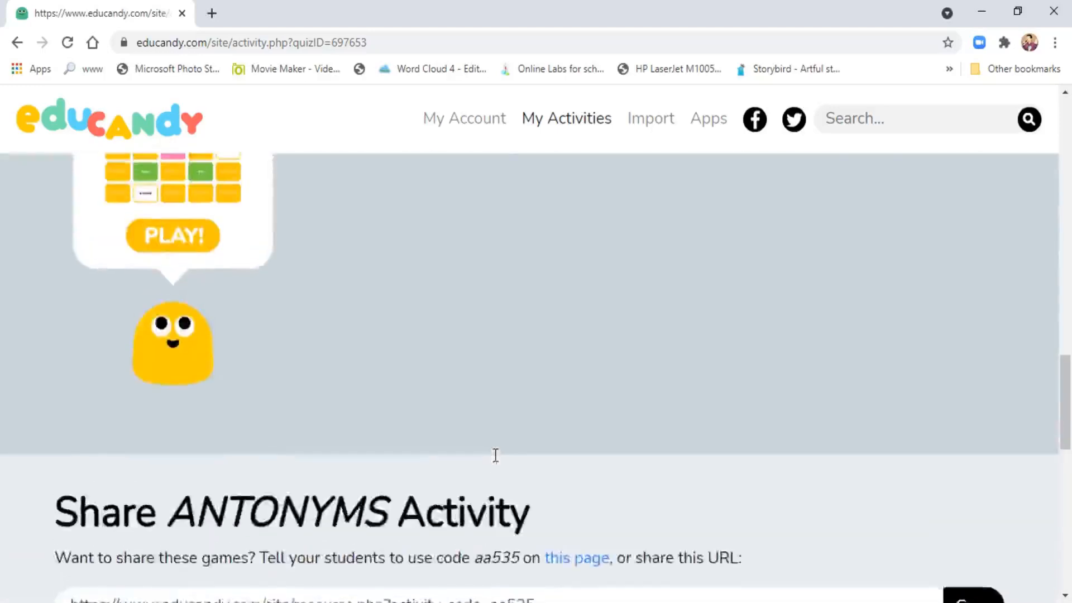
pyautogui.scroll(-8, 494, 454)
pyautogui.scroll(4, 493, 453)
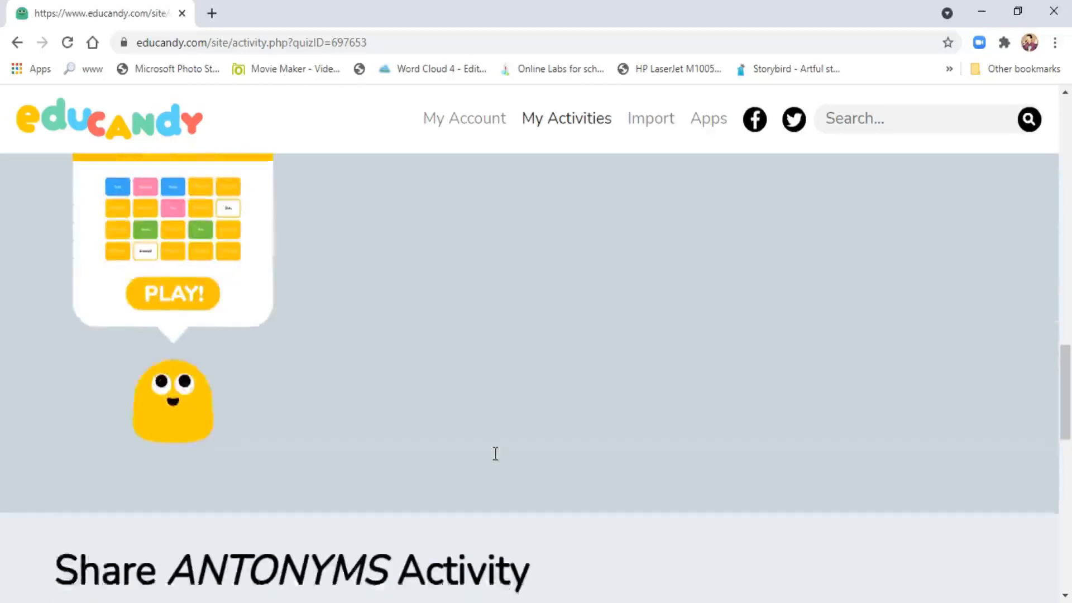
pyautogui.scroll(-3, 493, 453)
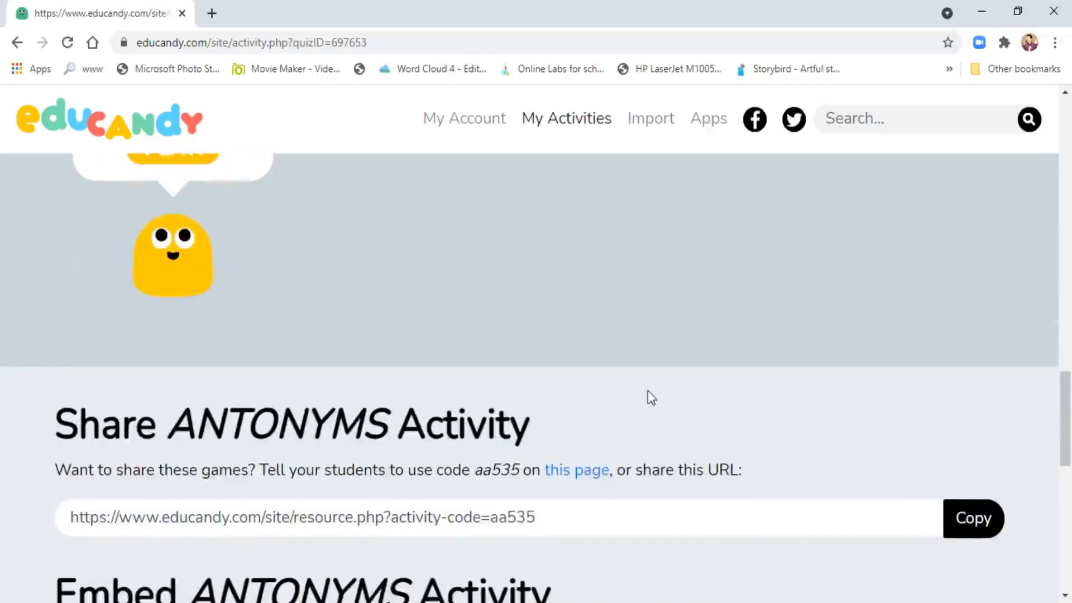
pyautogui.scroll(1, 648, 391)
pyautogui.scroll(8, 652, 397)
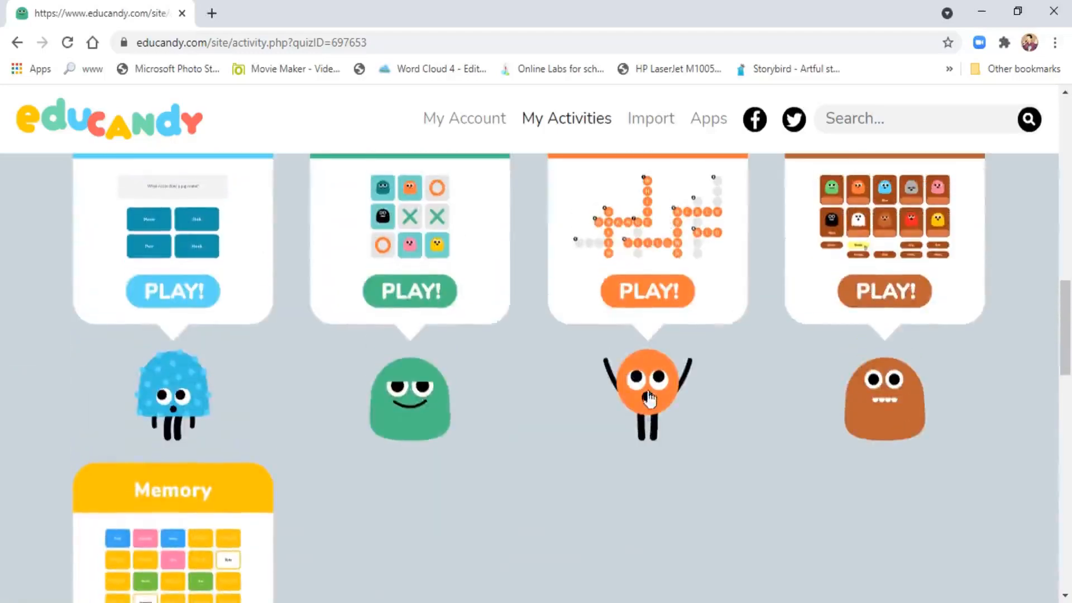
pyautogui.scroll(3, 591, 495)
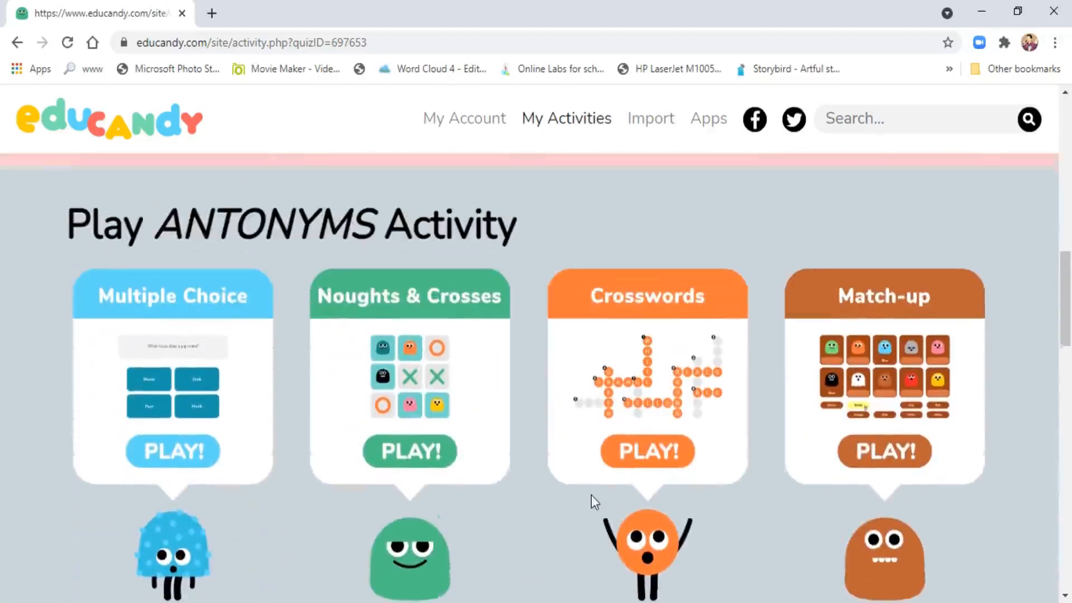
# Start the Match-up game for the ANTONYMS activity and show it in full screen
pyautogui.click(883, 401)
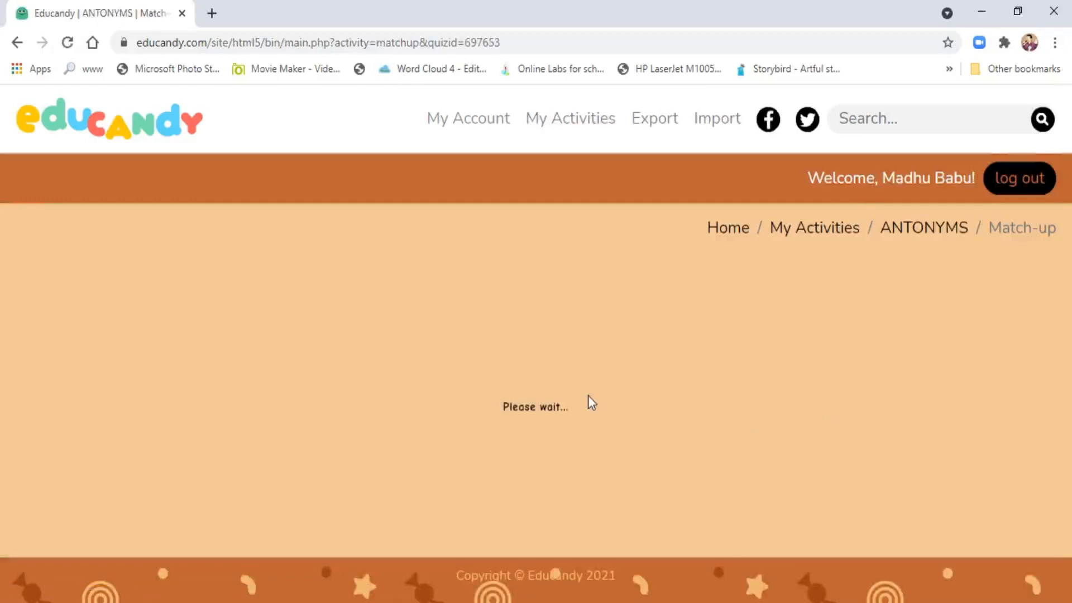
pyautogui.click(534, 443)
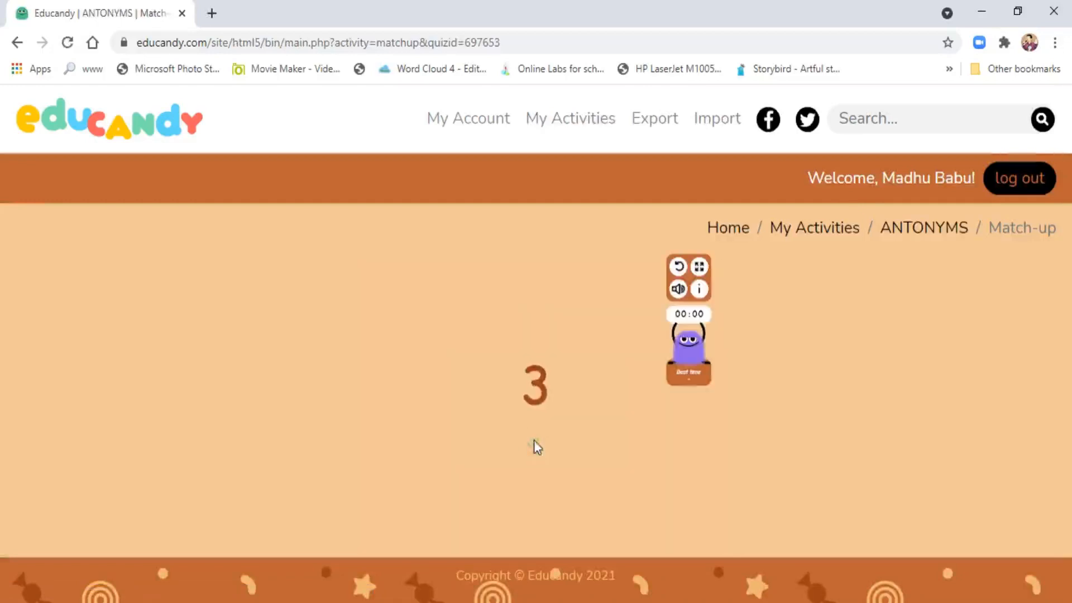
pyautogui.click(706, 269)
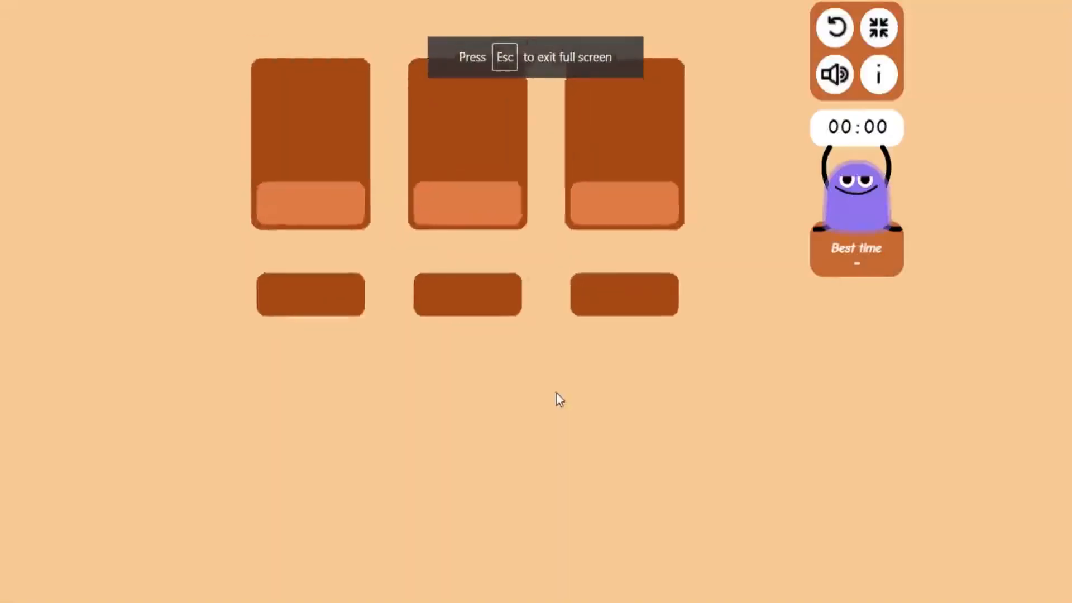
# Solve the Match-up game by placing Poor under Rich, lose under Win and Short under Tall
pyautogui.moveTo(328, 314); pyautogui.dragTo(340, 231)
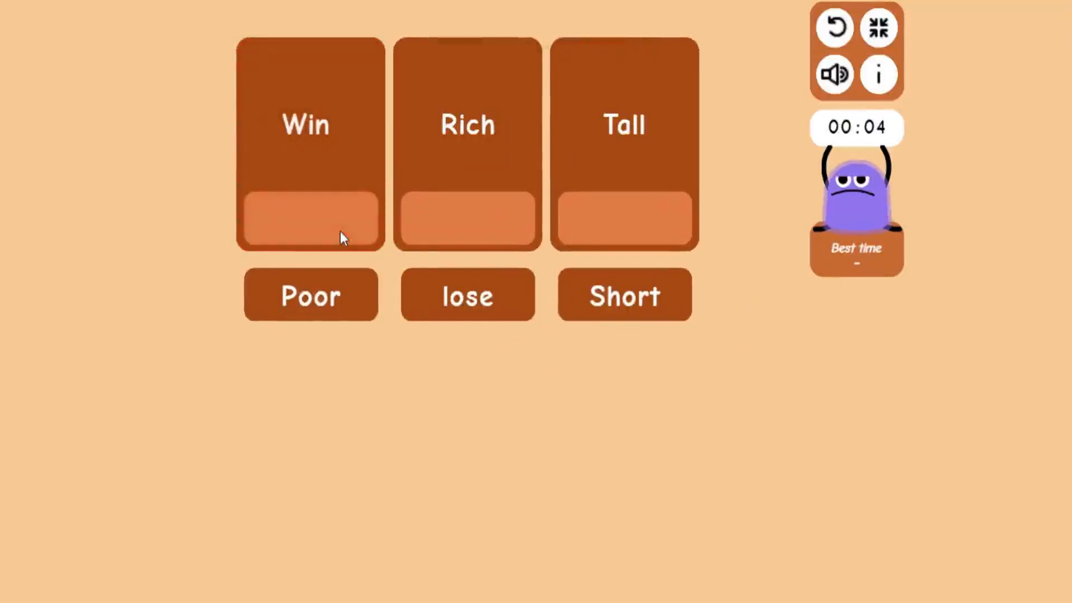
pyautogui.moveTo(317, 305); pyautogui.dragTo(450, 232)
pyautogui.moveTo(463, 310); pyautogui.dragTo(313, 242)
pyautogui.moveTo(607, 282); pyautogui.dragTo(614, 232)
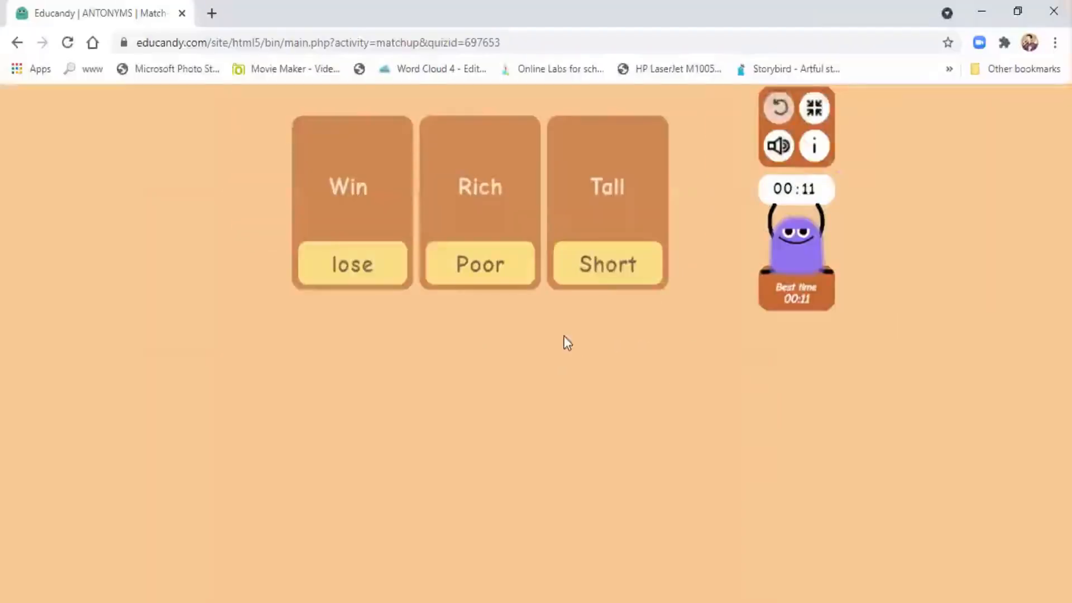
# Leave the Match-up game and return to the playable games on the ANTONYMS activity page
pyautogui.click(16, 43)
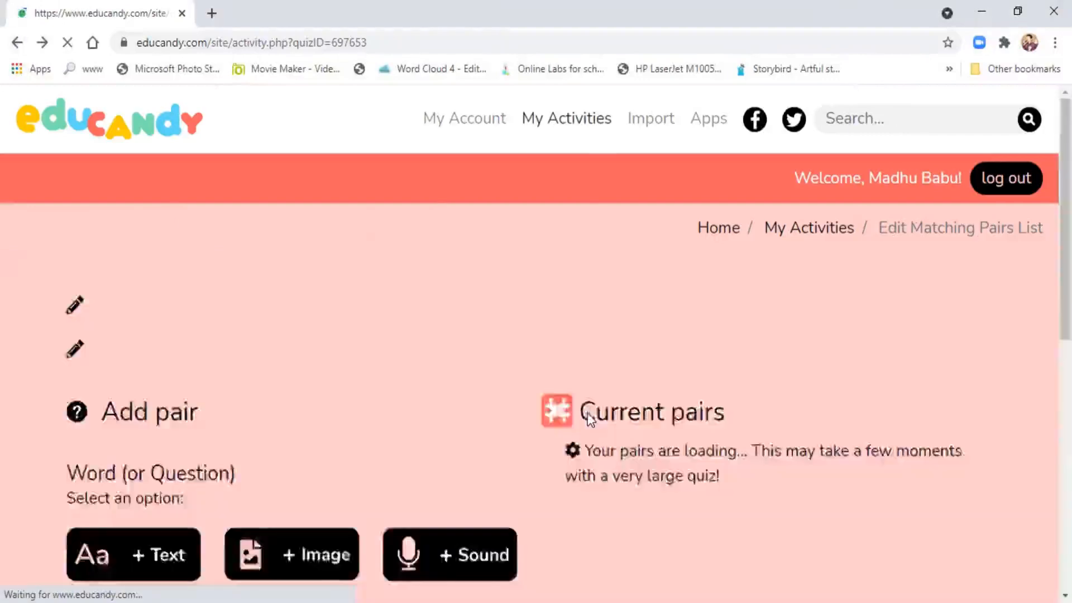
pyautogui.scroll(8, 587, 418)
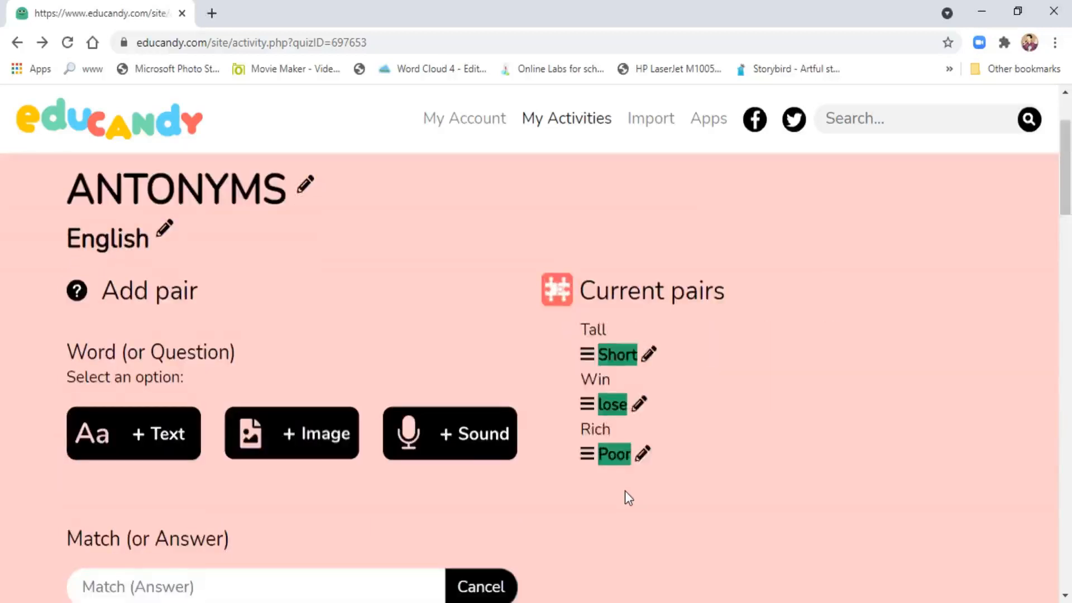
pyautogui.scroll(-7, 624, 491)
pyautogui.scroll(-5, 625, 492)
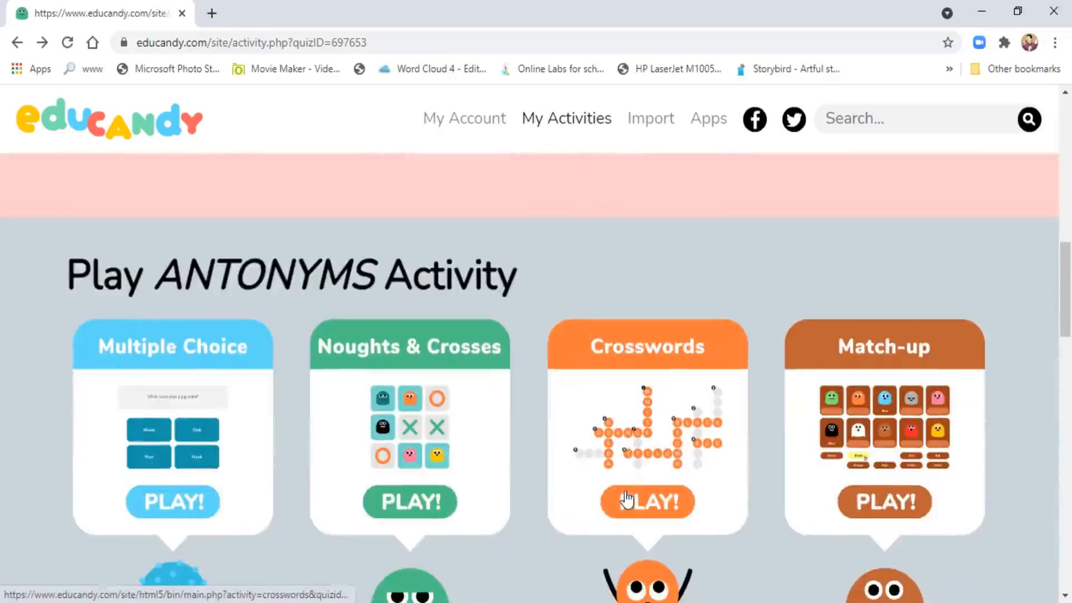
pyautogui.scroll(-3, 648, 455)
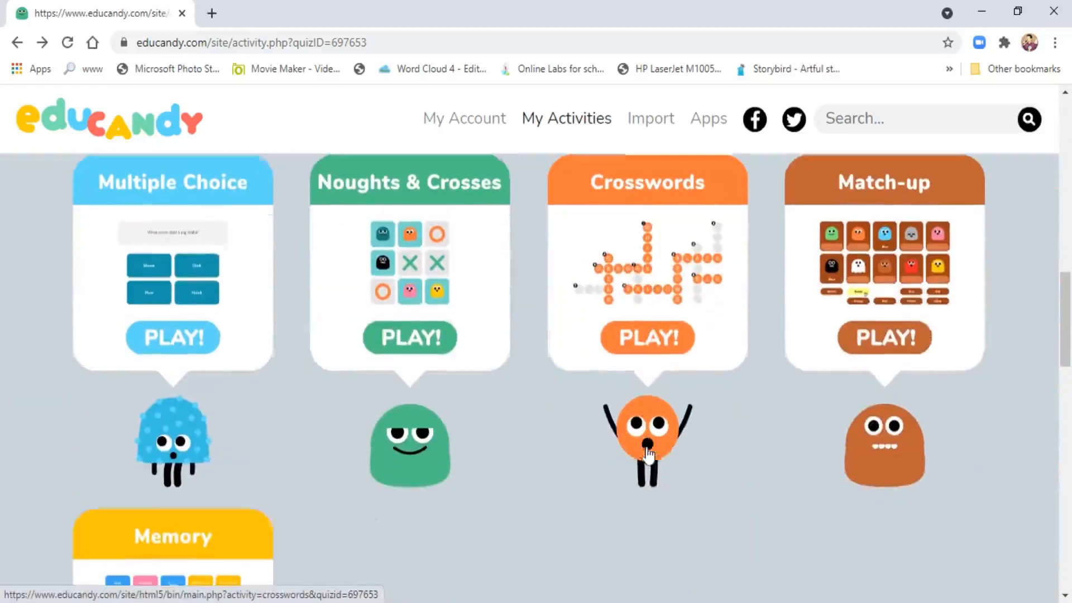
# Start the Crosswords game for the ANTONYMS activity and show it in full screen
pyautogui.click(652, 306)
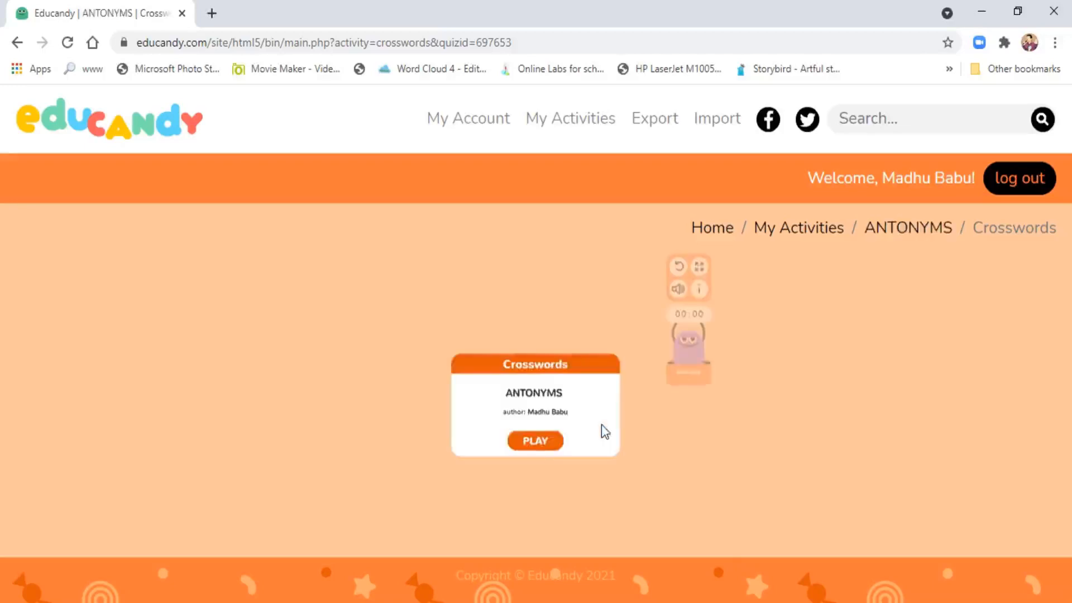
pyautogui.click(534, 441)
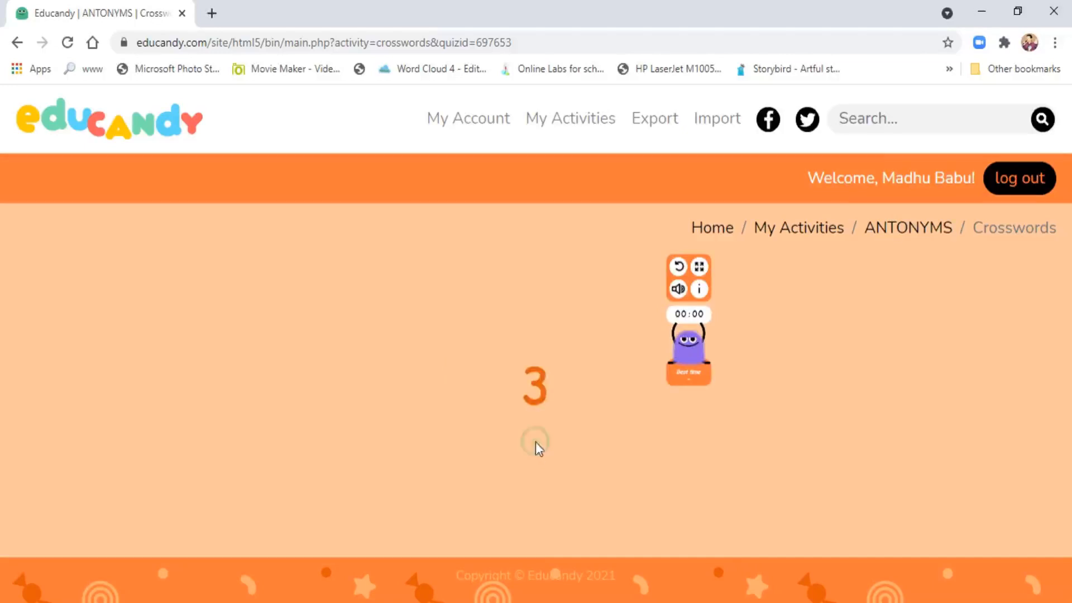
pyautogui.click(700, 268)
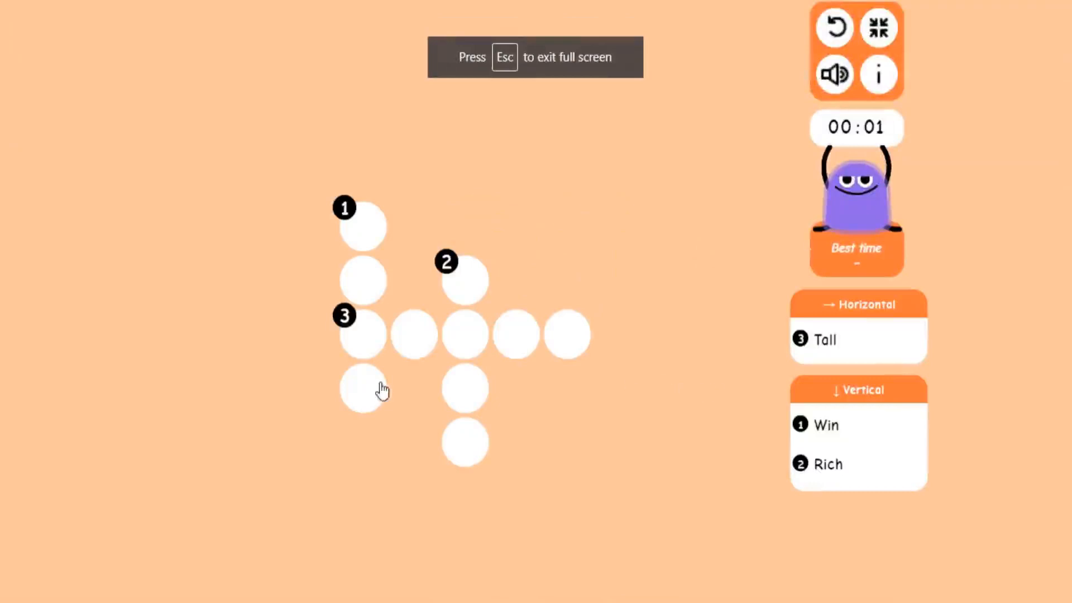
# Fill in LOSE as the answer to vertical clue 1, Win, in the crossword
pyautogui.click(353, 221)
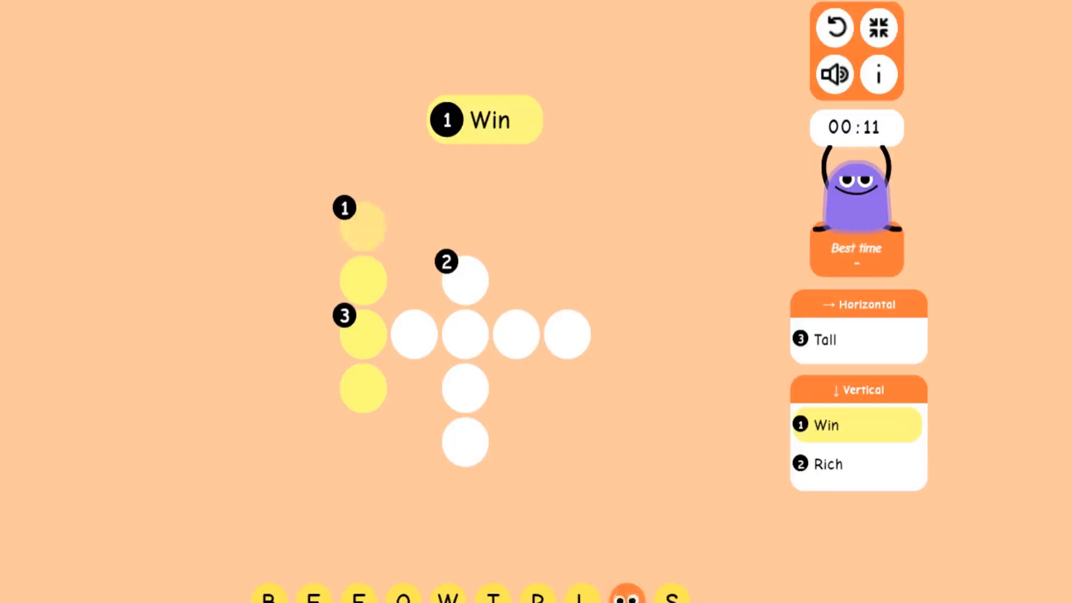
pyautogui.write('l')
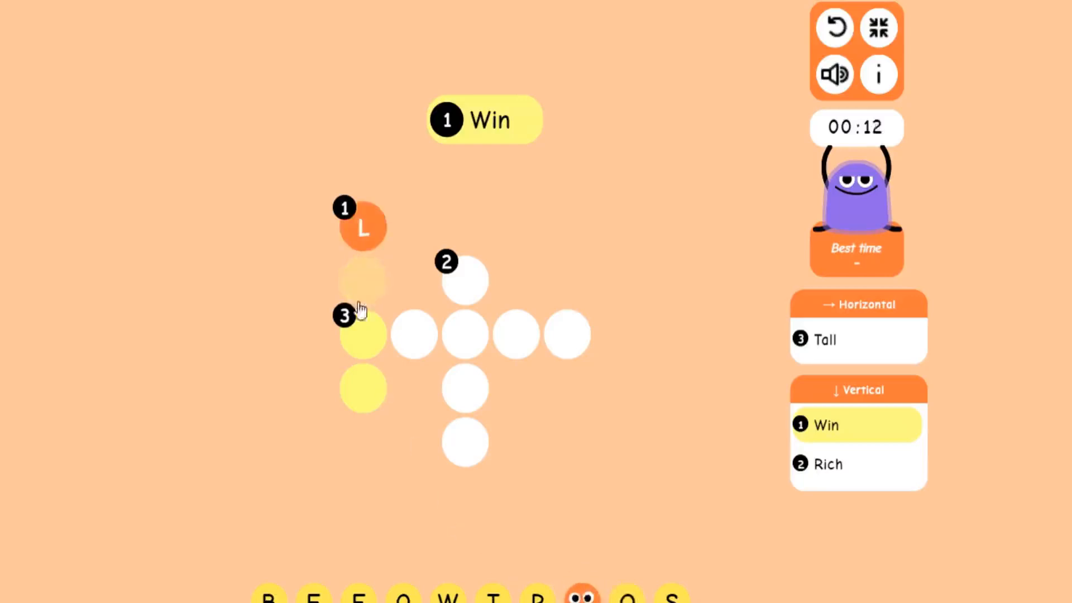
pyautogui.click(402, 595)
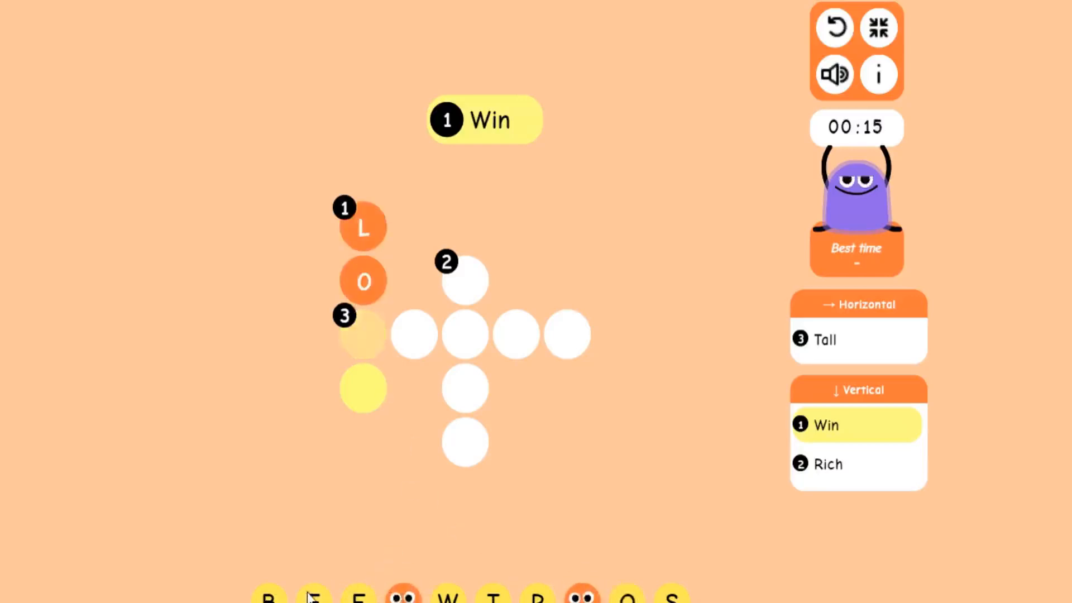
pyautogui.click(669, 598)
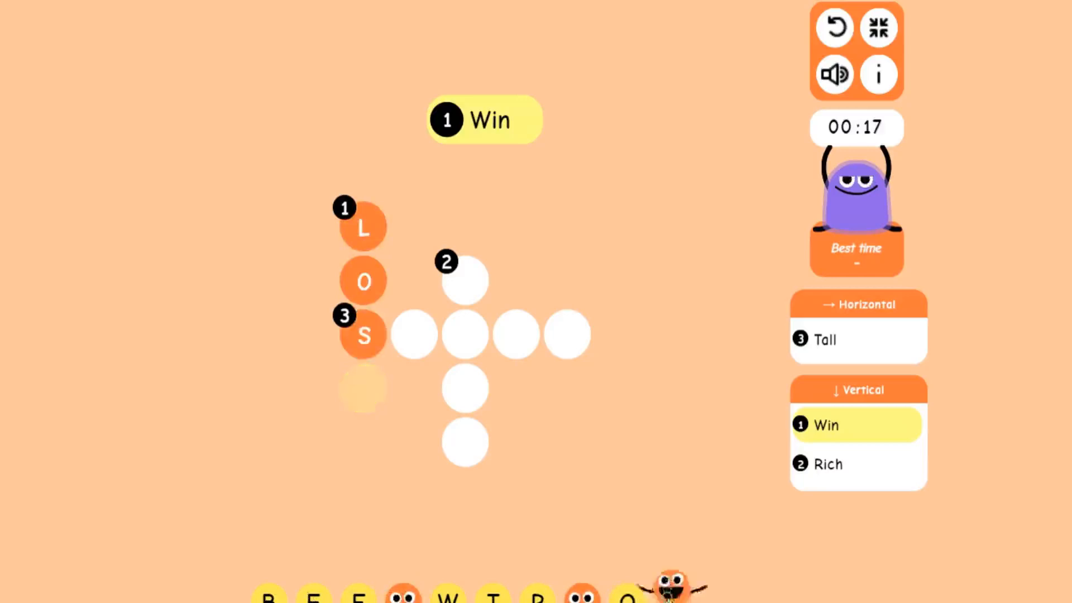
pyautogui.click(315, 597)
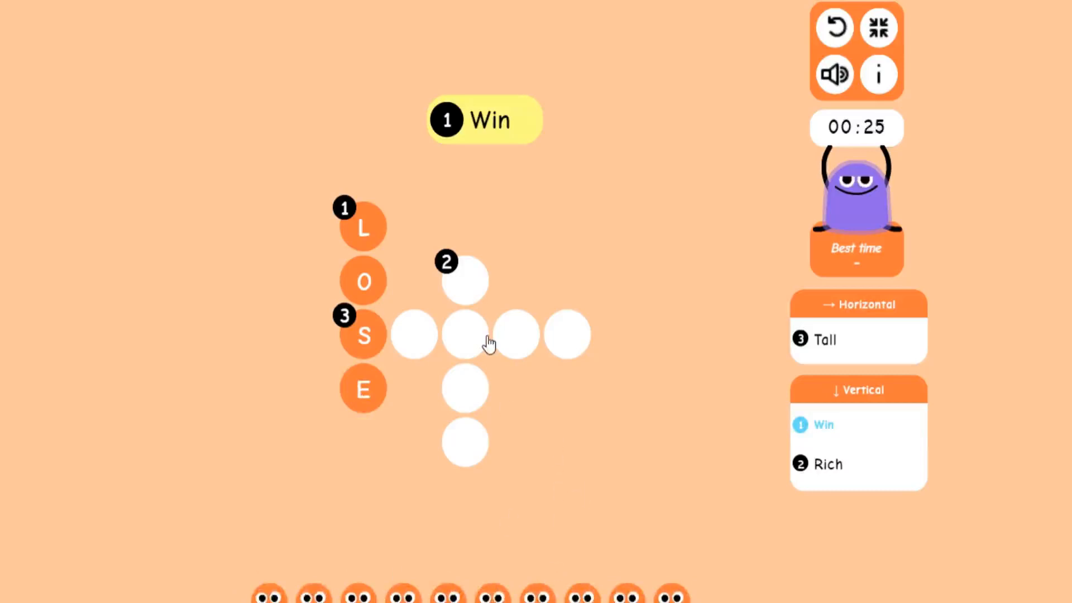
# Fill in POOR as the answer to vertical clue 2, Rich, in the crossword
pyautogui.click(447, 265)
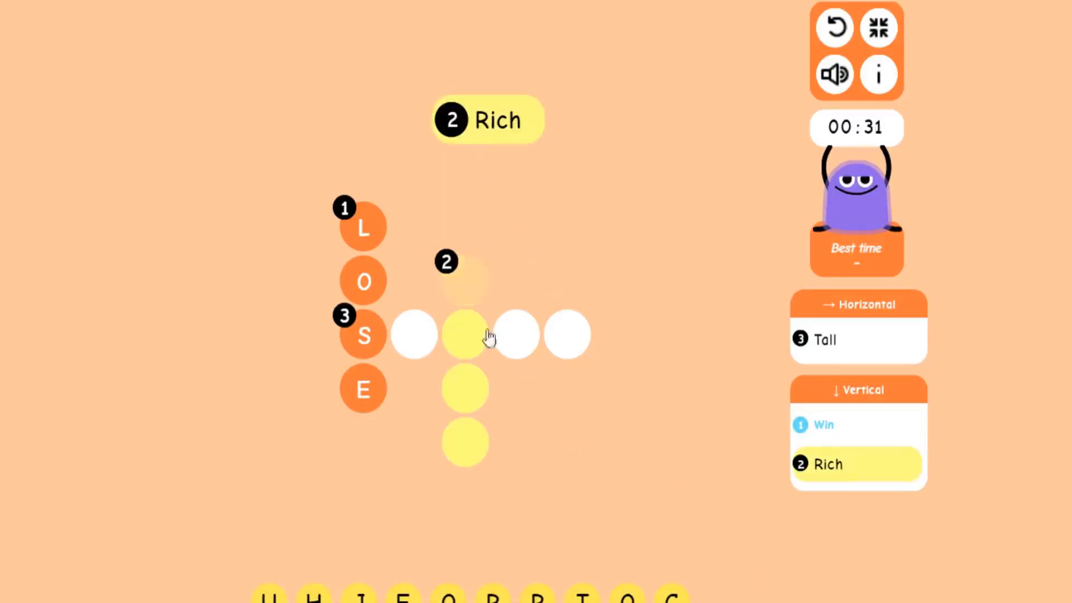
pyautogui.click(538, 595)
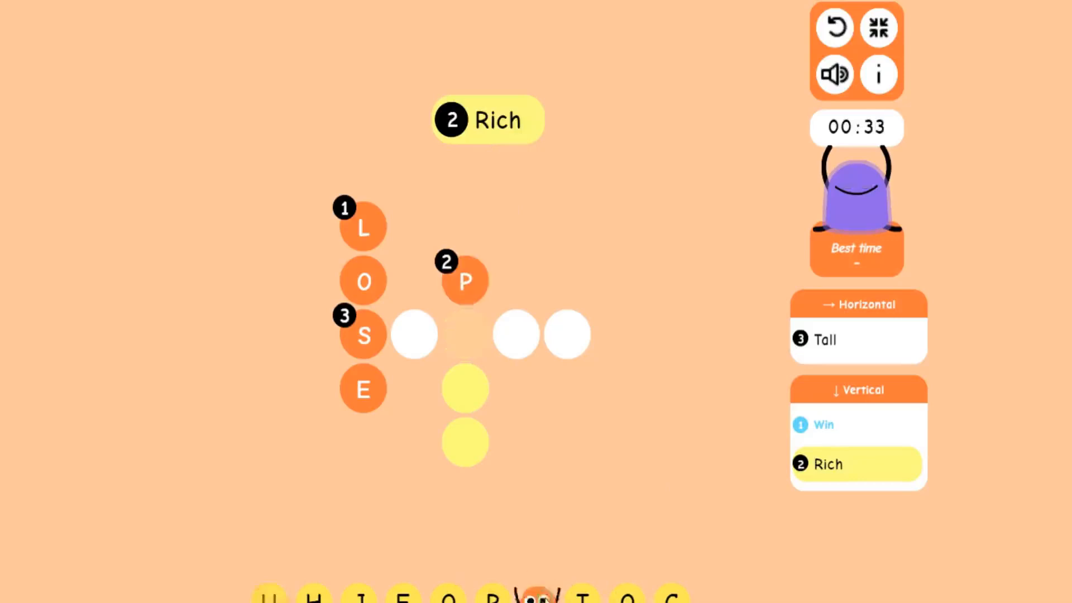
pyautogui.click(627, 597)
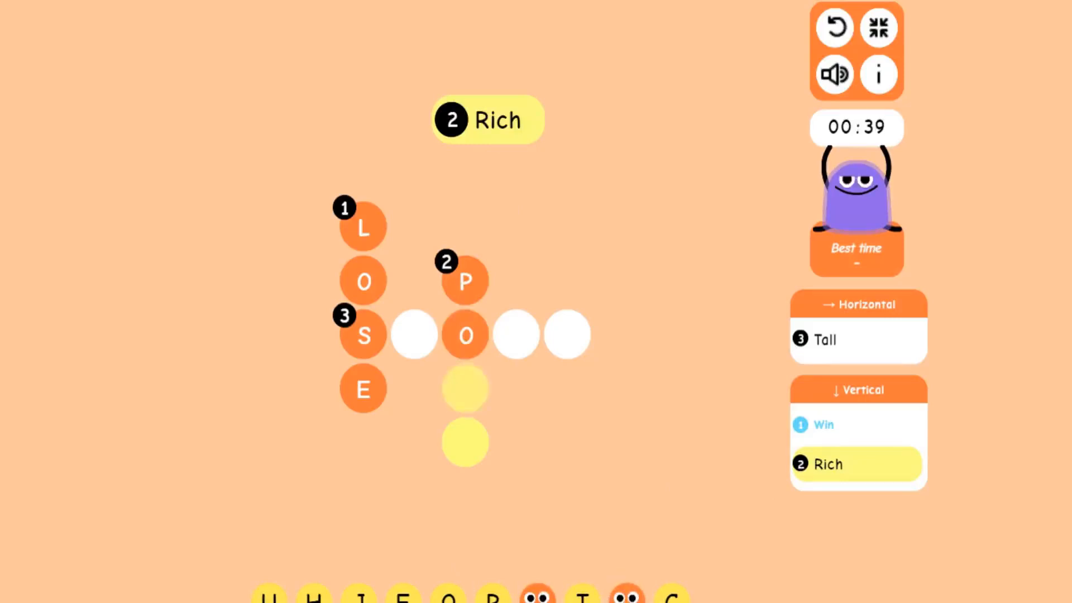
pyautogui.click(449, 596)
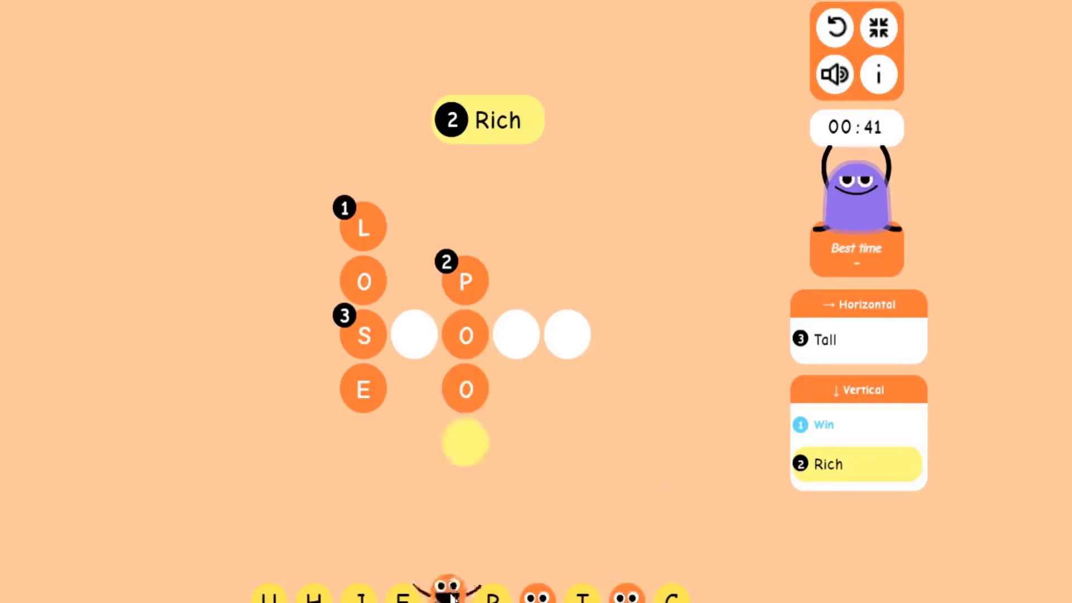
pyautogui.click(494, 597)
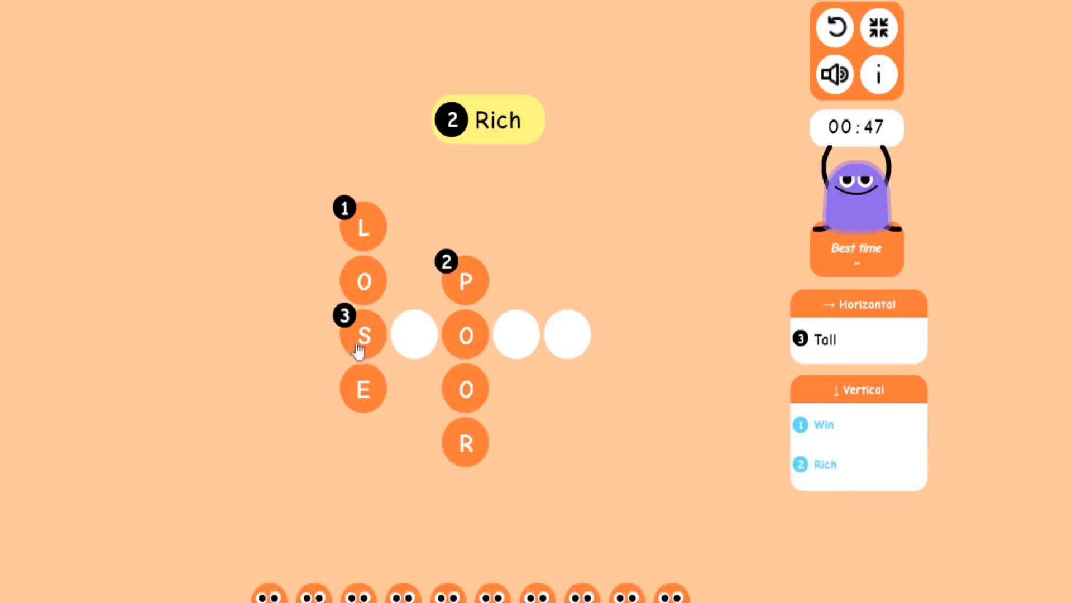
# Complete horizontal clue 3, Tall, by adding the missing letters H, R and T of SHORT
pyautogui.click(343, 332)
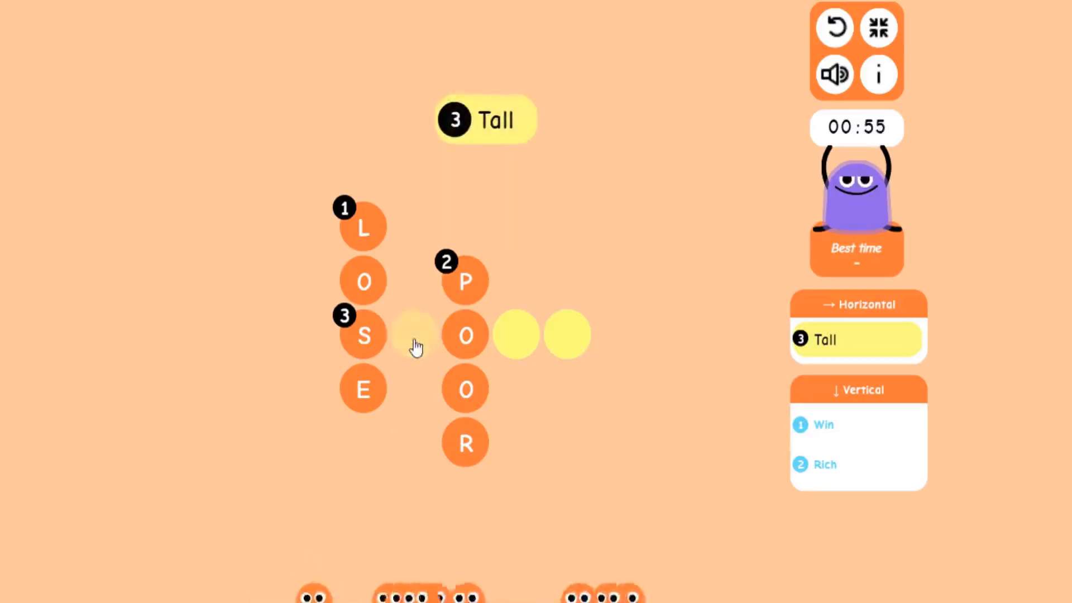
pyautogui.write('h')
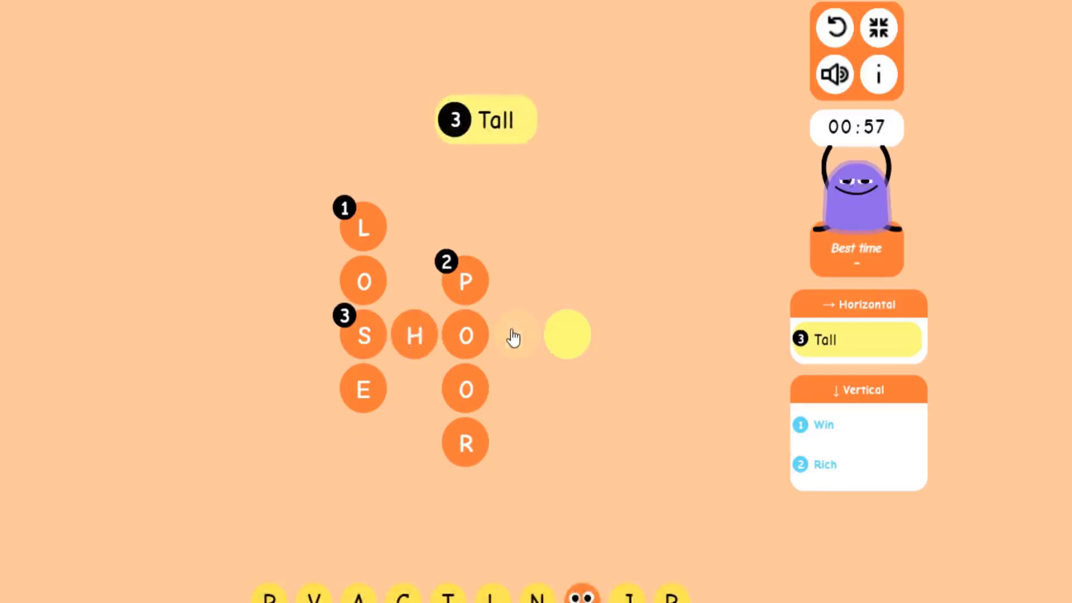
pyautogui.write('r')
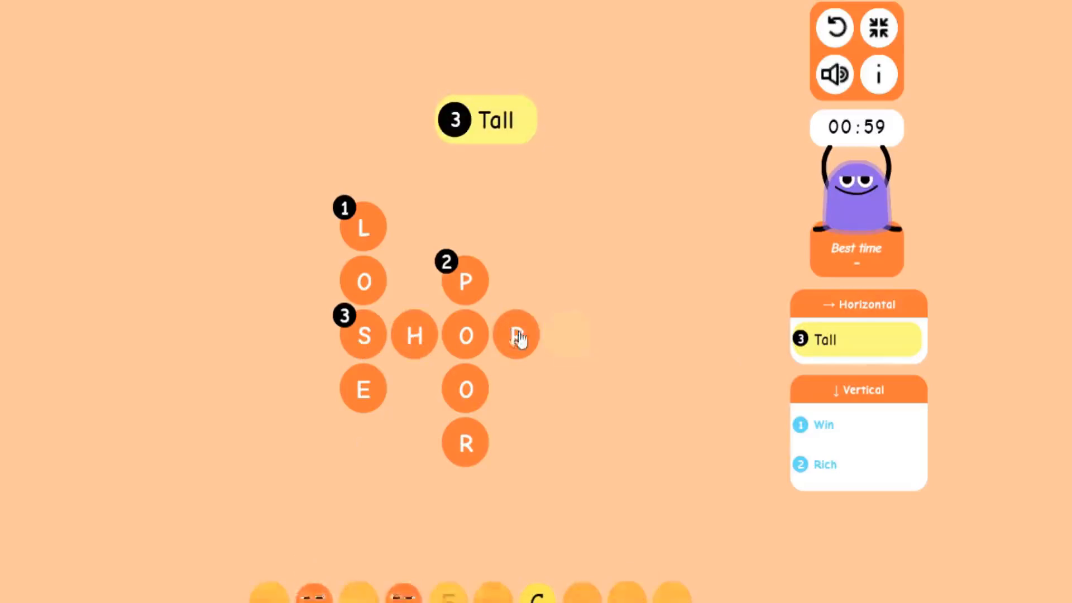
pyautogui.write('t')
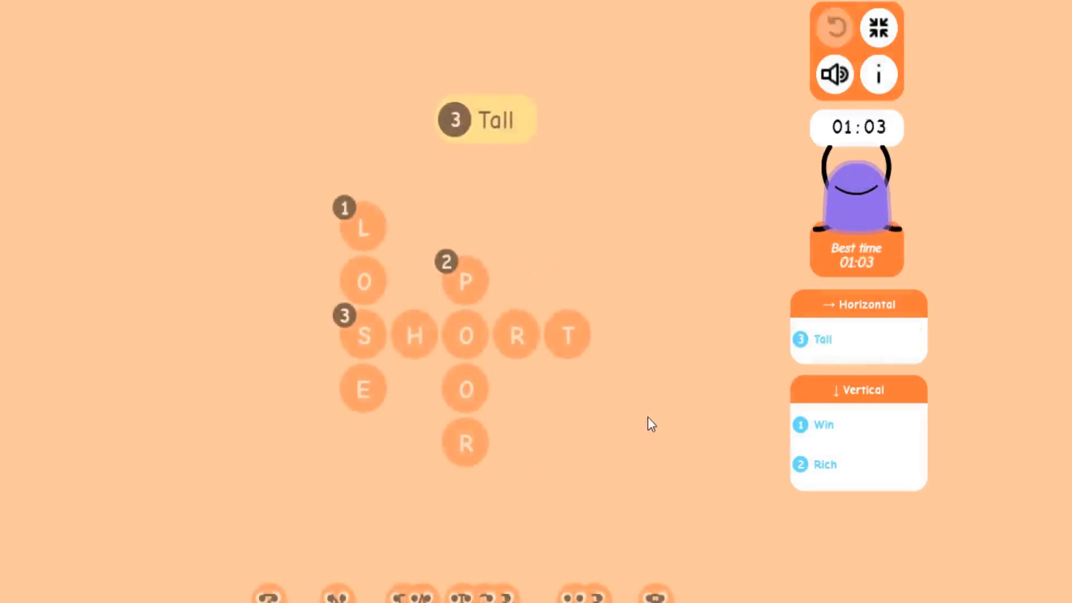
# Leave the Crosswords game and return to the playable games on the ANTONYMS activity page
pyautogui.press('Escape')
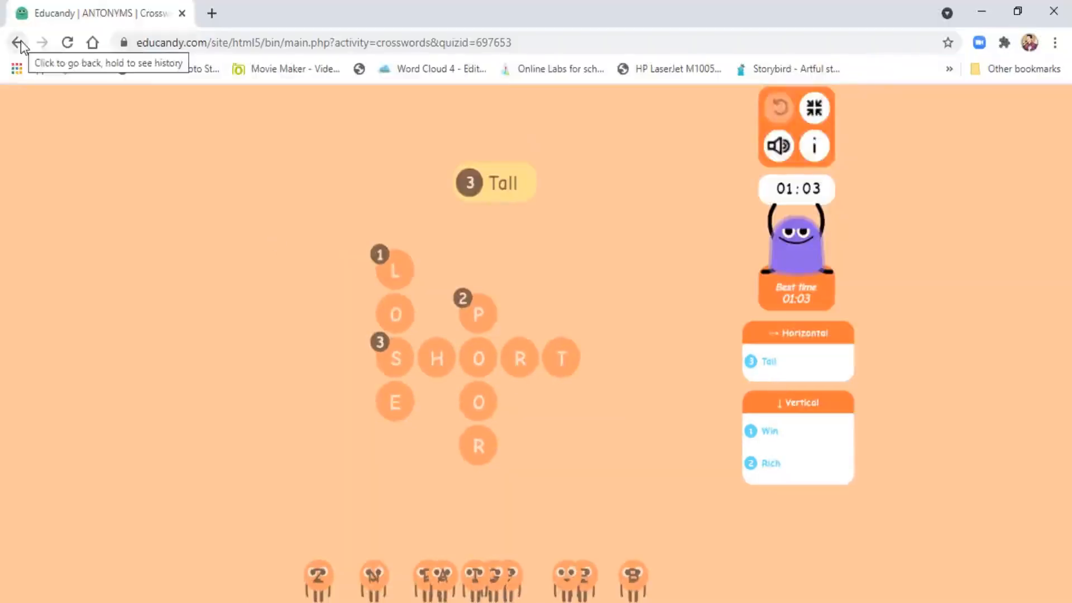
pyautogui.click(19, 43)
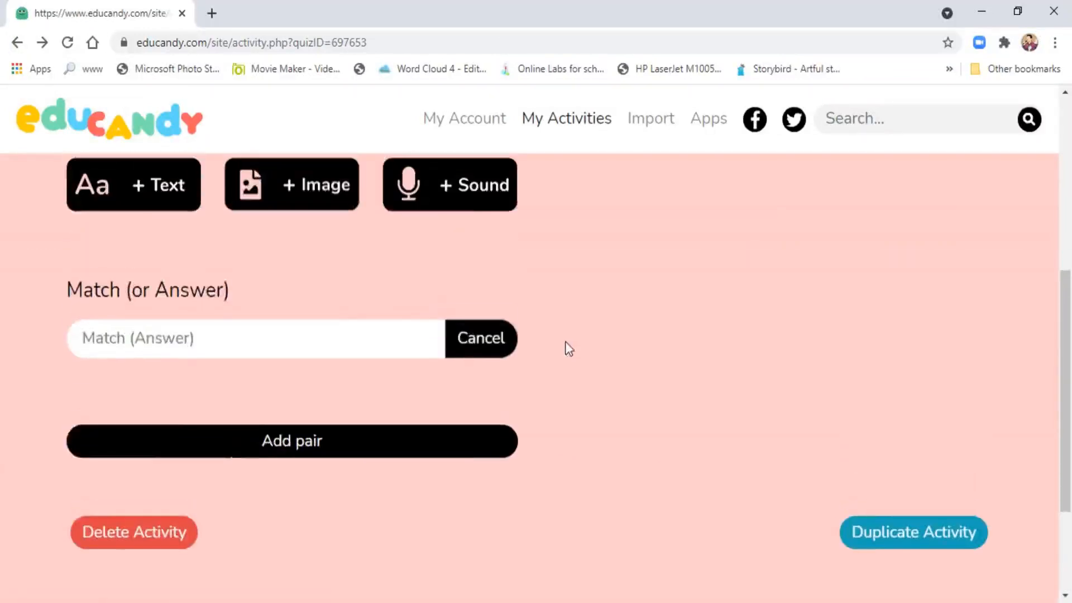
pyautogui.scroll(-10, 577, 347)
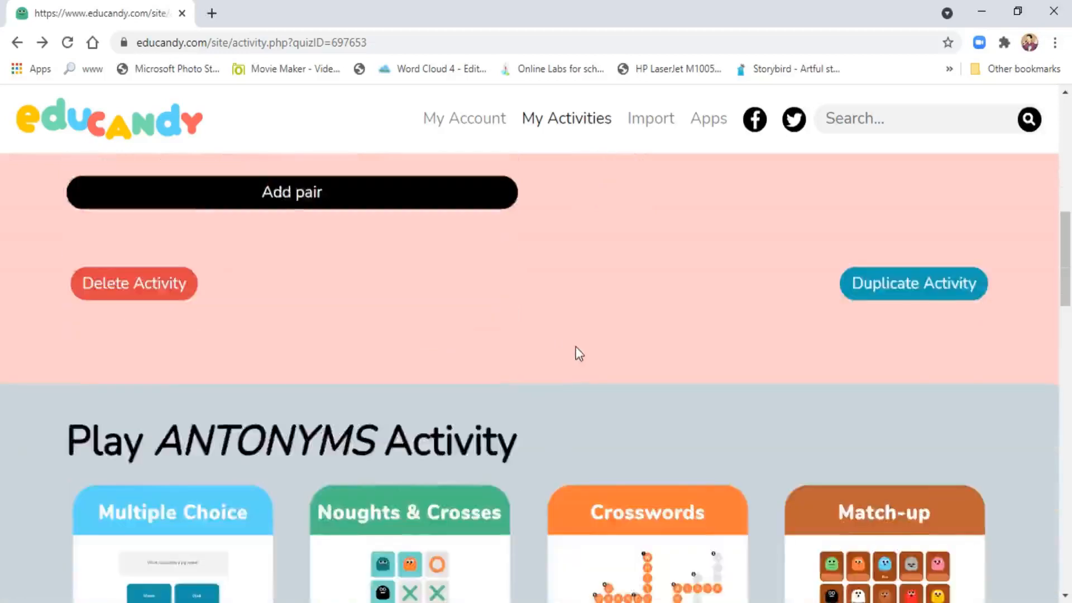
pyautogui.scroll(-3, 576, 354)
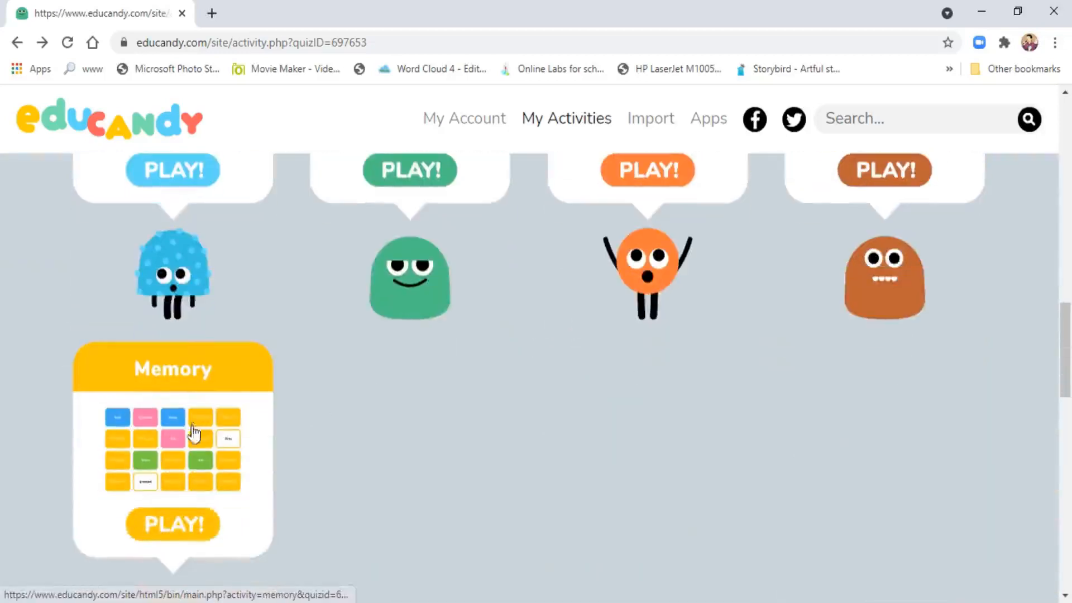
# Start the Memory game for the ANTONYMS activity and show it in full screen
pyautogui.click(183, 466)
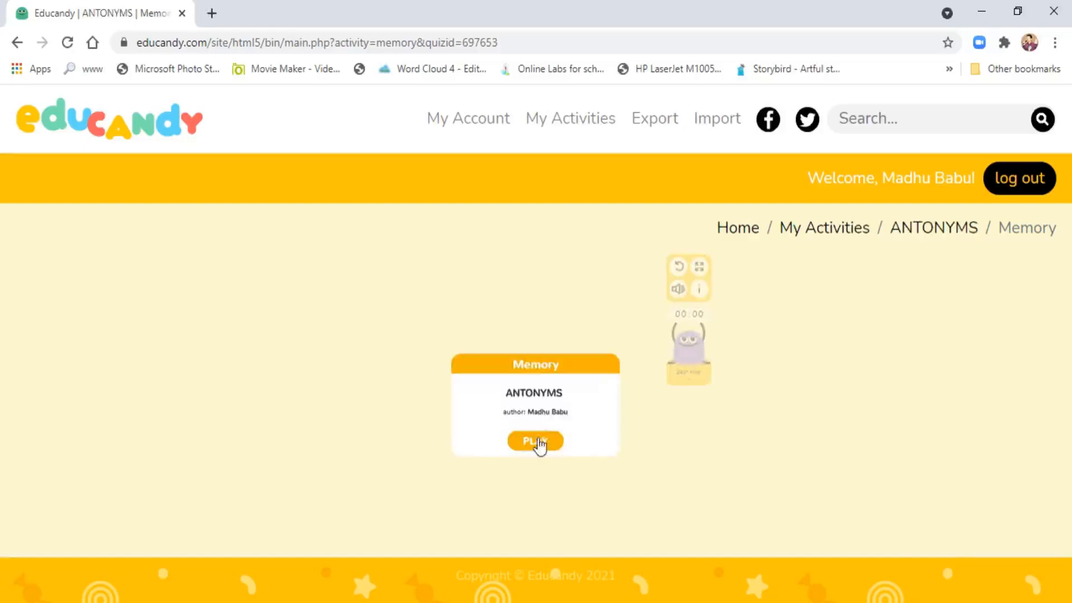
pyautogui.click(538, 442)
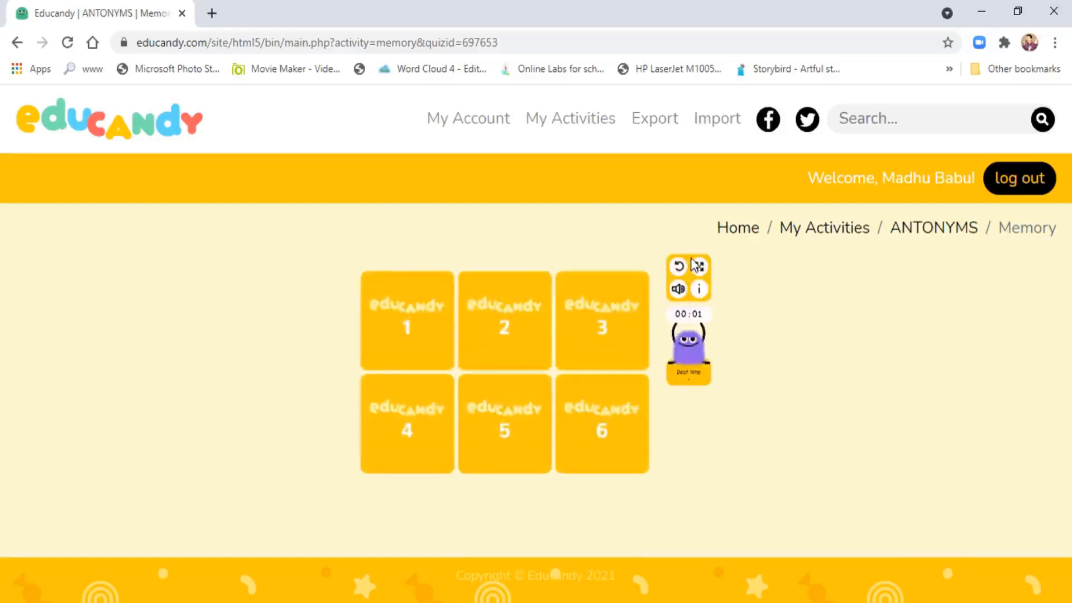
pyautogui.click(700, 268)
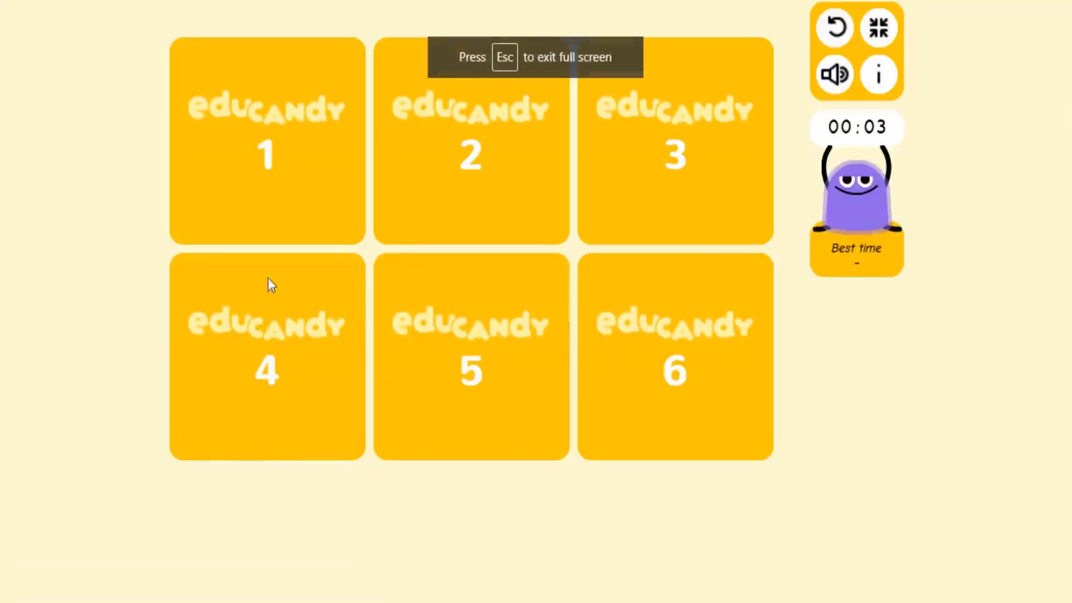
# Solve the Memory game by pairing the cards lose with Win, Short with Tall and Rich with Poor
pyautogui.click(273, 219)
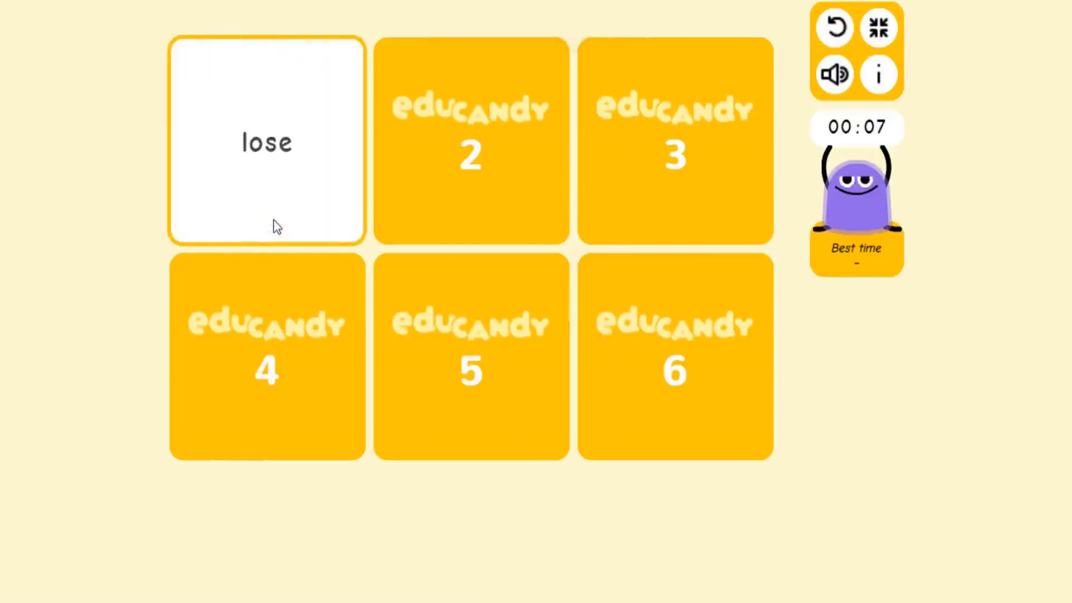
pyautogui.click(668, 163)
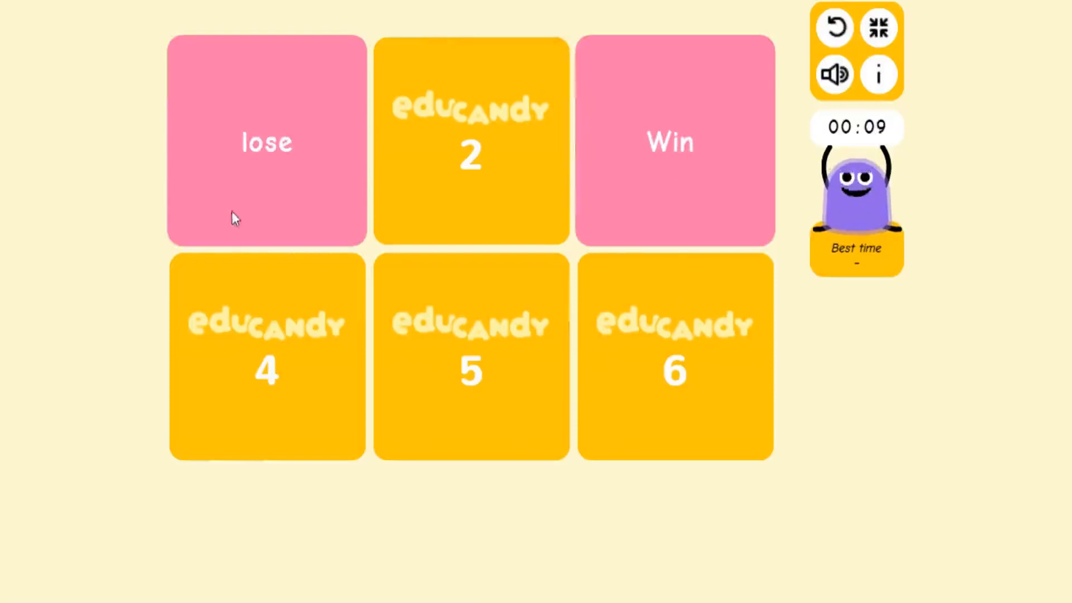
pyautogui.click(274, 359)
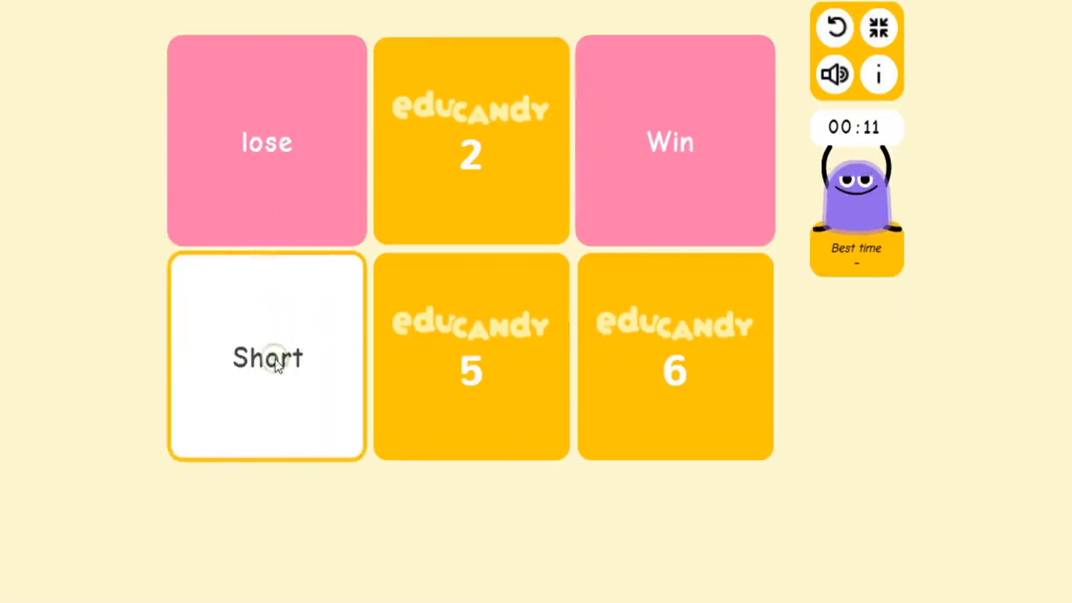
pyautogui.click(441, 173)
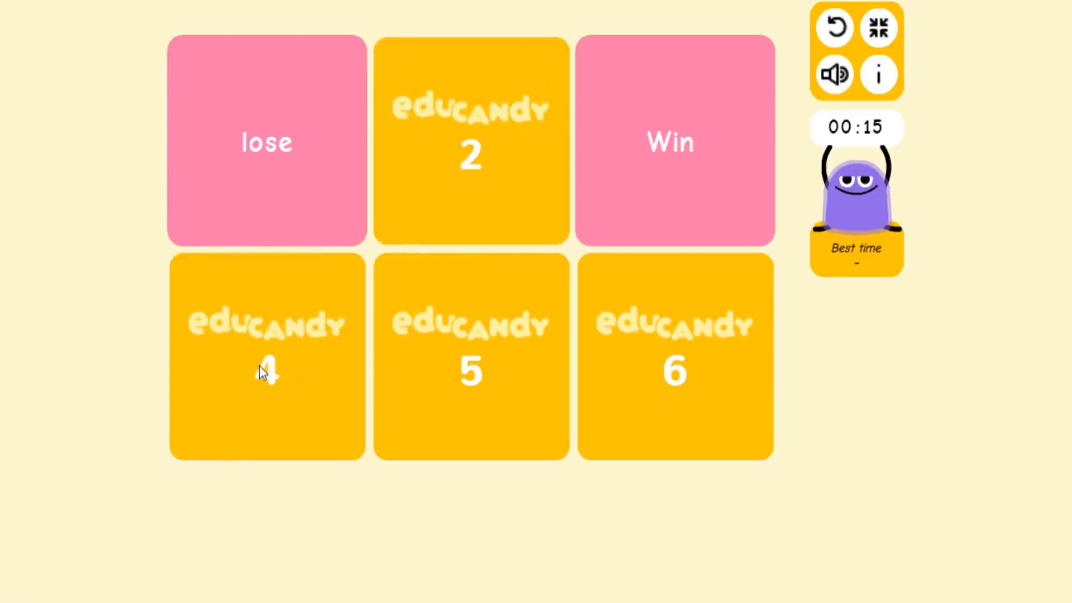
pyautogui.click(259, 365)
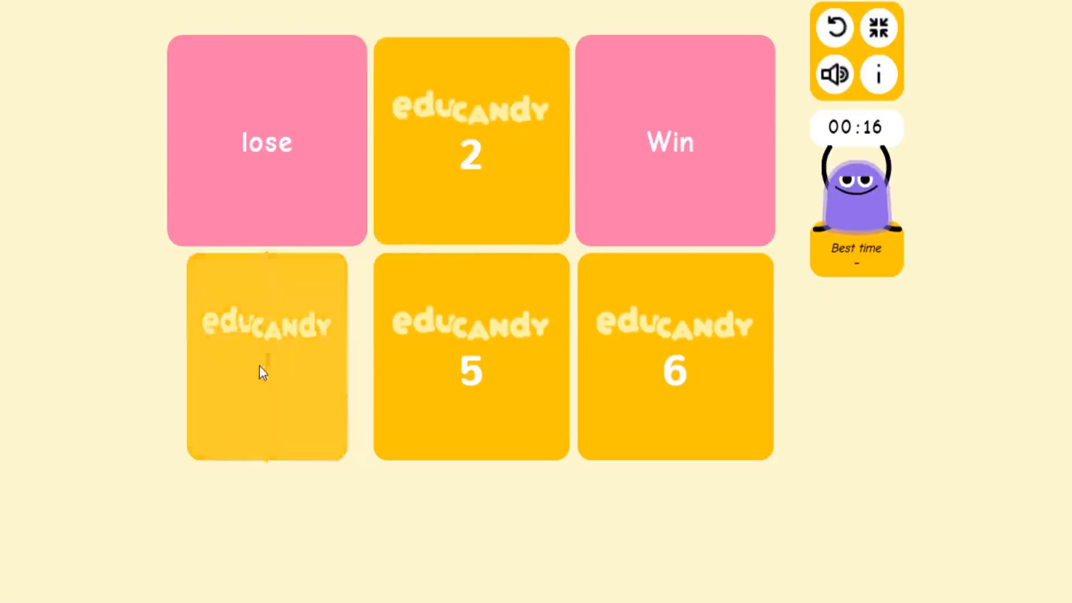
pyautogui.click(467, 363)
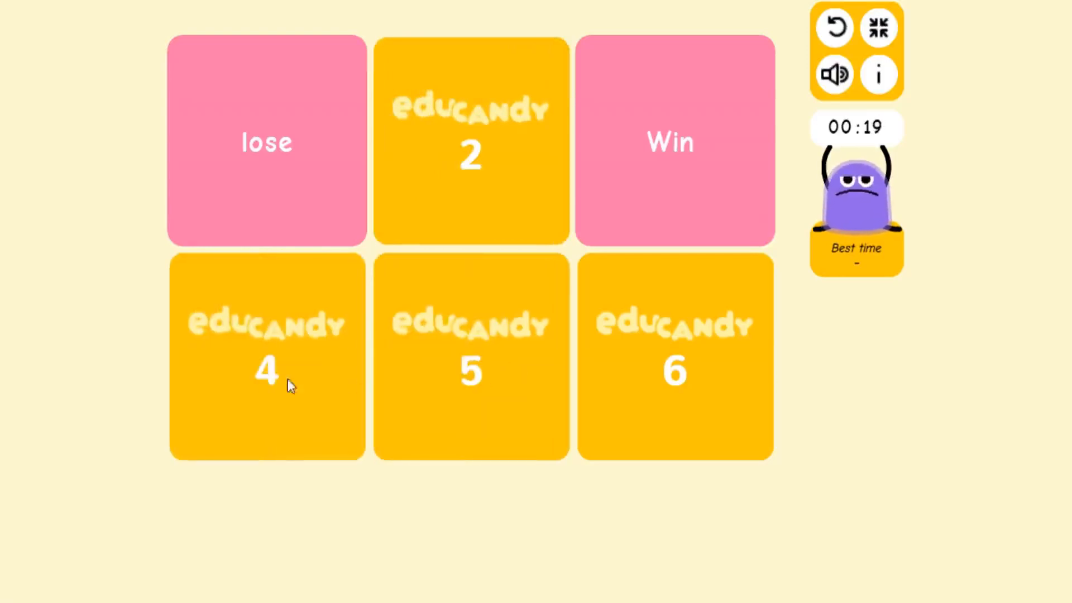
pyautogui.click(635, 363)
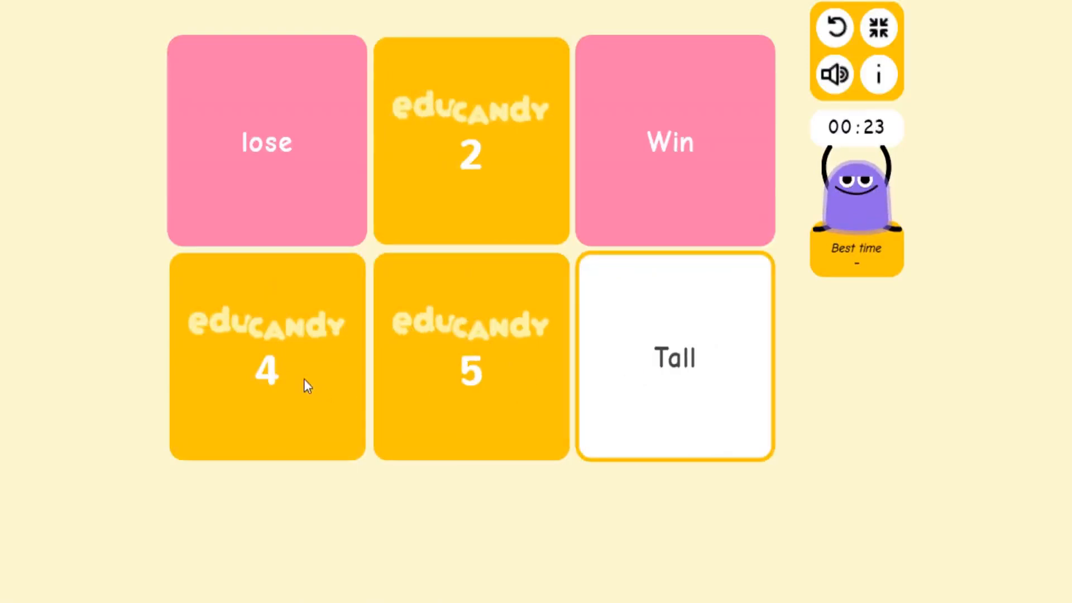
pyautogui.click(272, 373)
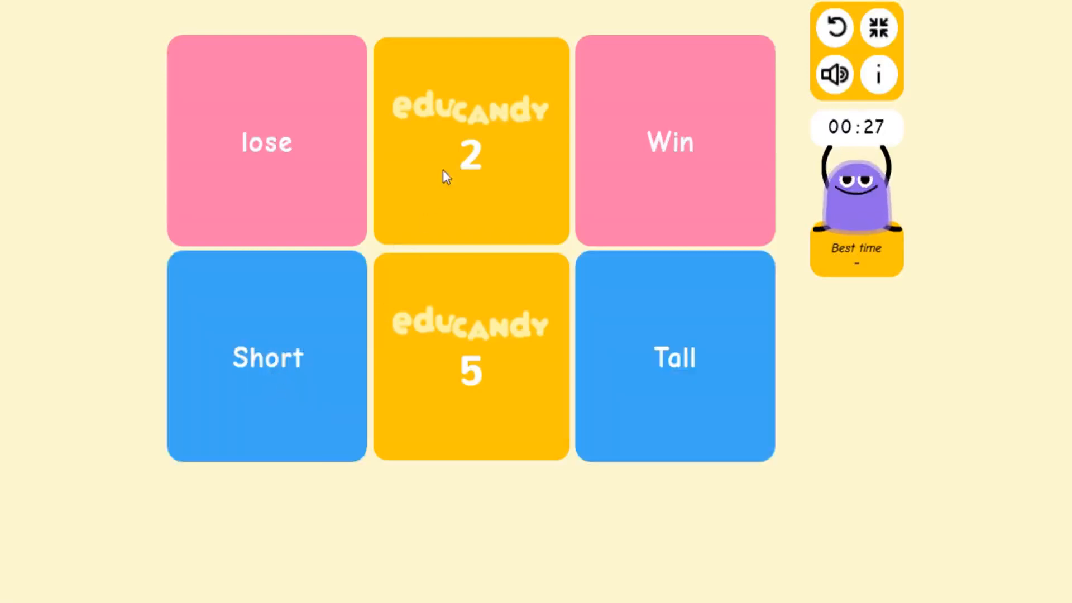
pyautogui.click(443, 169)
pyautogui.click(478, 368)
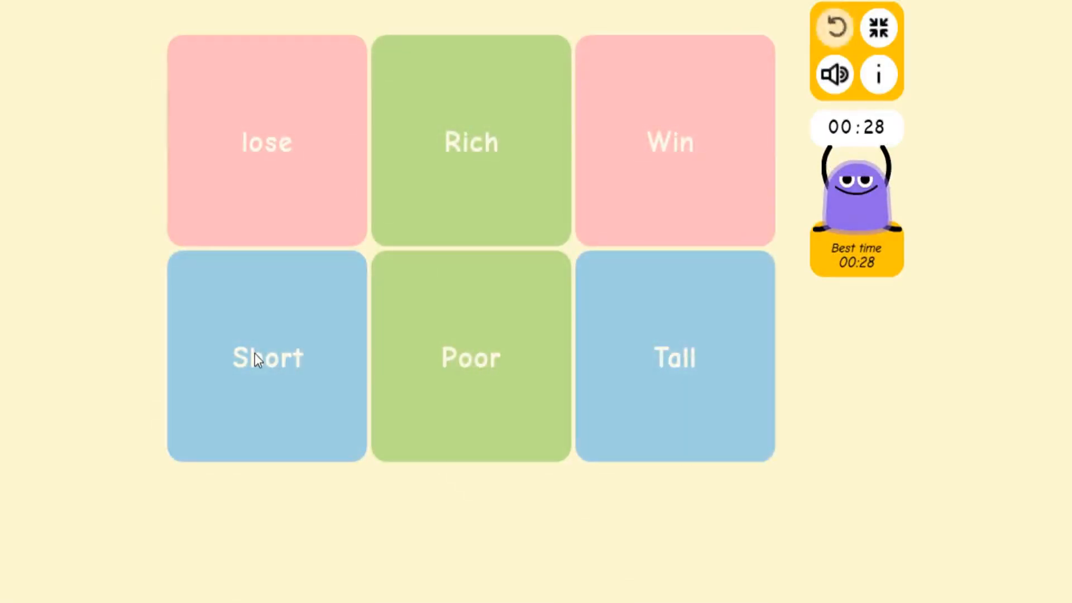
# Leave the Memory game and return to the ANTONYMS activity page
pyautogui.scroll(-1, 254, 352)
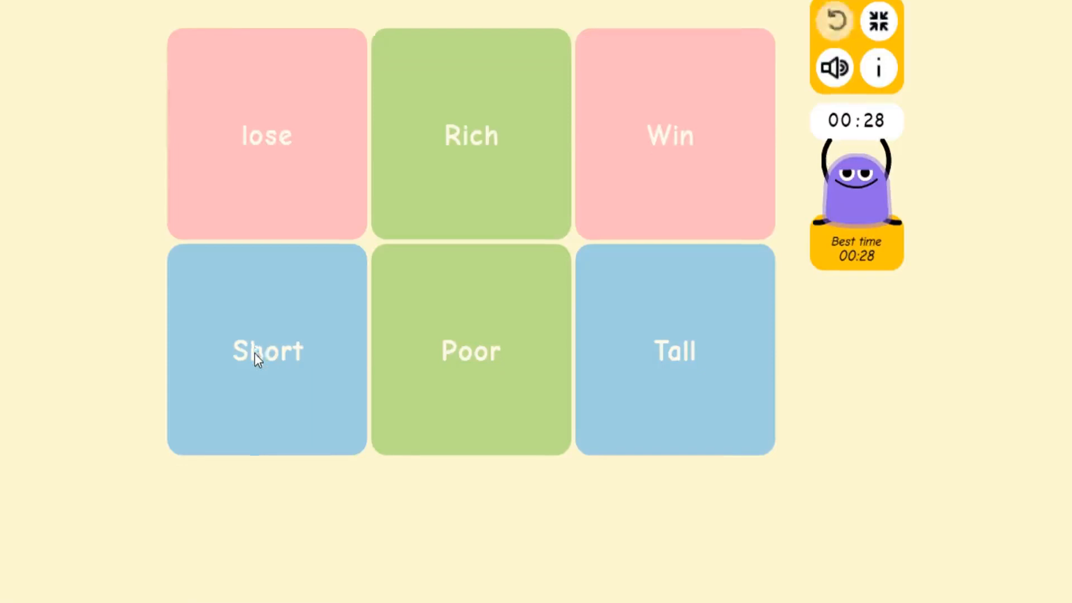
pyautogui.press('Escape')
pyautogui.click(17, 43)
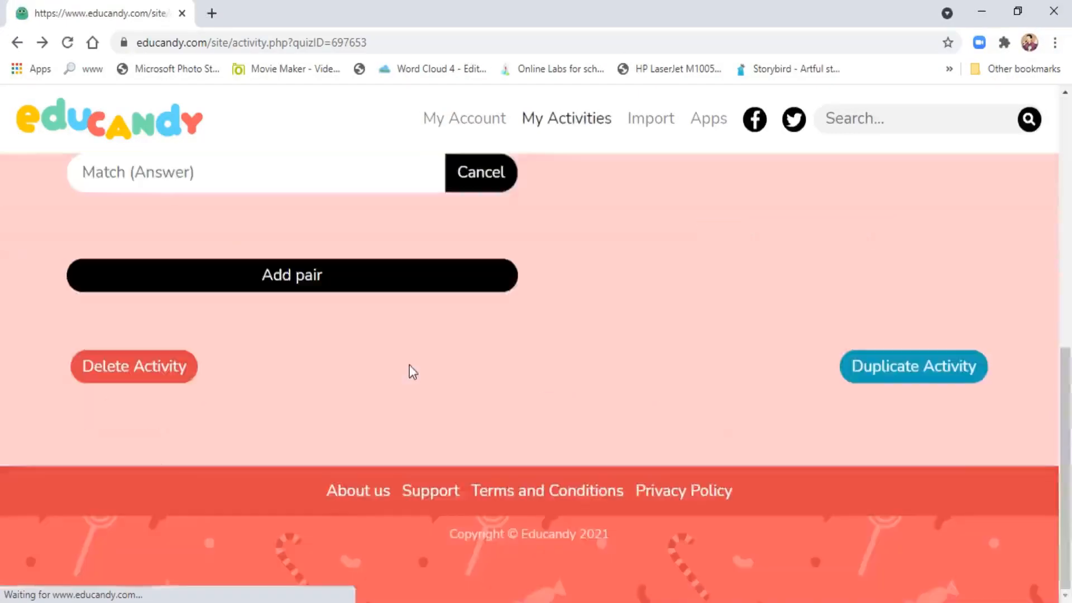
# Start the Multiple Choice game for the ANTONYMS activity and show it in full screen
pyautogui.scroll(2, 410, 366)
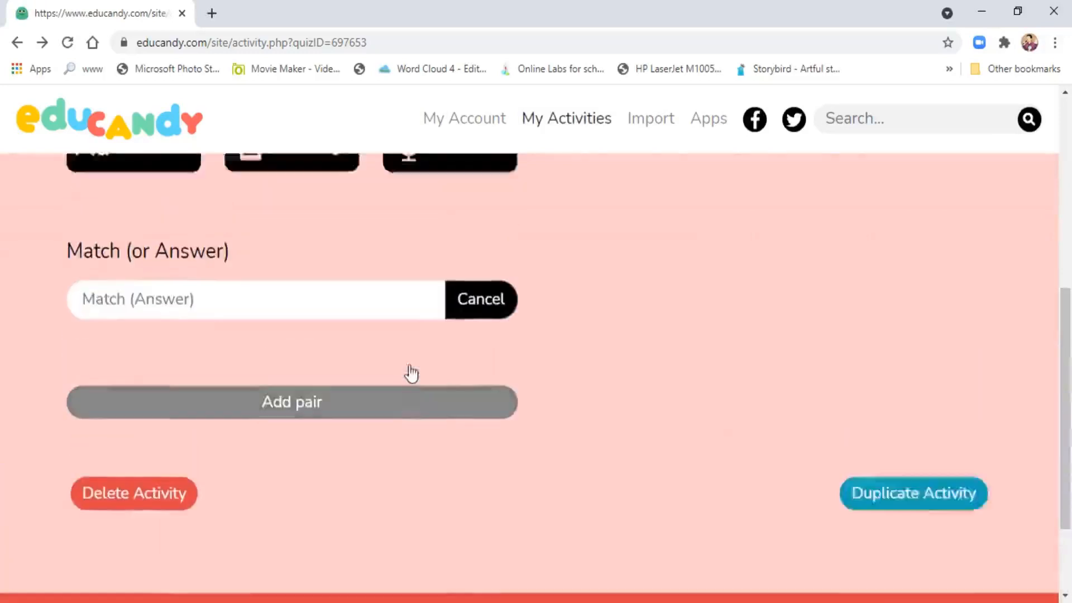
pyautogui.scroll(1, 410, 366)
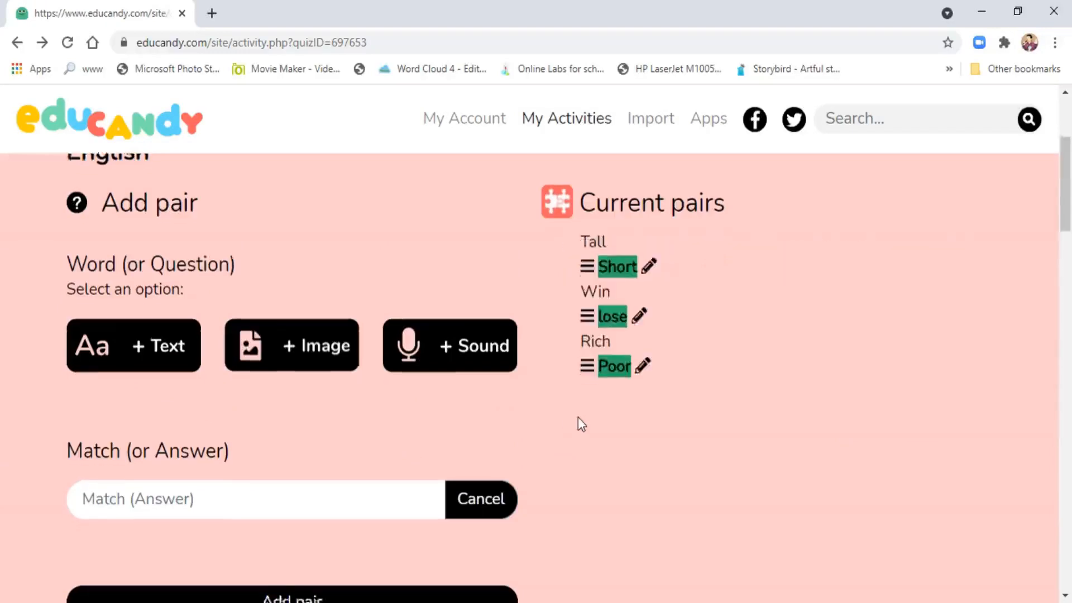
pyautogui.scroll(-10, 578, 417)
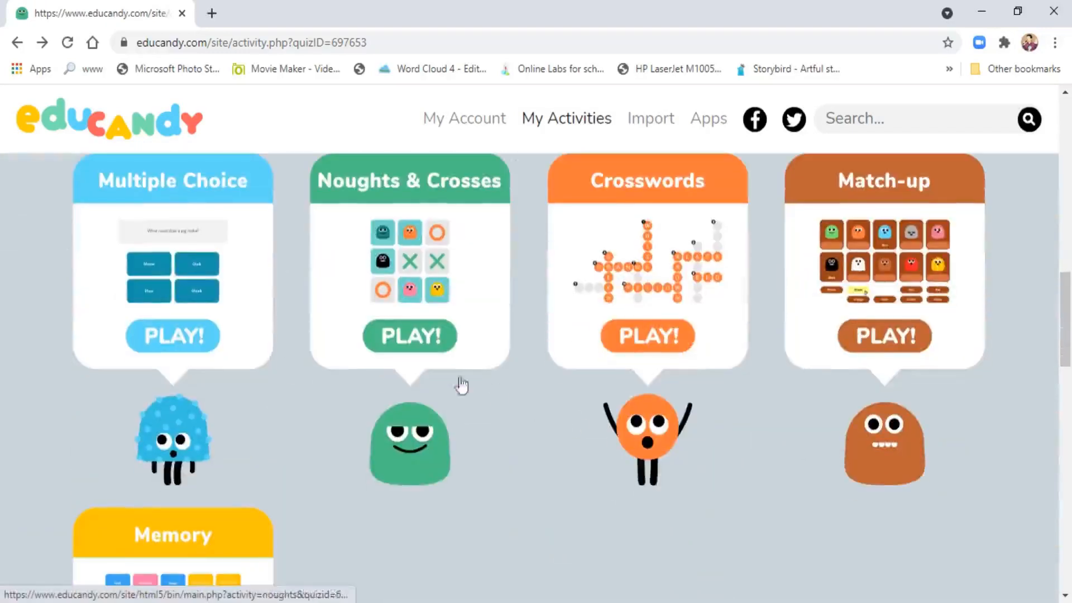
pyautogui.click(186, 351)
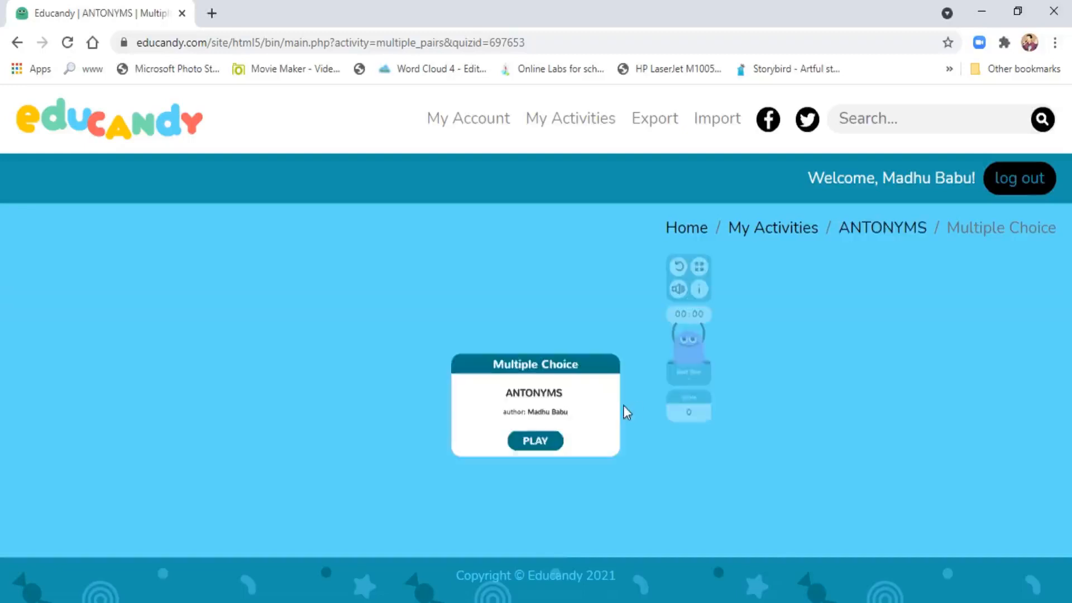
pyautogui.click(526, 446)
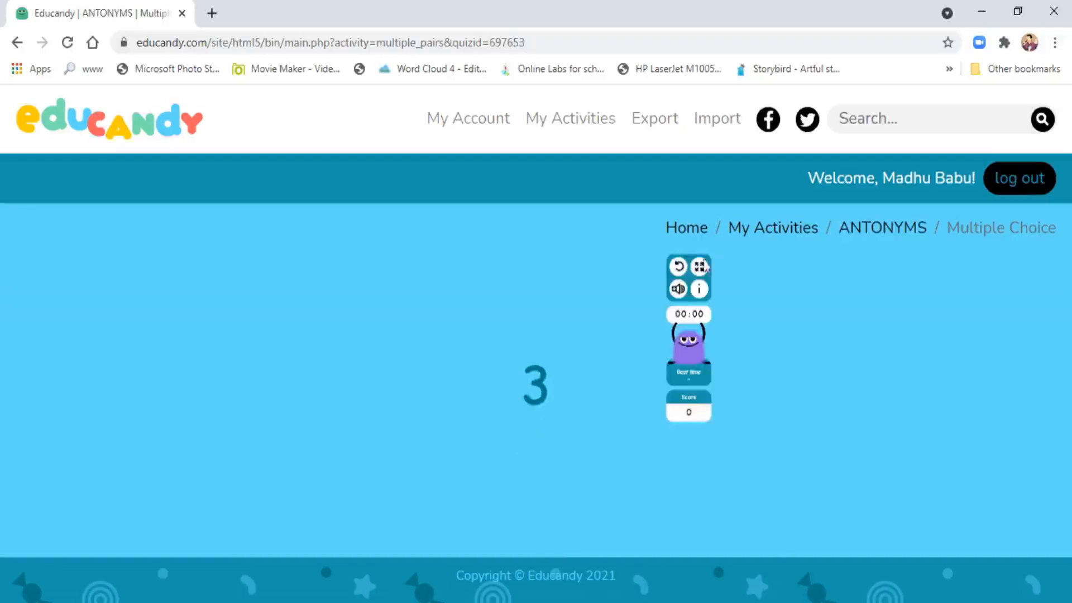
pyautogui.click(702, 267)
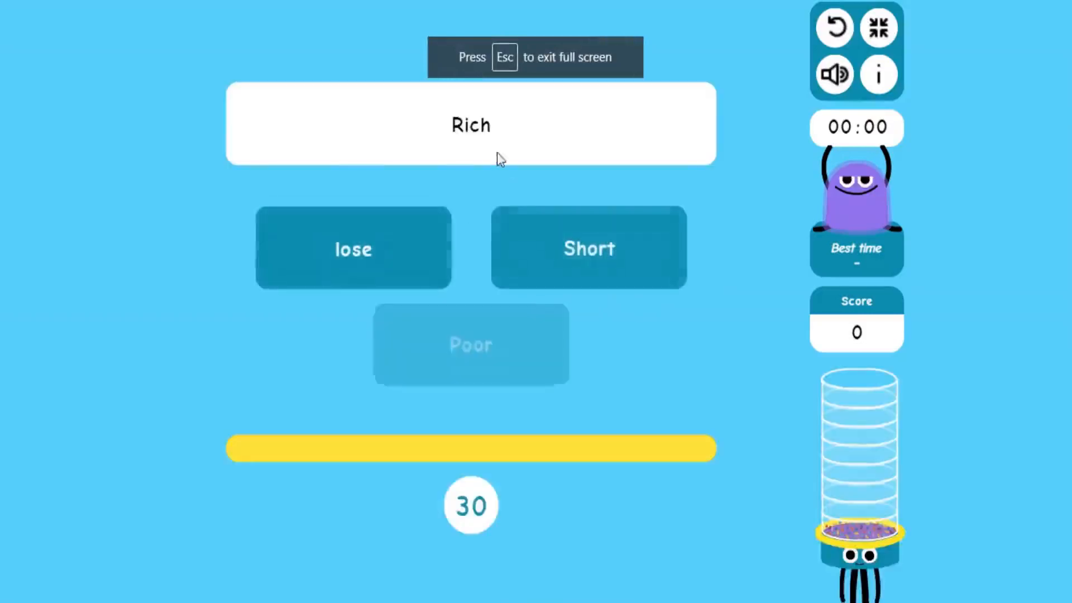
# Answer the Multiple Choice questions with Poor for Rich, Short for Tall and lose for Win
pyautogui.click(481, 362)
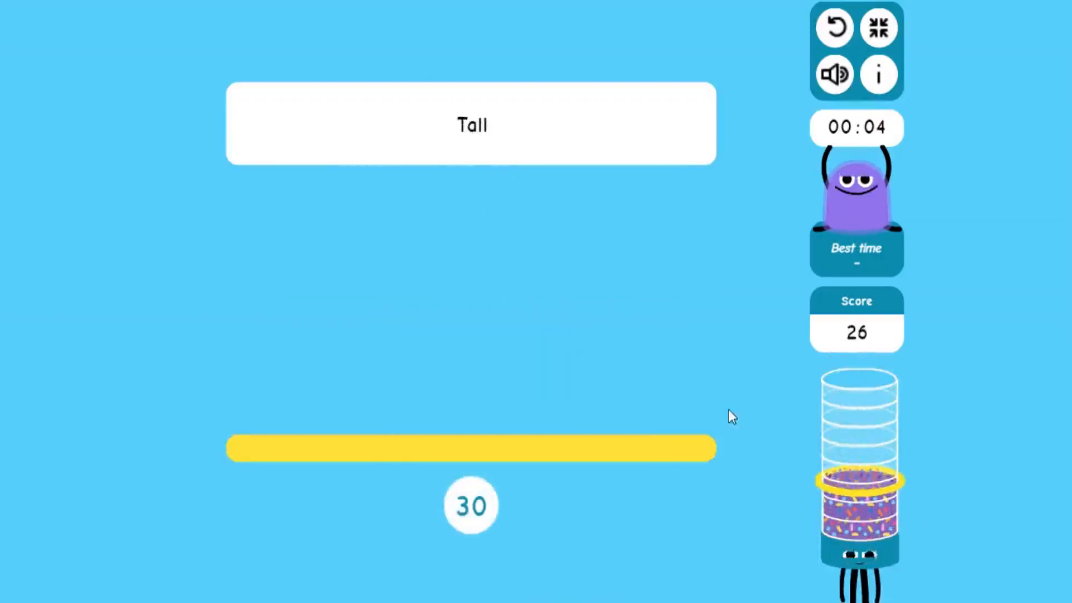
pyautogui.click(380, 246)
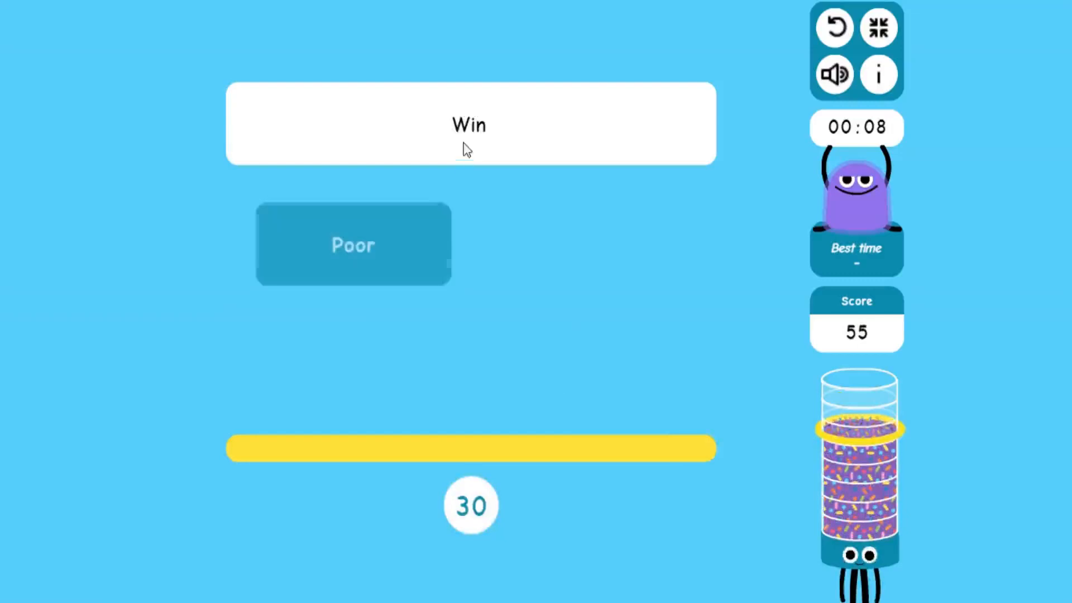
pyautogui.click(574, 256)
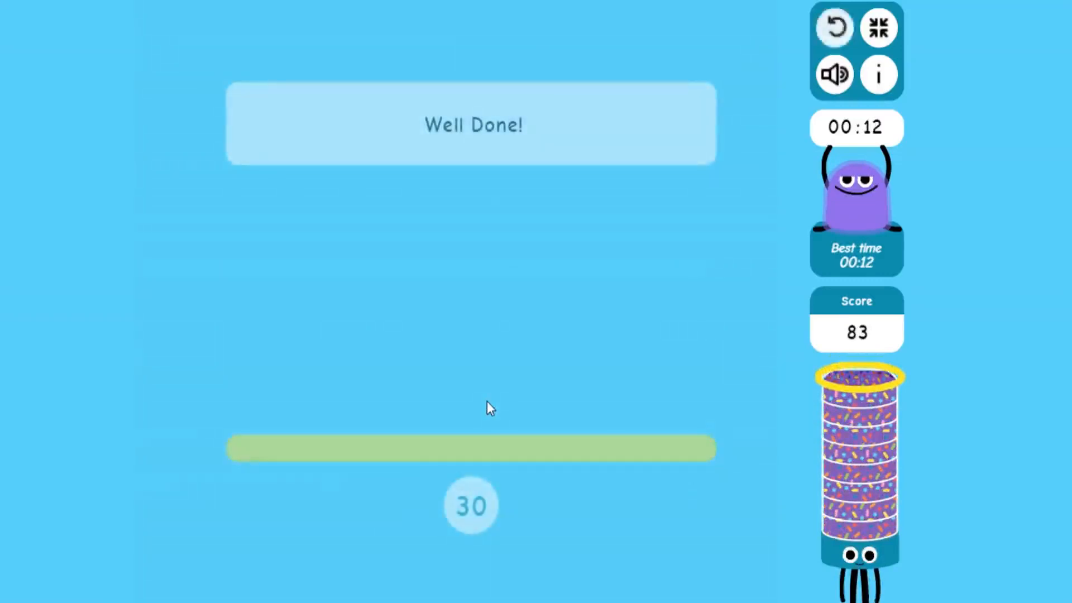
# Leave the full-screen Multiple Choice game and return to the ANTONYMS activity page
pyautogui.press('Escape')
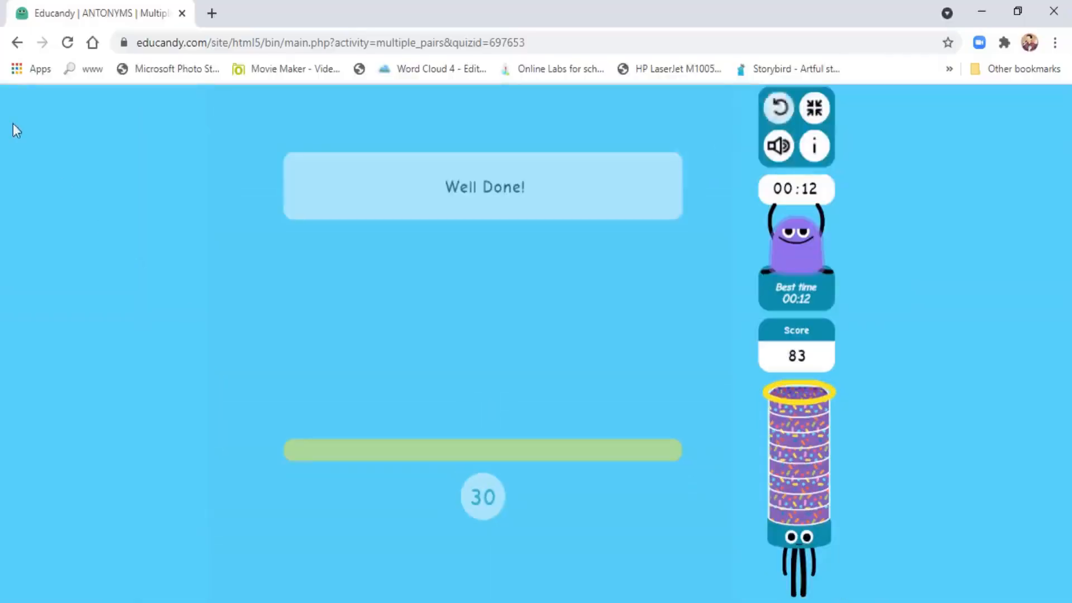
pyautogui.click(17, 43)
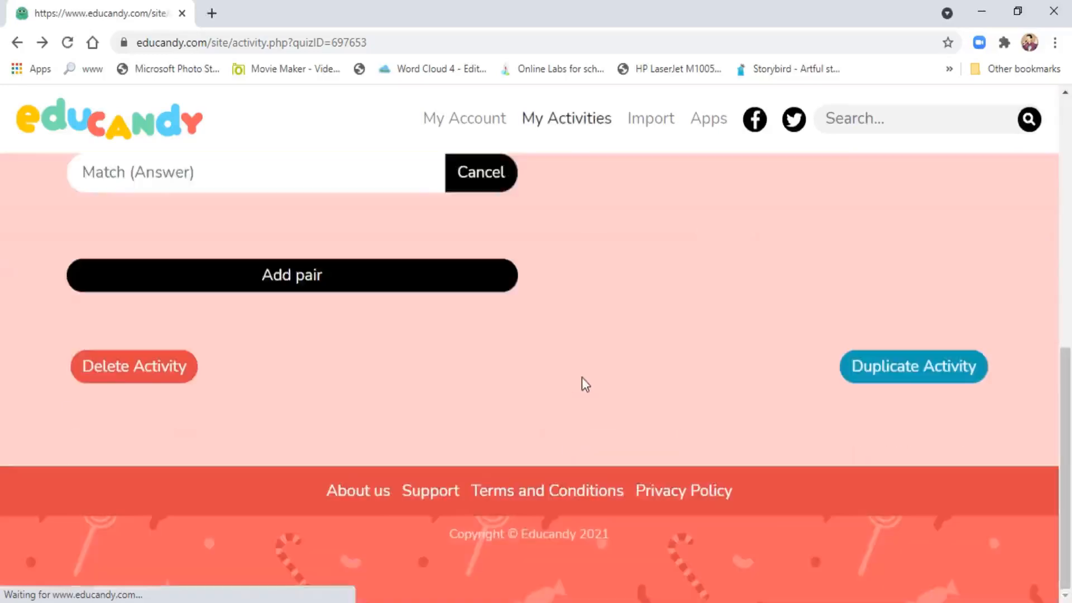
pyautogui.scroll(6, 584, 383)
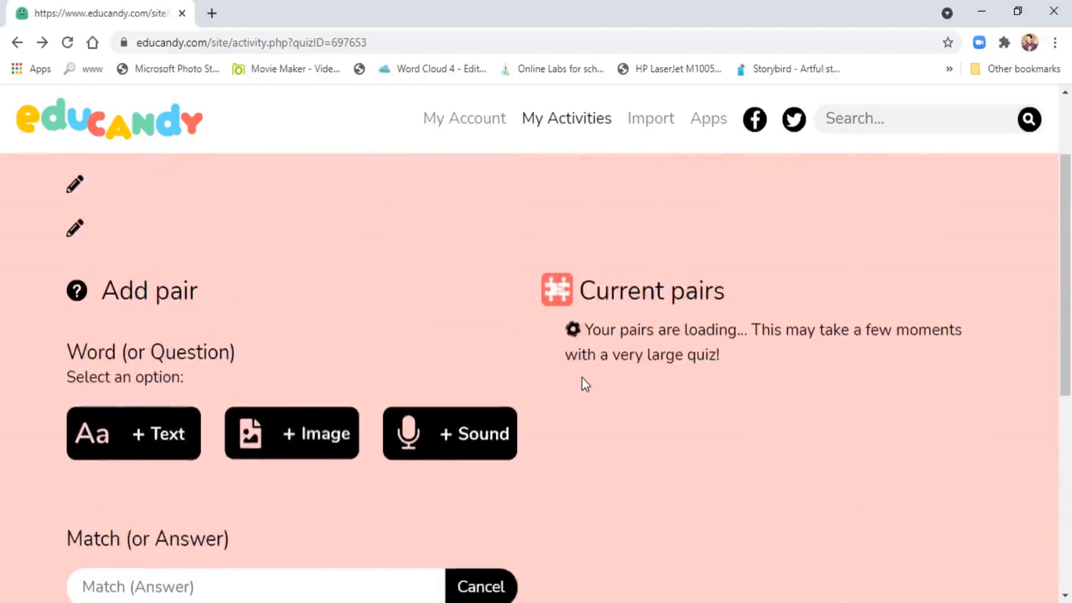
pyautogui.scroll(-1, 583, 380)
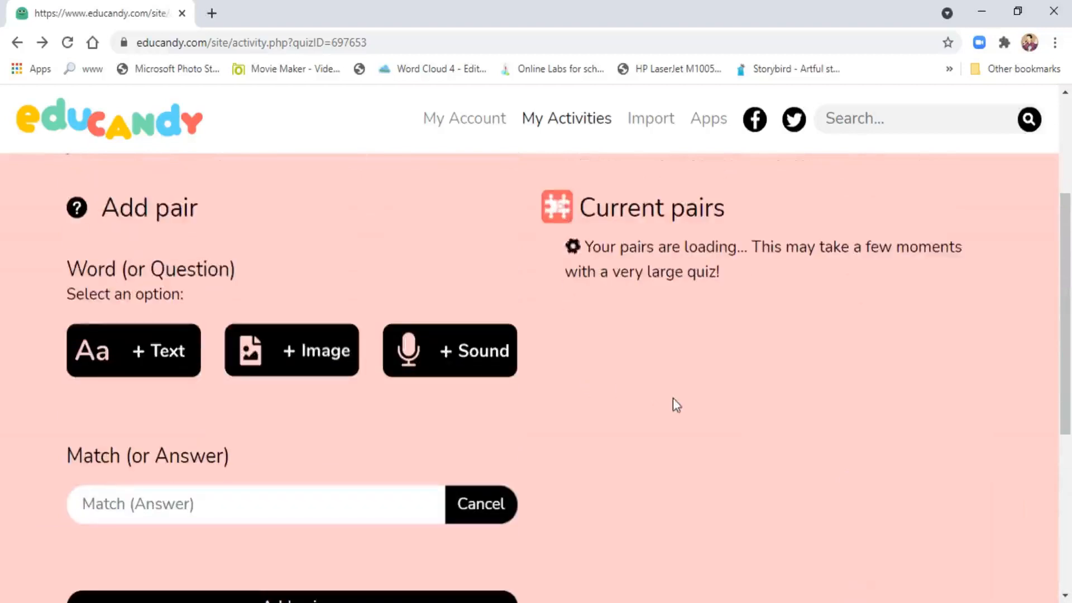
pyautogui.scroll(-4, 673, 413)
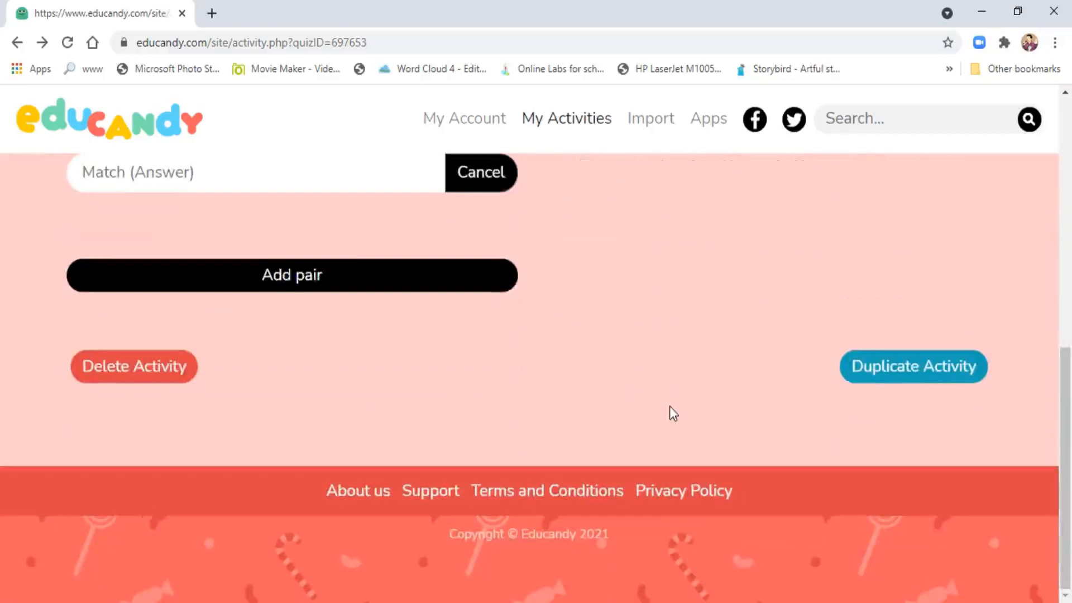
pyautogui.scroll(8, 669, 407)
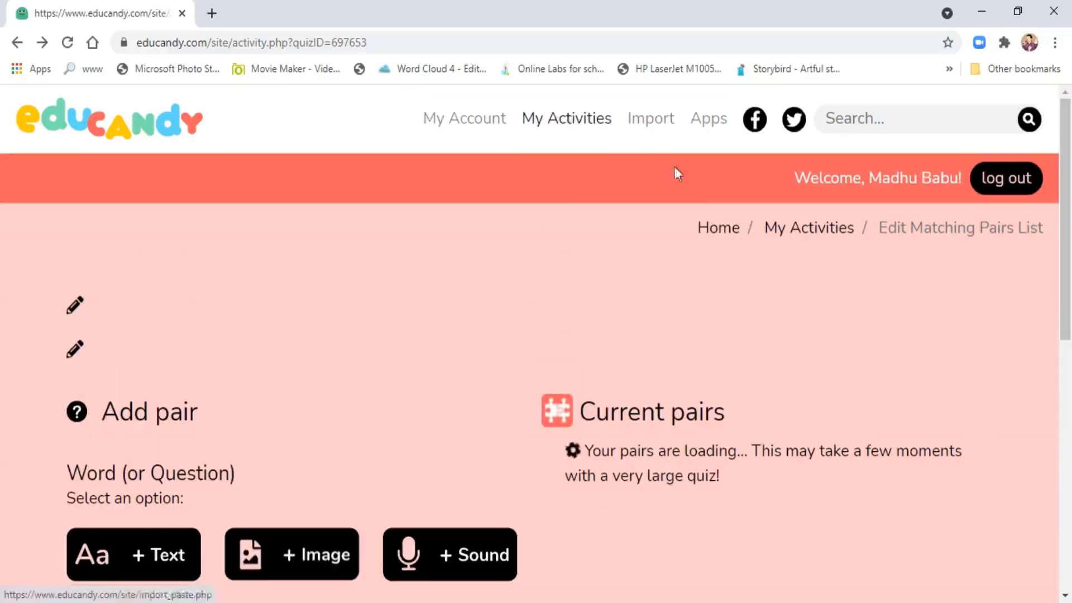
# Leave the ANTONYMS matching pairs list through the Home link to reach the My Activities overview
pyautogui.click(718, 230)
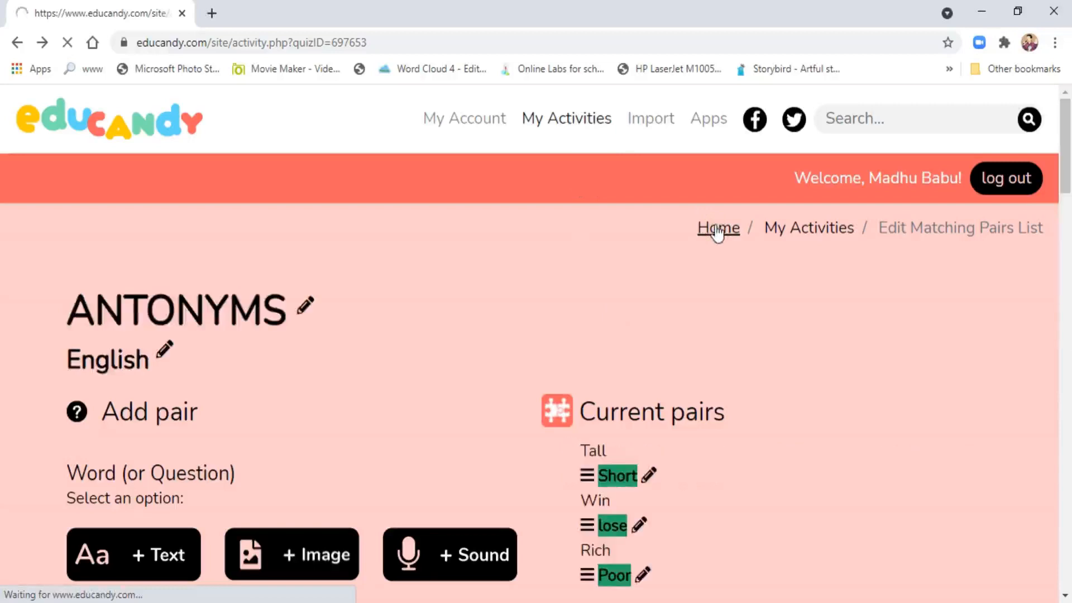
pyautogui.scroll(-4, 648, 333)
pyautogui.scroll(3, 648, 333)
pyautogui.scroll(1, 648, 329)
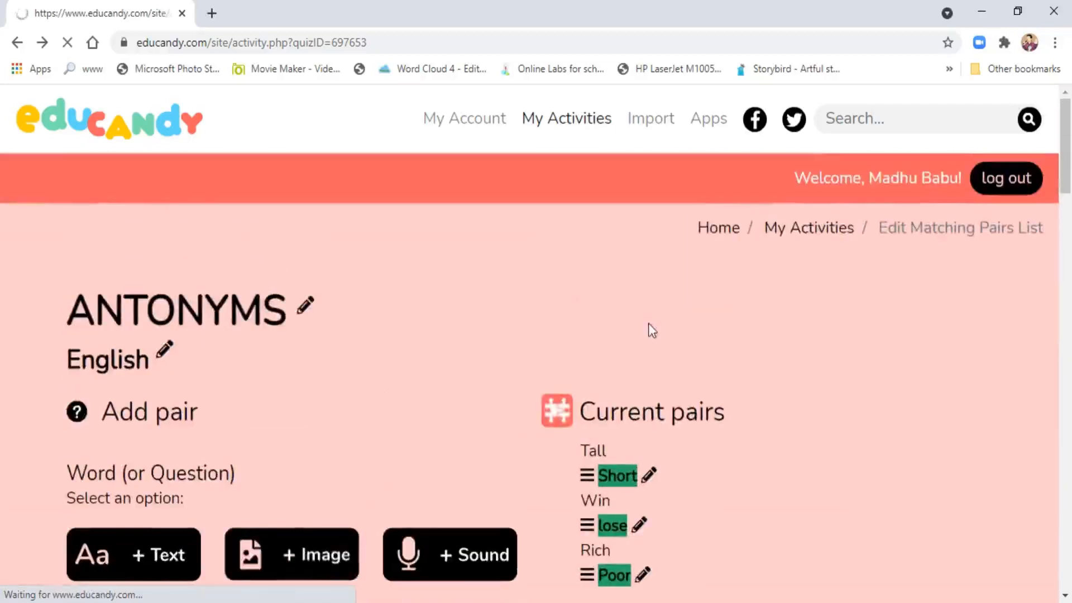
pyautogui.click(718, 229)
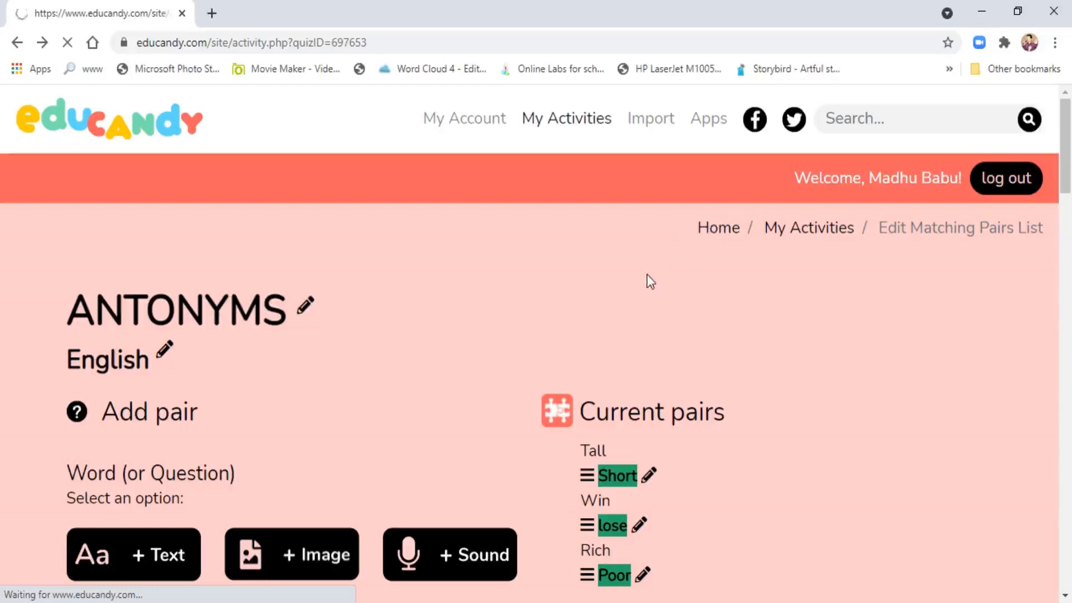
pyautogui.scroll(-12, 650, 281)
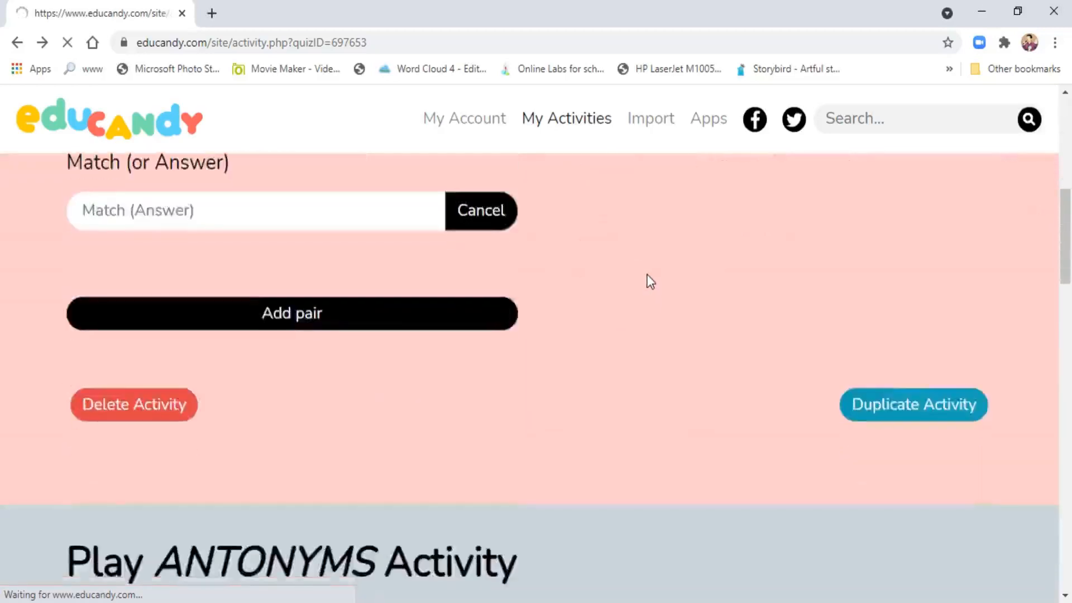
pyautogui.scroll(-12, 651, 281)
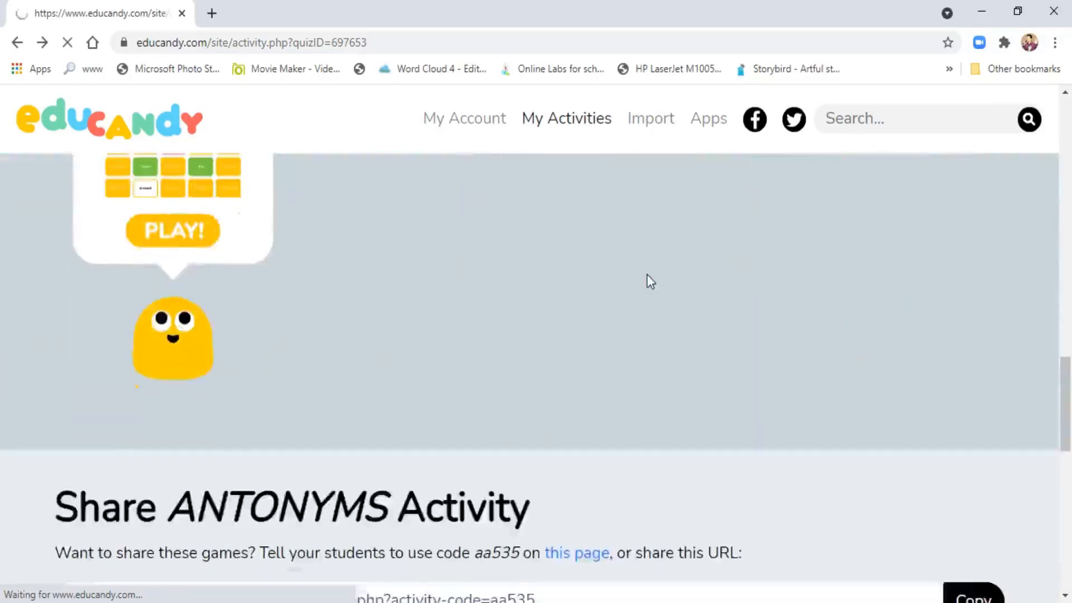
pyautogui.scroll(-8, 650, 281)
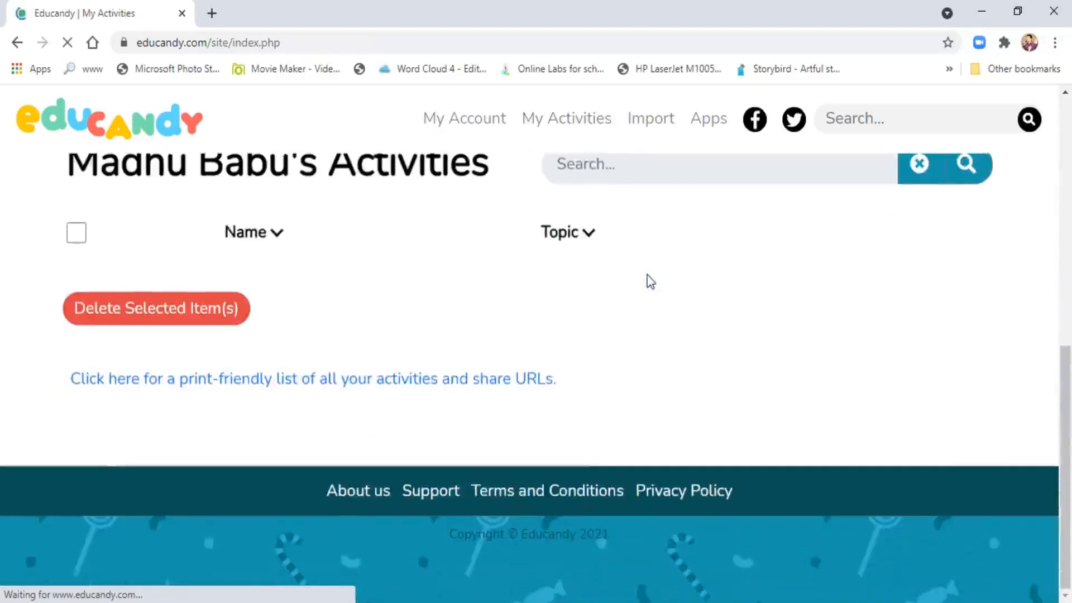
# Look through the My Activities page, from the list types on offer to the table of existing activities
pyautogui.scroll(9, 648, 273)
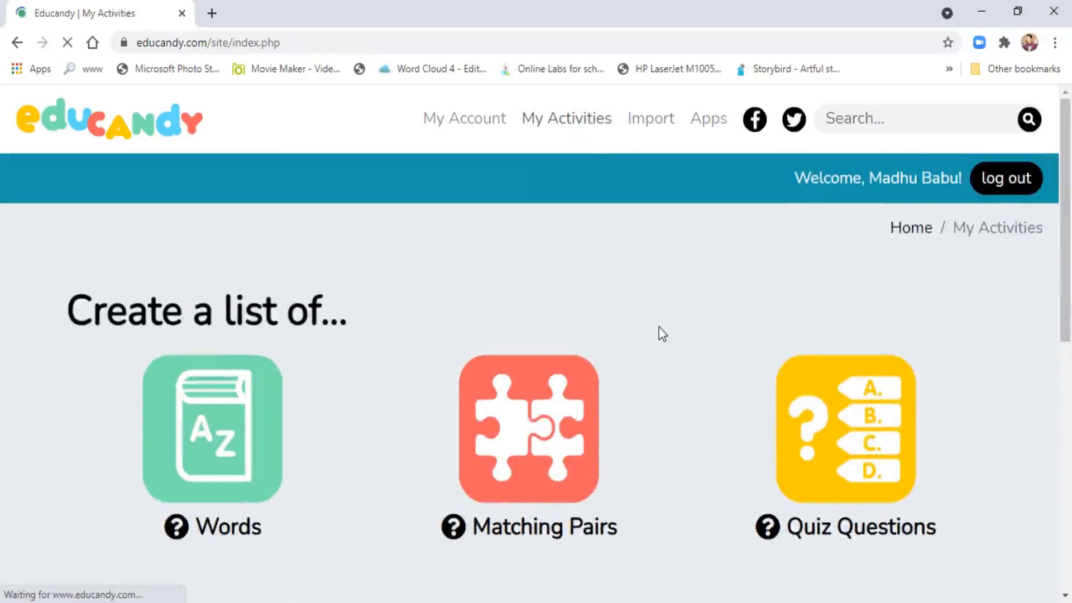
pyautogui.scroll(-7, 659, 329)
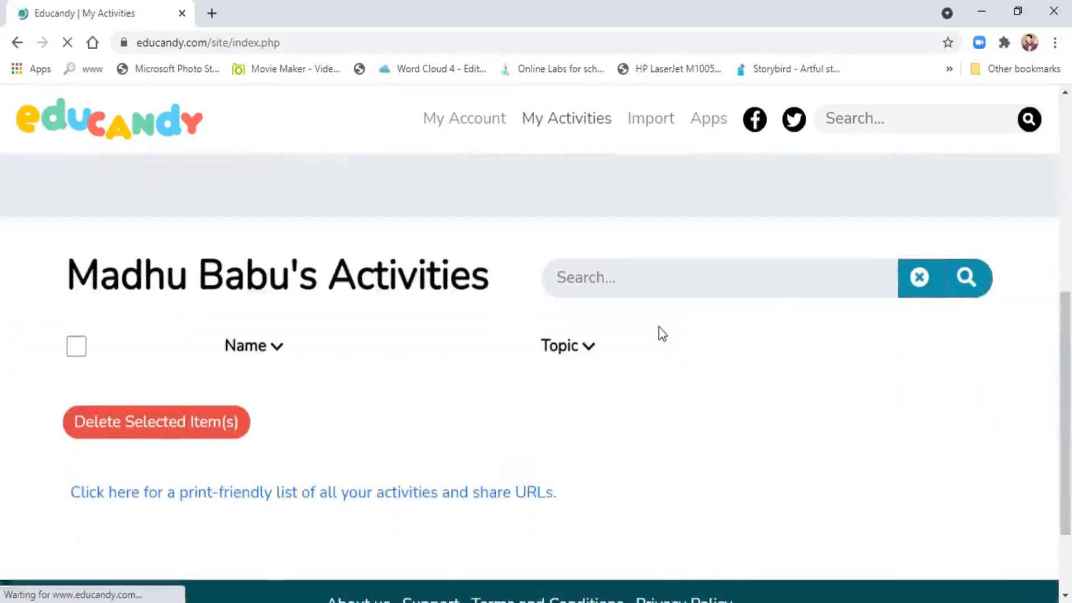
pyautogui.scroll(3, 661, 333)
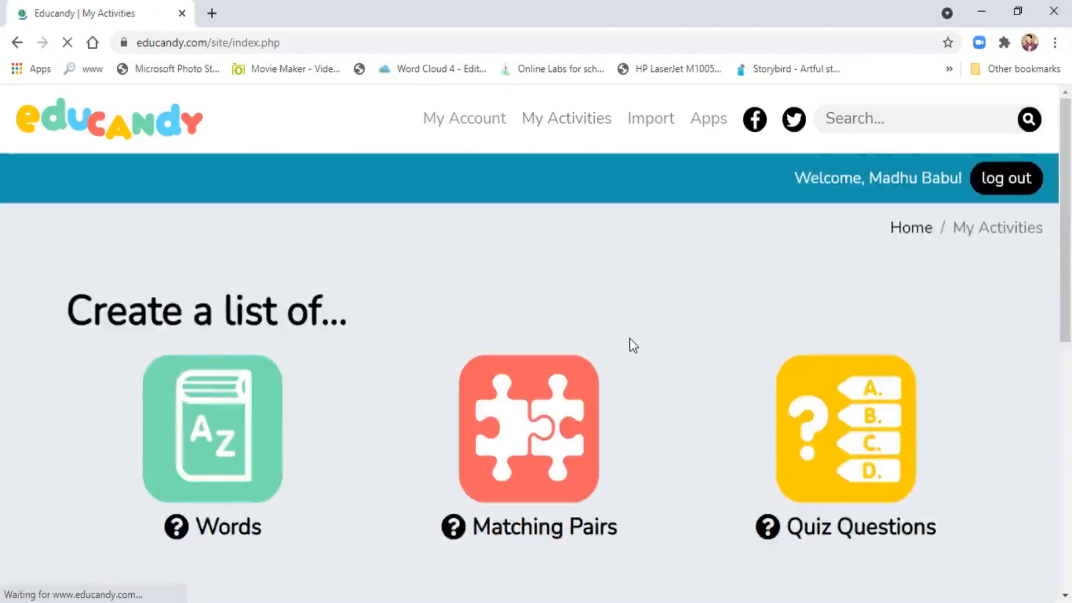
pyautogui.scroll(-4, 633, 344)
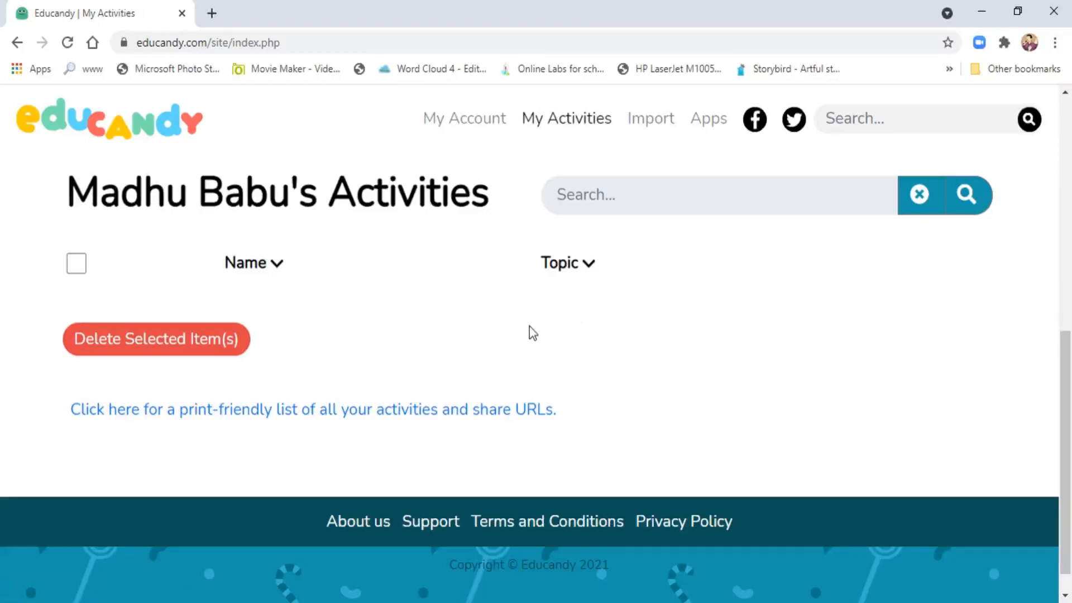
pyautogui.scroll(3, 530, 330)
pyautogui.scroll(6, 530, 331)
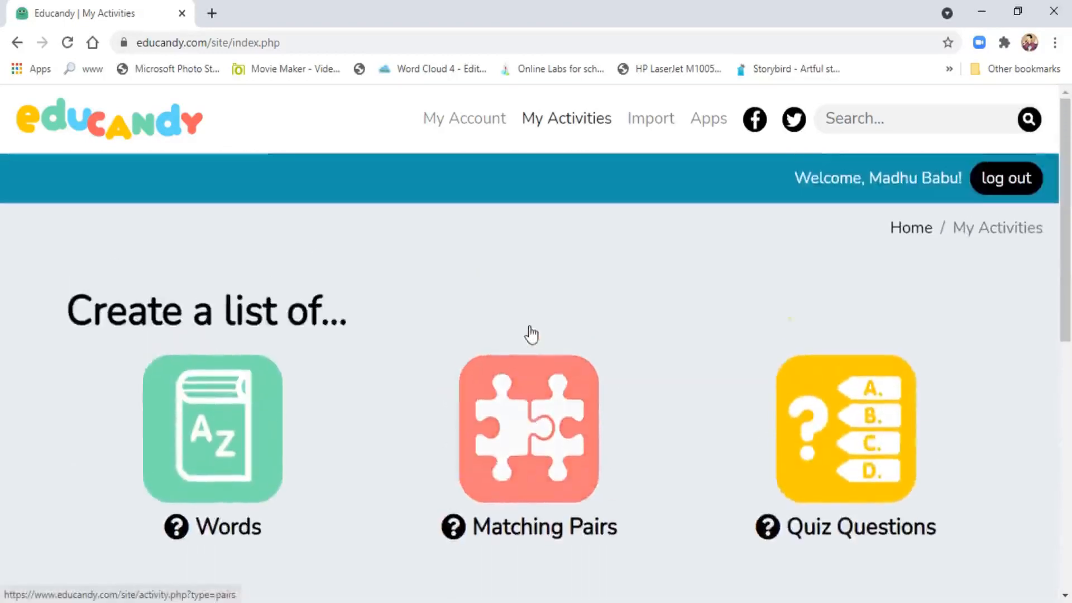
pyautogui.scroll(-9, 530, 326)
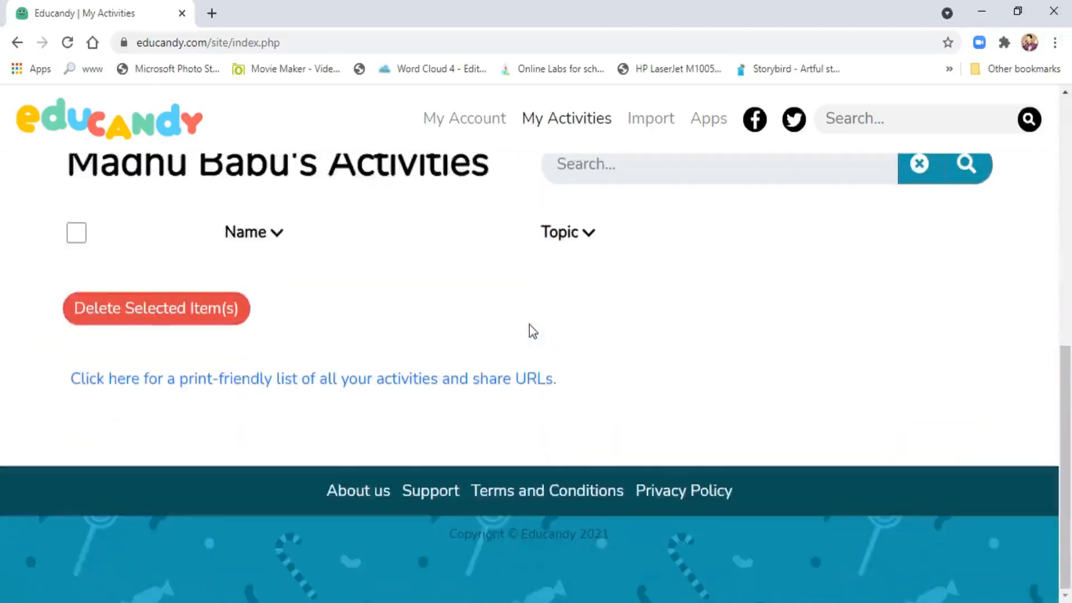
pyautogui.scroll(9, 531, 331)
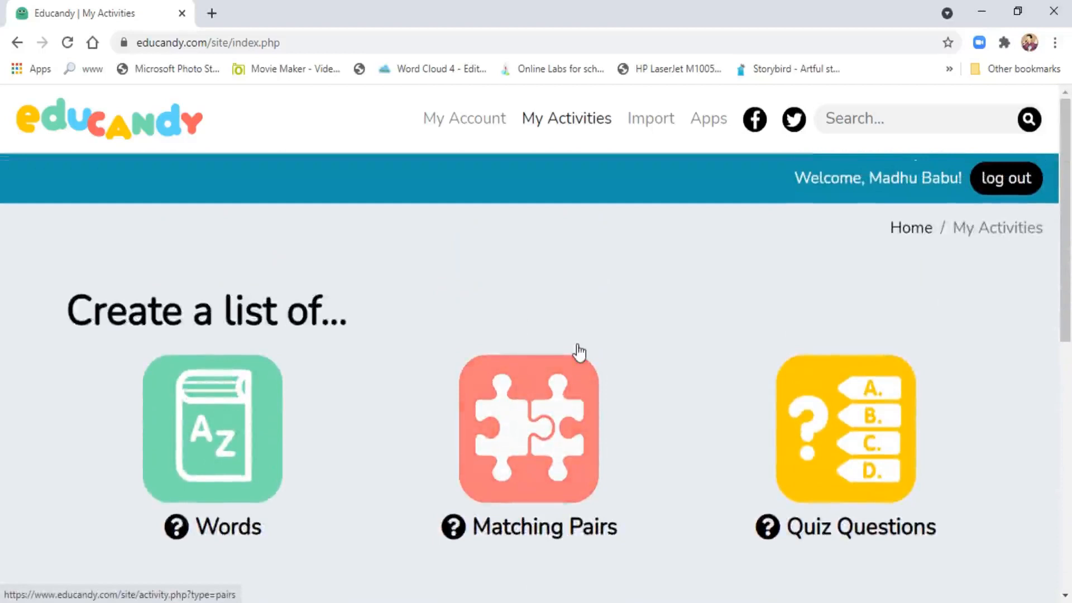
# Start creating a new list of Quiz Questions and look over its details form
pyautogui.scroll(-1, 579, 352)
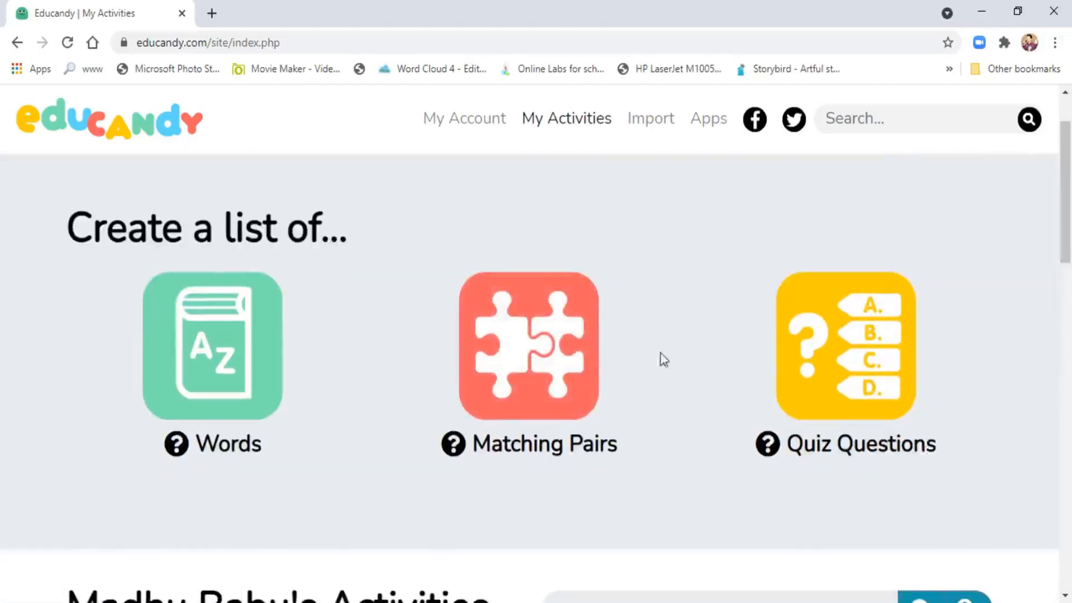
pyautogui.click(861, 367)
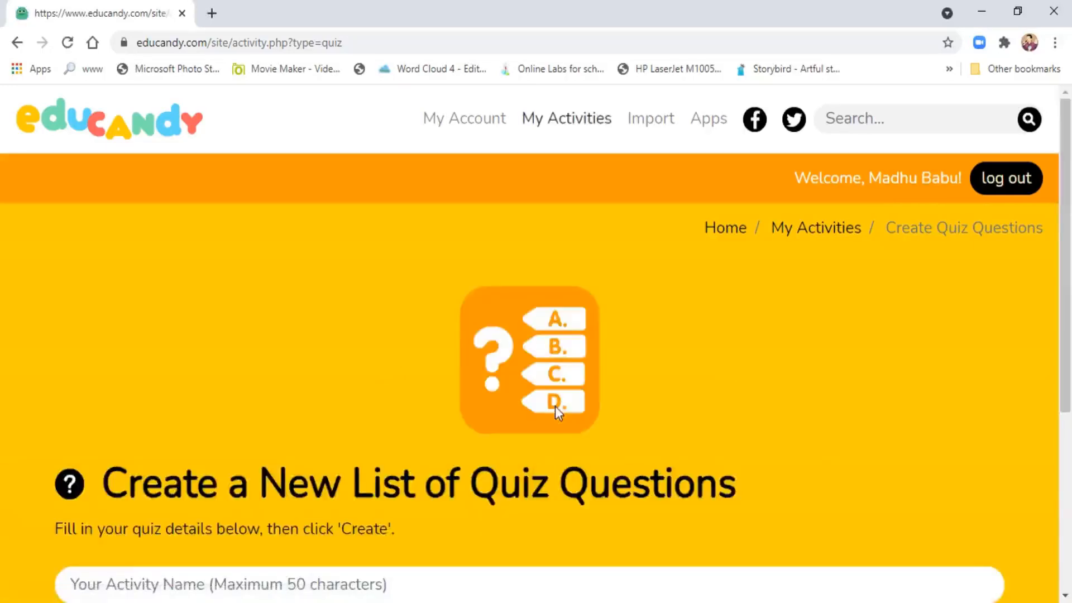
pyautogui.scroll(-1, 555, 407)
pyautogui.scroll(-4, 557, 406)
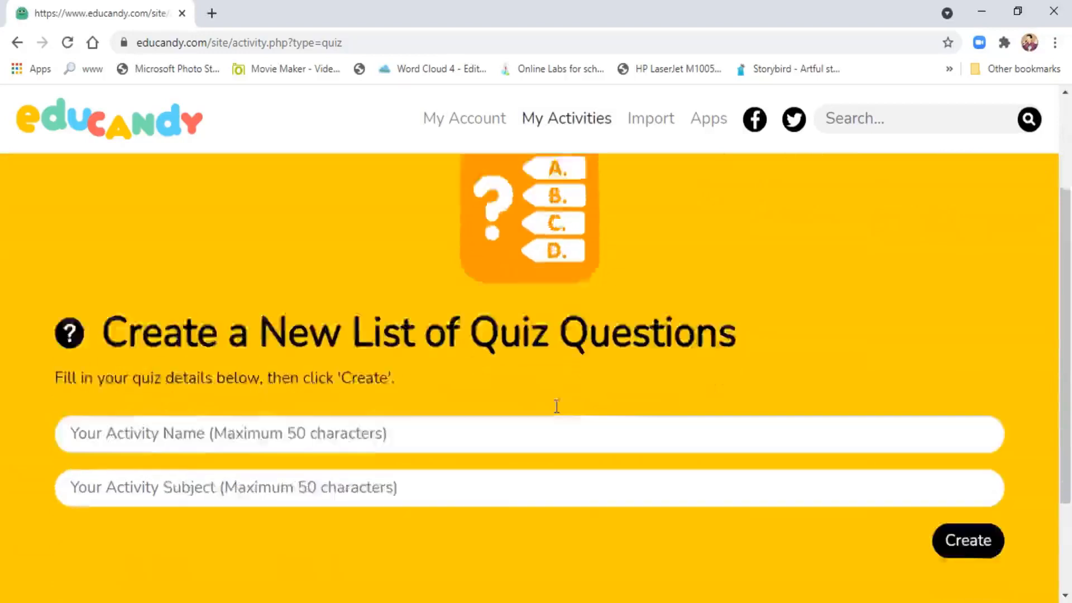
pyautogui.scroll(4, 555, 406)
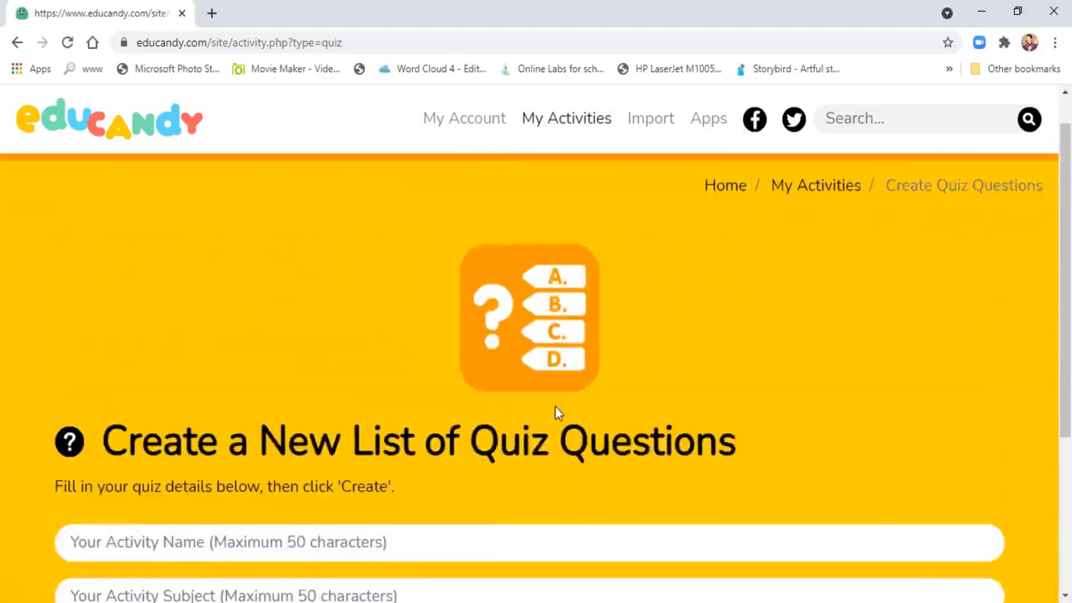
# Create the quiz questions list with the activity name "Test your GK" and the subject "Social Studies"
pyautogui.scroll(-3, 555, 407)
pyautogui.click(183, 373)
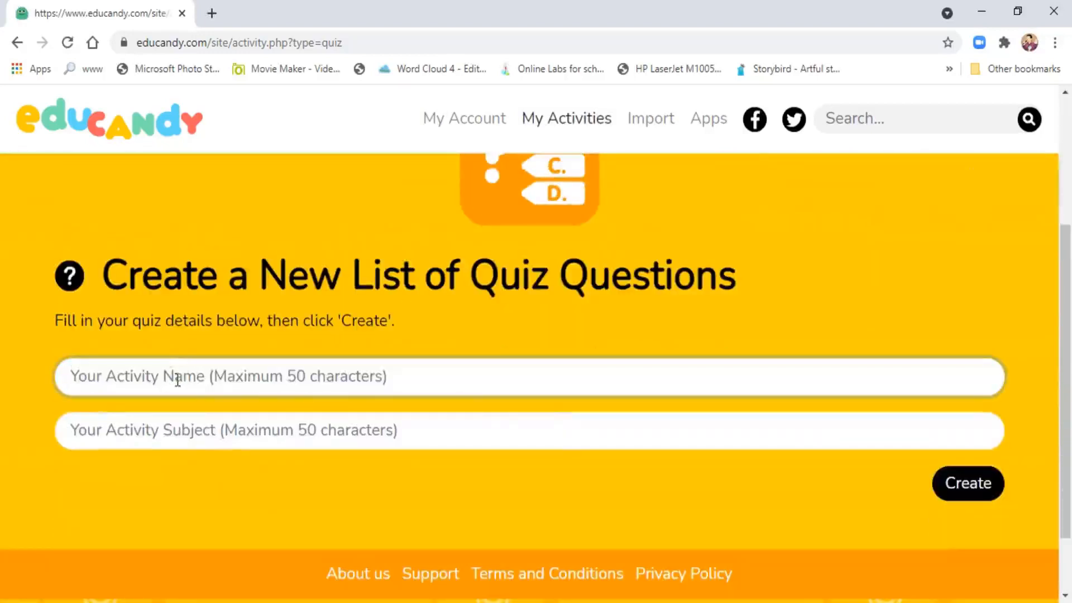
pyautogui.write('Tes')
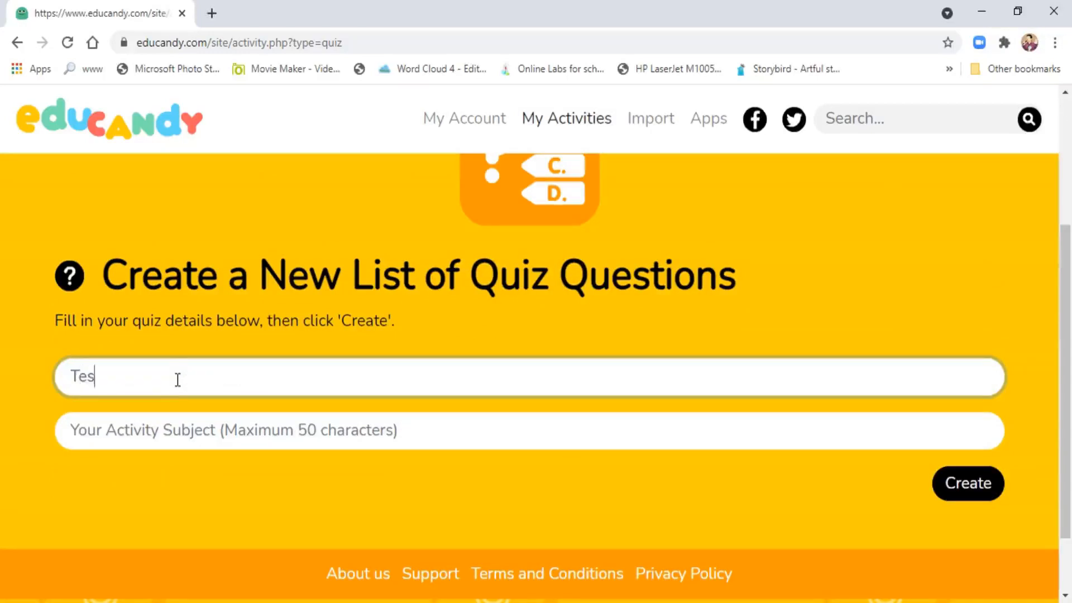
pyautogui.write('t your GK')
pyautogui.click(182, 431)
pyautogui.write('S')
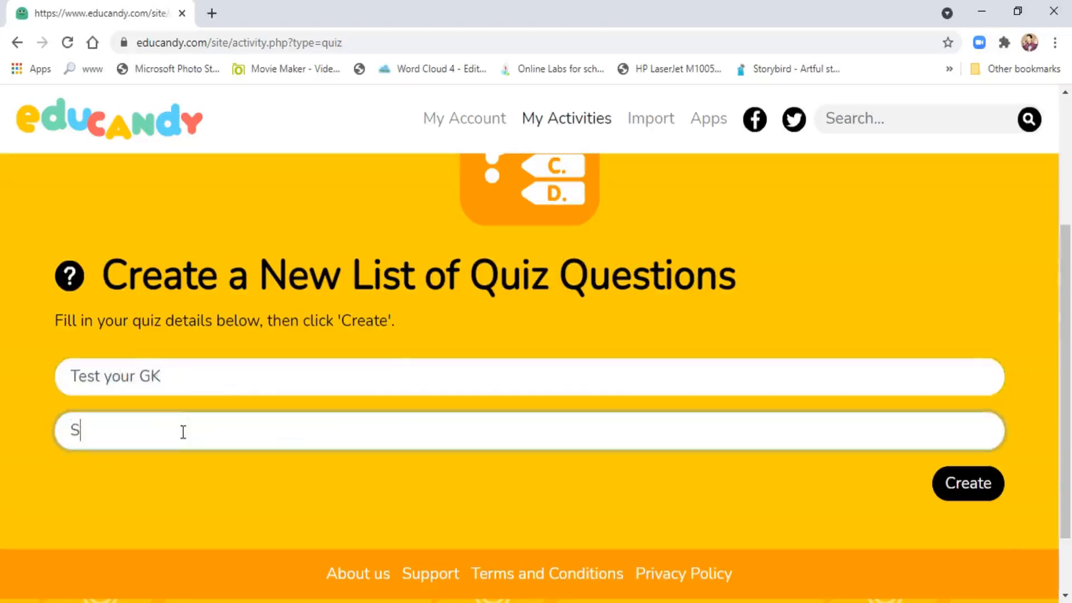
pyautogui.write('oci')
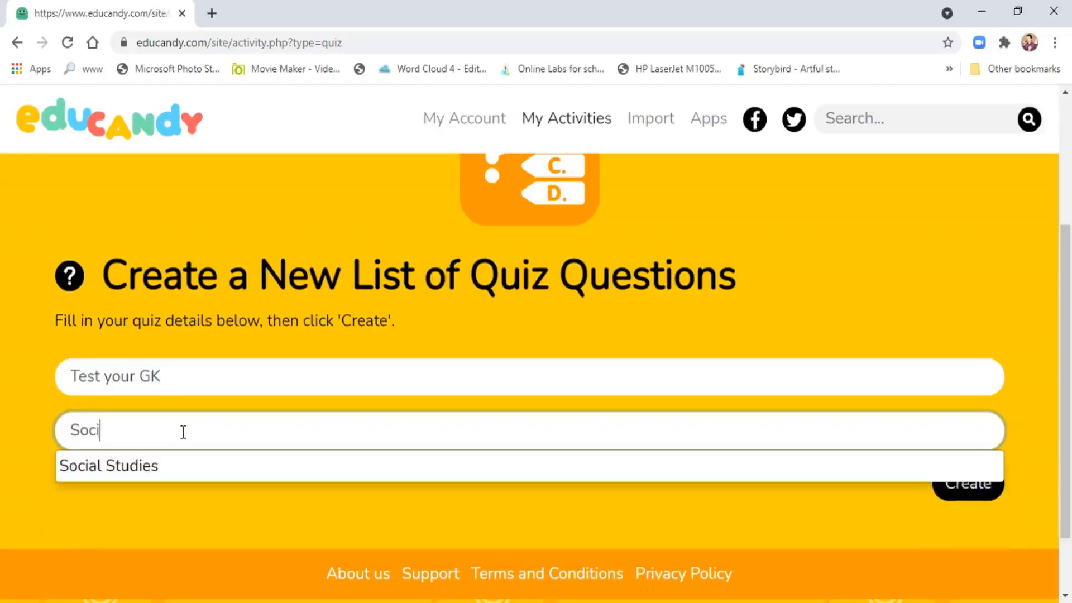
pyautogui.write('al')
pyautogui.click(149, 466)
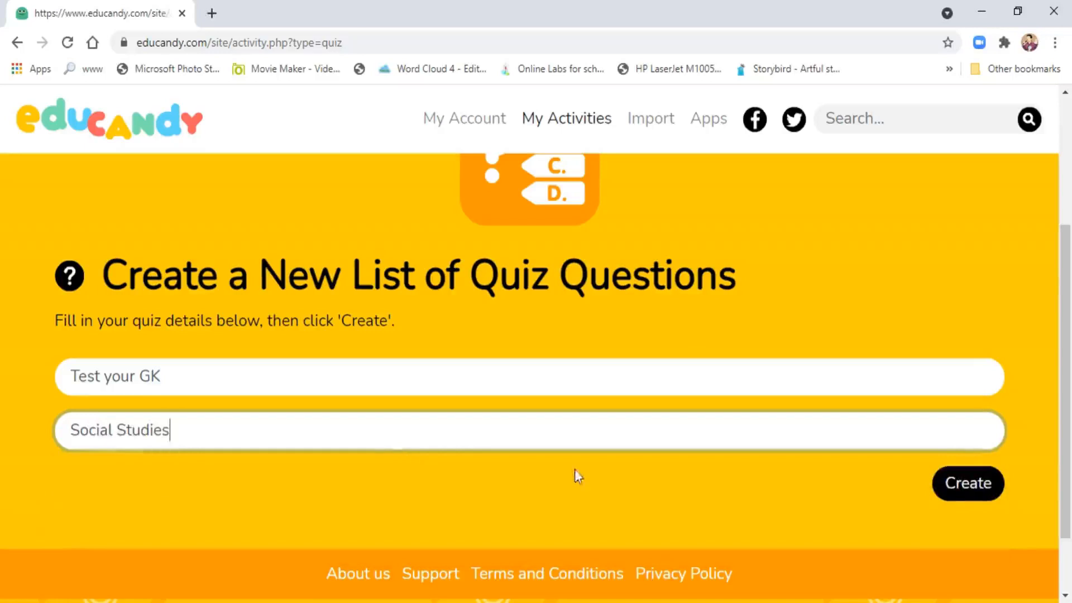
pyautogui.scroll(-1, 614, 483)
pyautogui.scroll(-1, 614, 481)
pyautogui.click(969, 401)
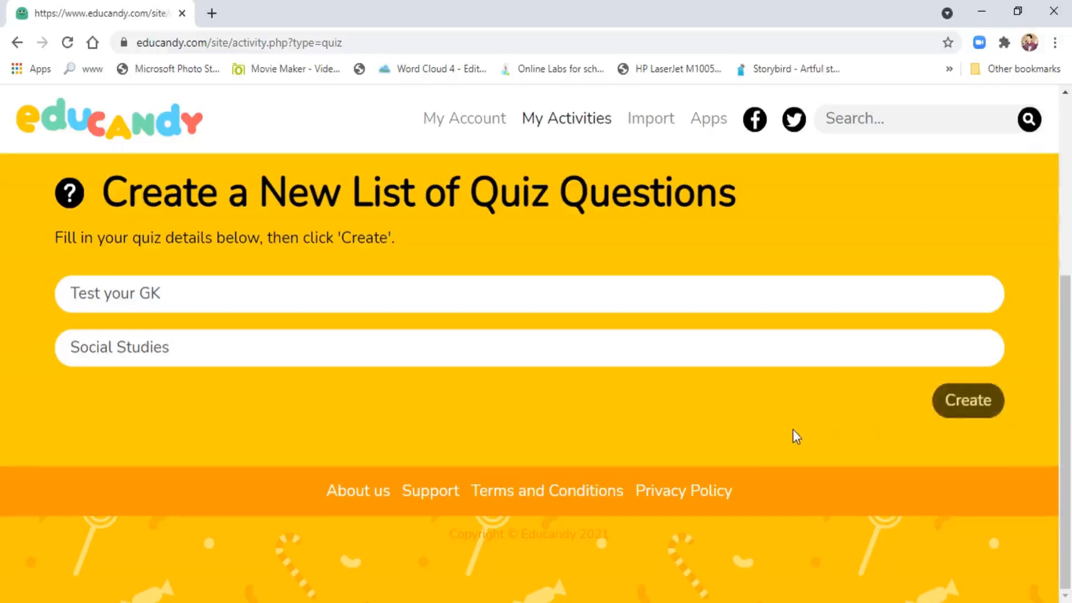
pyautogui.scroll(2, 793, 431)
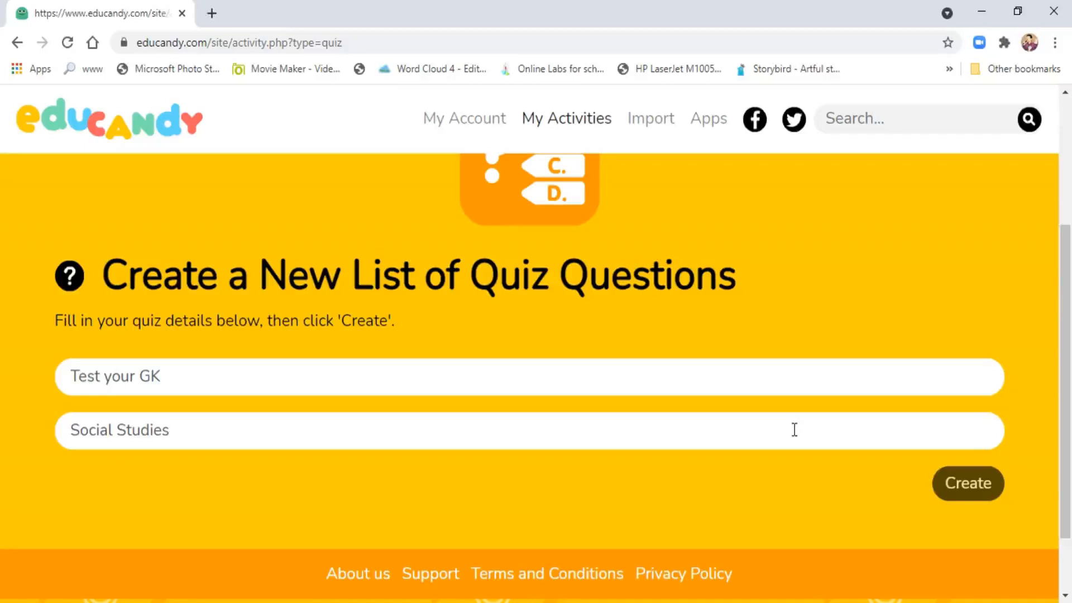
pyautogui.scroll(-2, 794, 429)
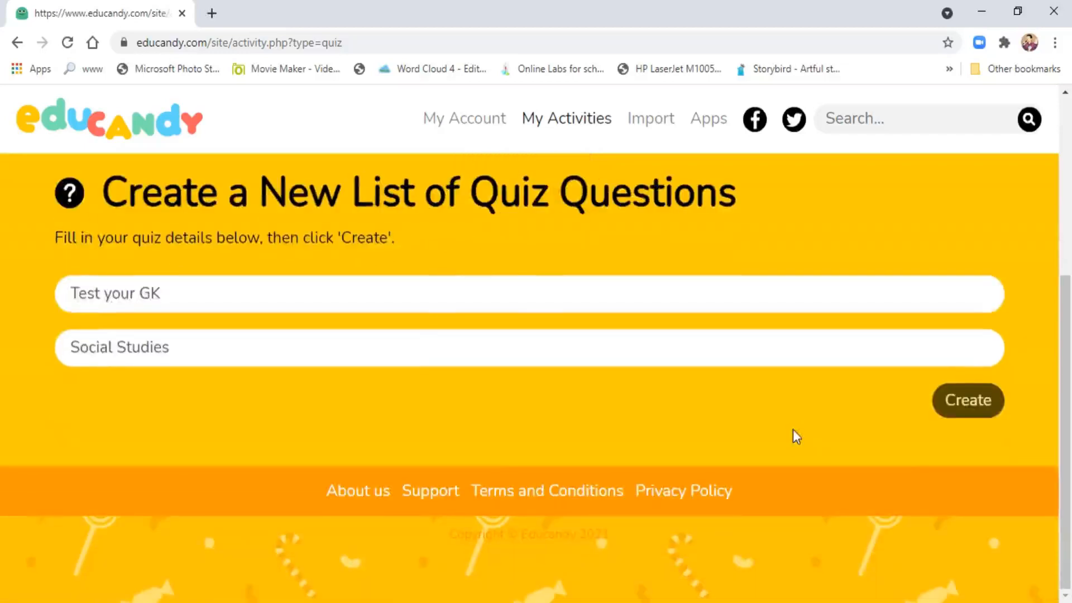
pyautogui.scroll(3, 793, 429)
pyautogui.scroll(-3, 796, 436)
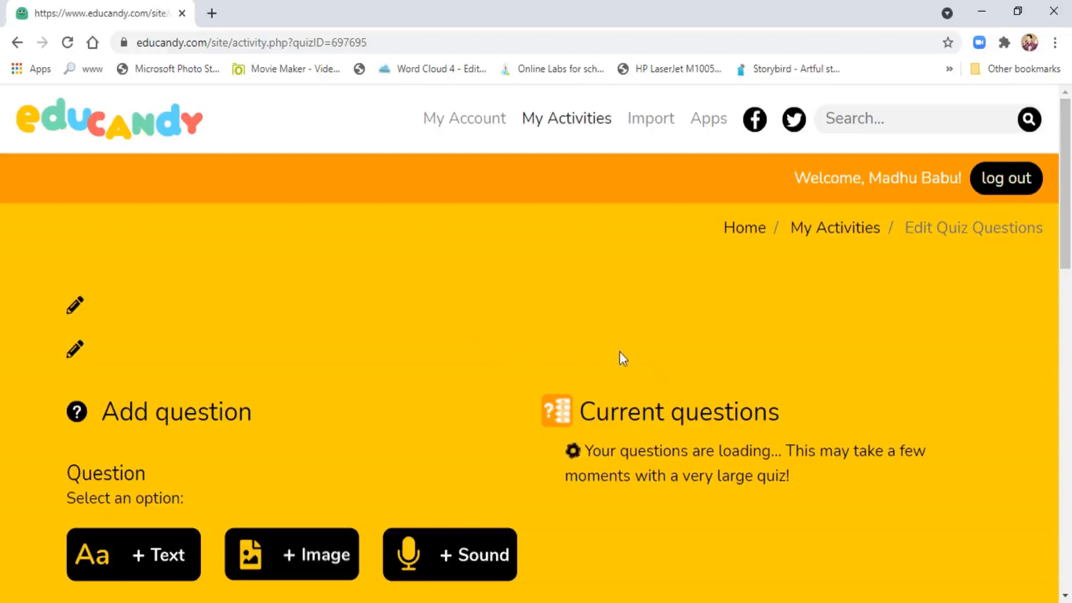
# Look through the quiz editing page, from the question type options to the answer and alternative fields
pyautogui.scroll(-8, 618, 351)
pyautogui.scroll(-9, 618, 351)
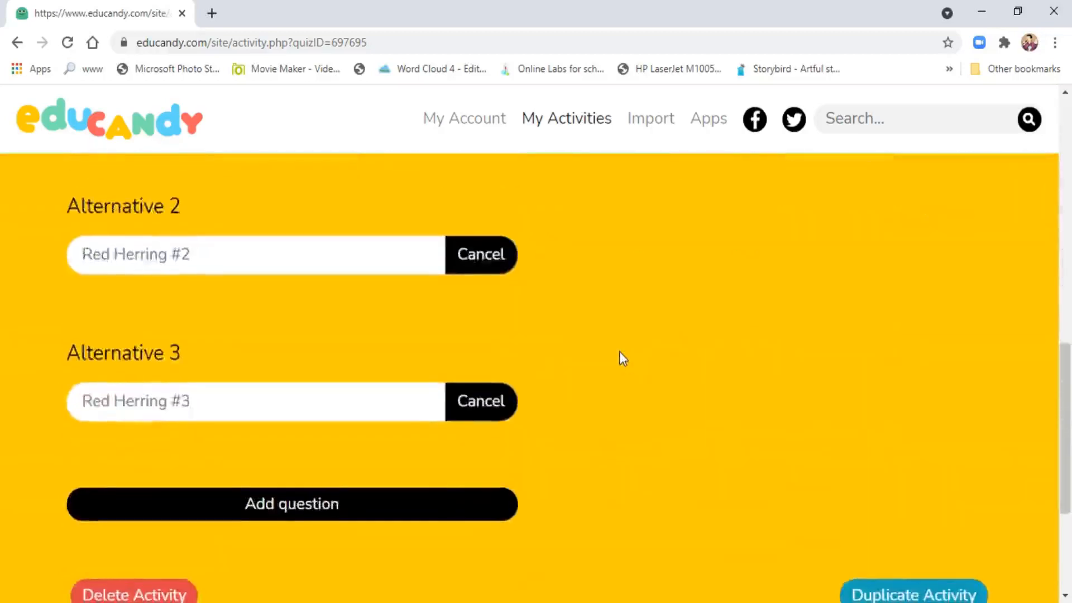
pyautogui.scroll(4, 618, 351)
pyautogui.scroll(14, 618, 347)
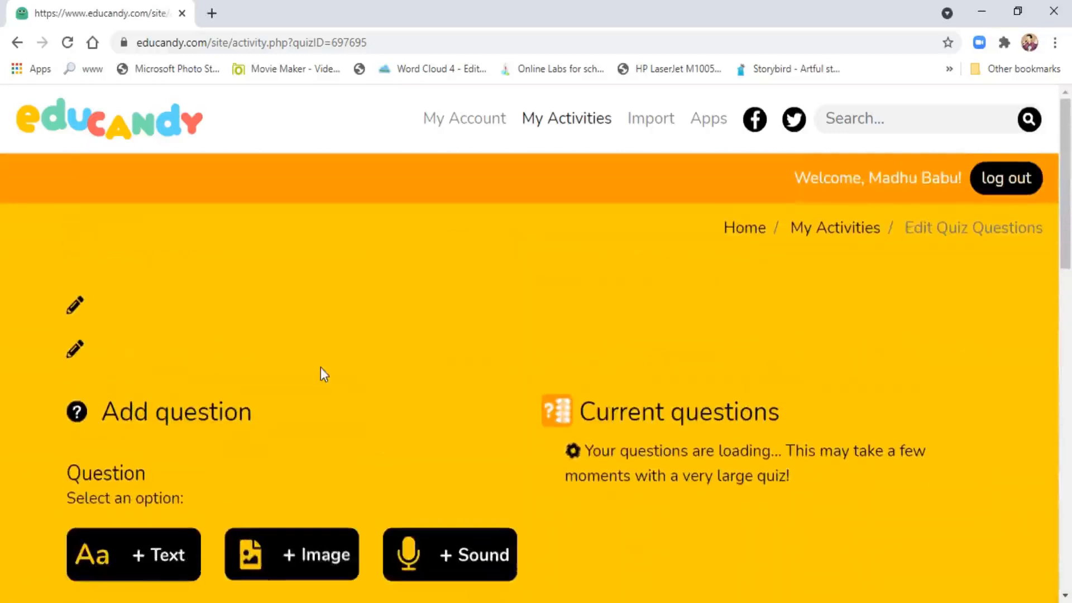
pyautogui.scroll(-3, 302, 416)
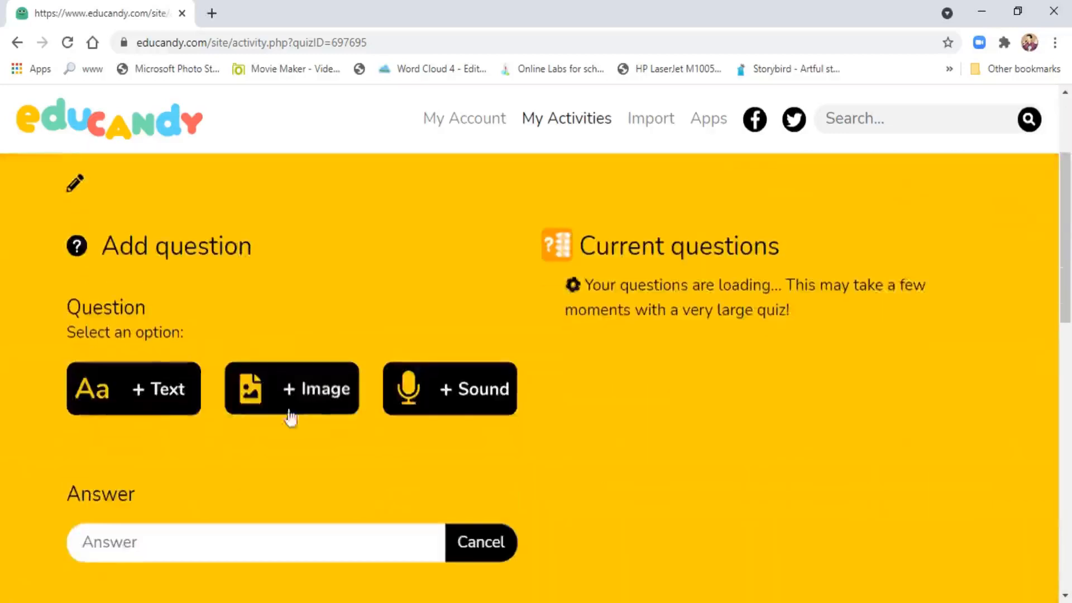
pyautogui.scroll(-3, 152, 414)
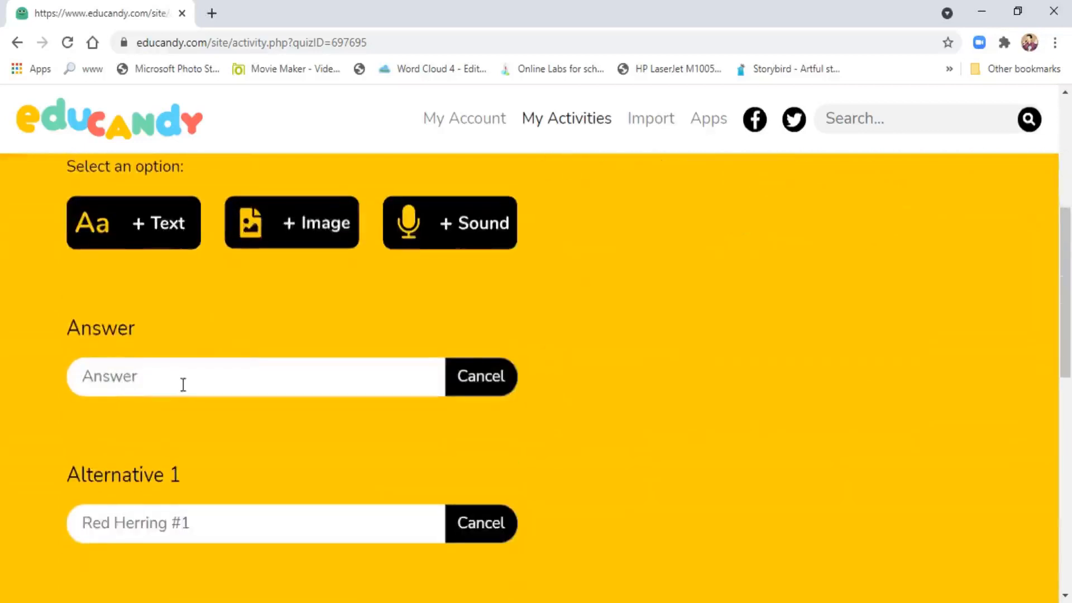
pyautogui.scroll(-1, 182, 383)
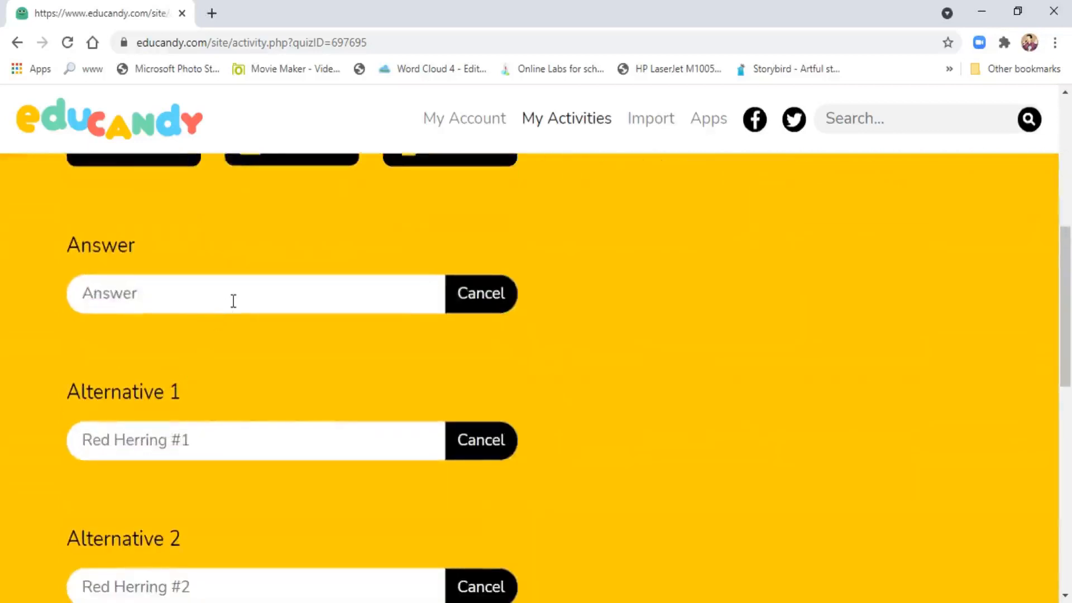
pyautogui.scroll(-3, 233, 302)
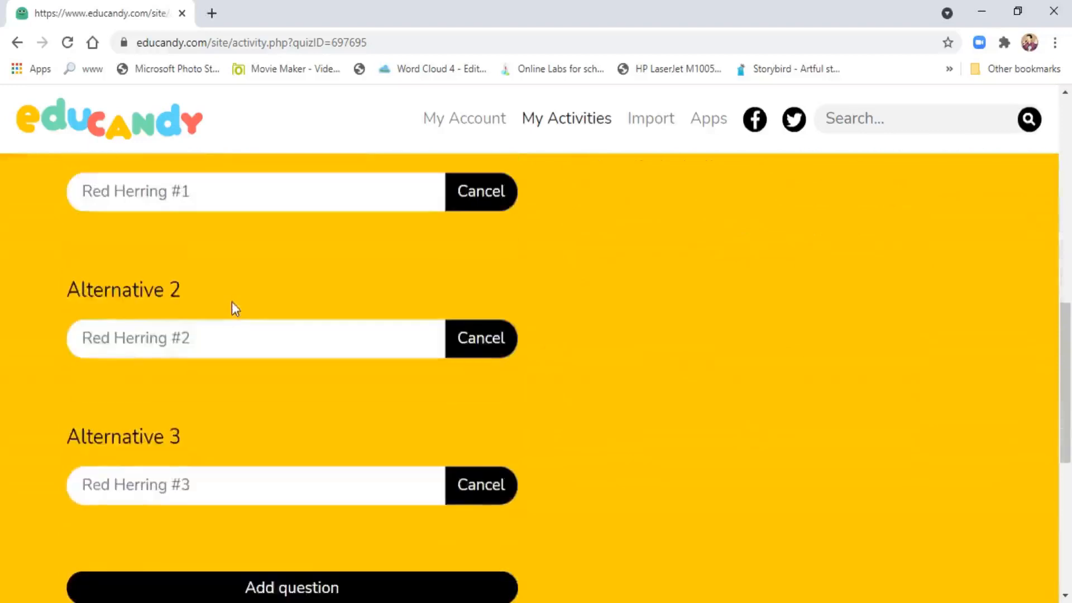
pyautogui.scroll(6, 233, 302)
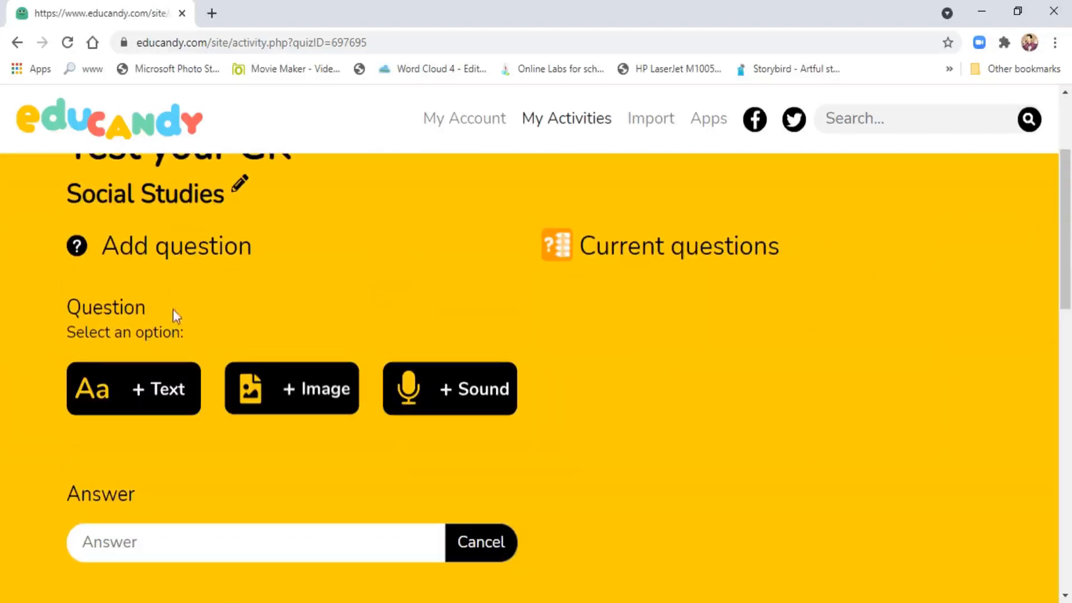
# Choose a text question and enter "Who is the first citizen of India?" as its wording
pyautogui.scroll(1, 192, 313)
pyautogui.scroll(-2, 191, 313)
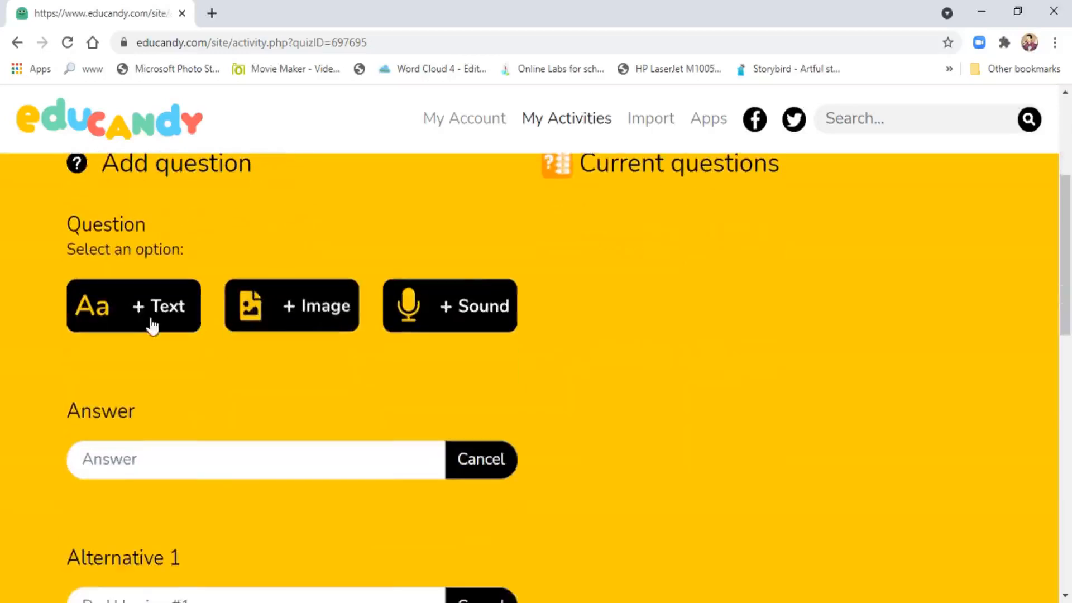
pyautogui.click(147, 317)
pyautogui.click(139, 278)
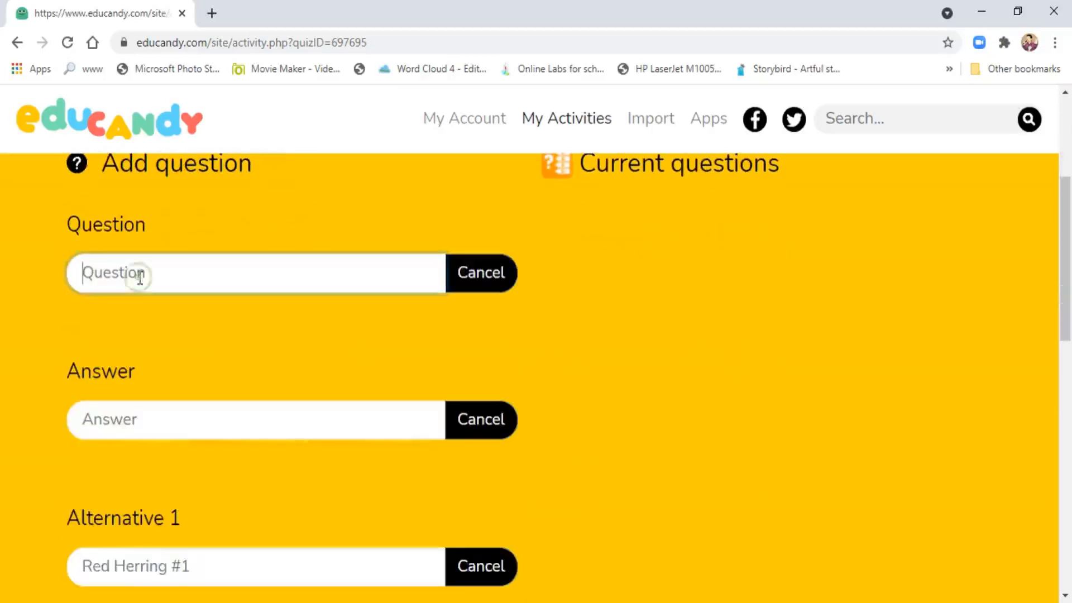
pyautogui.write('Who is the ')
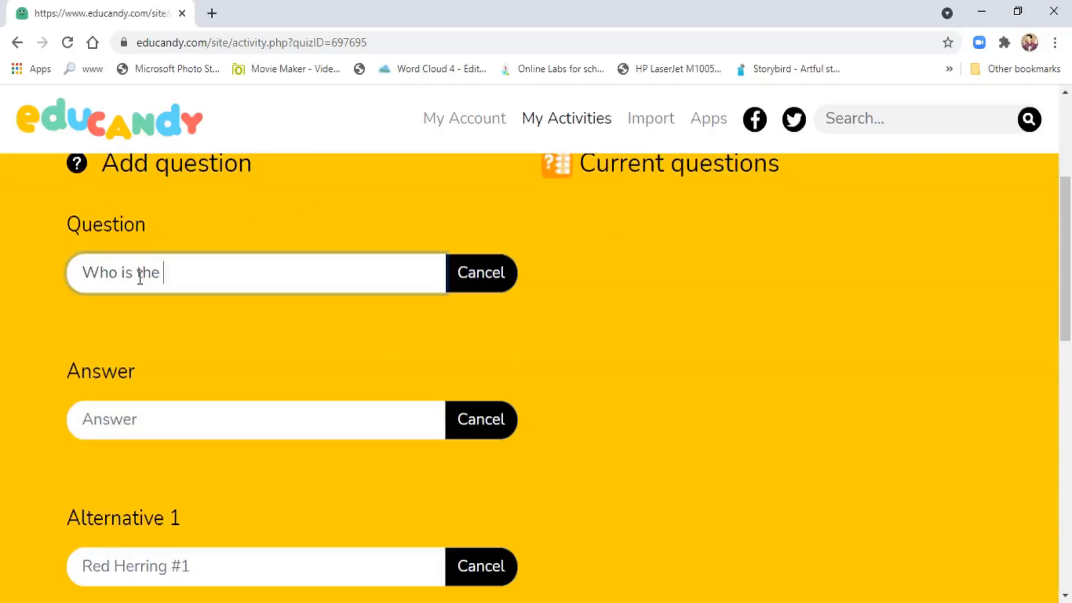
pyautogui.write('first citizen of In')
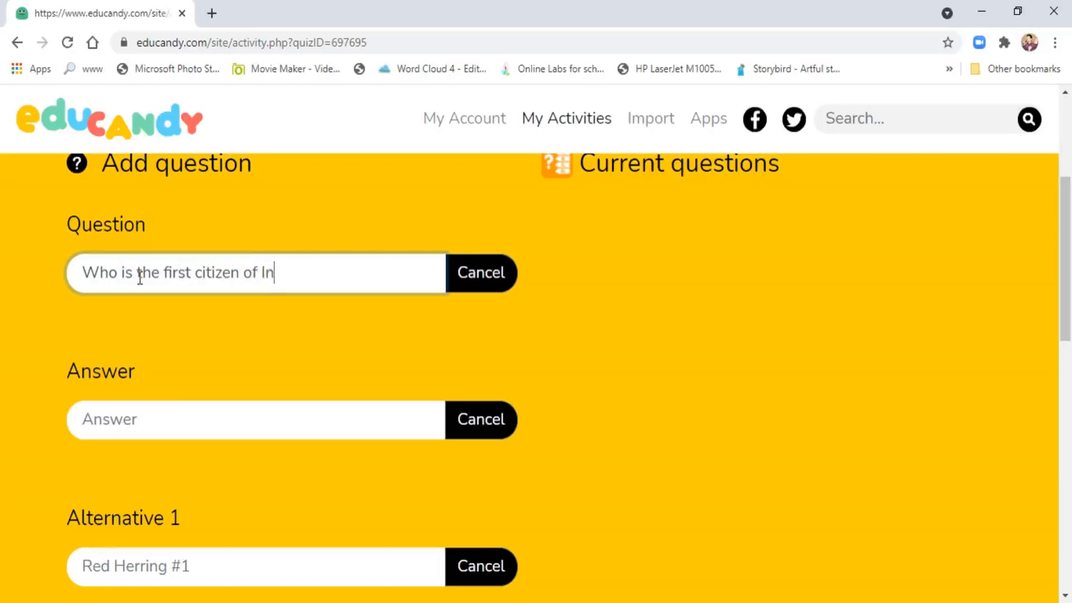
pyautogui.write('dia?')
# Enter "The President" as the correct answer to the question
pyautogui.scroll(-3, 141, 290)
pyautogui.click(121, 260)
pyautogui.write('Th')
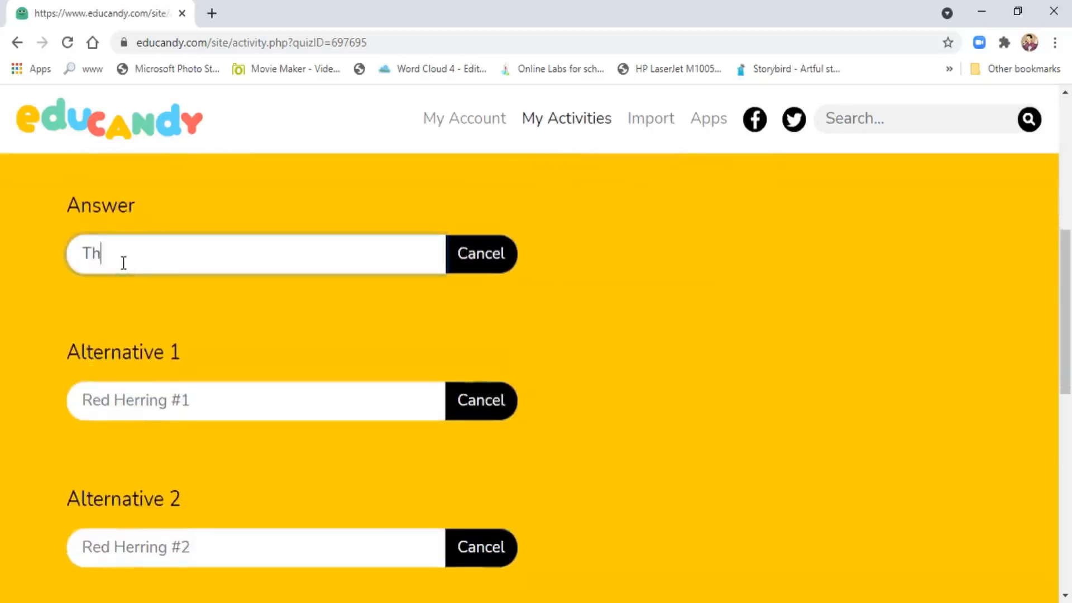
pyautogui.write('e President')
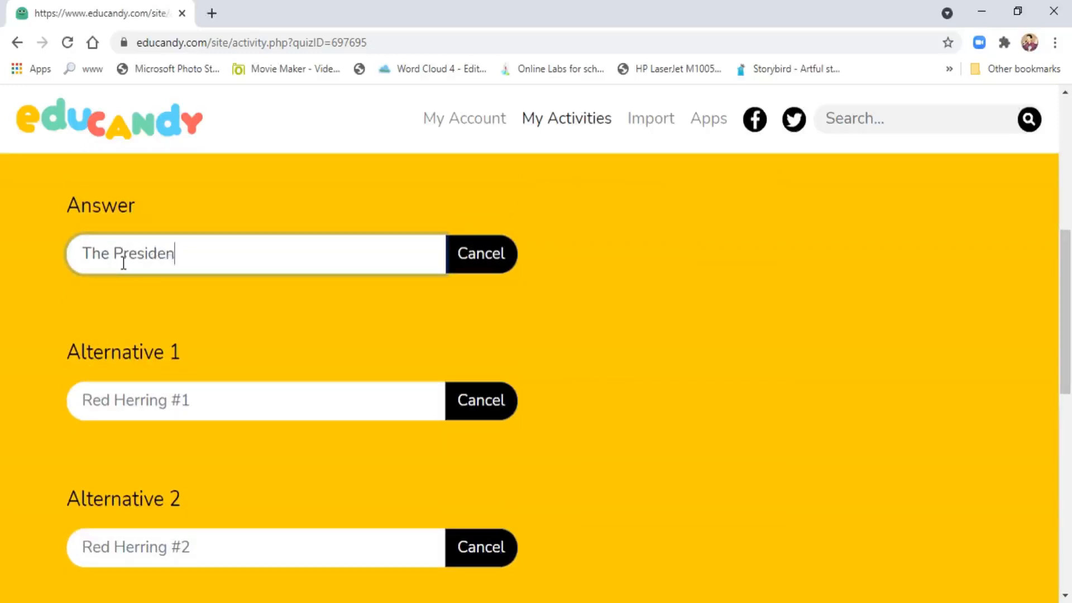
# Enter "The Vice President" as Alternative 1 and "The Prime Minister" as Alternative 2
pyautogui.click(120, 397)
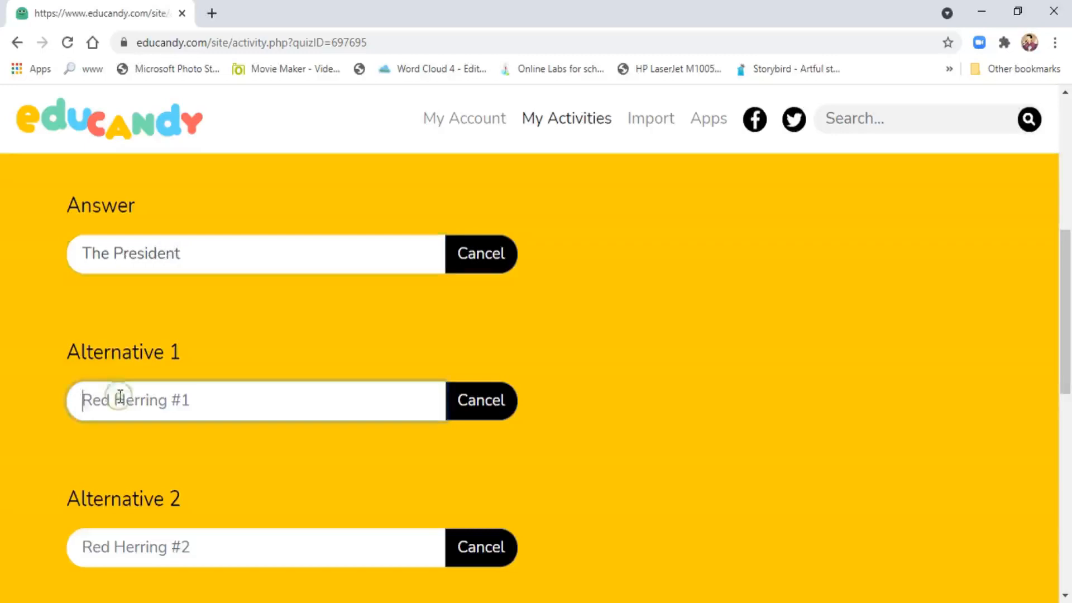
pyautogui.write('T')
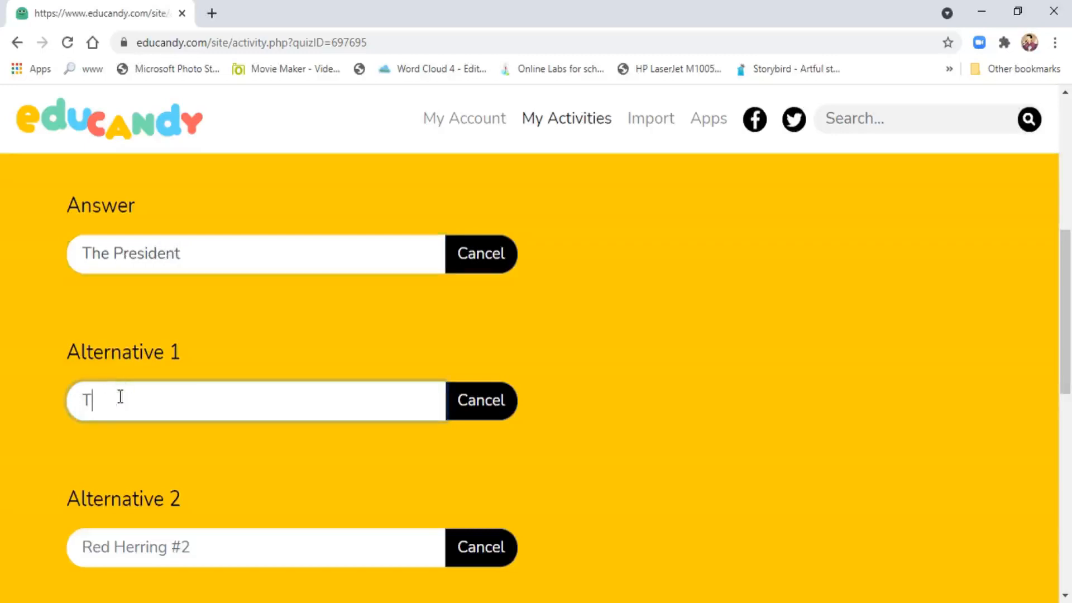
pyautogui.write('he Vice President')
pyautogui.click(176, 552)
pyautogui.write('The ')
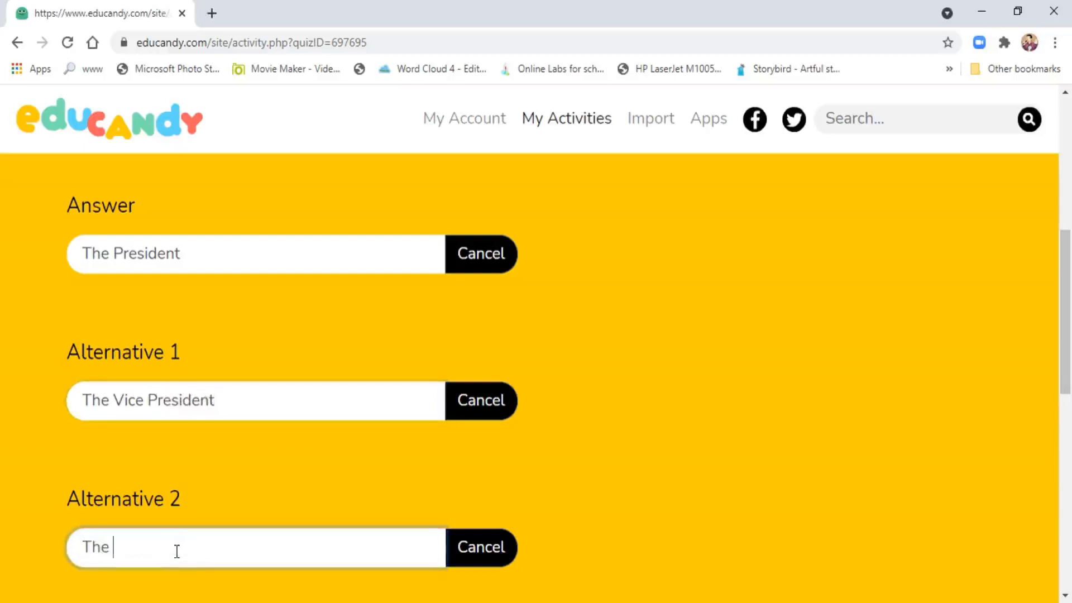
pyautogui.write('Prime Minister')
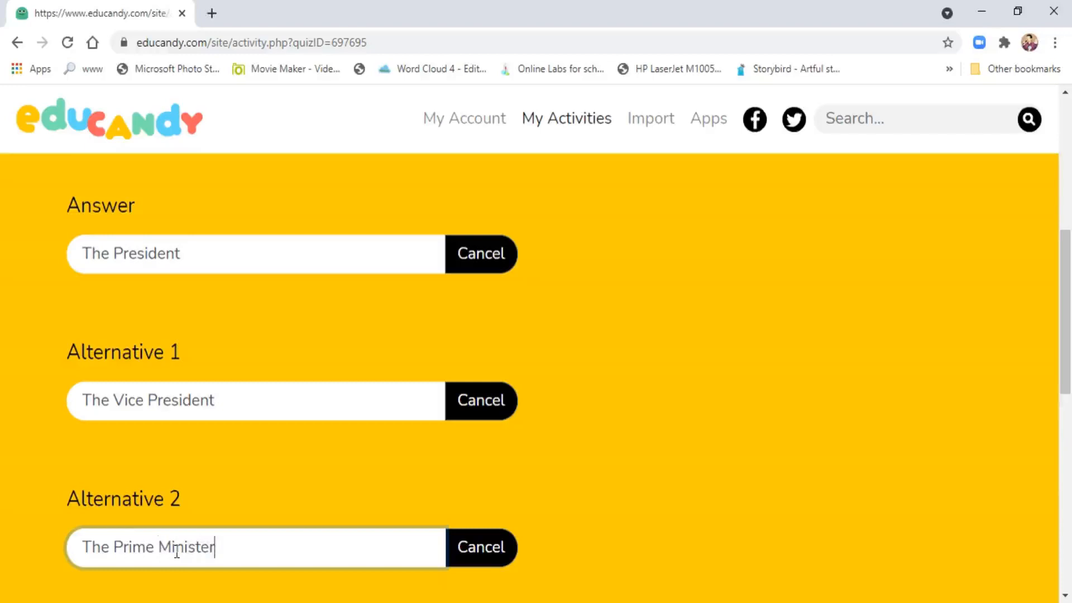
# Enter "The Governor" as Alternative 3 and add the completed question to the quiz
pyautogui.scroll(-3, 305, 561)
pyautogui.click(190, 537)
pyautogui.write('The ')
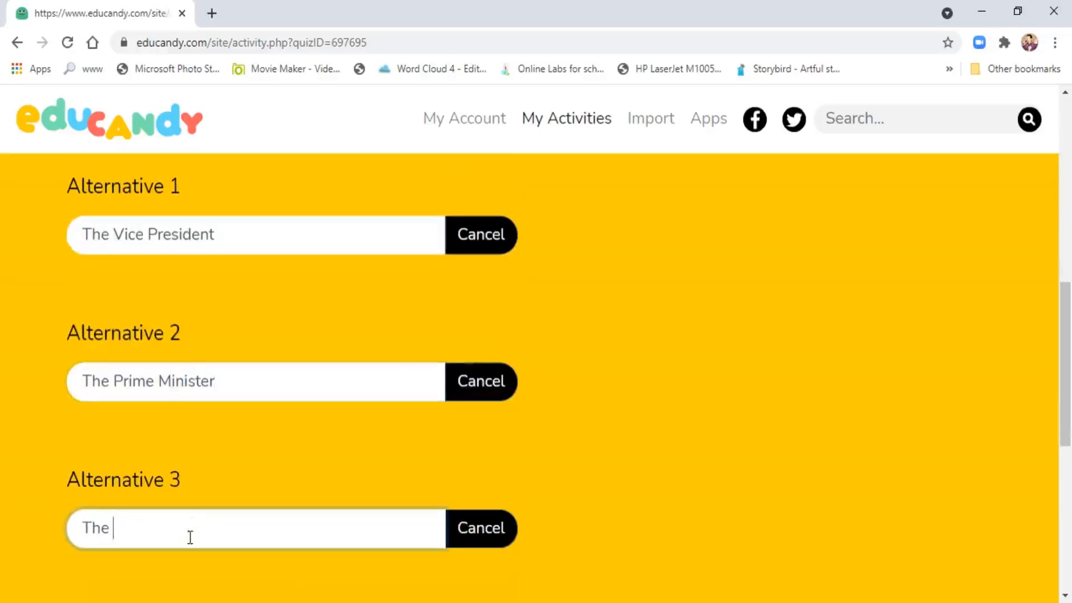
pyautogui.write('Governor')
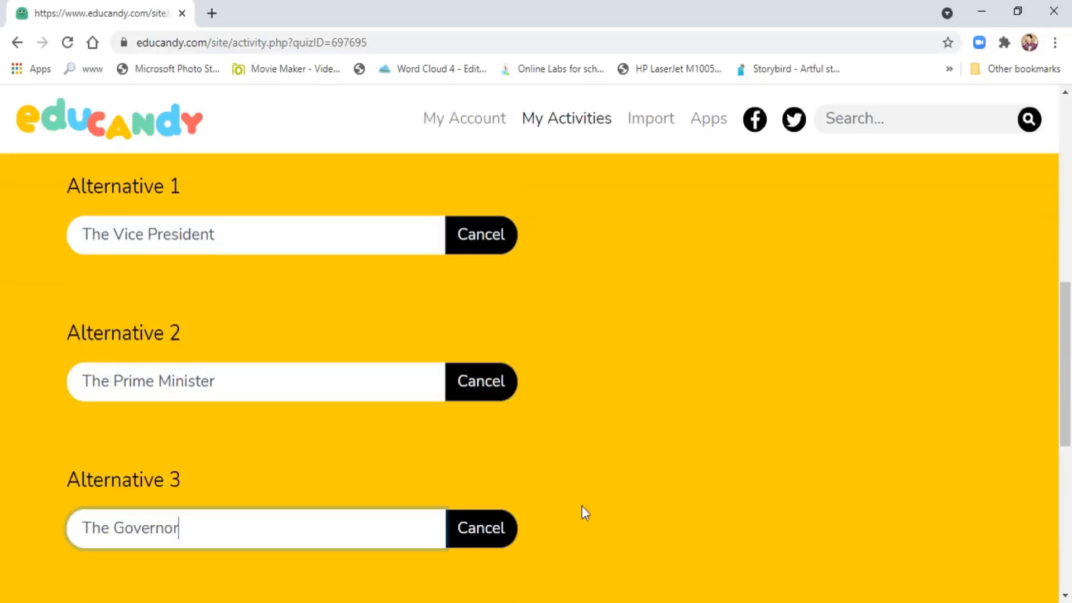
pyautogui.scroll(-3, 581, 505)
pyautogui.click(314, 398)
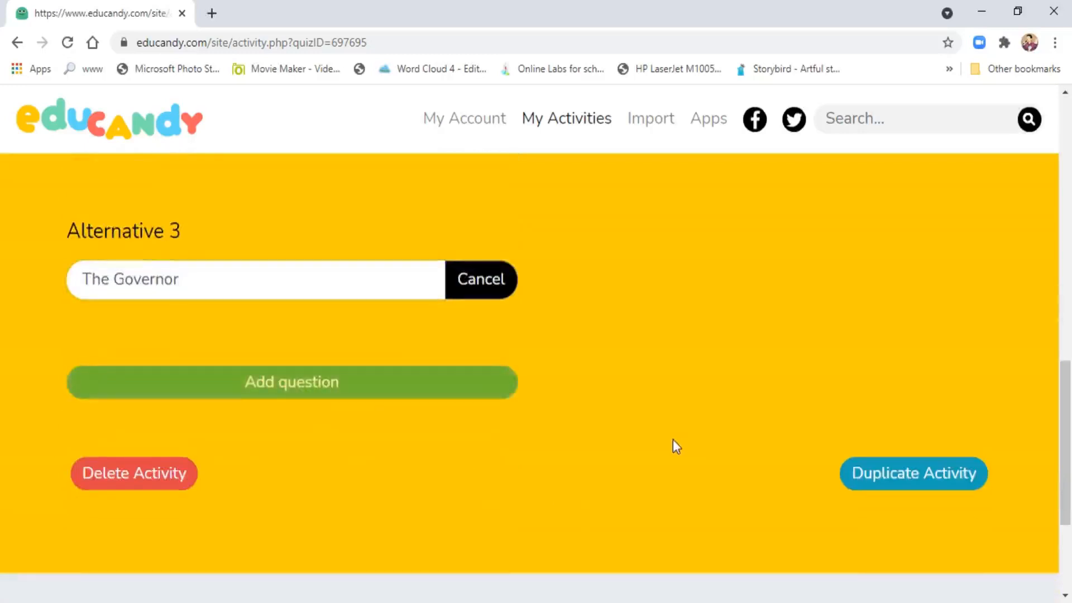
# Check the Current questions list and the add-question form for the submitted question
pyautogui.scroll(8, 673, 440)
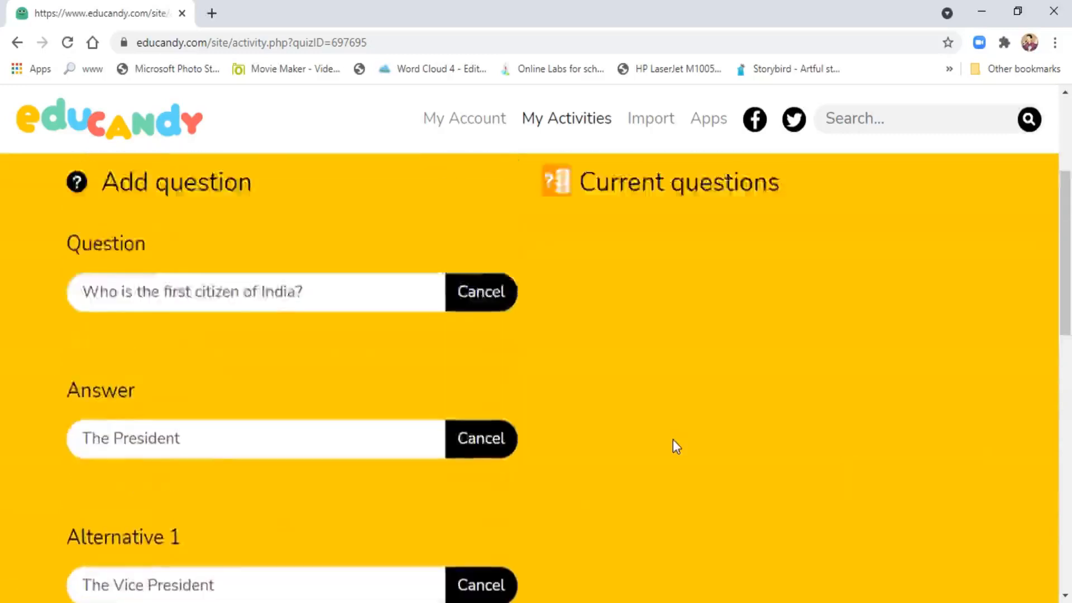
pyautogui.scroll(4, 672, 440)
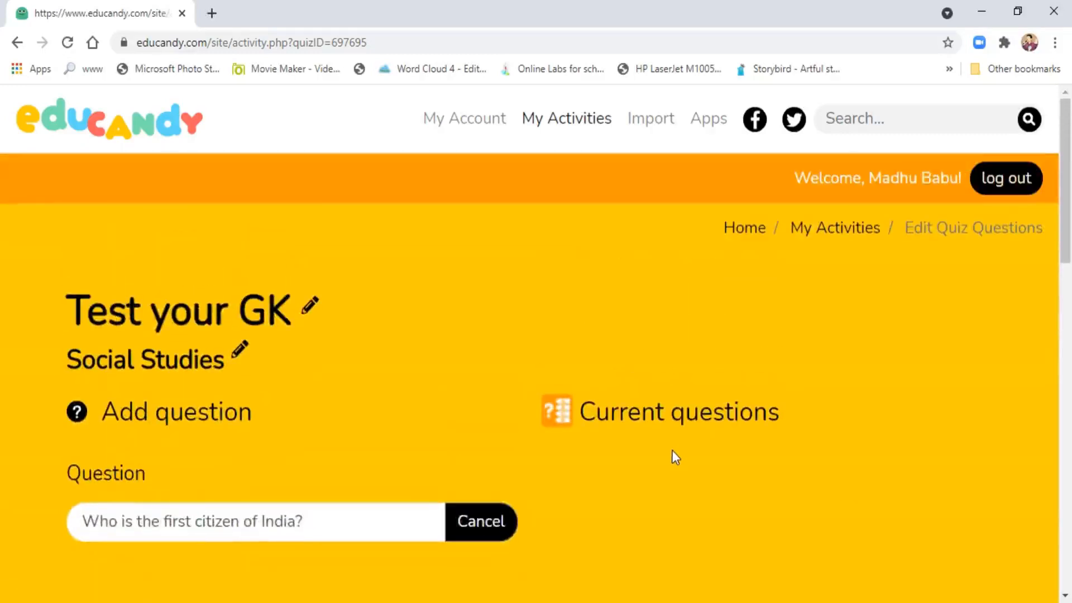
pyautogui.scroll(-1, 671, 460)
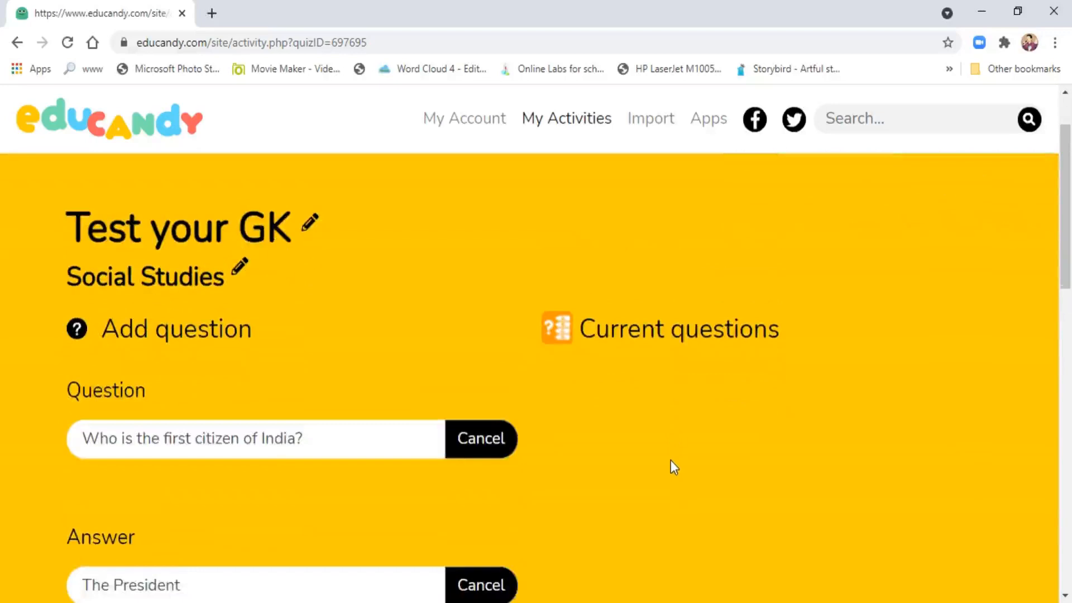
pyautogui.scroll(-3, 672, 461)
pyautogui.scroll(-3, 671, 461)
pyautogui.scroll(-6, 671, 467)
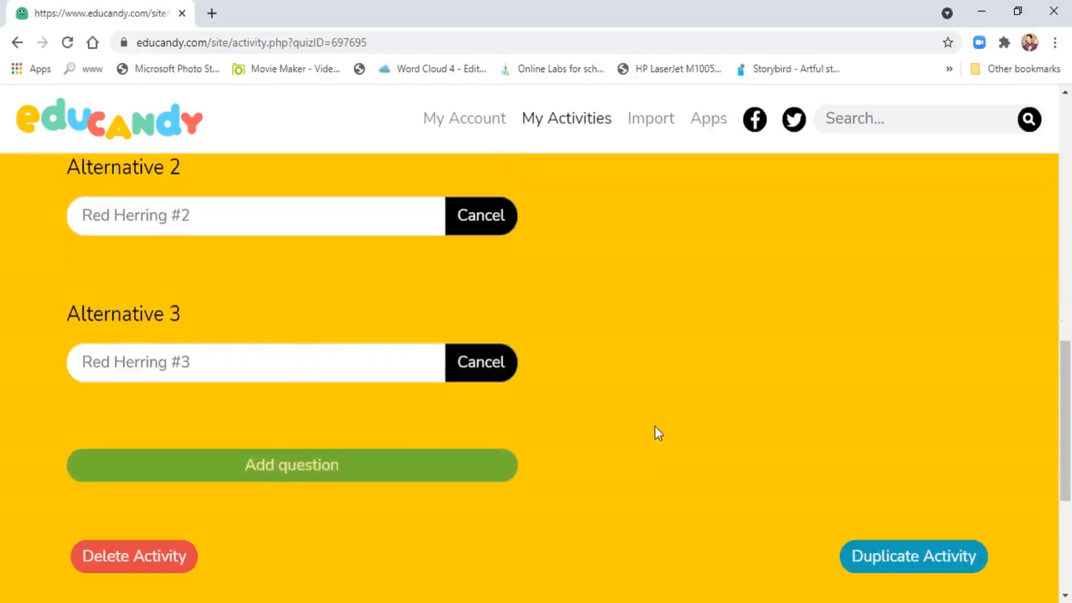
pyautogui.scroll(3, 655, 424)
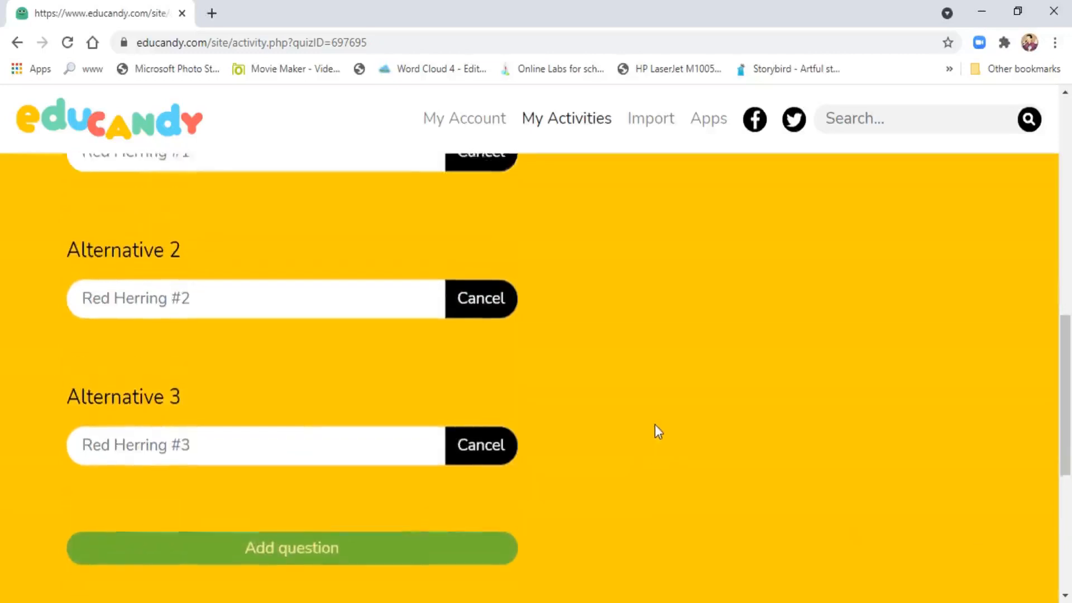
pyautogui.scroll(3, 654, 426)
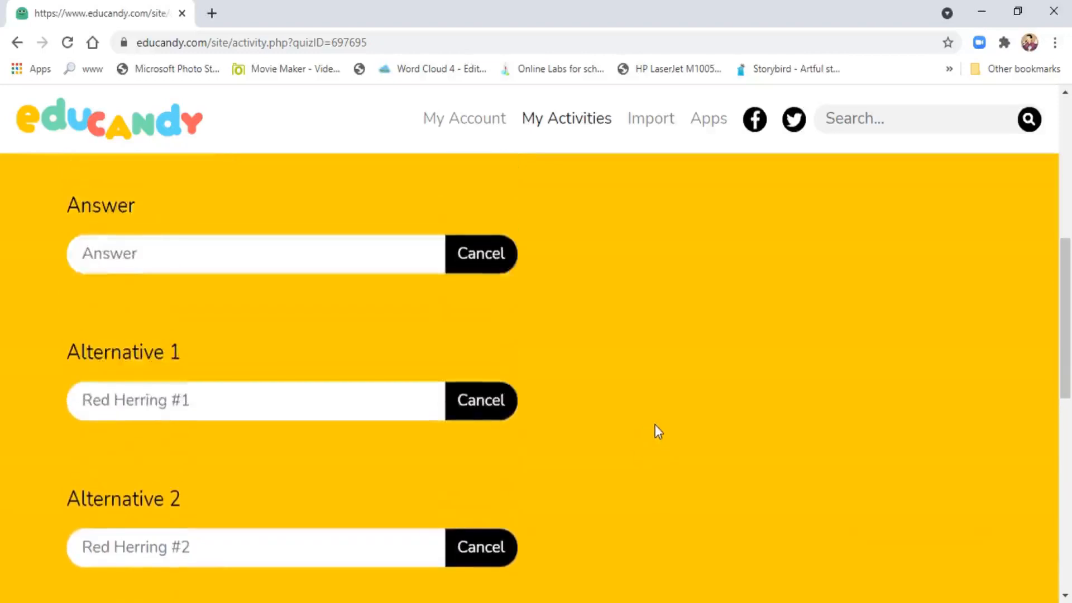
# Review the blank answer fields, the note on required entries and the Current questions list of the quiz
pyautogui.scroll(2, 655, 425)
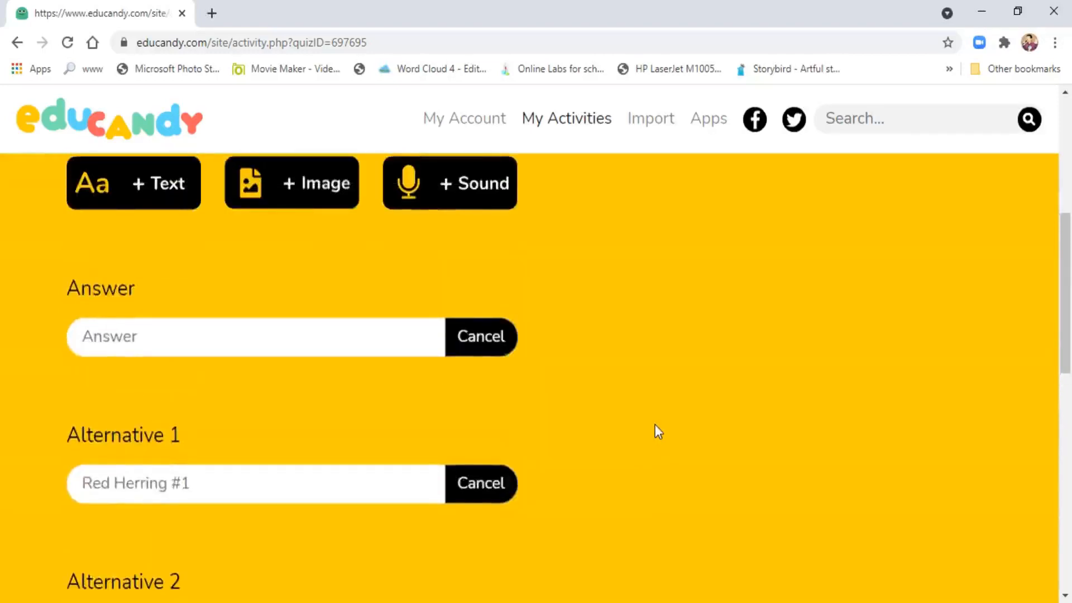
pyautogui.scroll(4, 655, 425)
pyautogui.scroll(2, 655, 424)
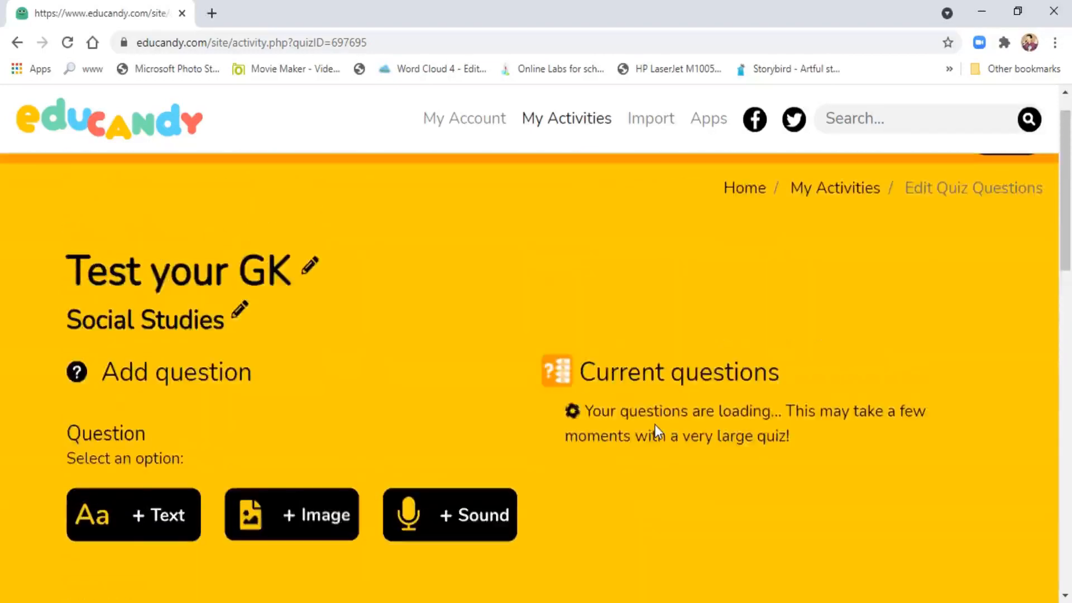
pyautogui.scroll(-3, 655, 424)
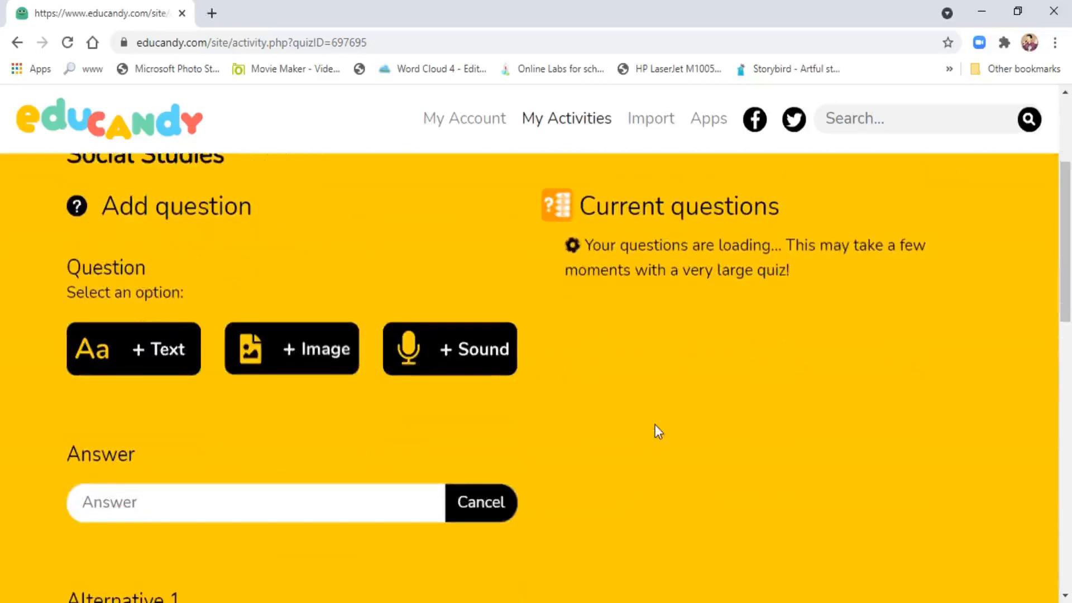
pyautogui.scroll(-1, 655, 424)
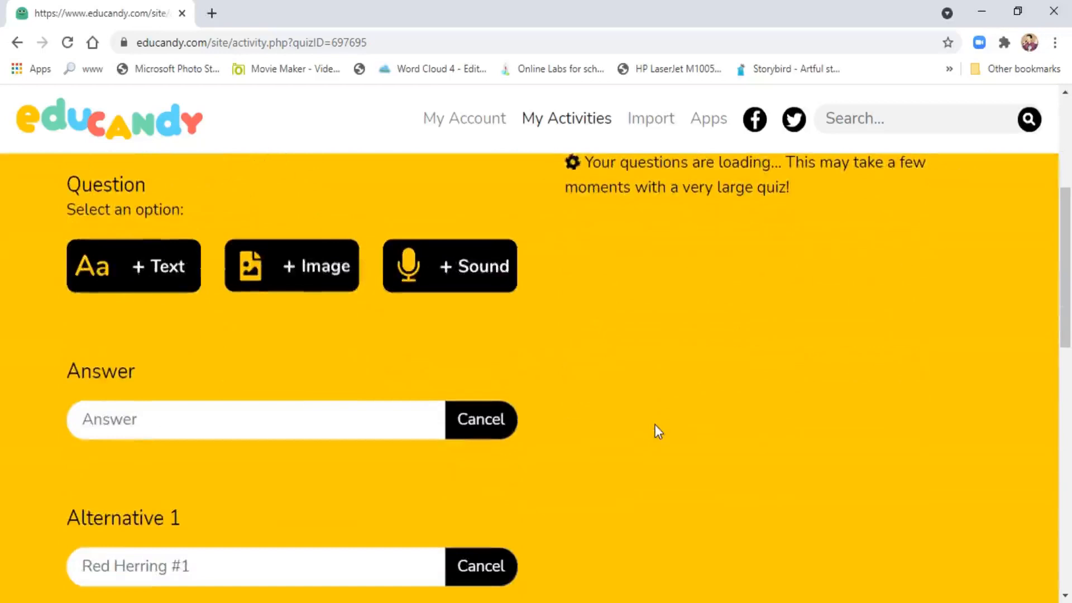
pyautogui.scroll(-1, 655, 426)
pyautogui.scroll(-1, 655, 425)
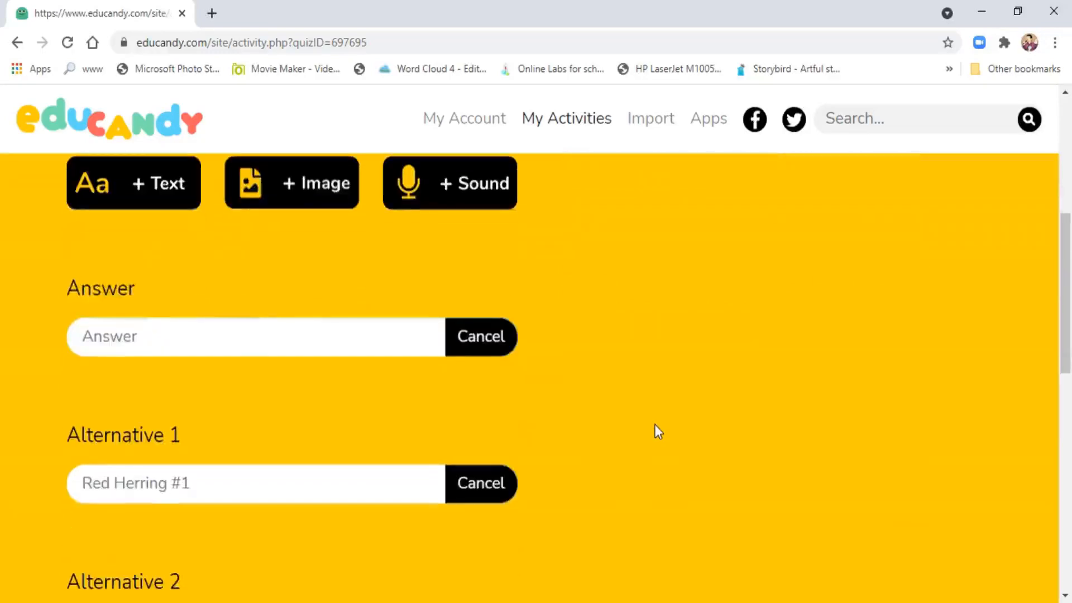
pyautogui.scroll(-1, 655, 424)
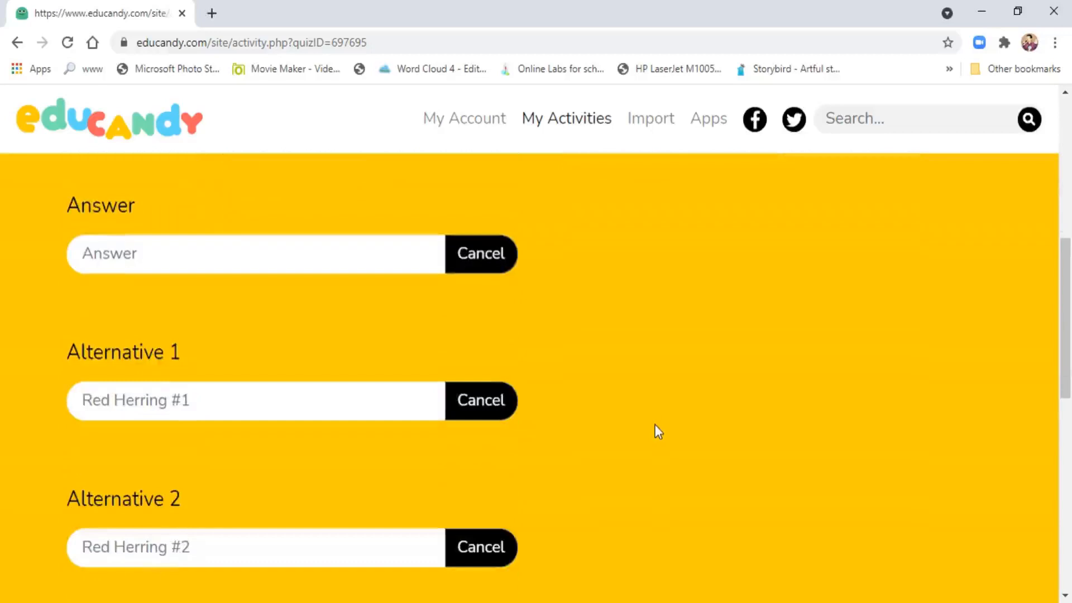
pyautogui.scroll(3, 655, 424)
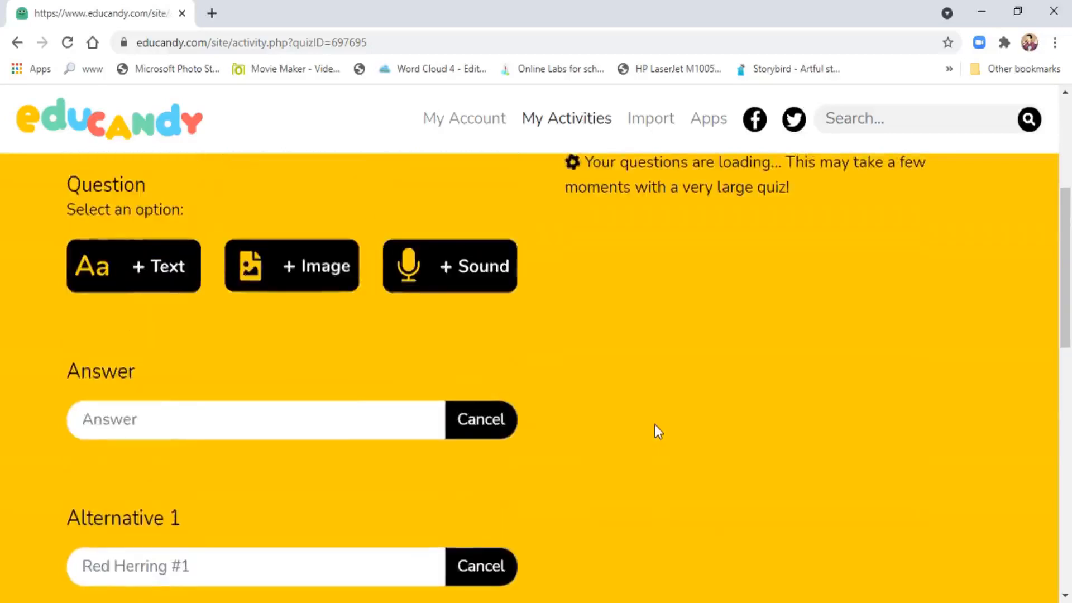
pyautogui.scroll(-4, 655, 424)
pyautogui.scroll(-3, 654, 424)
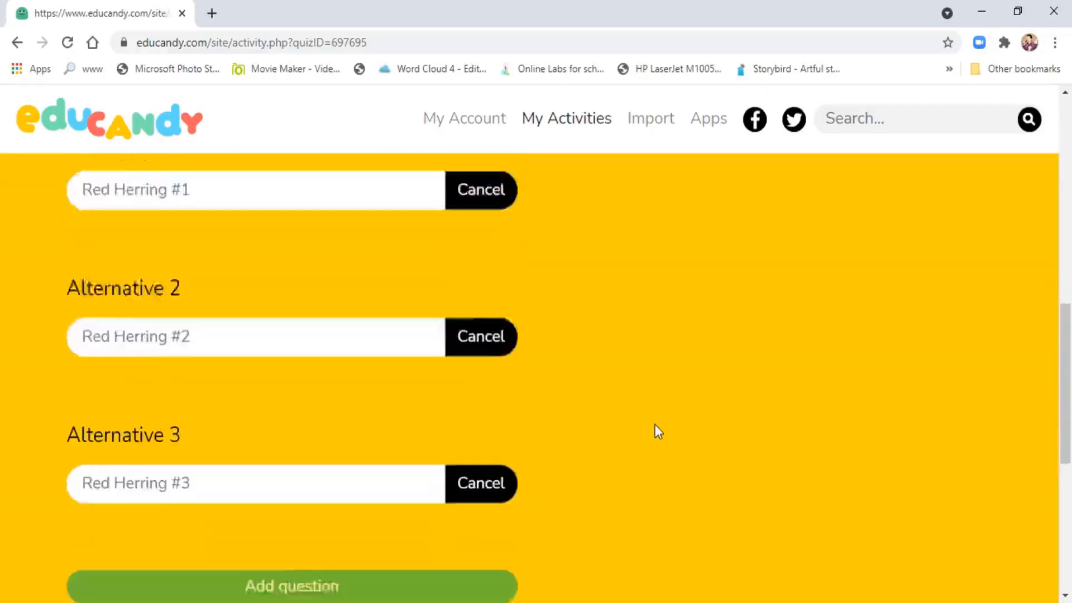
pyautogui.scroll(-7, 655, 433)
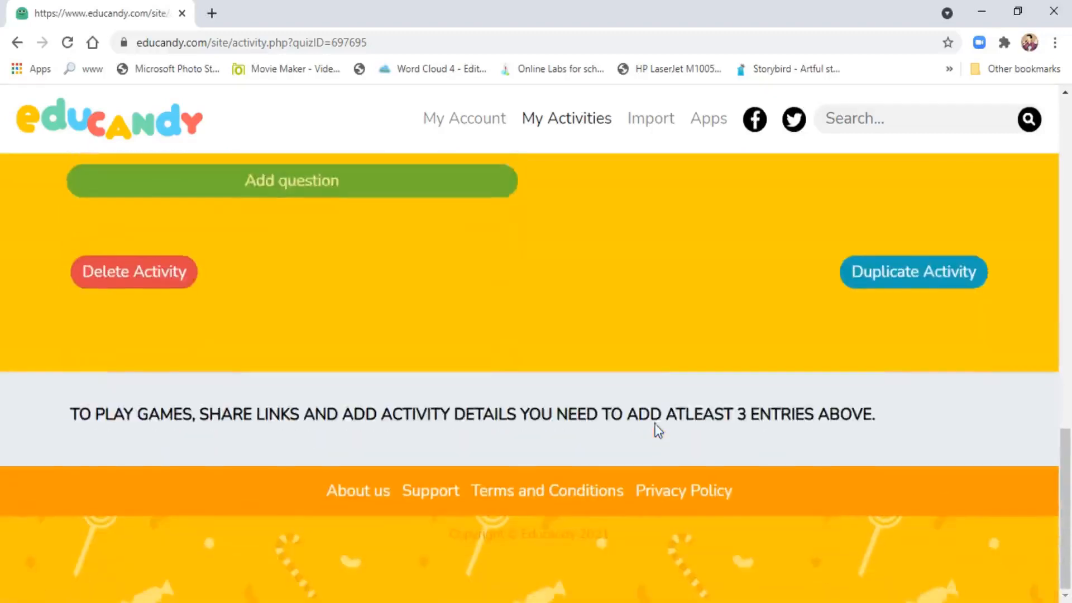
pyautogui.scroll(9, 651, 365)
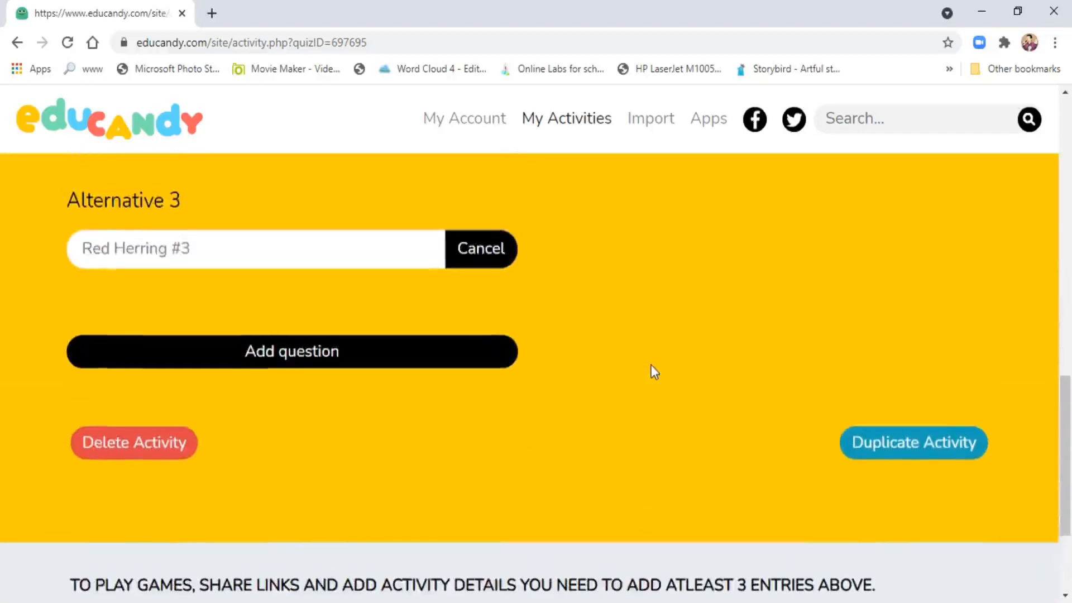
pyautogui.scroll(4, 651, 365)
pyautogui.scroll(4, 651, 365)
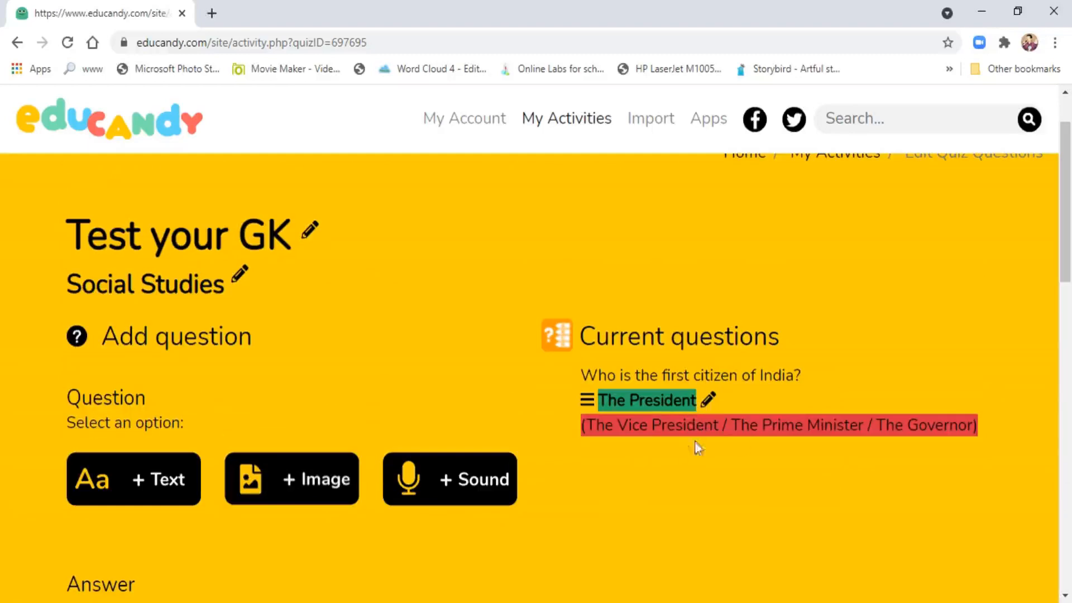
pyautogui.scroll(-8, 720, 500)
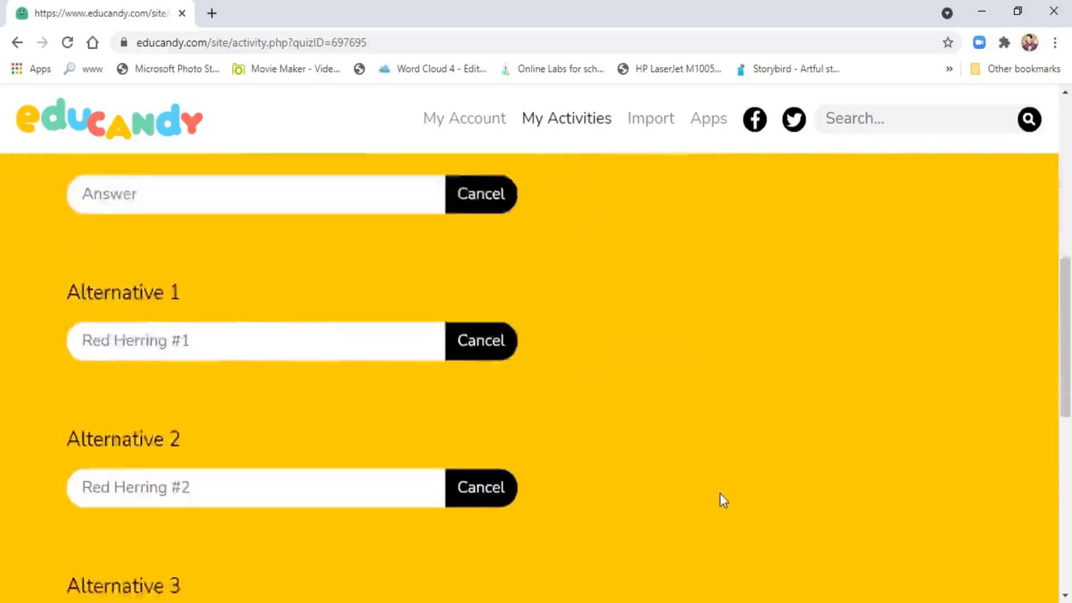
pyautogui.scroll(-4, 720, 496)
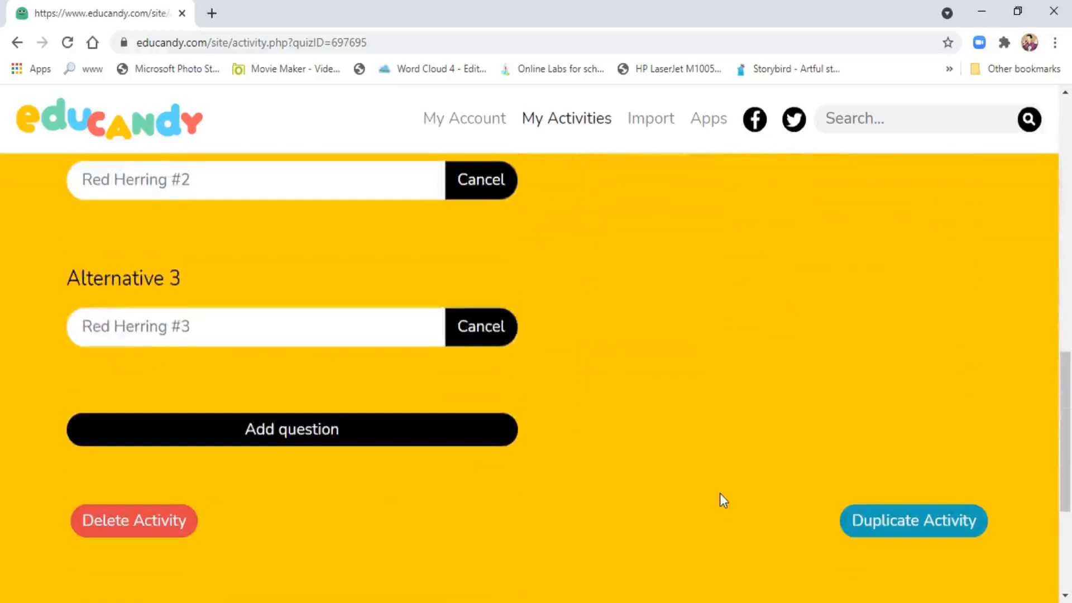
pyautogui.scroll(6, 719, 490)
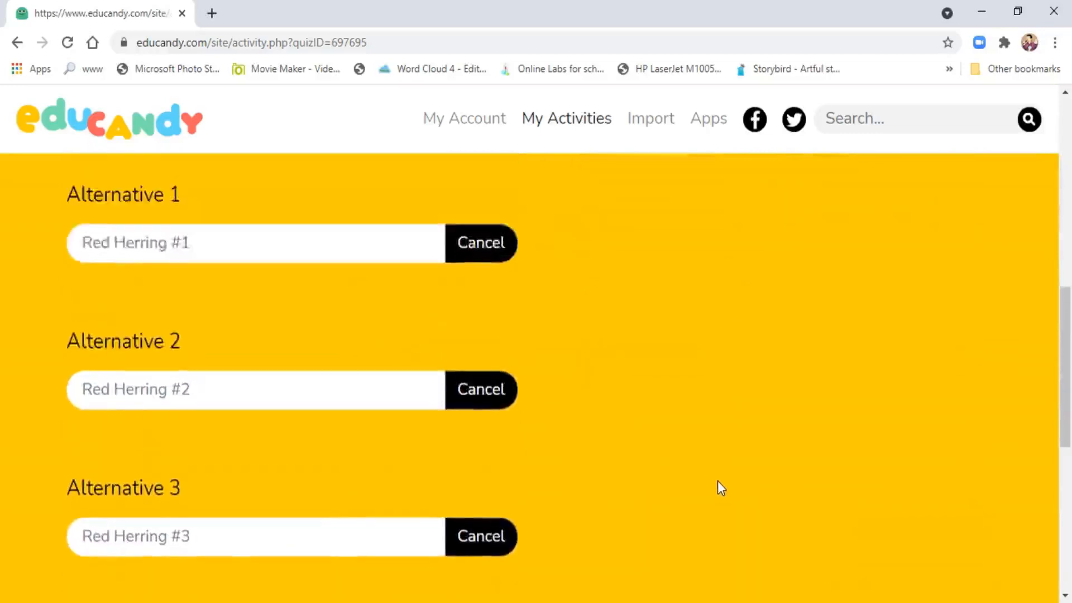
pyautogui.scroll(7, 717, 481)
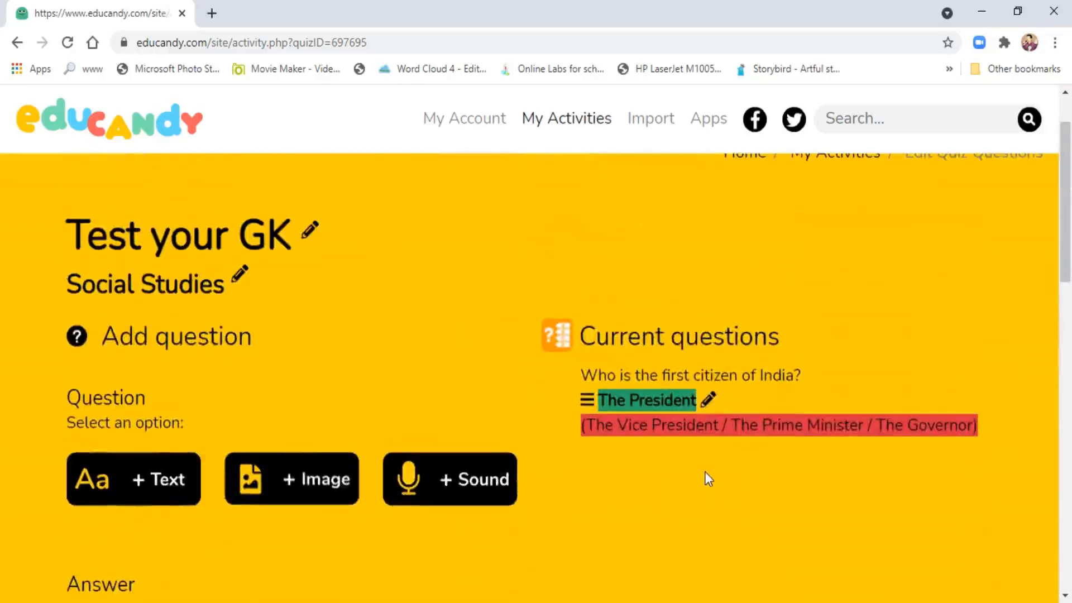
# Open an empty text entry for the next question of the "Test your GK" quiz
pyautogui.scroll(-1, 705, 478)
pyautogui.click(129, 401)
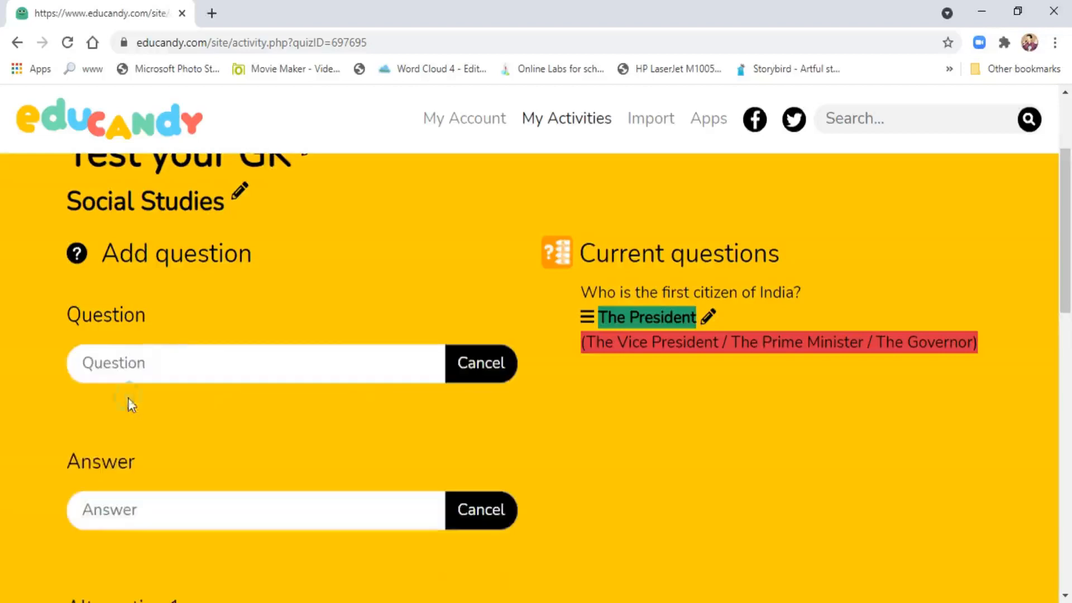
pyautogui.click(125, 361)
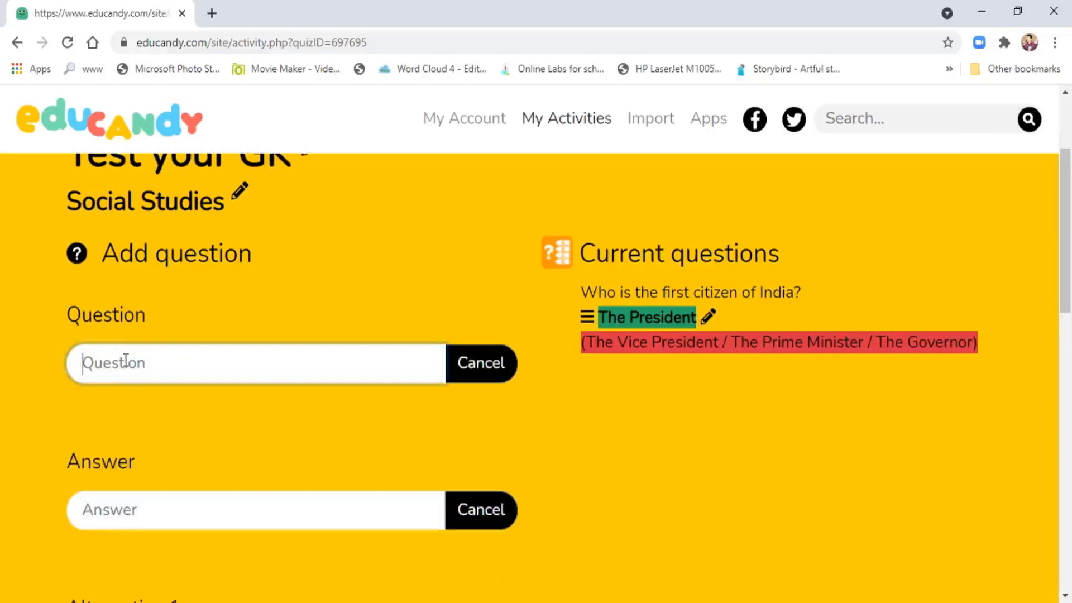
pyautogui.write('T')
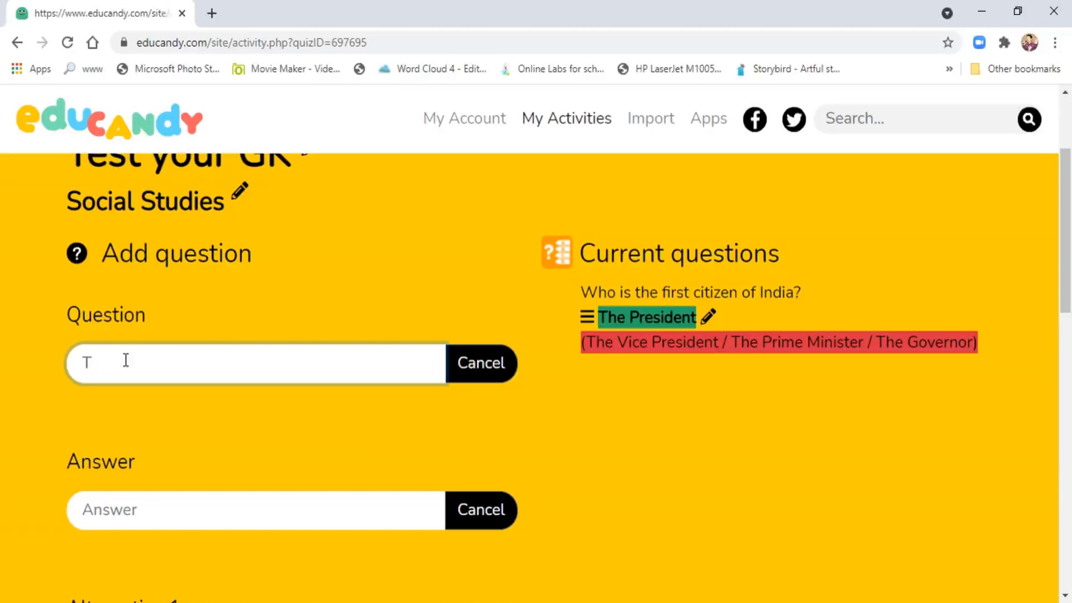
pyautogui.press('BackSpace')
# Open Google's translator in a new browser tab and set it to translate from English to Hindi
pyautogui.click(213, 16)
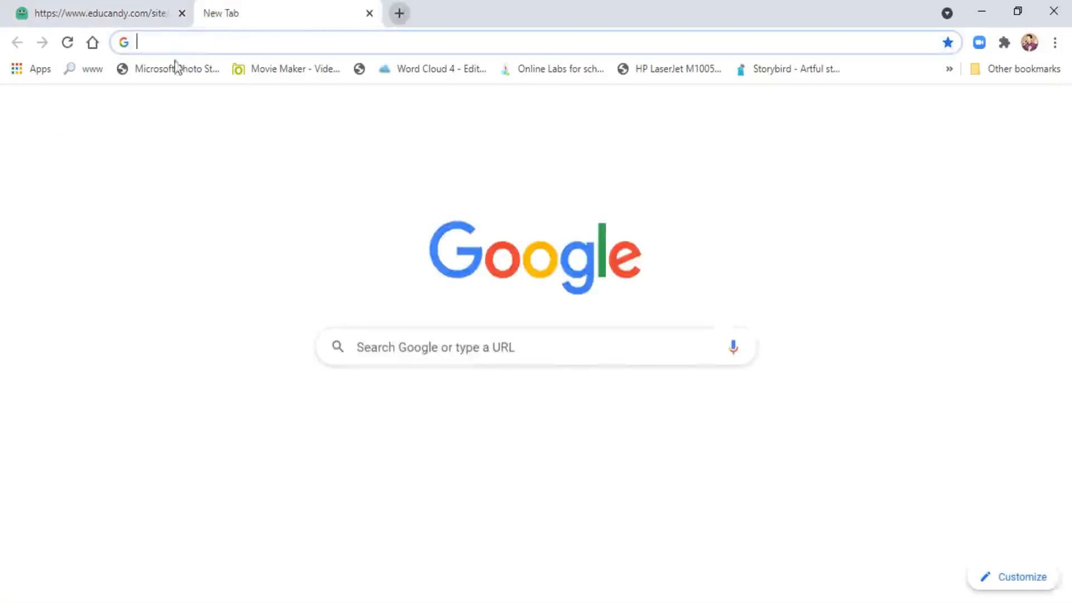
pyautogui.click(149, 41)
pyautogui.click(210, 105)
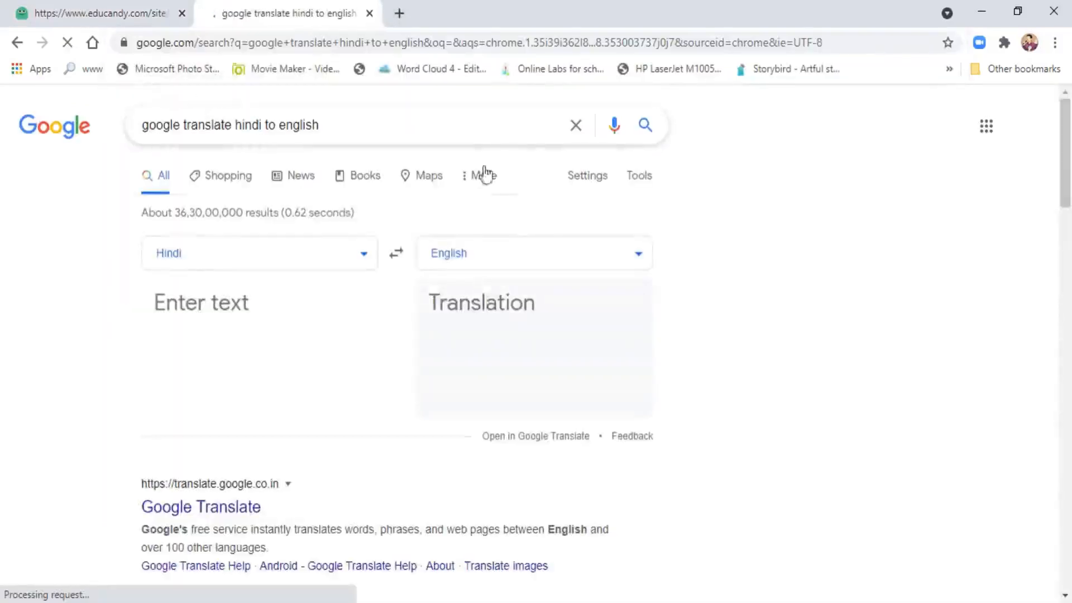
pyautogui.click(364, 262)
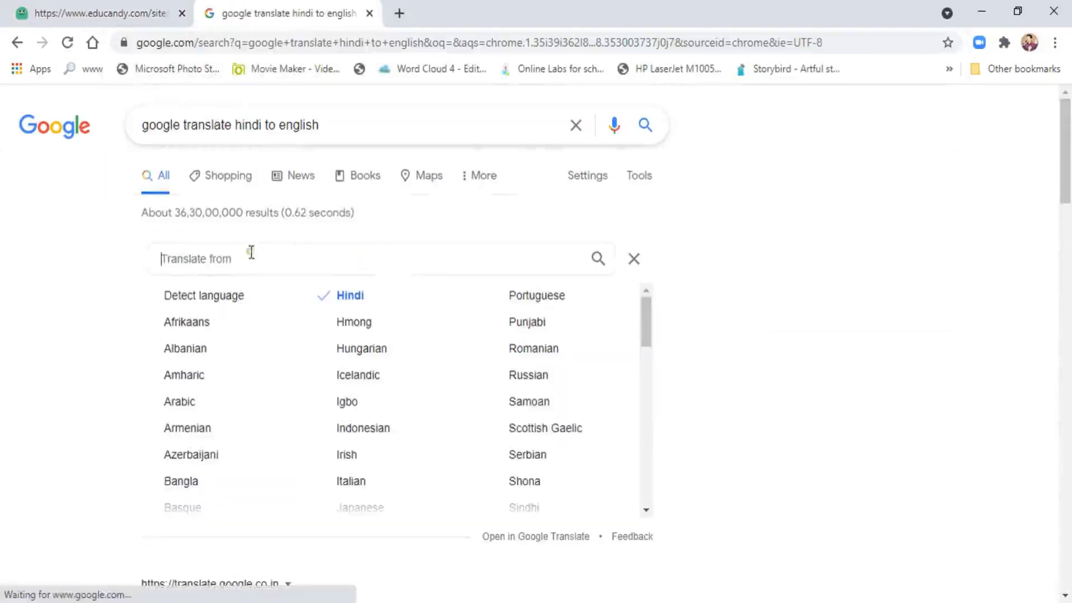
pyautogui.write('English')
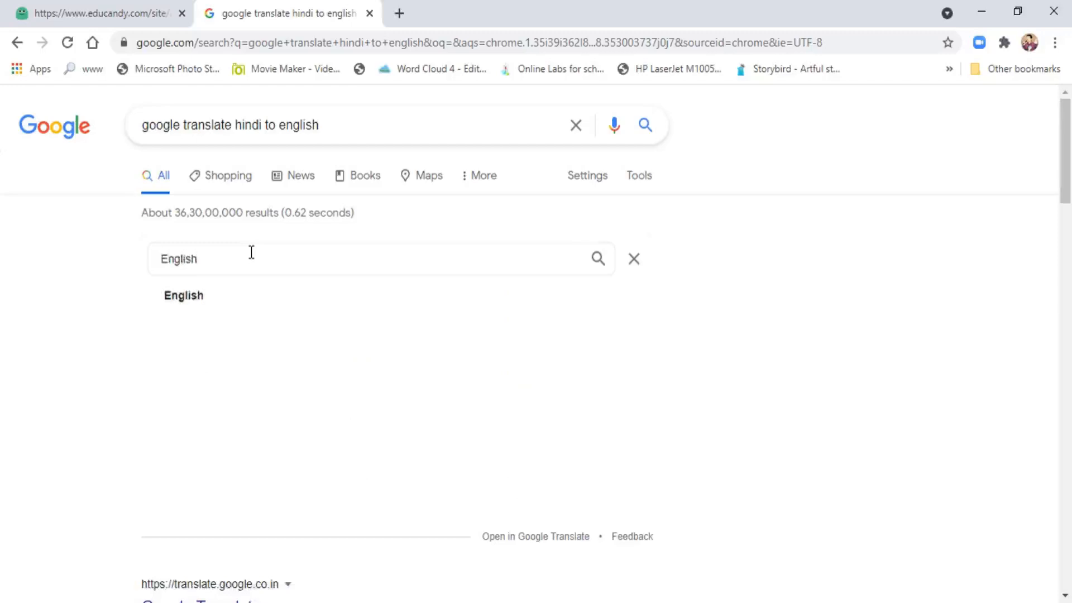
pyautogui.click(202, 298)
# Enter "Who is the first woman Prime Minister of India?" as the English text to translate
pyautogui.click(217, 328)
pyautogui.write('W')
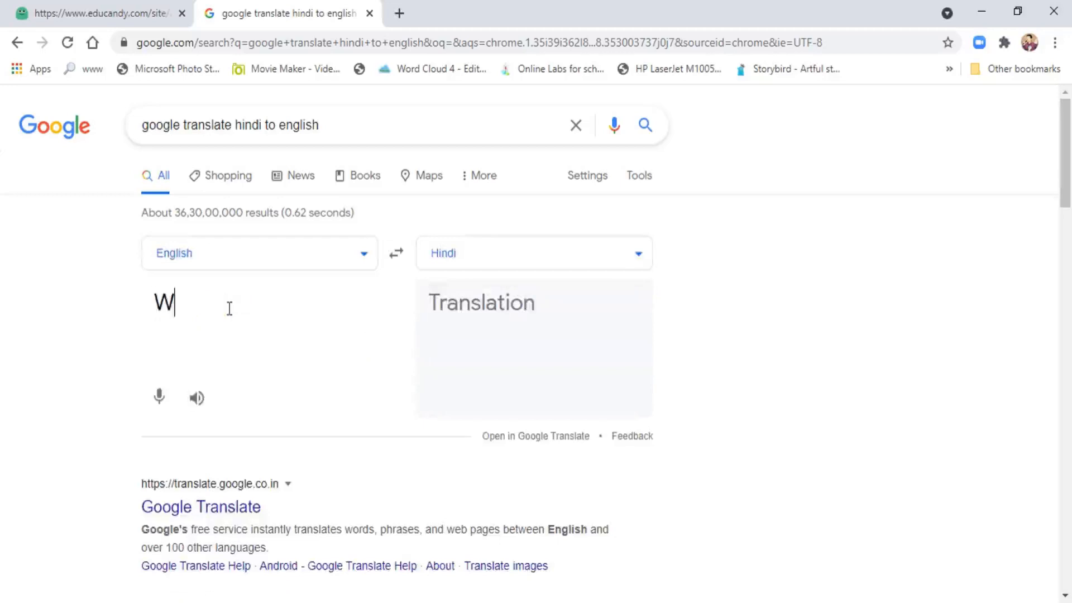
pyautogui.write('ho is the')
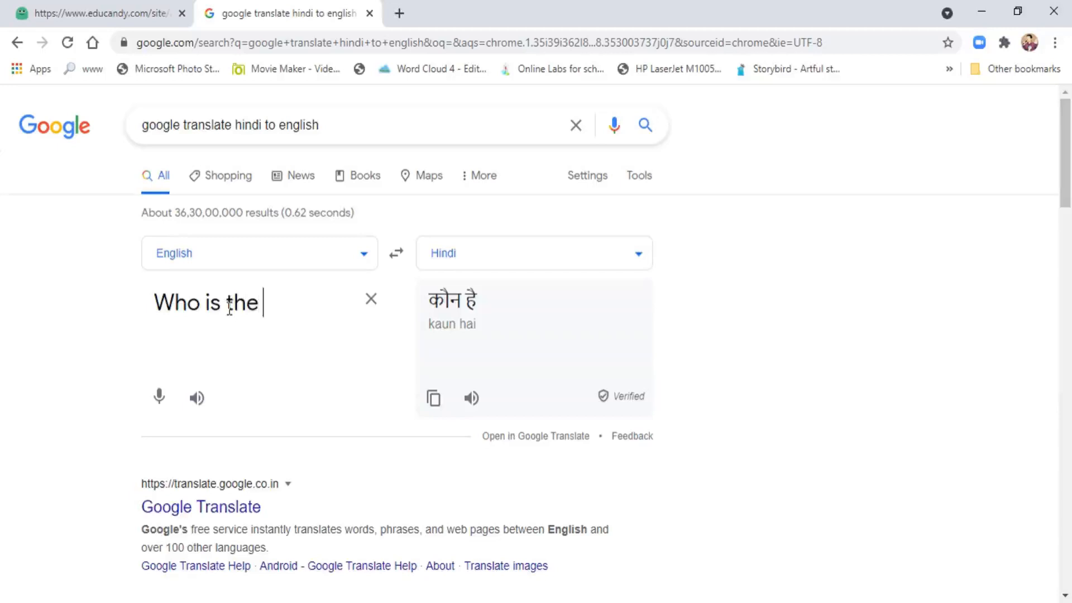
pyautogui.write(' firs')
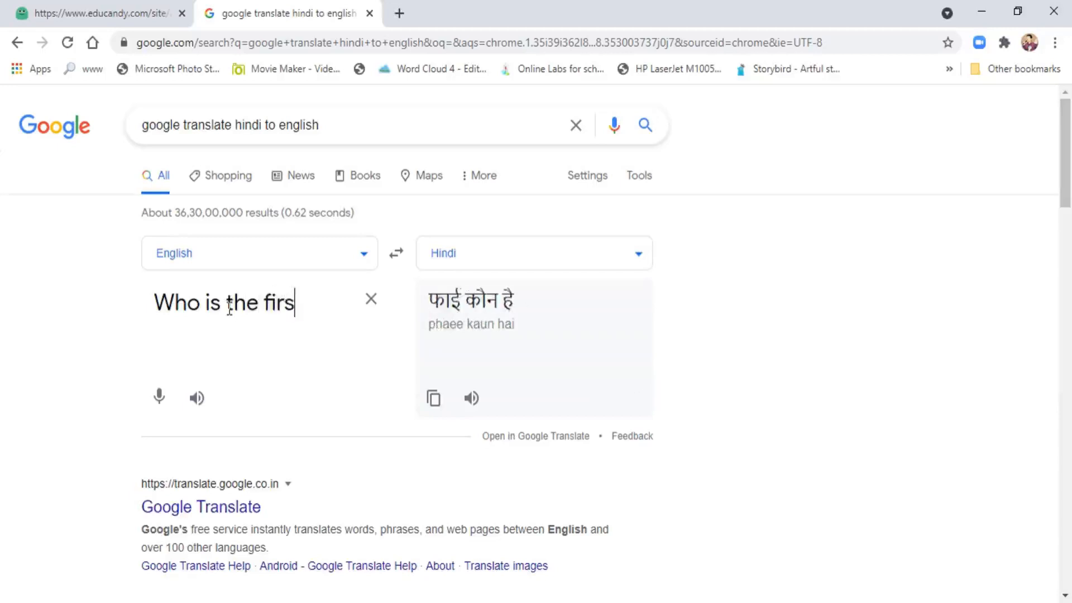
pyautogui.write('t woman ')
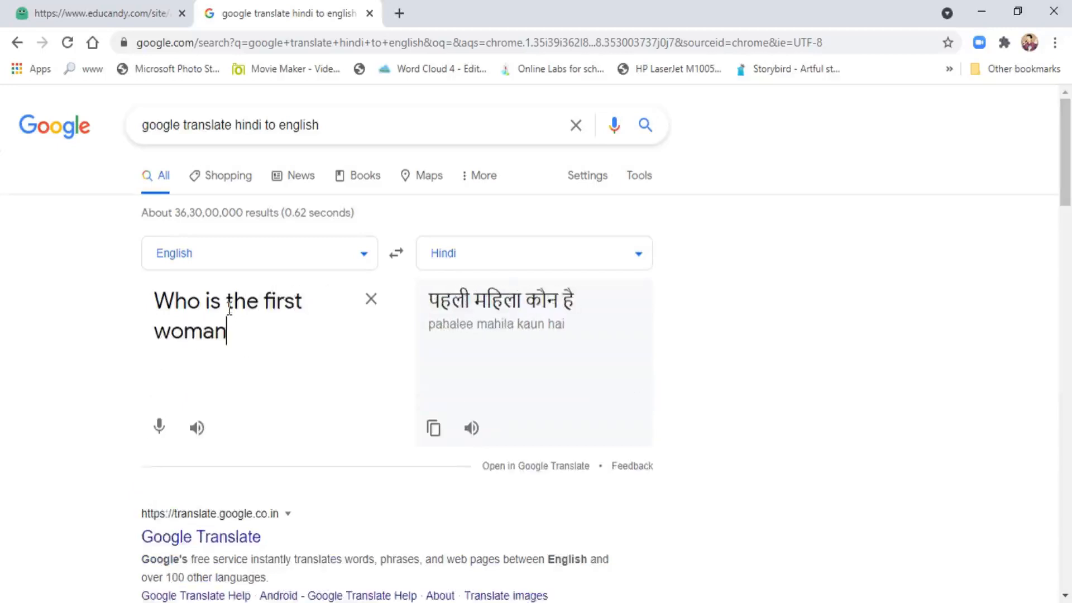
pyautogui.write('Prime ')
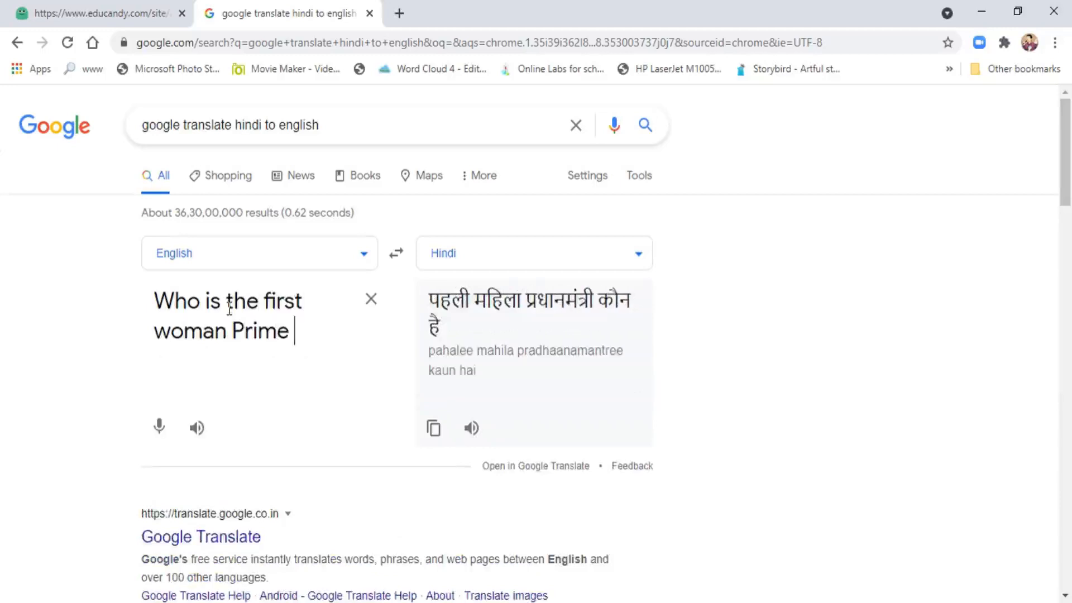
pyautogui.write('Mini')
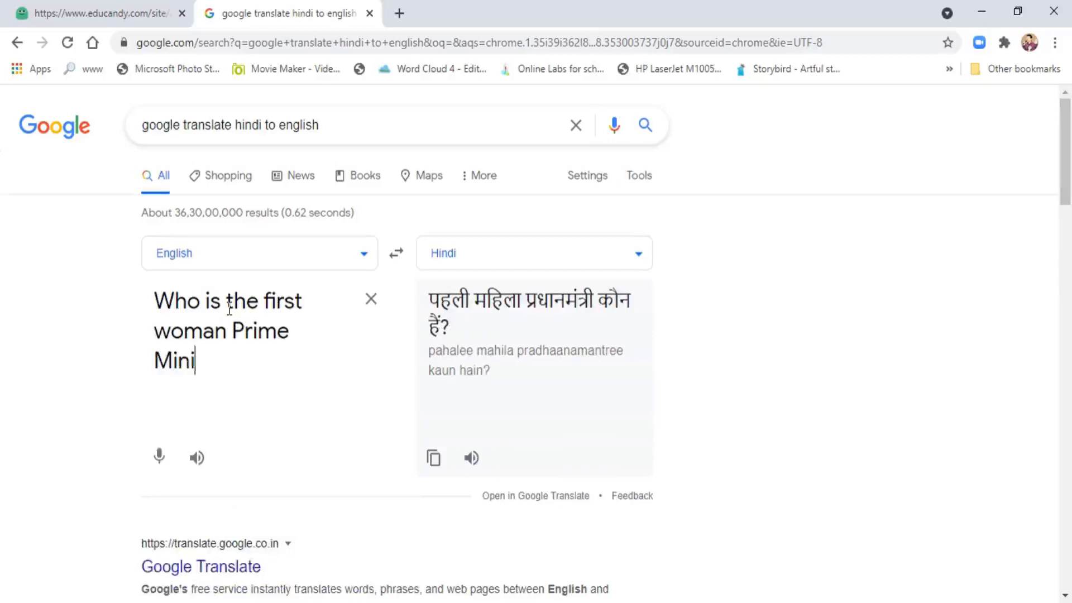
pyautogui.write('ster')
pyautogui.write('o')
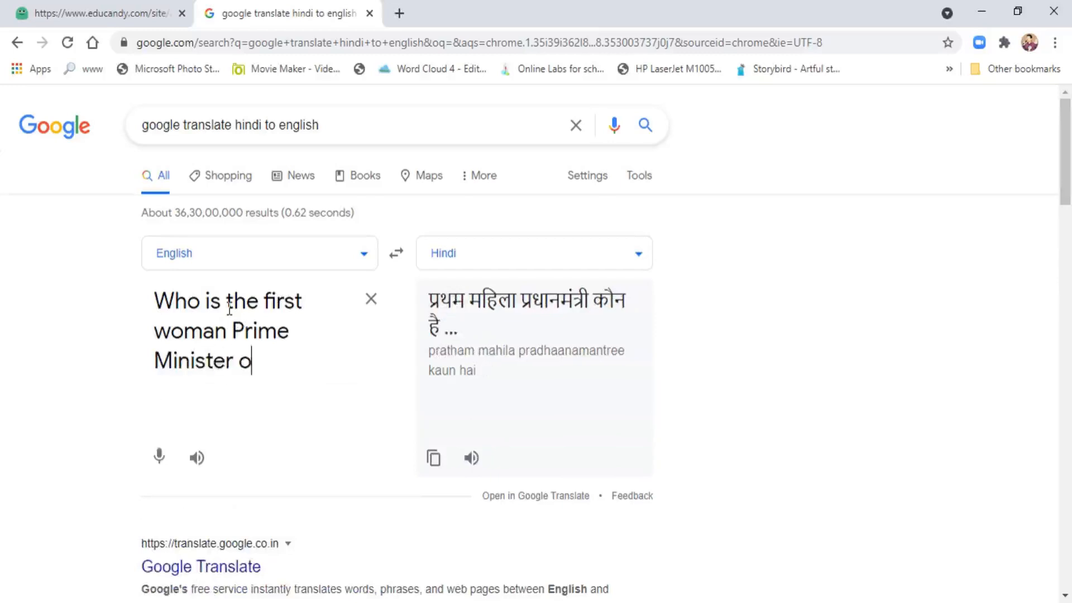
pyautogui.write('f Ind')
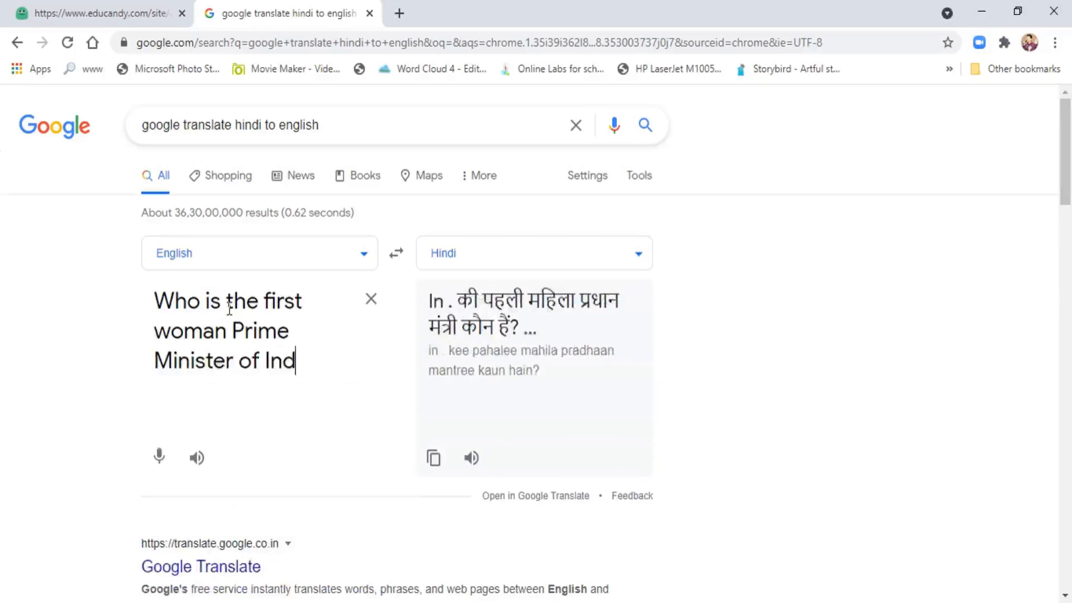
pyautogui.write('ia?')
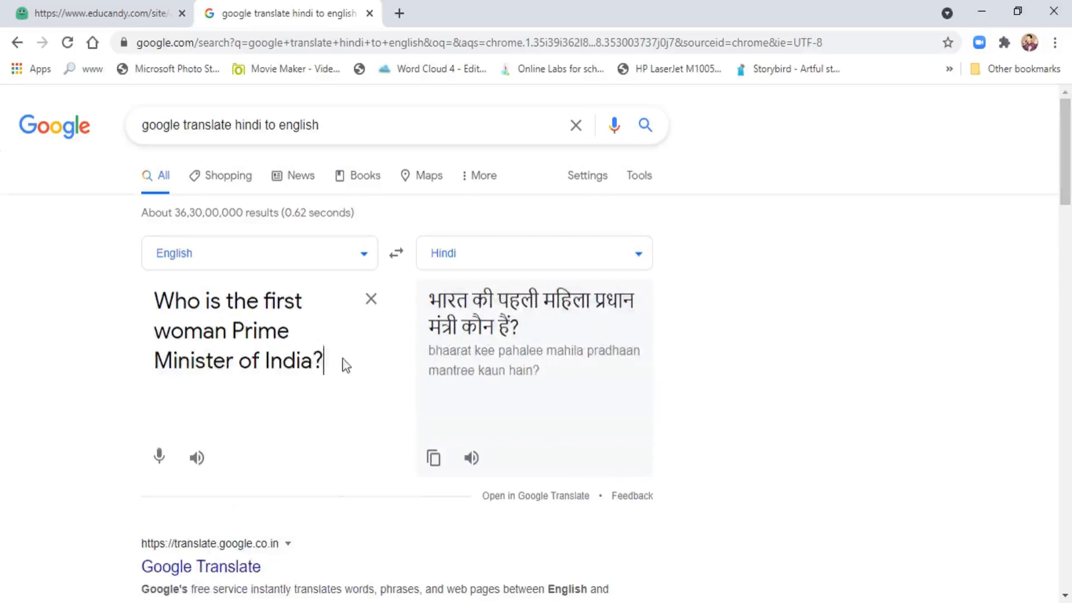
# Copy the Hindi translation and paste it as the question text in the Educandy quiz
pyautogui.moveTo(434, 294); pyautogui.dragTo(522, 329)
pyautogui.rightClick(489, 306)
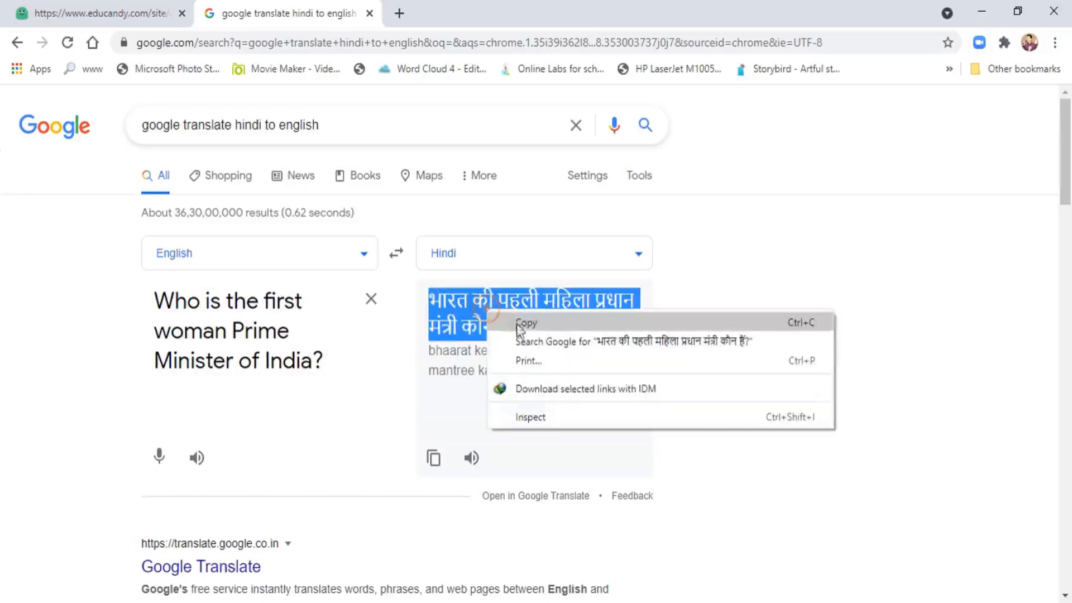
pyautogui.click(525, 323)
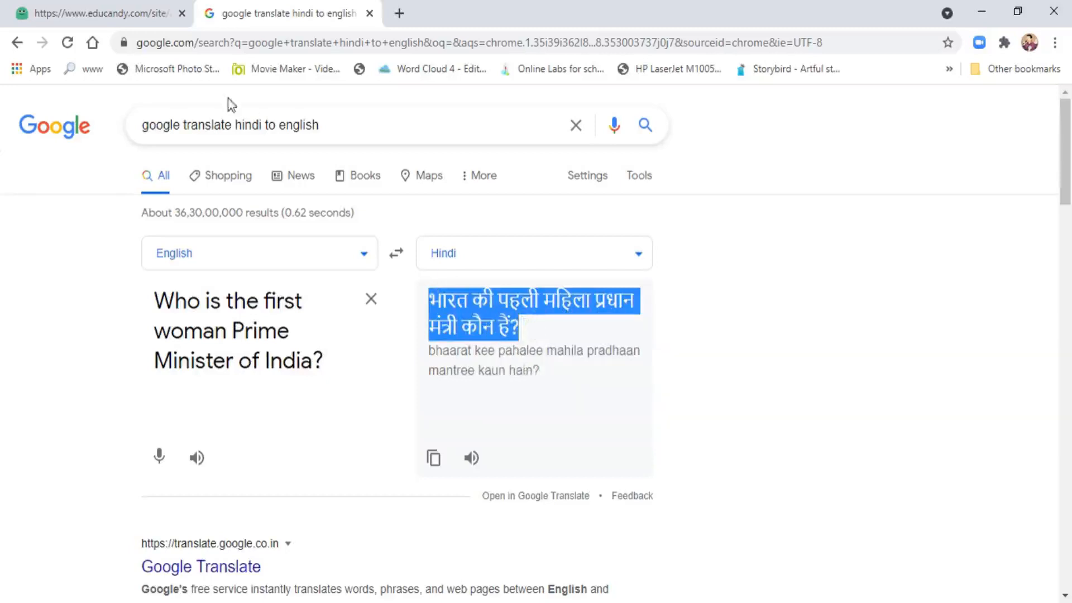
pyautogui.click(148, 15)
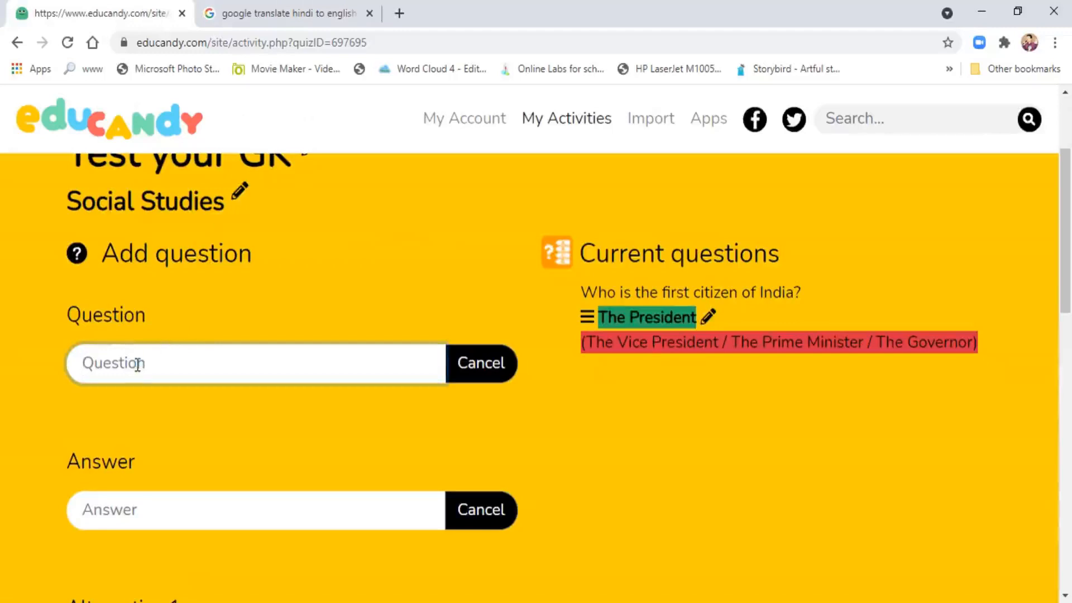
pyautogui.hotkey('ctrl', 'v')
# Enter "Indira Gandhi" as the correct answer to the Hindi question about India's first woman Prime Minister
pyautogui.click(138, 510)
pyautogui.write('The')
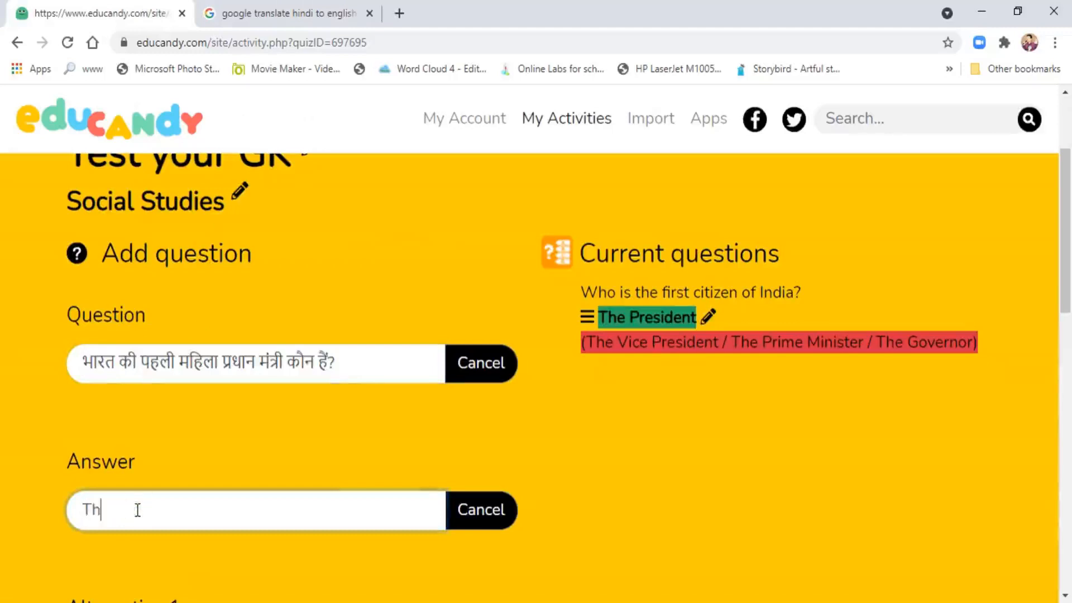
pyautogui.press('BackSpace')
pyautogui.press('BackSpace')
pyautogui.press('BackSpace')
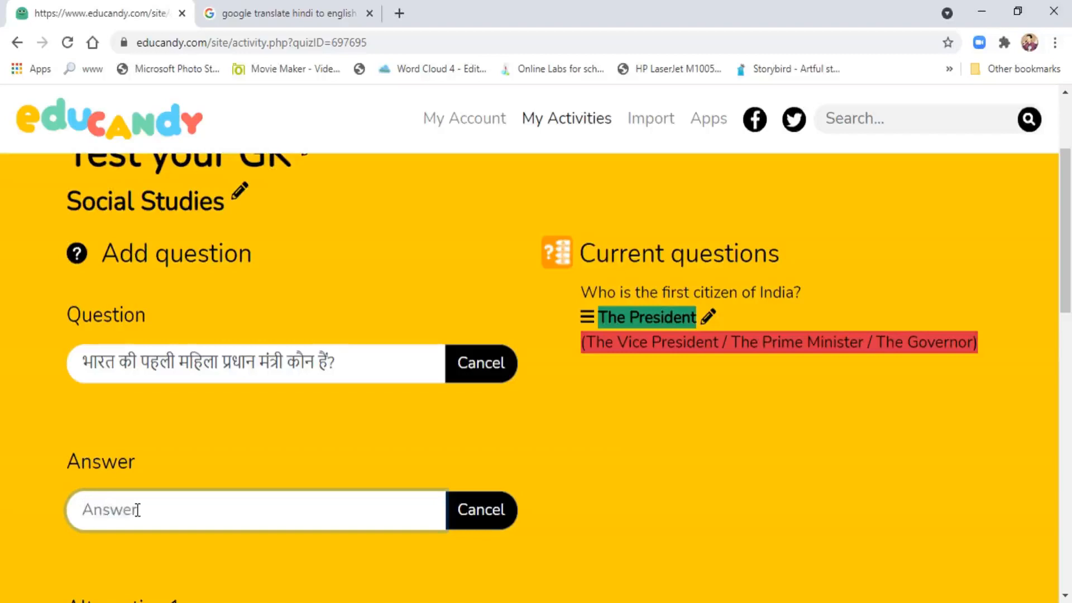
pyautogui.write('Indira Gandhi')
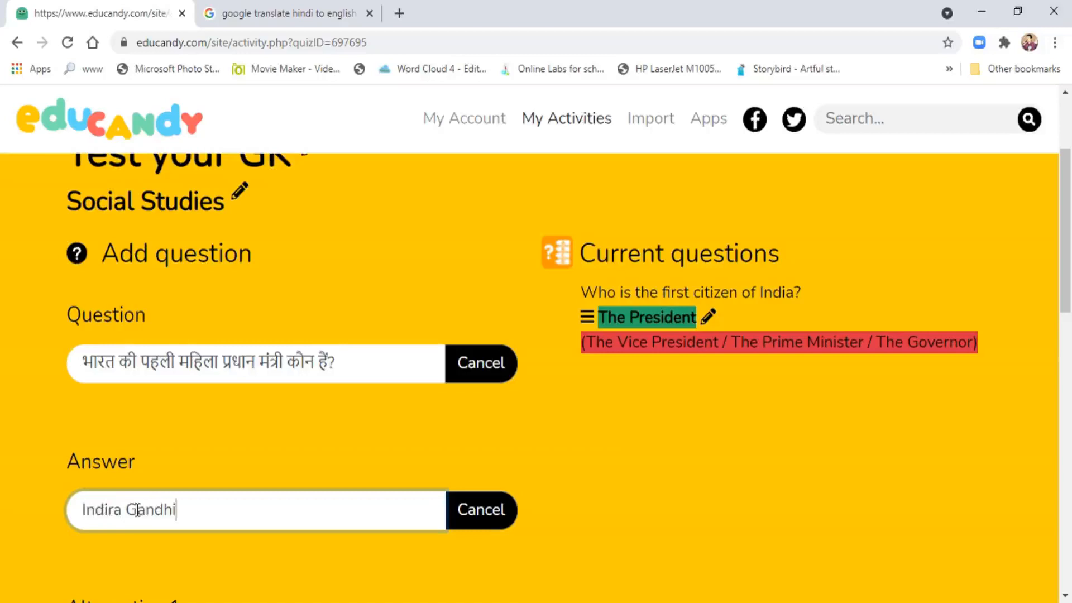
# Enter "Sonia Gandhi" as Alternative 1 and "Prathibha Patil" as Alternative 2 for the Hindi question
pyautogui.scroll(-4, 243, 436)
pyautogui.click(153, 408)
pyautogui.write('Son')
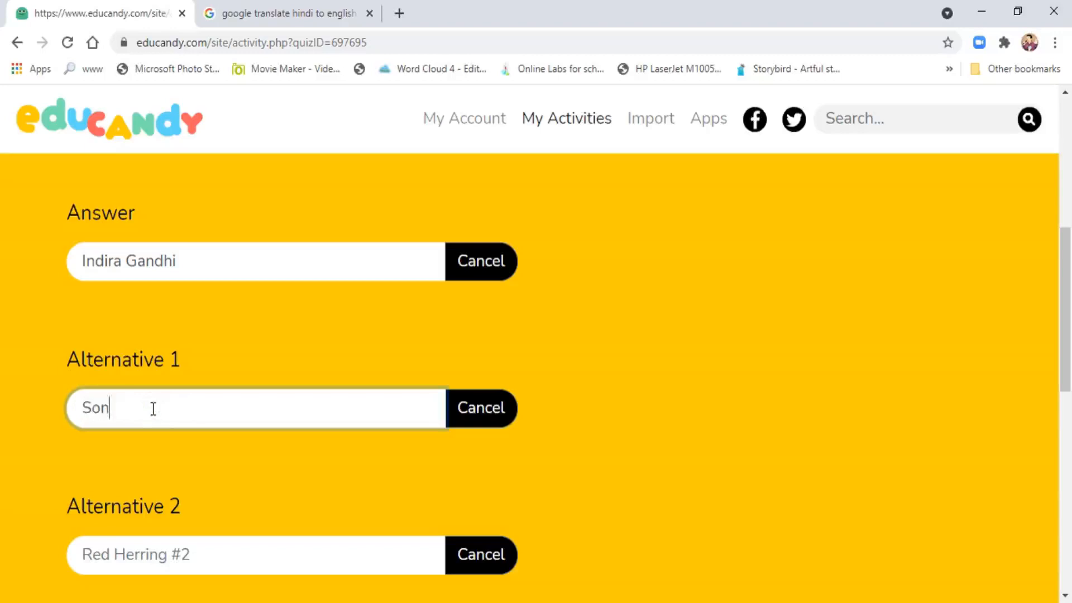
pyautogui.write('ia Gandhi')
pyautogui.scroll(-4, 187, 470)
pyautogui.click(170, 306)
pyautogui.write('Pra')
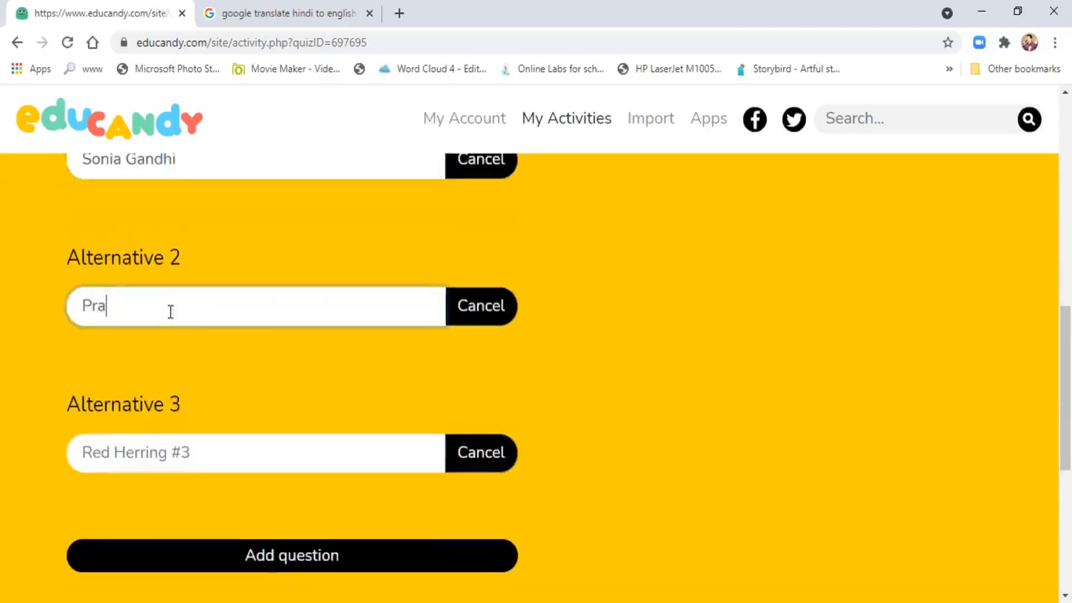
pyautogui.write('thibh')
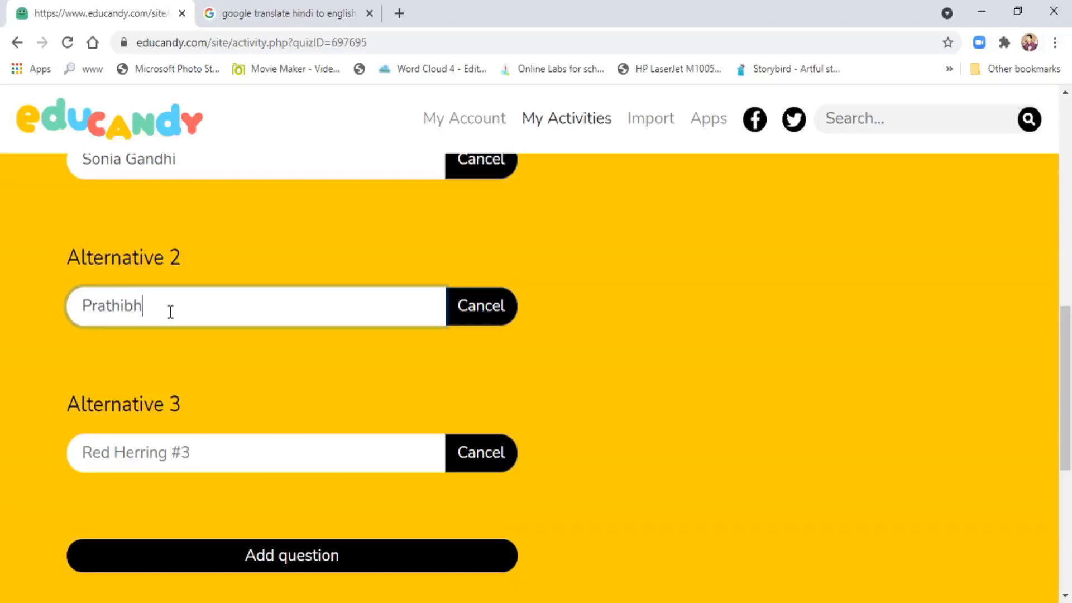
pyautogui.write('a Patil')
# Enter "Sushma Swaraj" as Alternative 3 and add the Hindi question to the quiz
pyautogui.scroll(-3, 246, 327)
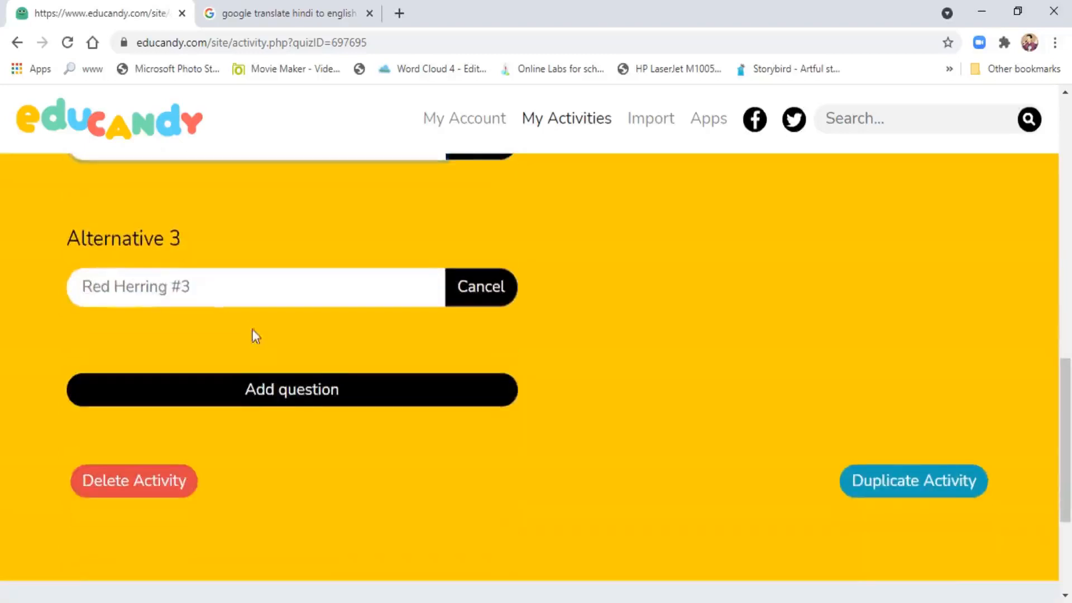
pyautogui.click(161, 293)
pyautogui.write('S')
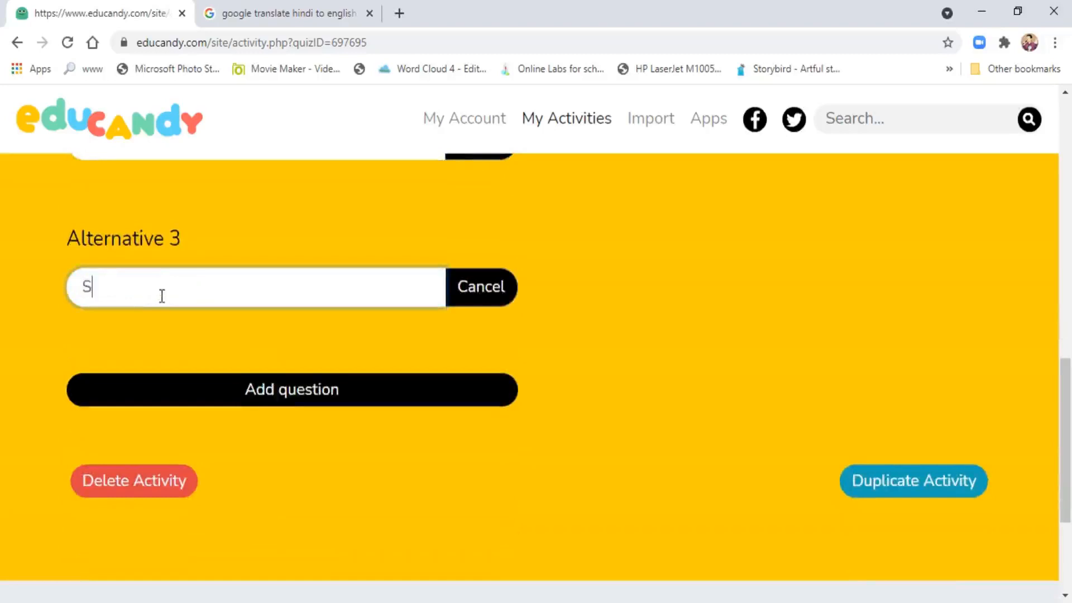
pyautogui.write('ushma Swaraj')
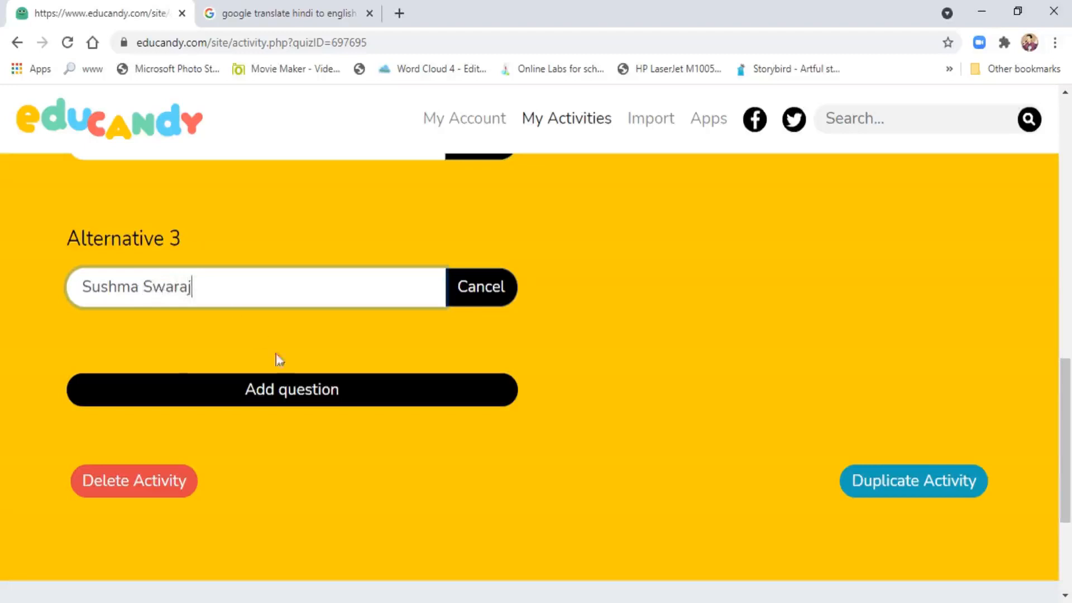
pyautogui.click(286, 390)
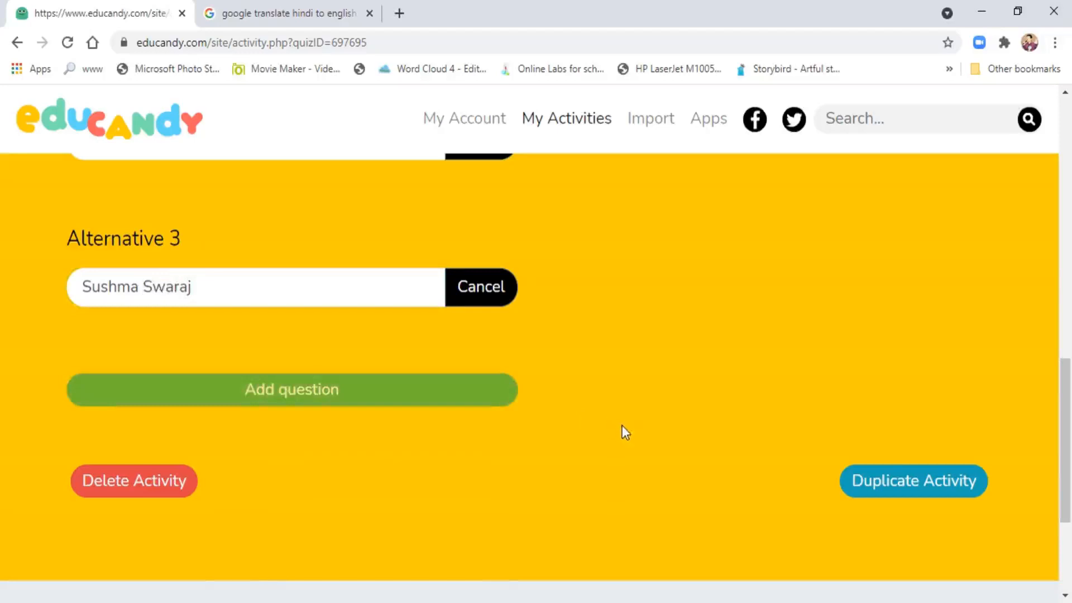
# Check the submitted question's fields, the list of current questions and the entry requirement for playing games and sharing links
pyautogui.scroll(3, 621, 426)
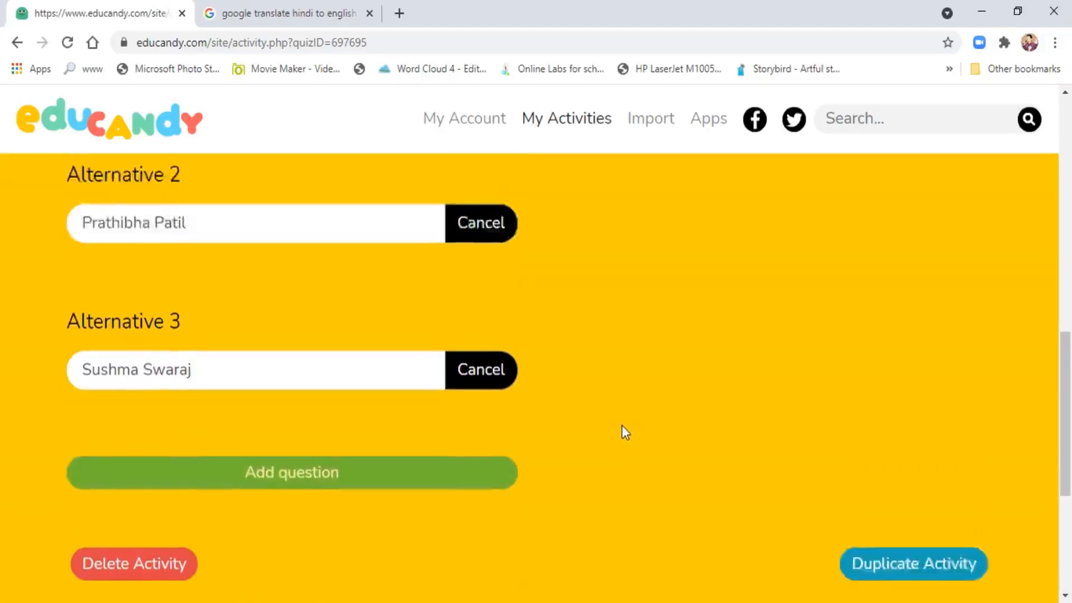
pyautogui.scroll(2, 621, 426)
pyautogui.scroll(4, 622, 425)
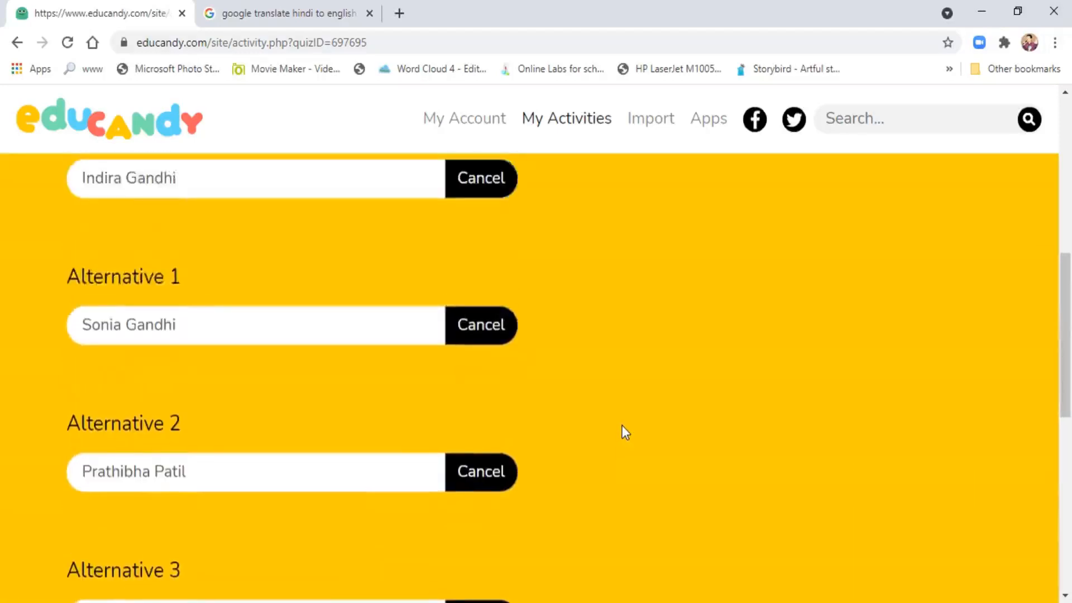
pyautogui.scroll(3, 622, 425)
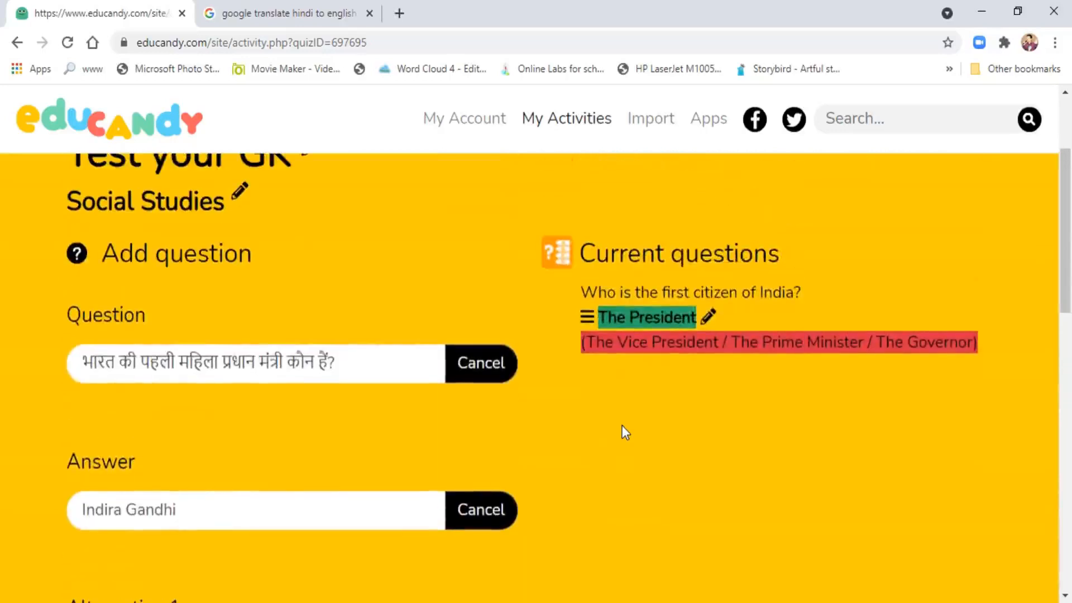
pyautogui.scroll(-6, 623, 424)
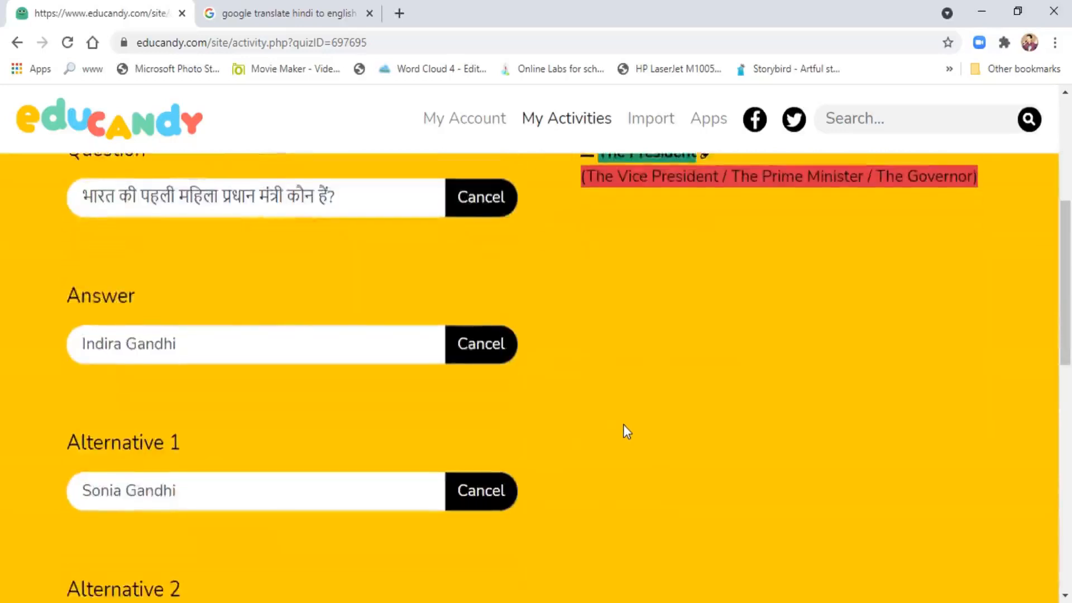
pyautogui.scroll(-8, 623, 424)
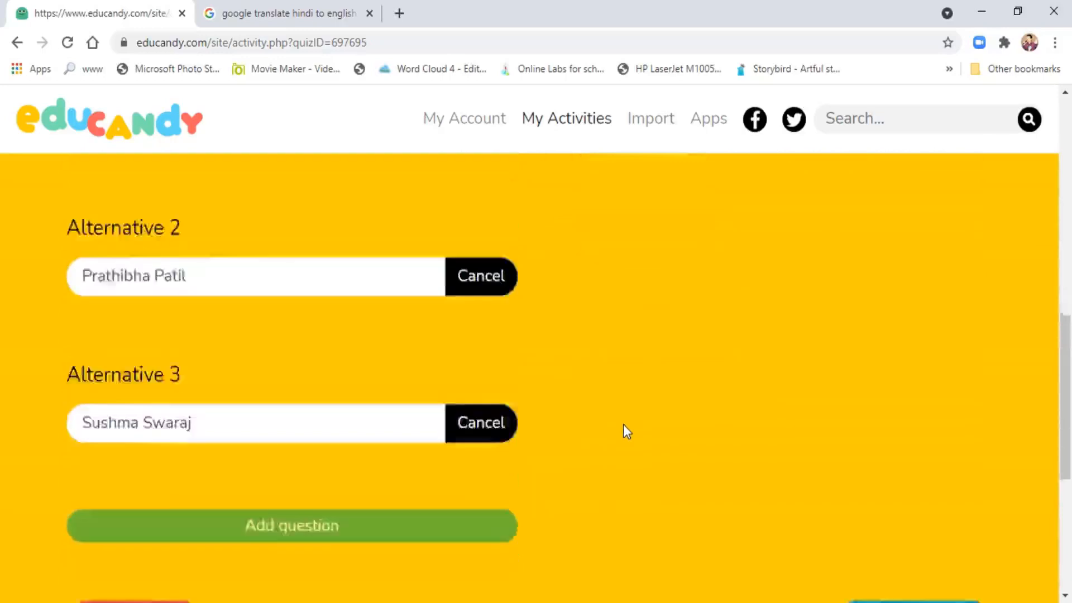
pyautogui.scroll(-1, 623, 425)
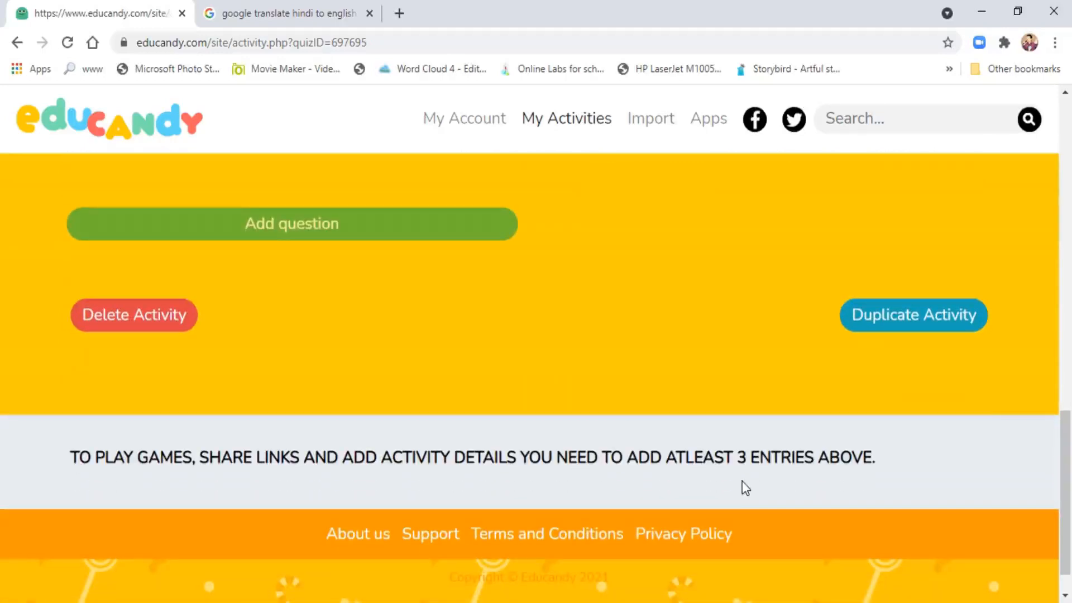
pyautogui.scroll(3, 623, 399)
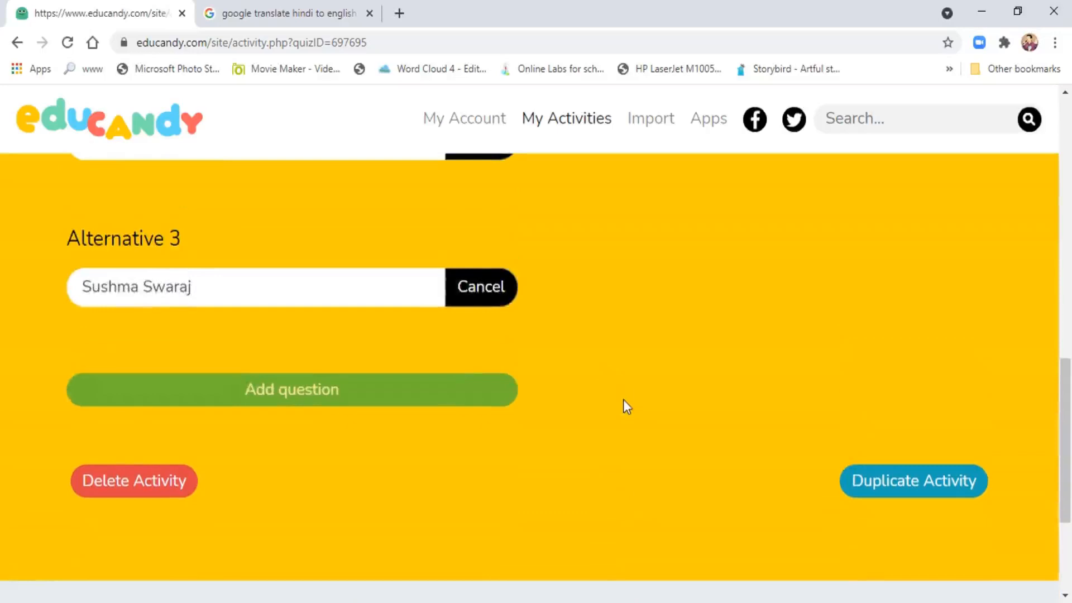
pyautogui.scroll(3, 627, 406)
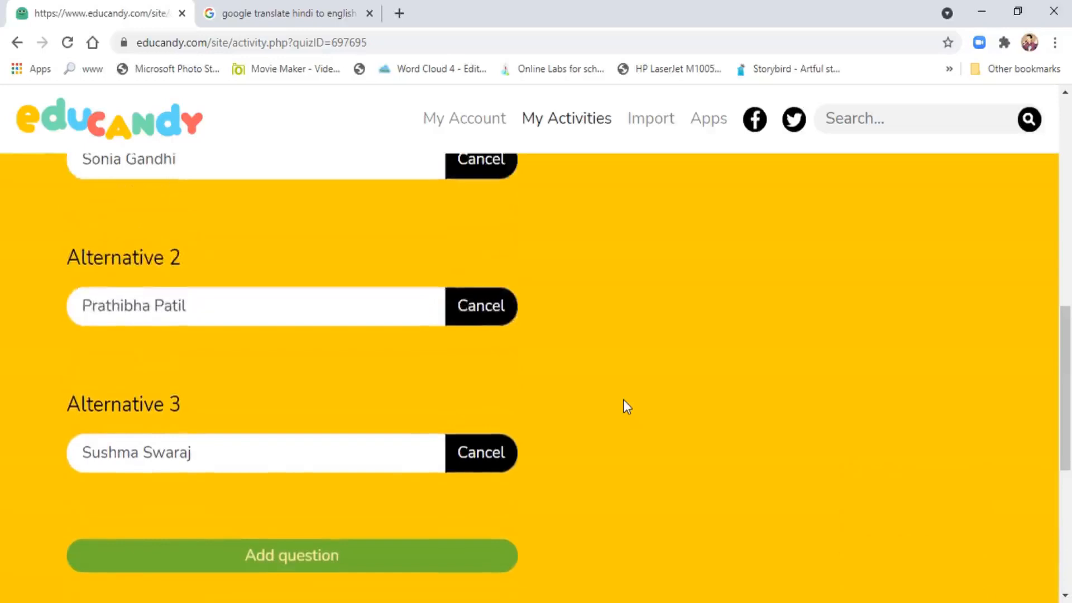
pyautogui.scroll(4, 624, 401)
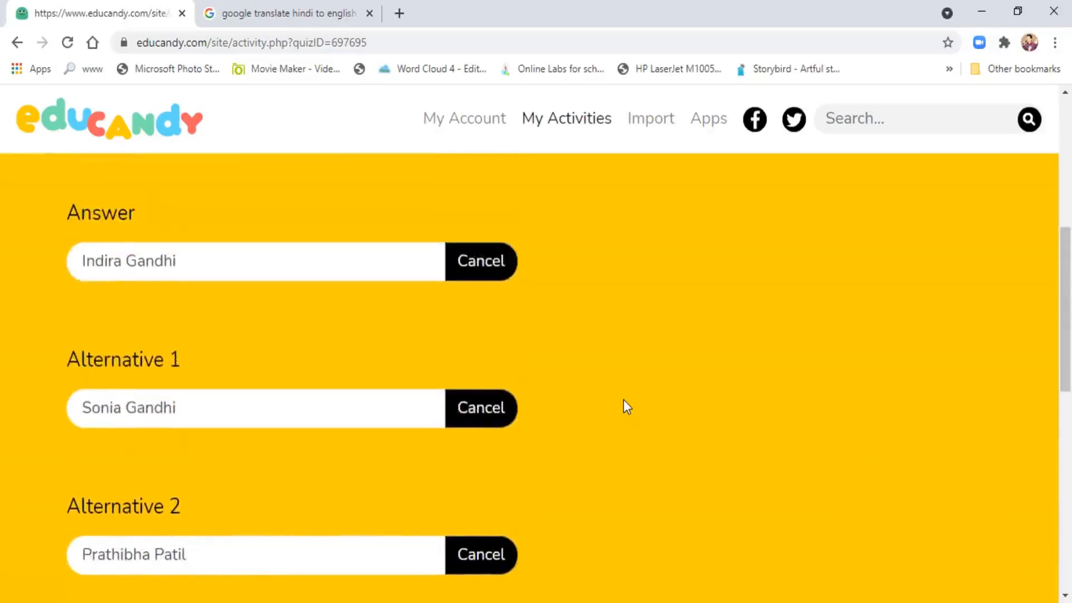
pyautogui.scroll(3, 623, 400)
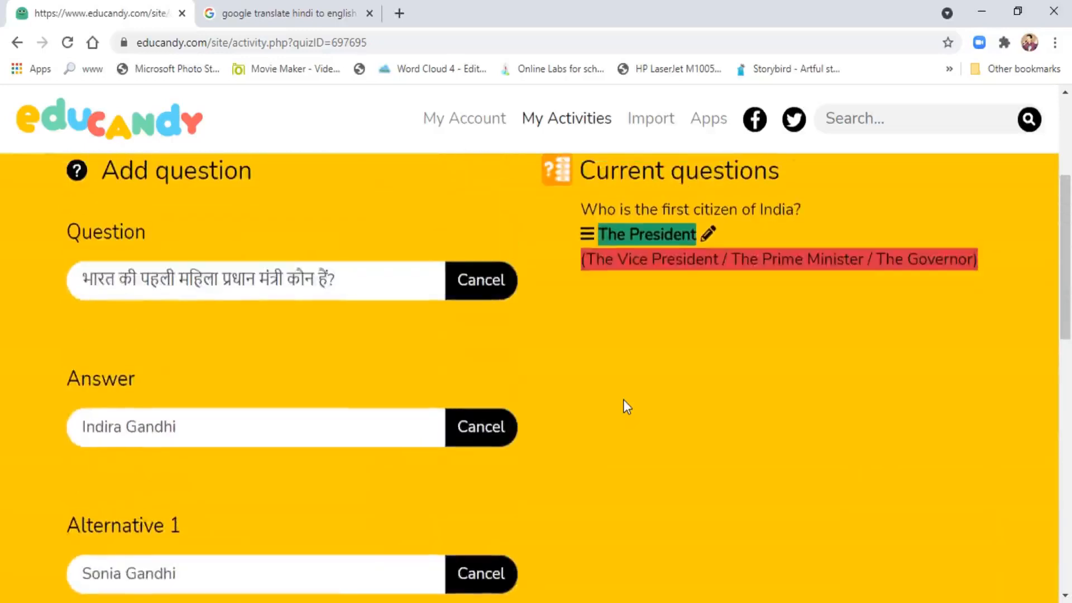
pyautogui.scroll(4, 623, 400)
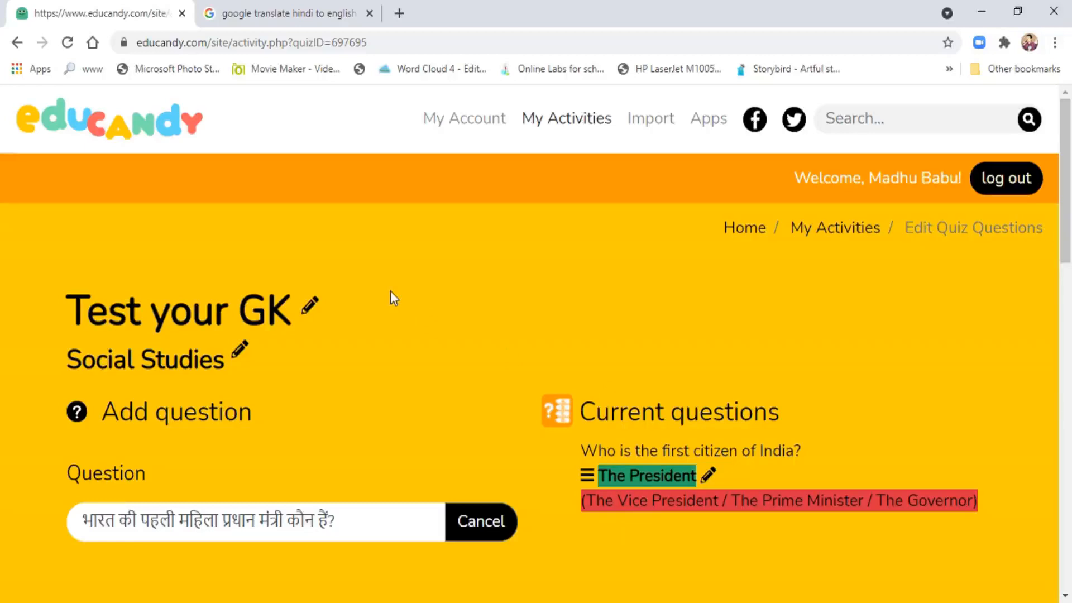
pyautogui.scroll(-3, 392, 293)
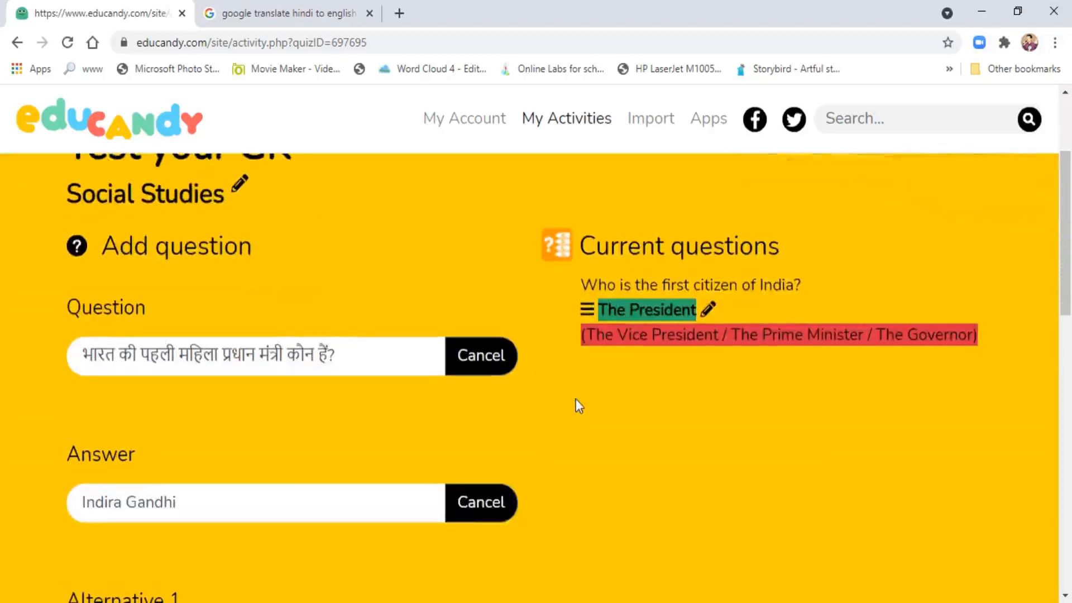
pyautogui.scroll(-1, 575, 399)
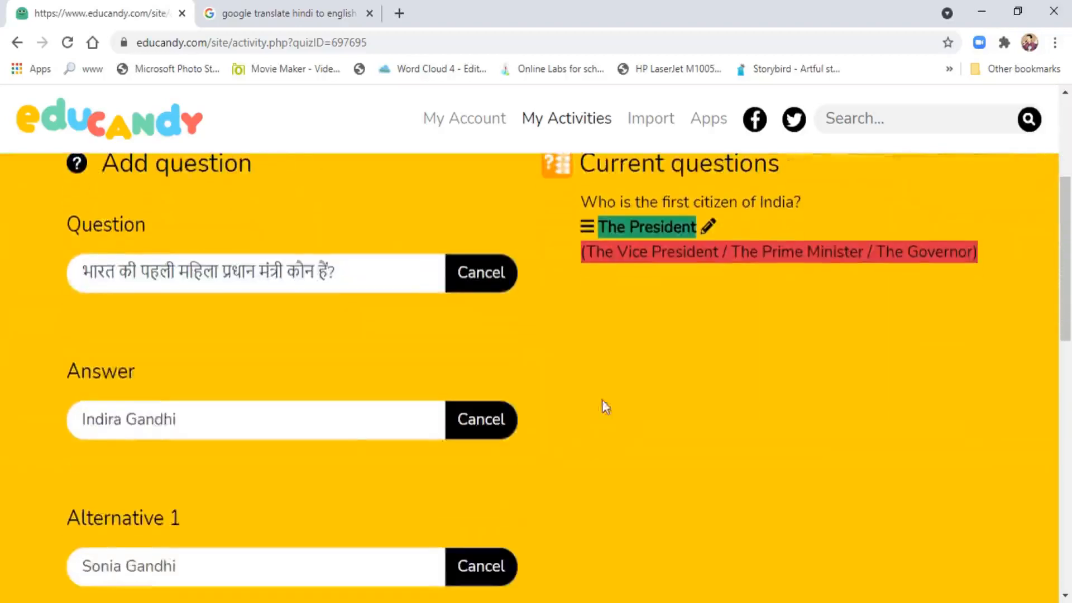
pyautogui.scroll(-3, 662, 400)
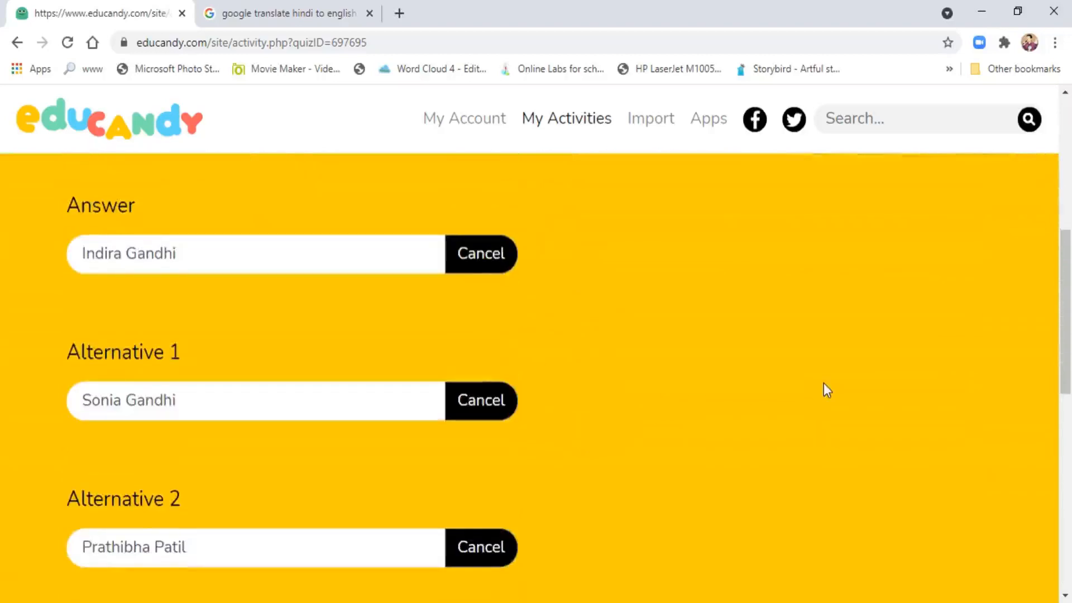
pyautogui.scroll(-3, 823, 384)
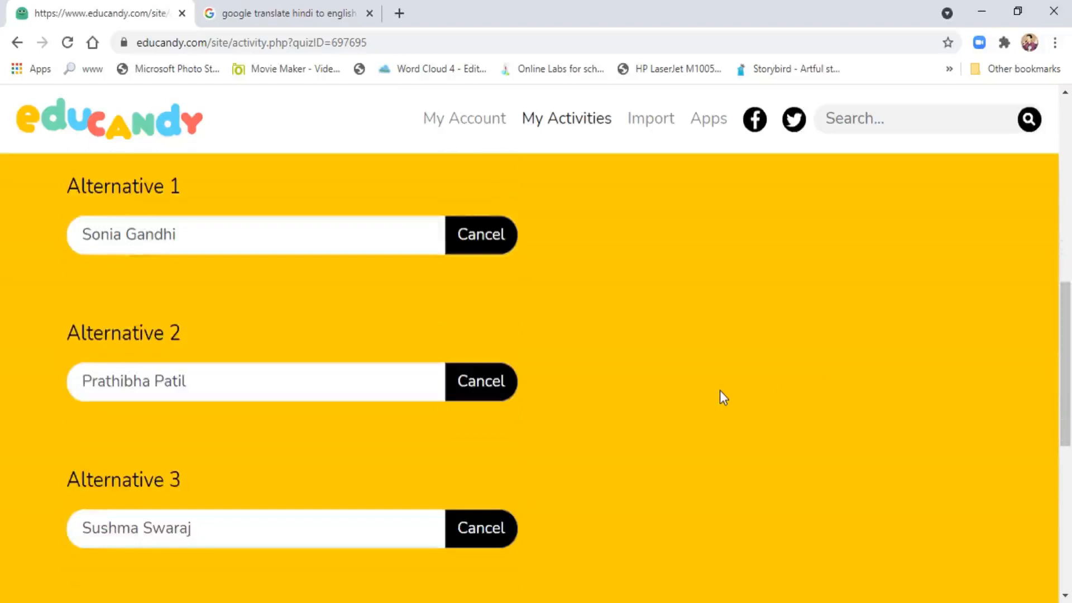
pyautogui.scroll(-3, 720, 392)
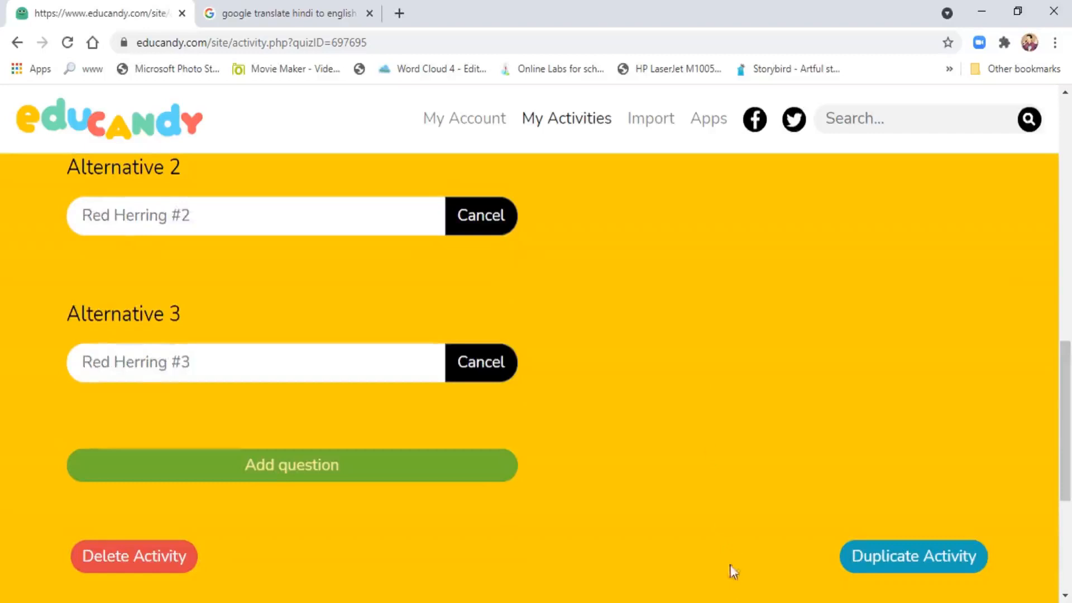
pyautogui.moveTo(743, 602)
pyautogui.click(739, 572)
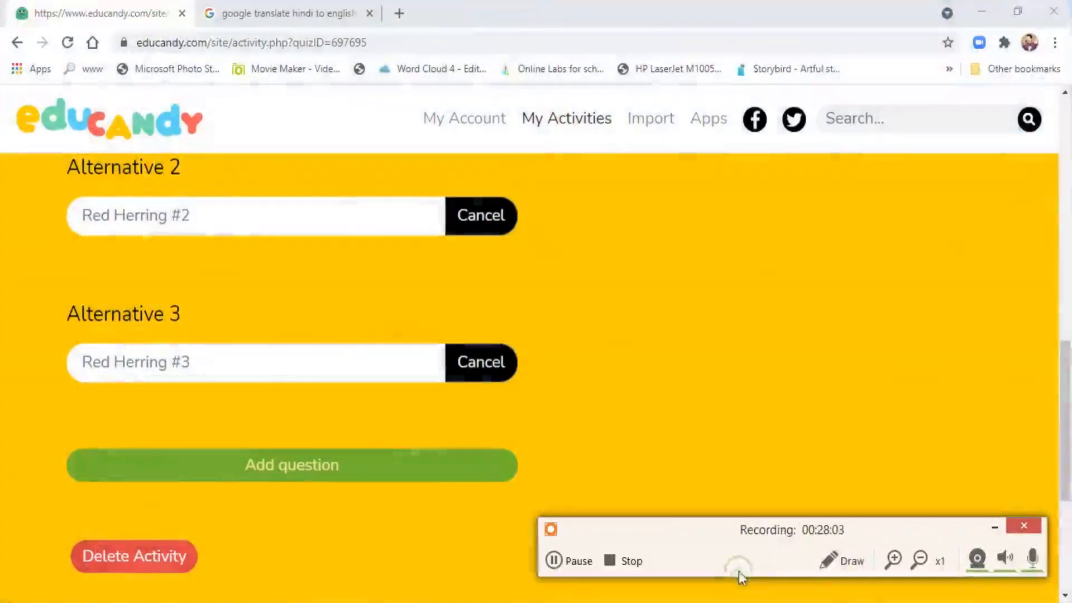